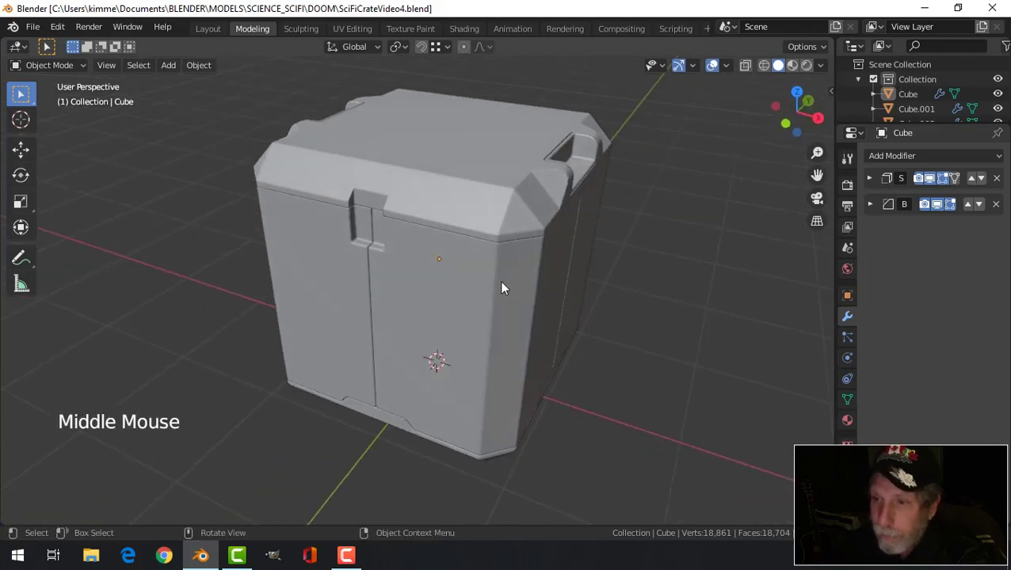
- Open the crate lid's mesh for editing in the front view with wireframe shading
key("KP_1")
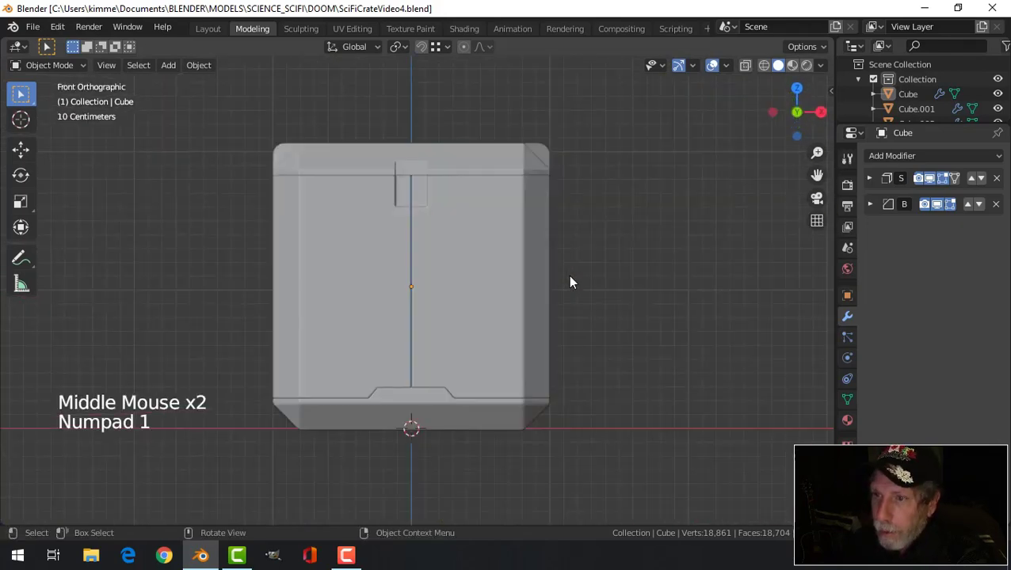
scroll(569, 282, "up", 3)
middle_click_drag(542, 246, 551, 333, "shift")
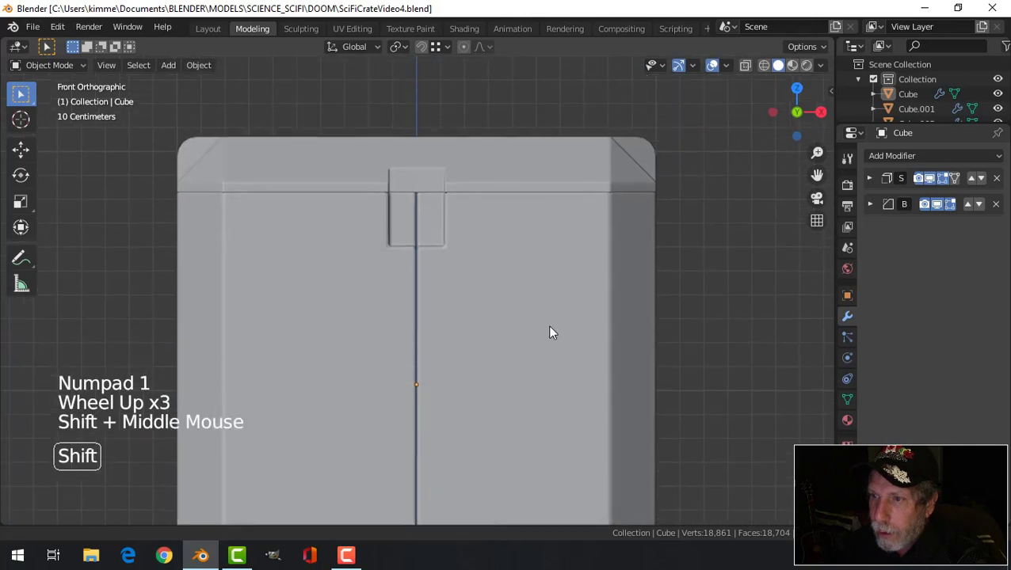
left_click(489, 173)
key("Tab")
scroll(522, 233, "up", 2)
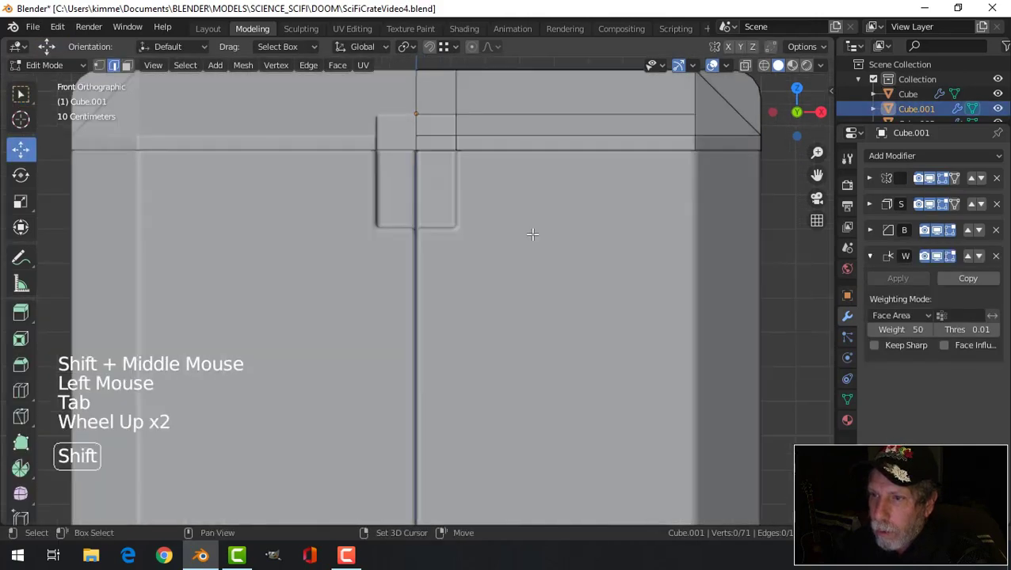
middle_click_drag(532, 234, 521, 302, "shift")
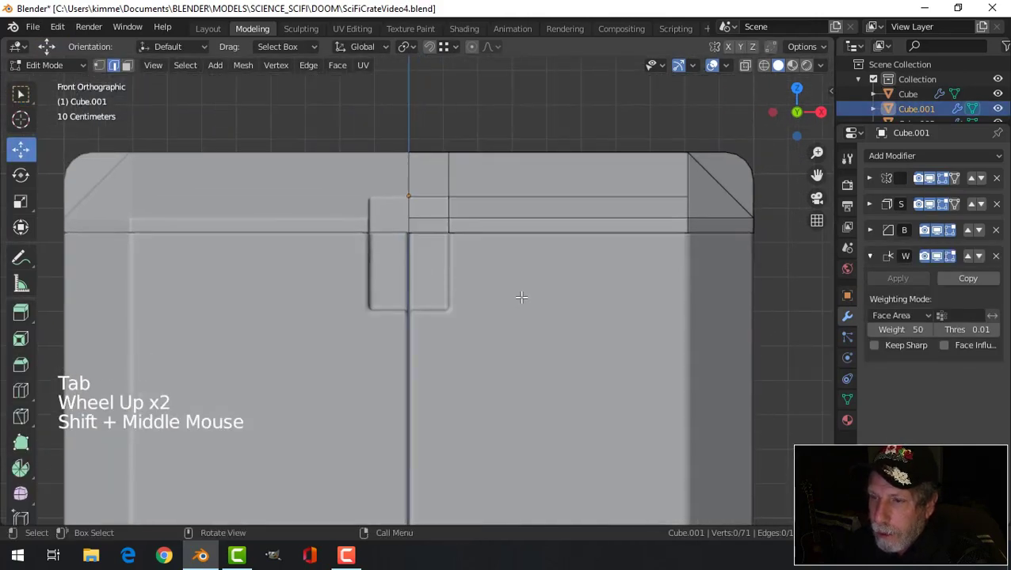
key("z")
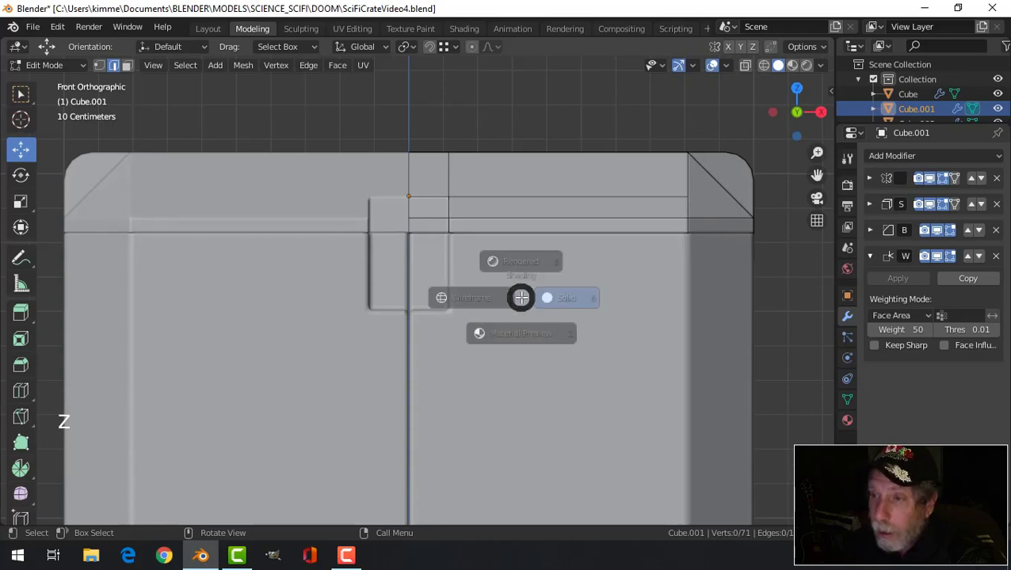
left_click(431, 300)
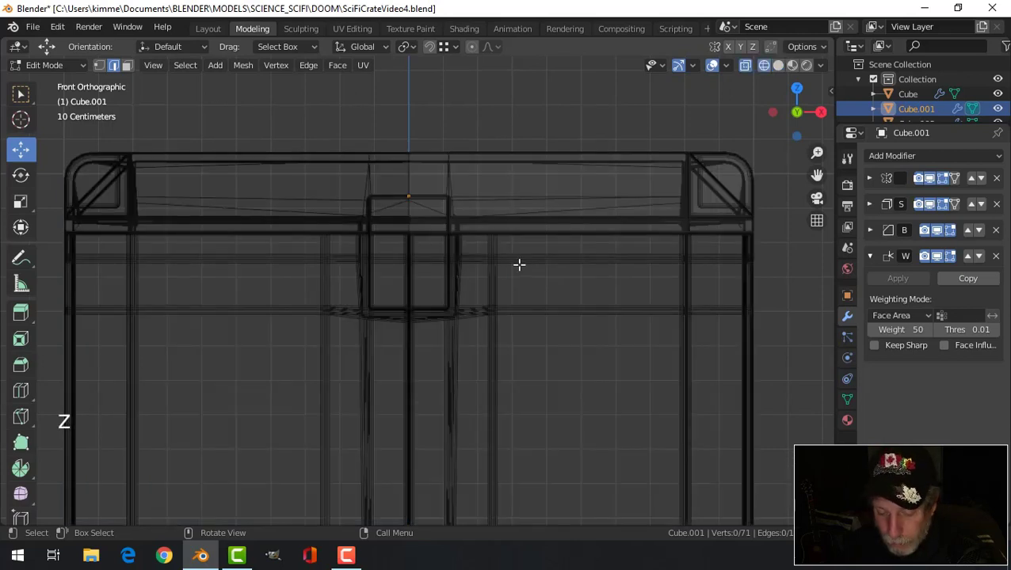
- Widen the lid's latch notch by moving its side edges about 0.056 m outward along X, and return to solid shading
key("b")
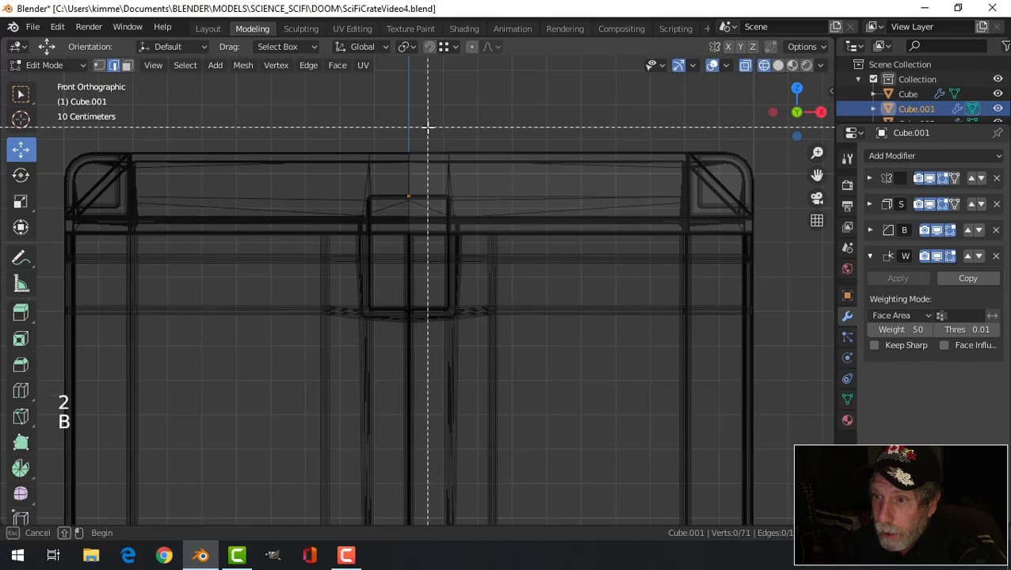
left_click_drag(427, 128, 491, 240)
left_click_drag(496, 191, 524, 193)
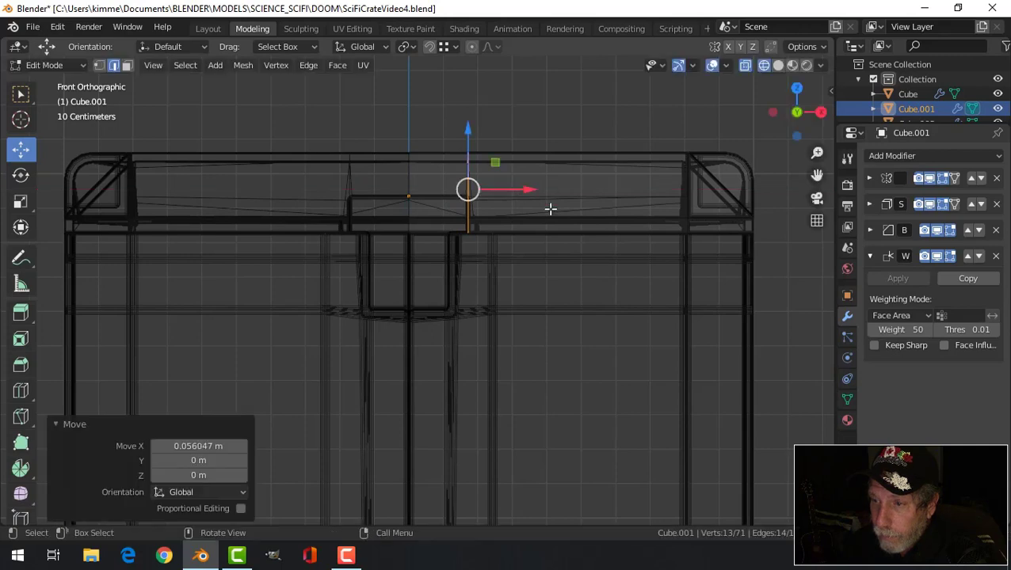
key("alt+a")
key("z")
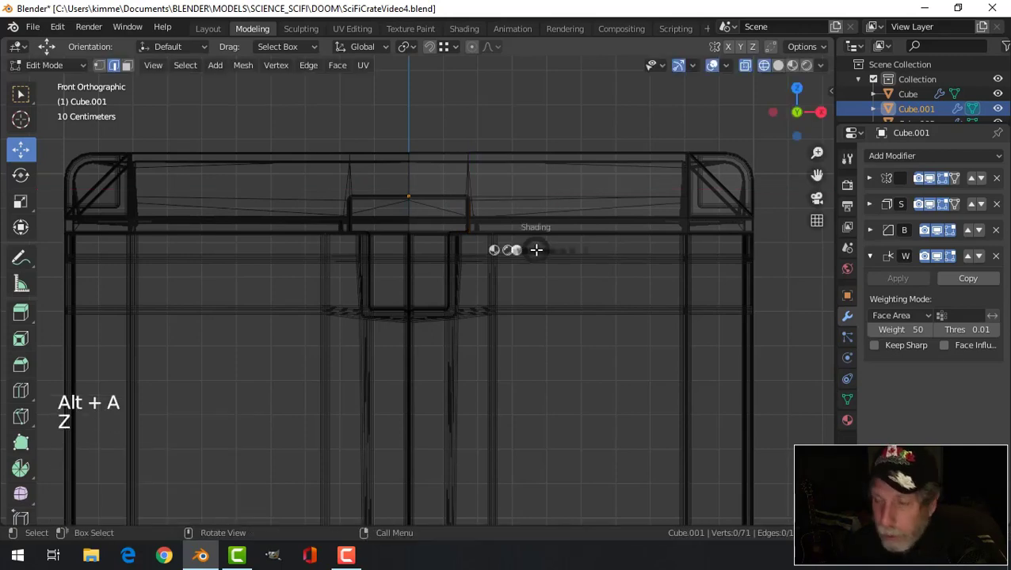
left_click(643, 250)
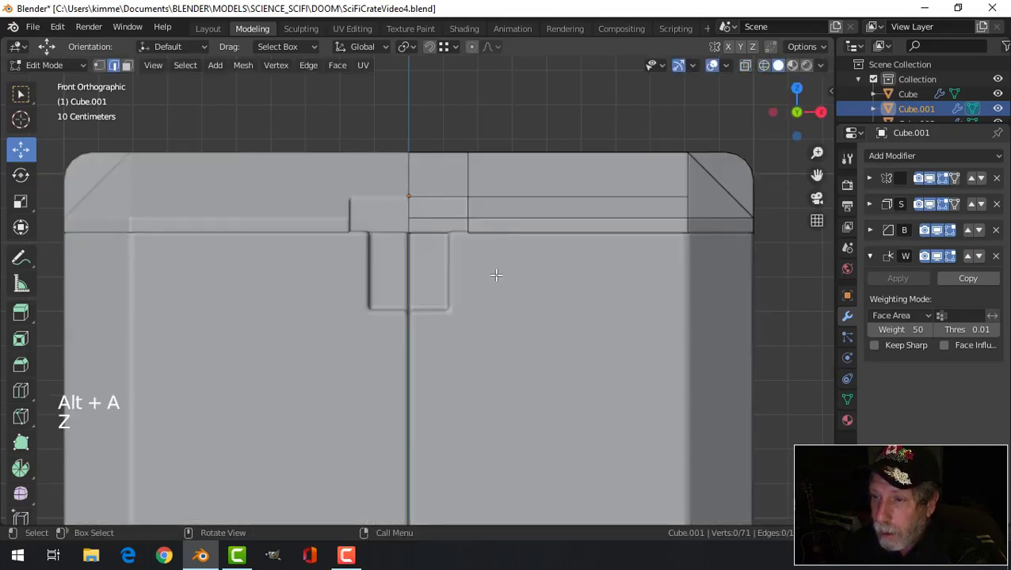
- Switch from the lid to editing the crate body's mesh and show it in wireframe shading
key("Tab")
left_click(497, 281)
key("Tab")
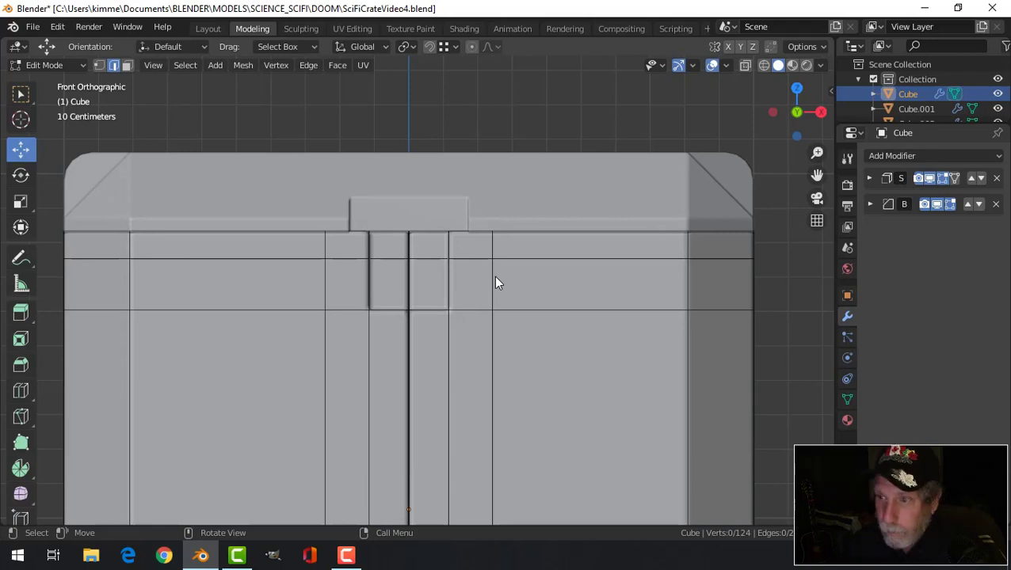
key("z")
left_click(399, 277)
key("b")
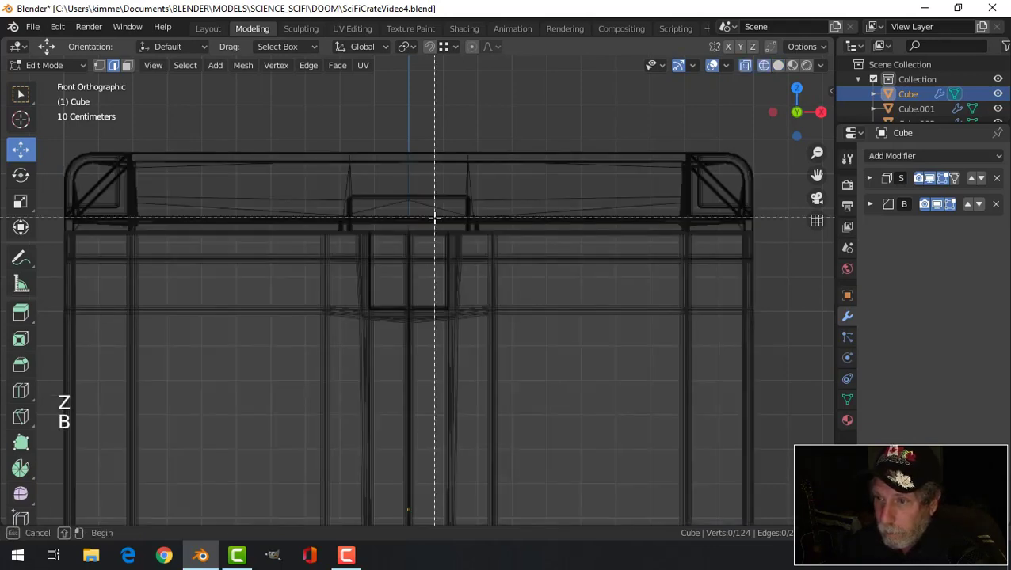
left_click_drag(434, 219, 469, 339)
scroll(495, 325, "down", 7)
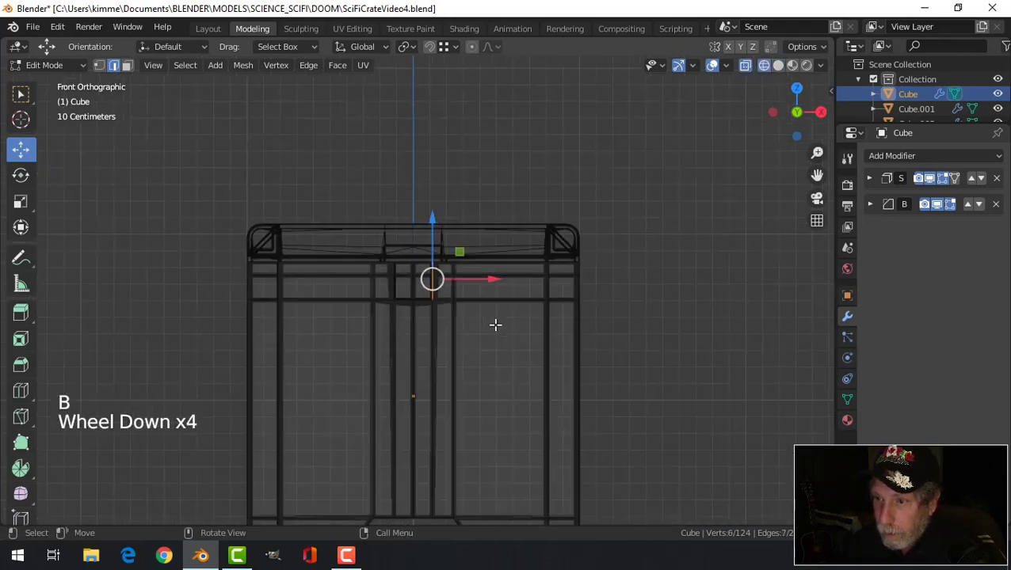
middle_click_drag(469, 375, 462, 297, "shift")
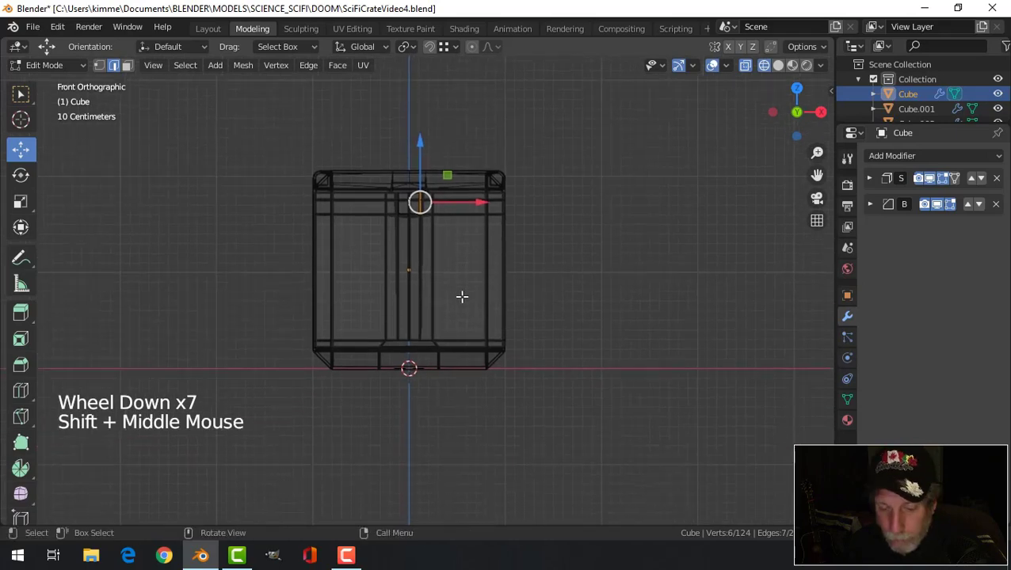
scroll(462, 296, "up", 1)
key("alt+a")
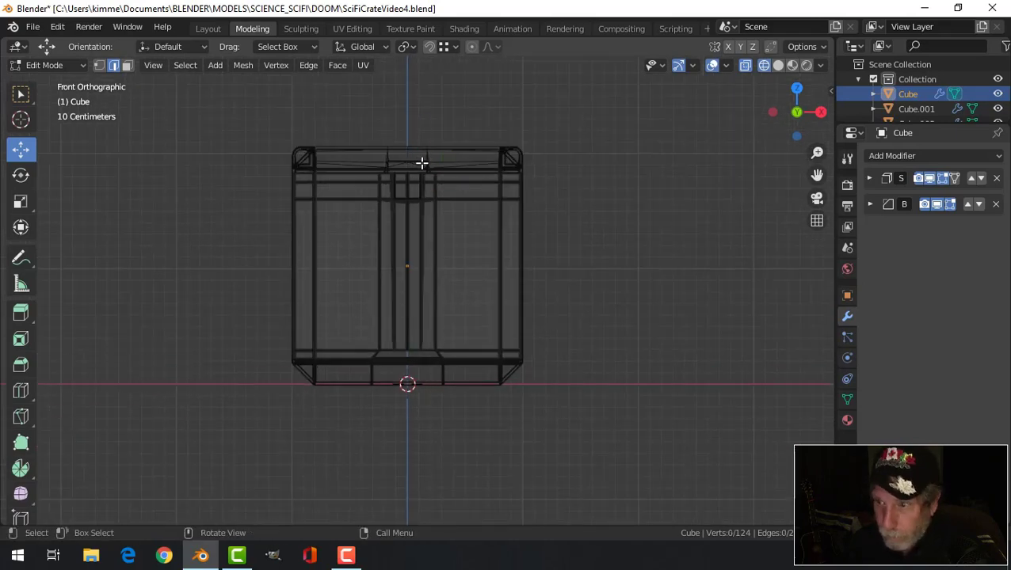
- Scale the full-height vertical edges on both sides of the body's latch recess by about 1.469 along X, and restore solid shading
key("b")
left_click_drag(417, 163, 428, 358)
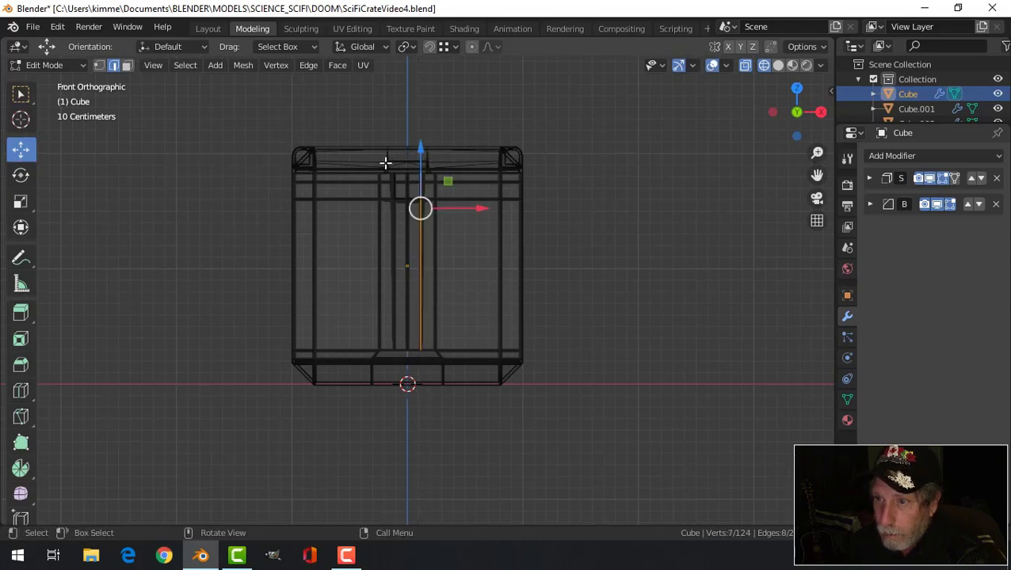
key("b")
left_click_drag(385, 163, 419, 345)
scroll(504, 270, "up", 3)
middle_click_drag(506, 248, 501, 300, "shift")
scroll(504, 289, "up", 3)
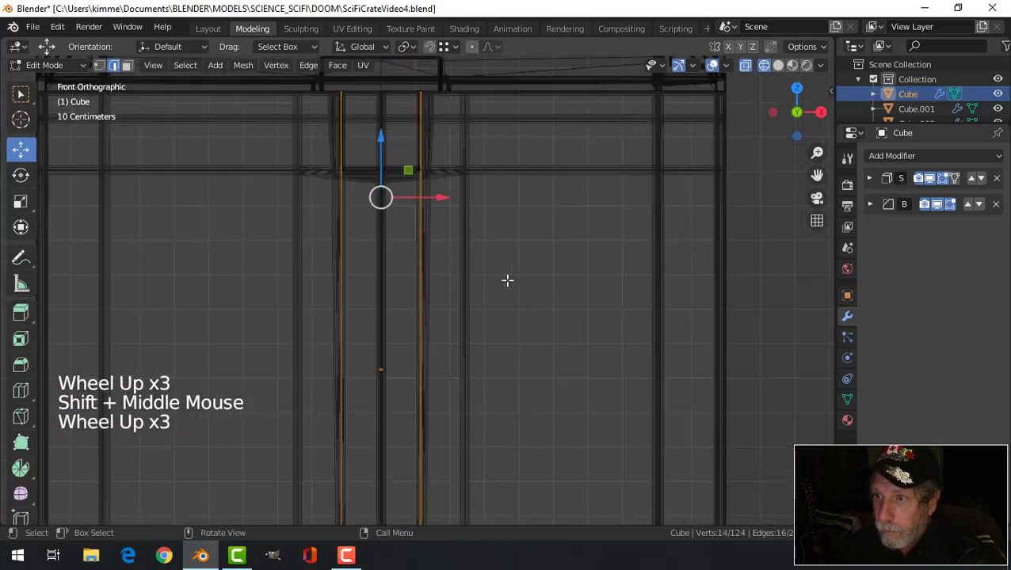
key("s")
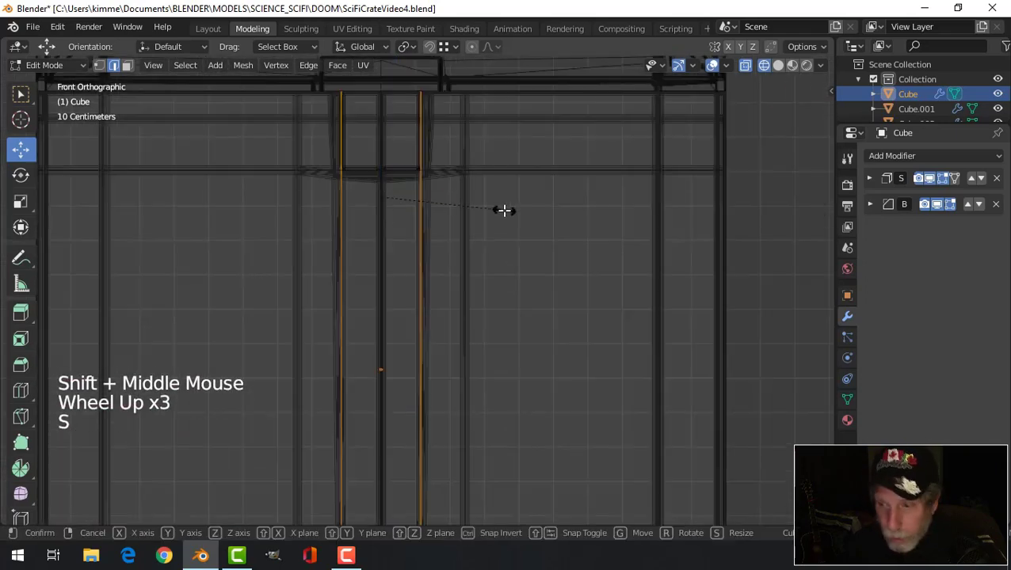
key("x")
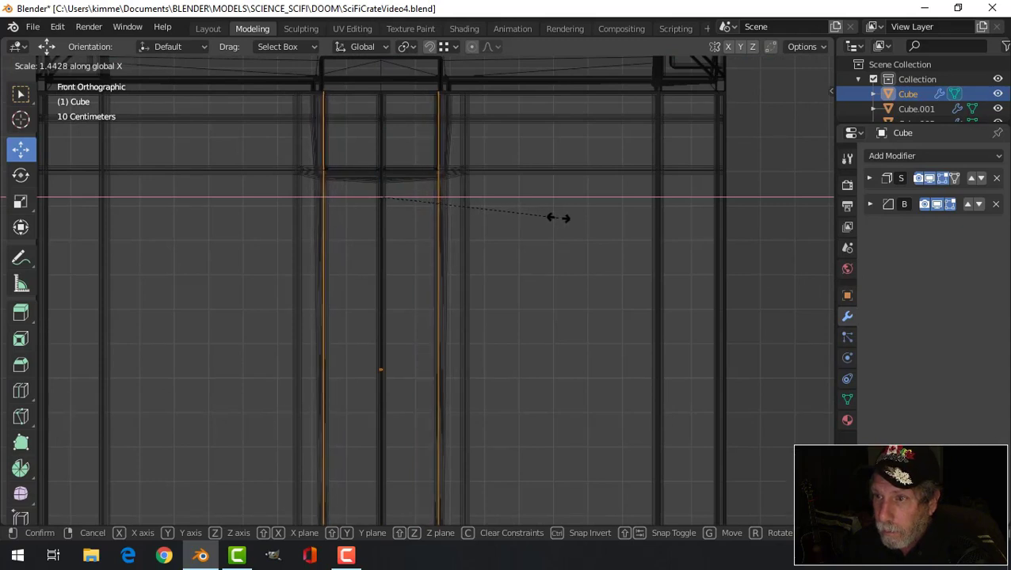
left_click(561, 220)
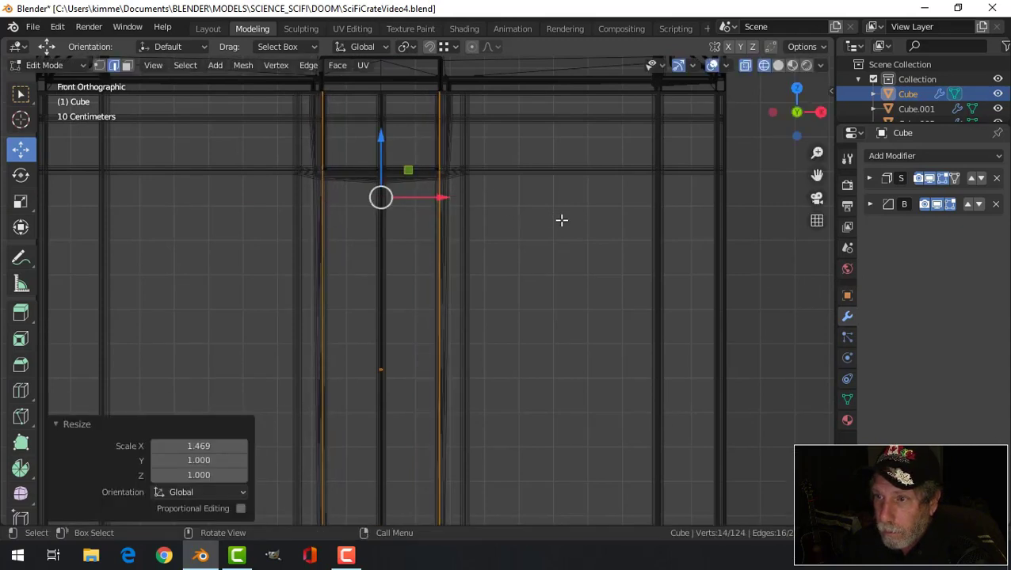
key("z")
left_click(626, 219)
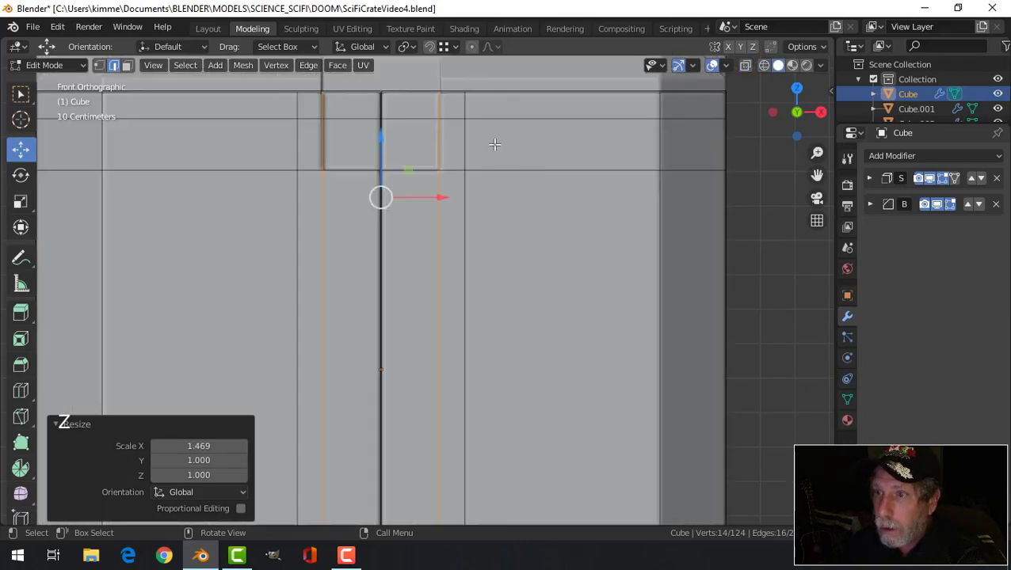
- Leave mesh editing and examine how the body's widened latch recess lines up with the lid notch
middle_click_drag(494, 144, 515, 260, "shift")
key("alt+a")
scroll(515, 259, "down", 2)
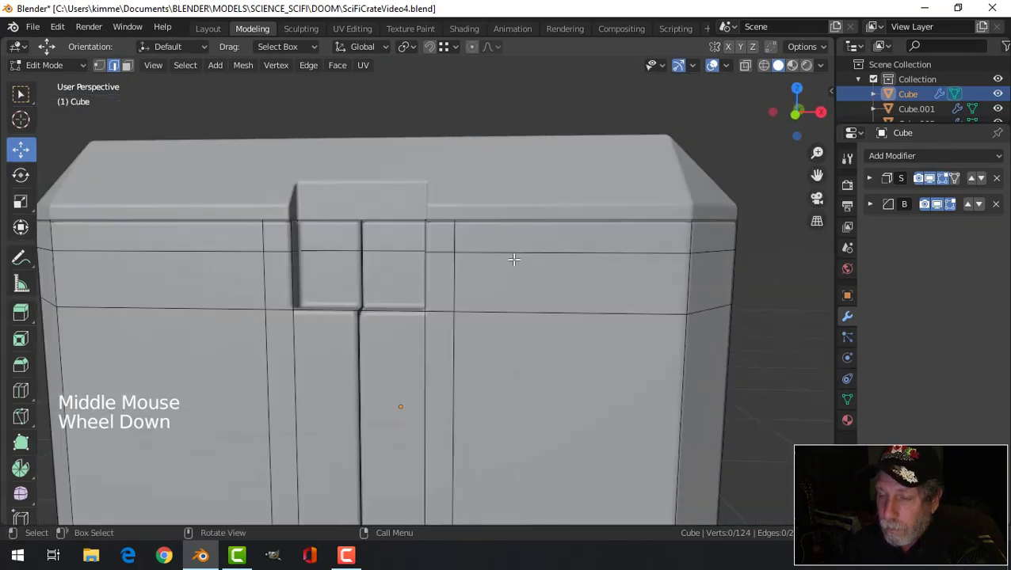
scroll(514, 259, "down", 4)
key("Tab")
middle_click_drag(517, 277, 501, 293)
scroll(496, 295, "down", 3)
key("alt+a")
scroll(431, 300, "up", 2)
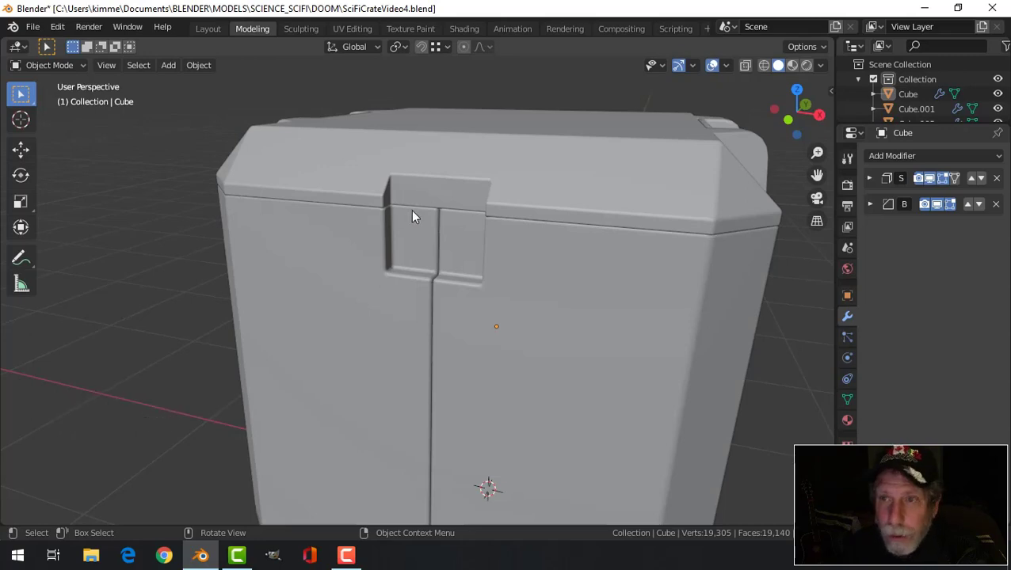
middle_click_drag(498, 267, 448, 262)
- Snap the 3D cursor to the crate body's center-seam vertex midway up the latch recess, and return to Object Mode
left_click(455, 247)
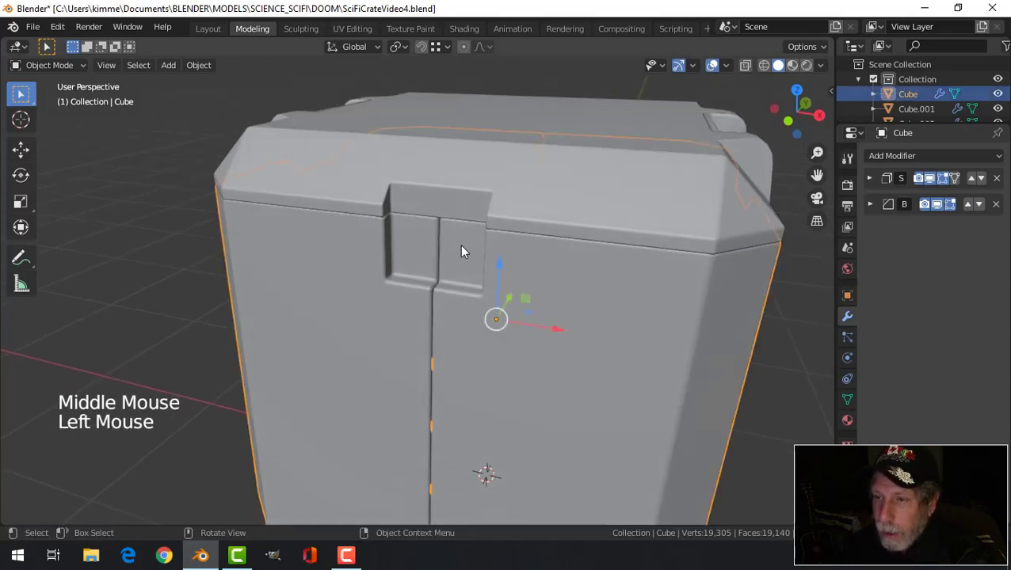
key("Tab")
scroll(448, 258, "up", 2)
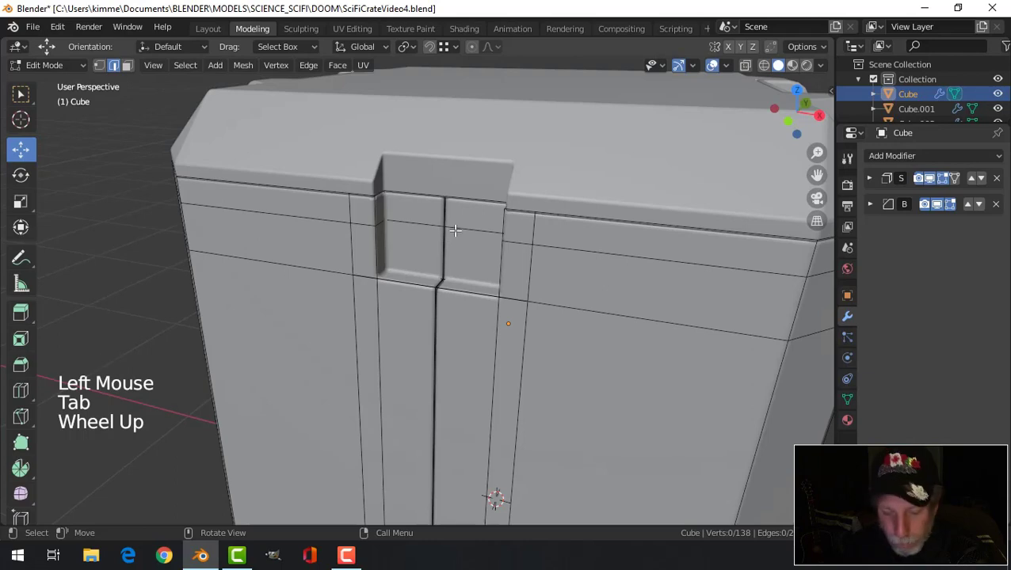
key("1")
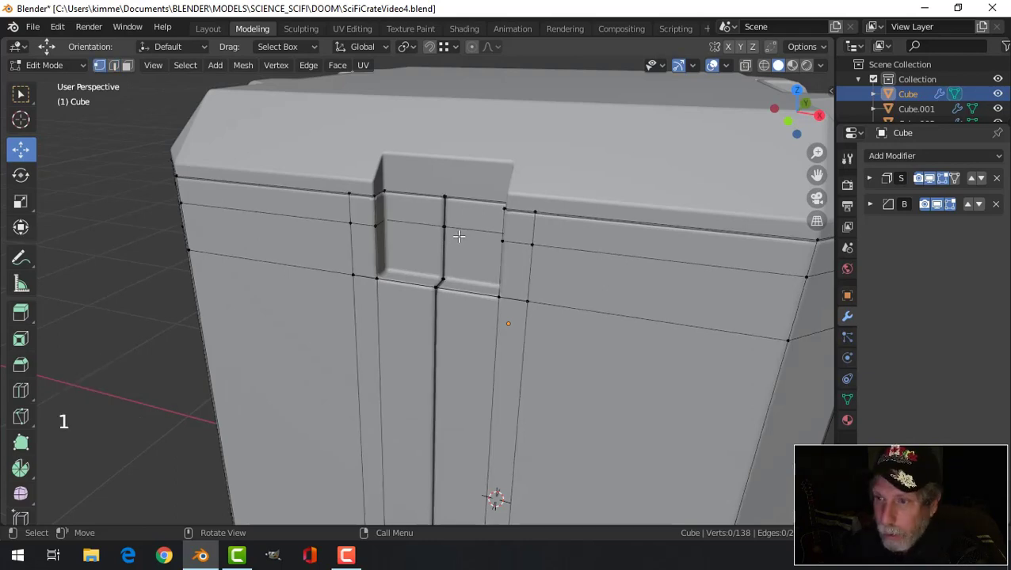
scroll(459, 235, "up", 2)
left_click(463, 182)
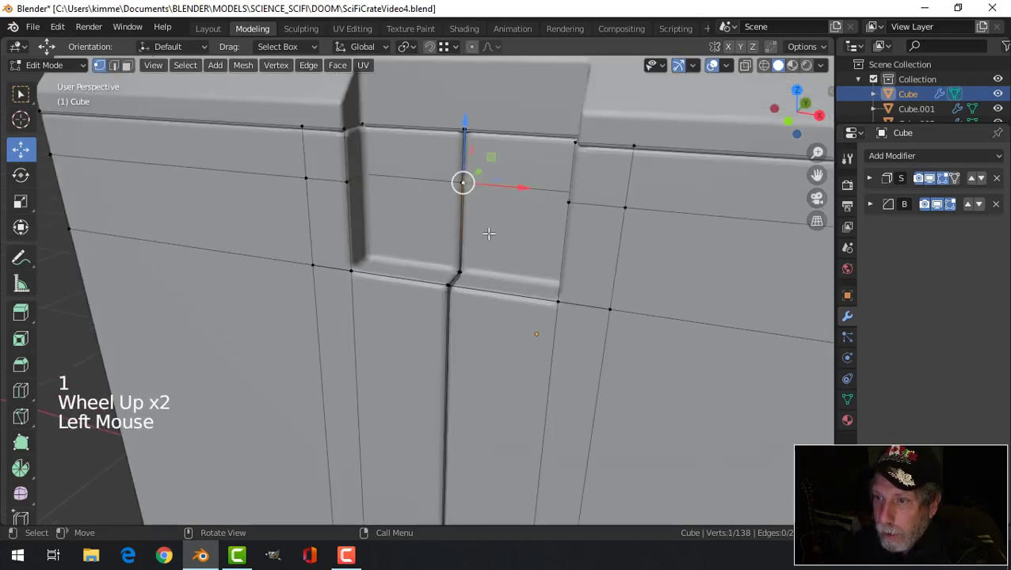
mouse_move(489, 234)
middle_mouse_down()
mouse_move(526, 242)
mouse_move(506, 244)
middle_mouse_up()
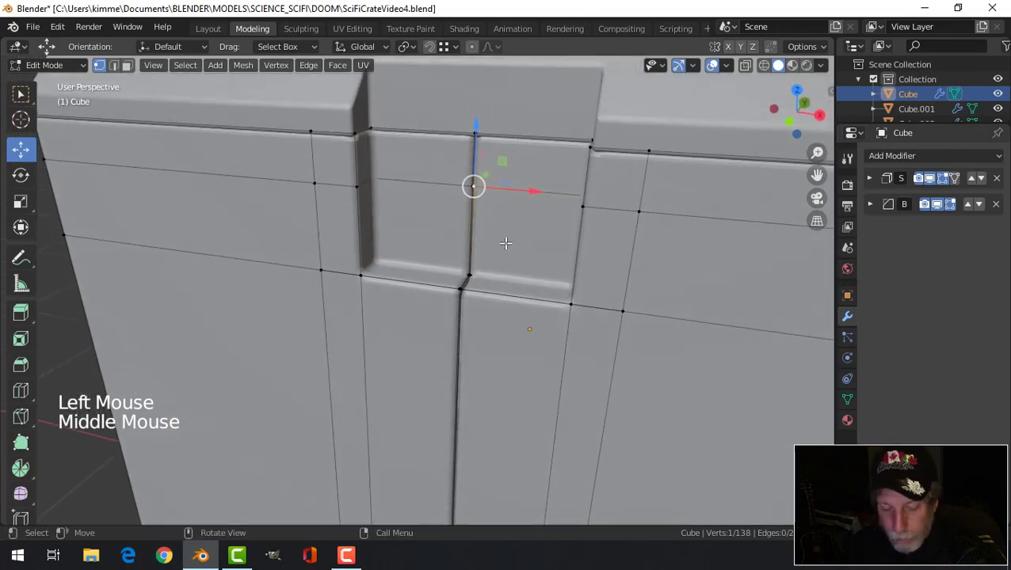
key("shift+s")
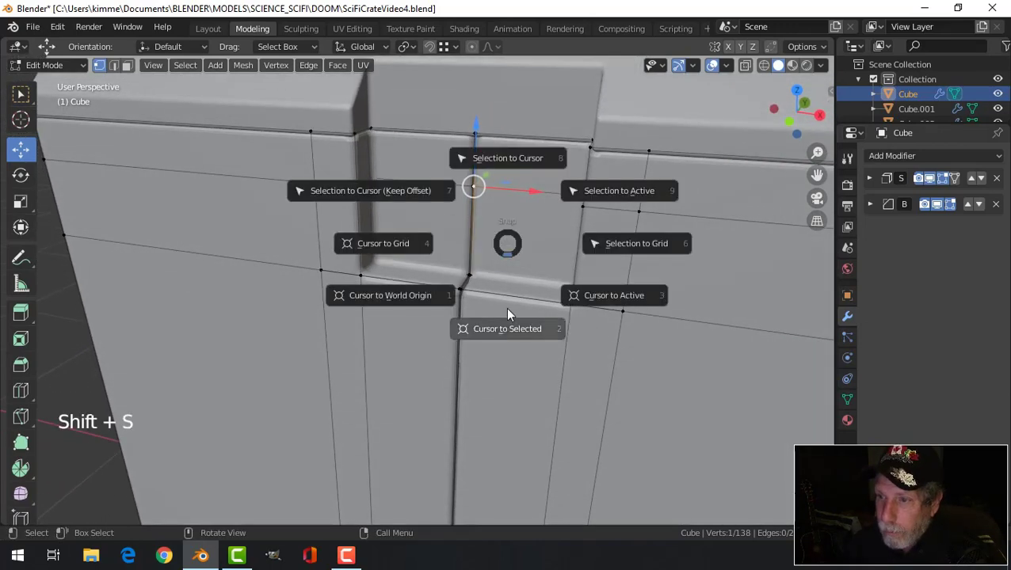
left_click(507, 328)
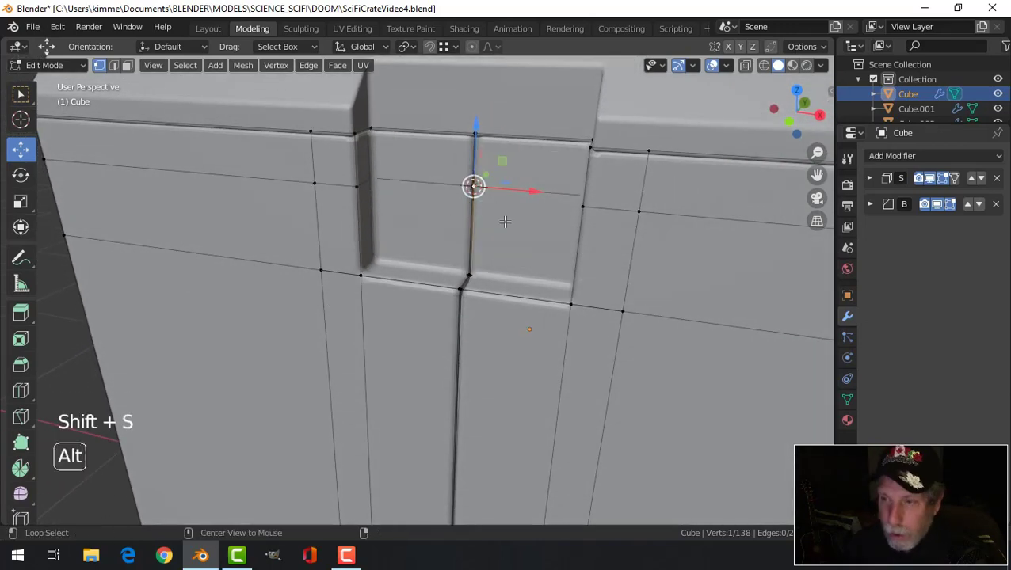
key("alt+a")
middle_click_drag(526, 242, 500, 248)
key("Tab")
- Add a mesh circle at the 3D cursor in the latch recess and set its vertices to 24
middle_click_drag(442, 277, 489, 270)
scroll(469, 275, "down", 2)
middle_click_drag(489, 270, 511, 248)
key("shift+a")
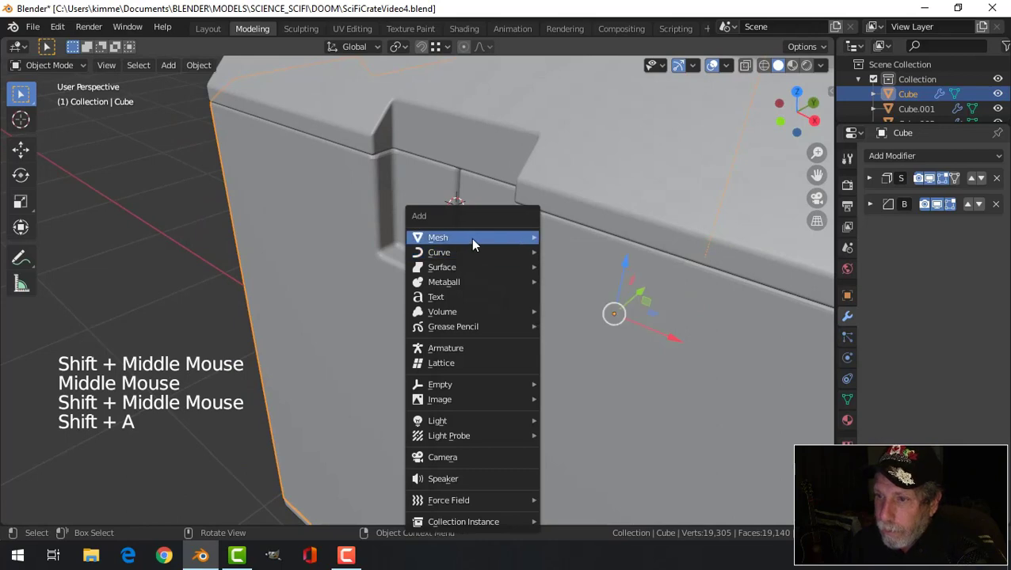
mouse_move(535, 235)
left_click(557, 266)
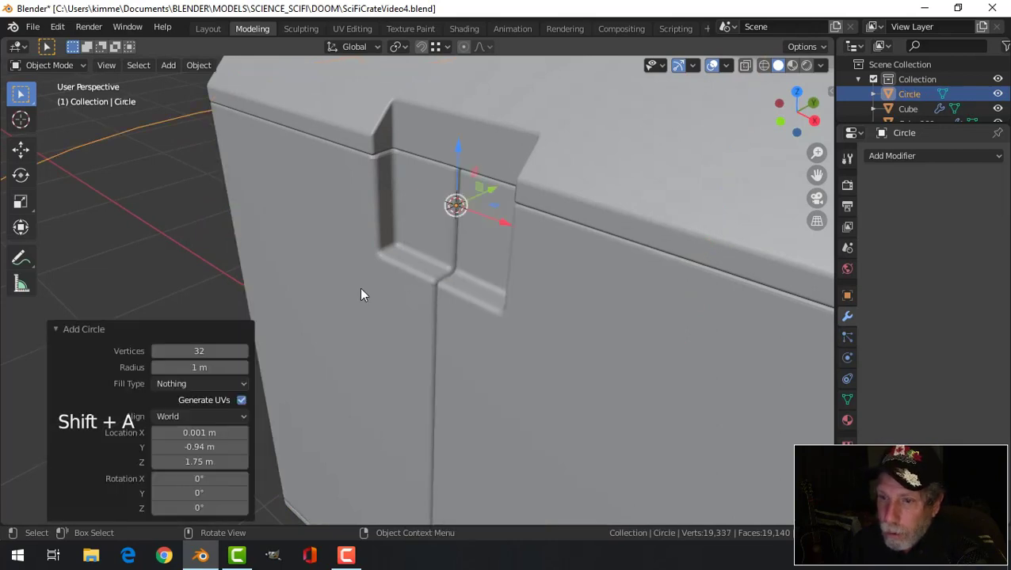
left_click(208, 351)
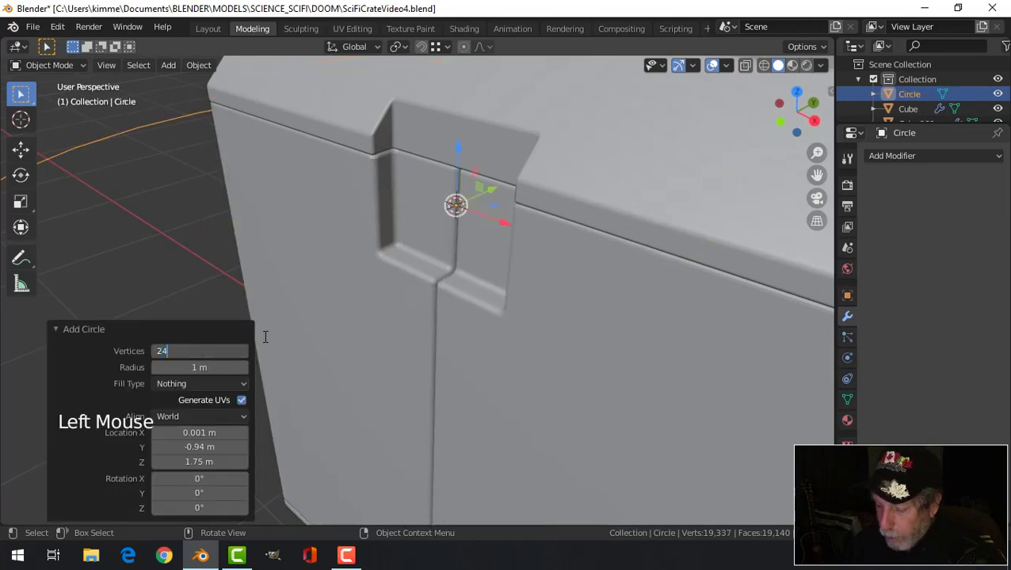
key("Return")
- Rotate the circle's vertices 90° about the global Y axis and scale them uniformly to about 0.068
scroll(475, 317, "down", 5)
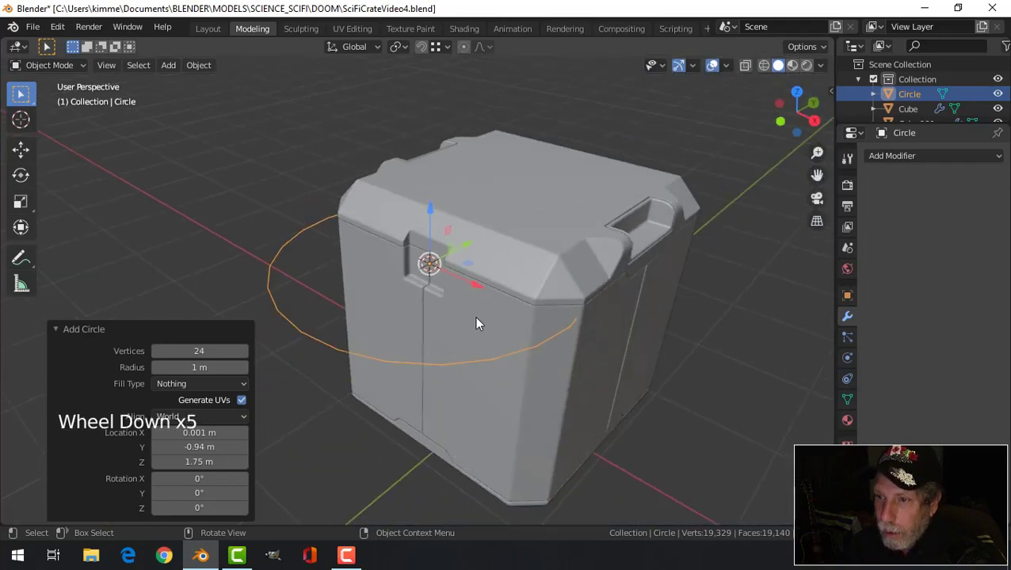
key("Tab")
scroll(468, 307, "up", 1)
type("r")
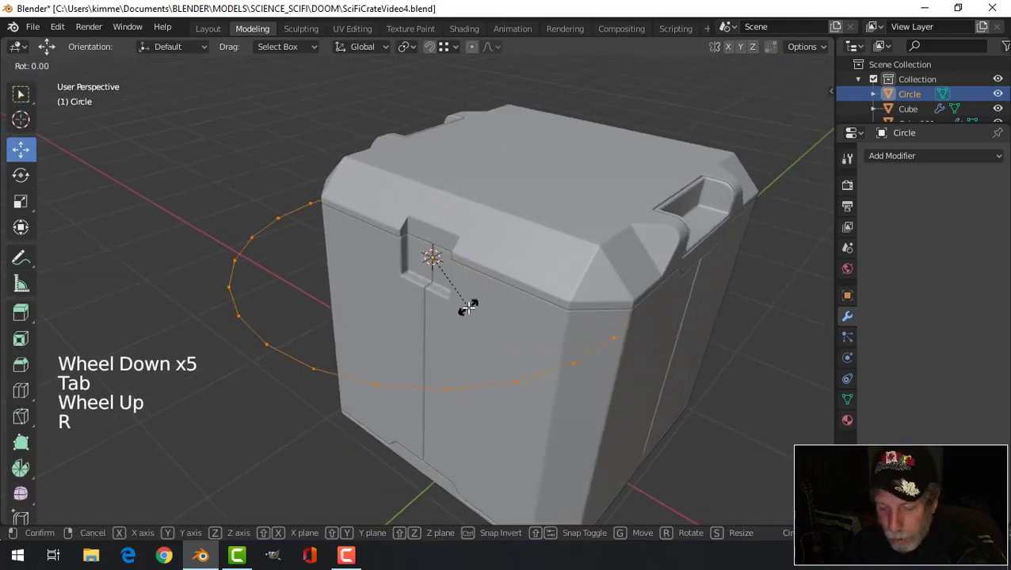
type("y90")
key("Return")
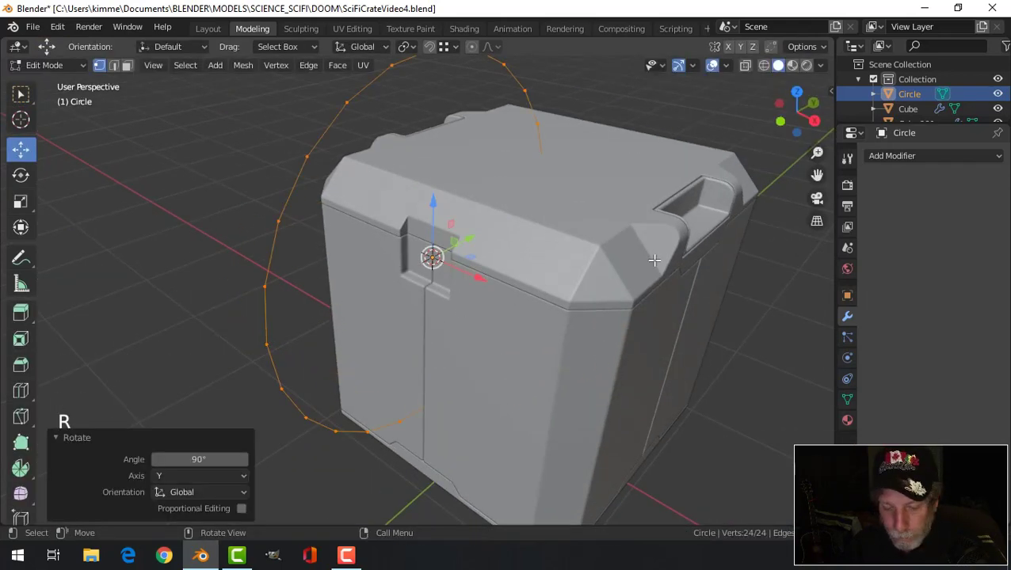
key("s")
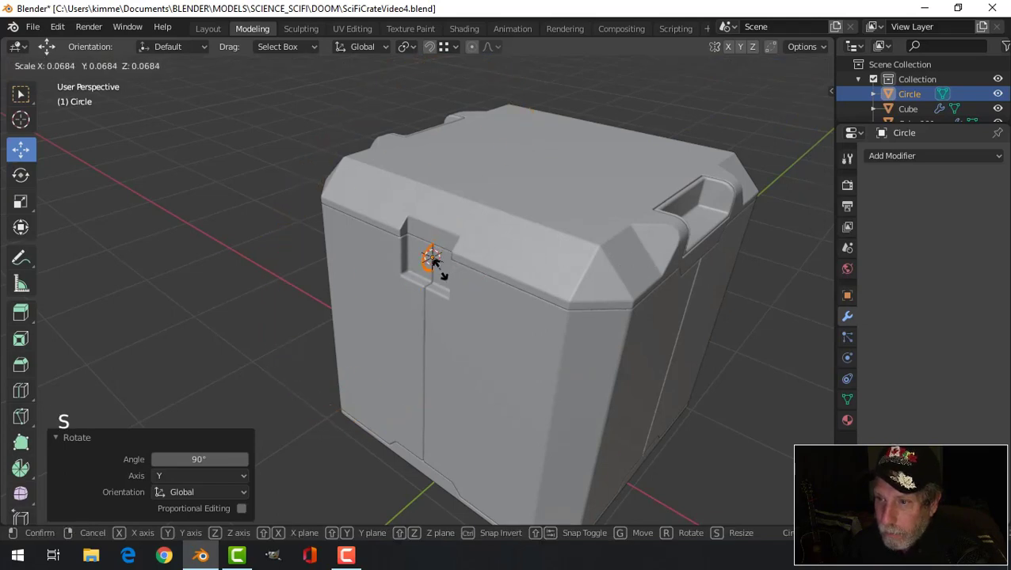
left_click(433, 262)
- Move the circle about -0.18 m along Y, out in front of the crate, and scale it uniformly to about 0.589
middle_click_drag(498, 275, 451, 266)
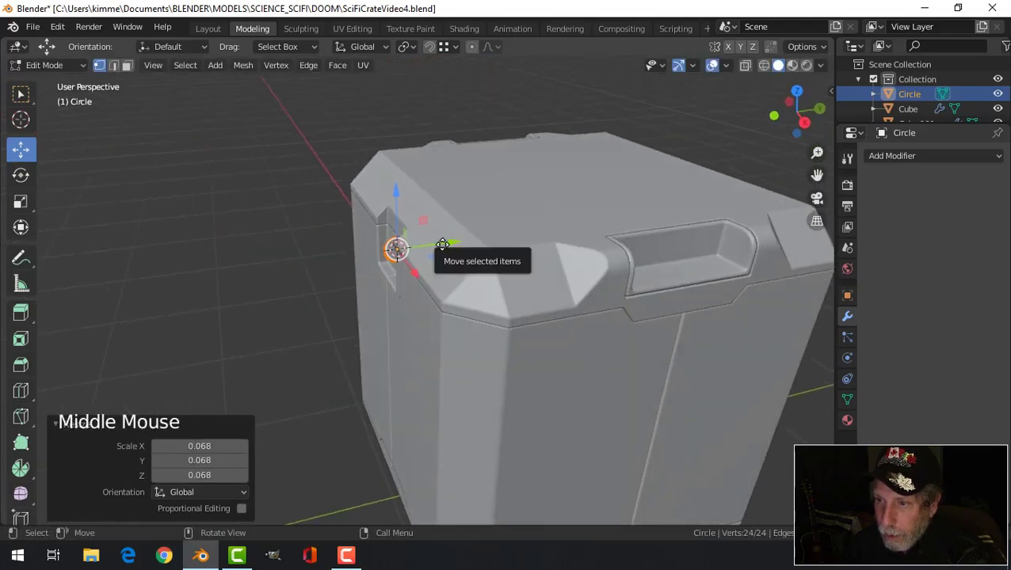
left_click_drag(442, 244, 400, 247)
scroll(404, 249, "up", 4)
key("s")
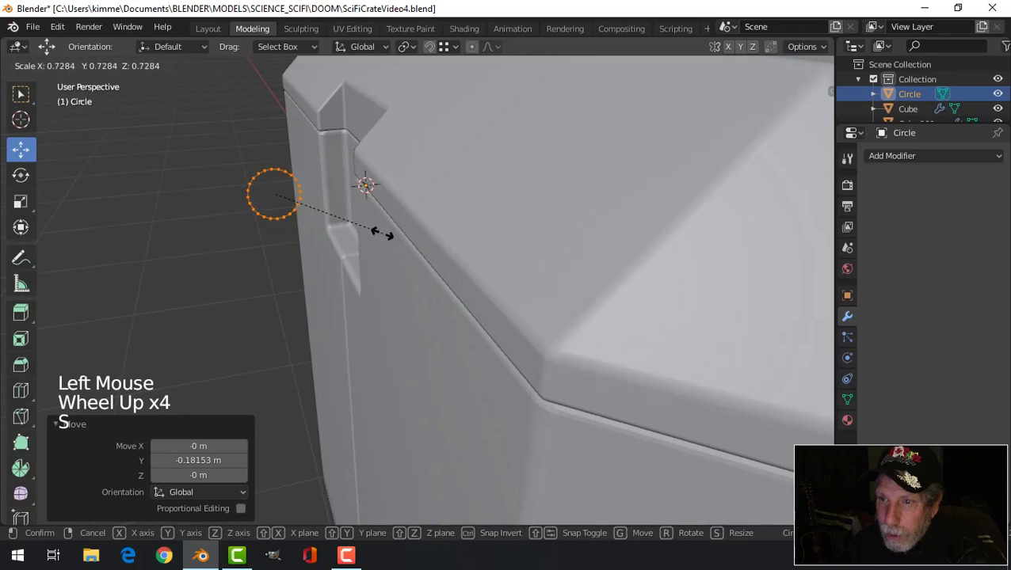
left_click(363, 233)
- In the right orthographic view, delete the circle's lower vertices so only the upper arc remains
key("KP_3")
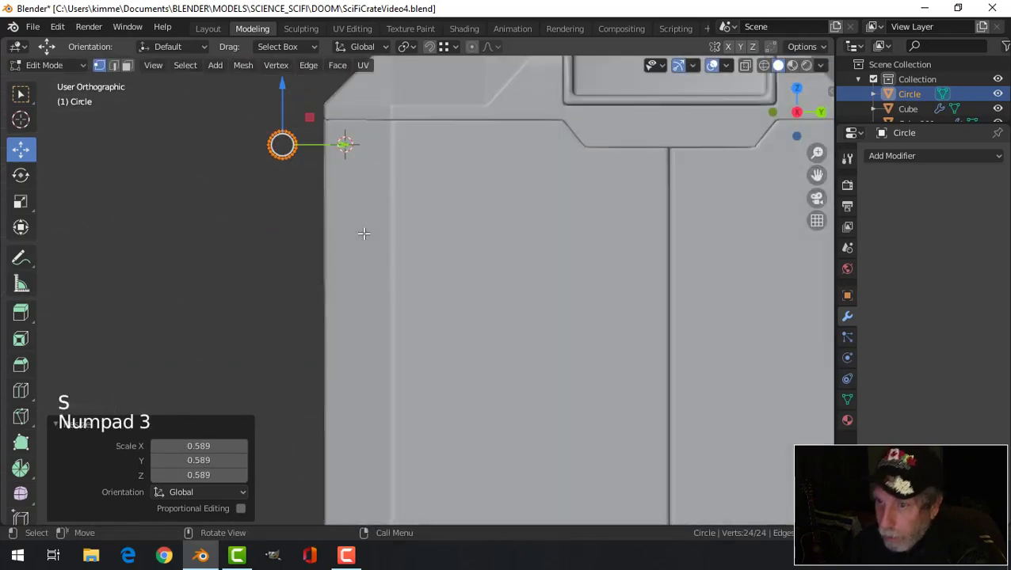
middle_click_drag(361, 236, 450, 285, "shift")
scroll(382, 274, "up", 4)
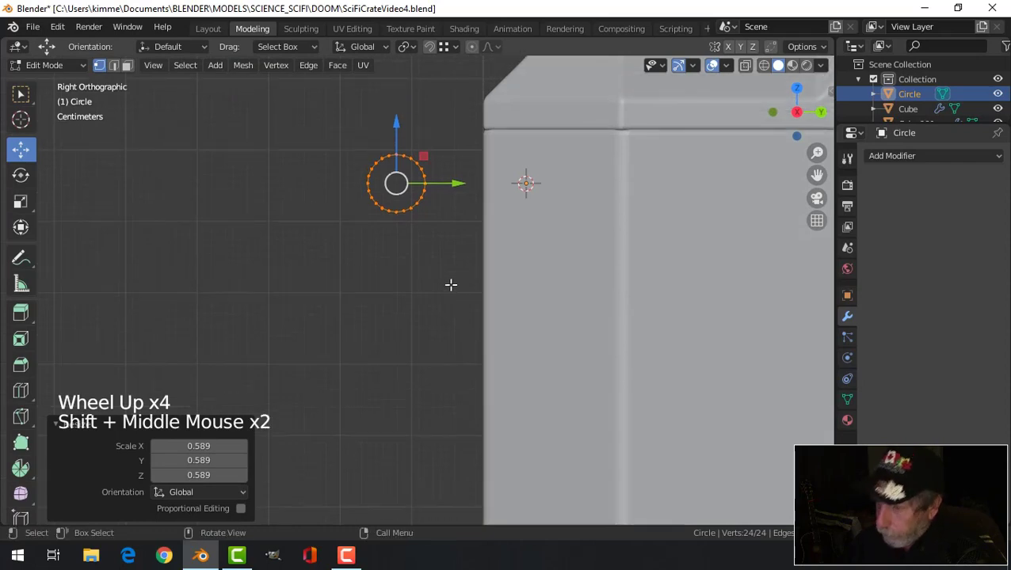
key("KP_Decimal")
scroll(450, 284, "down", 5)
key("alt+a")
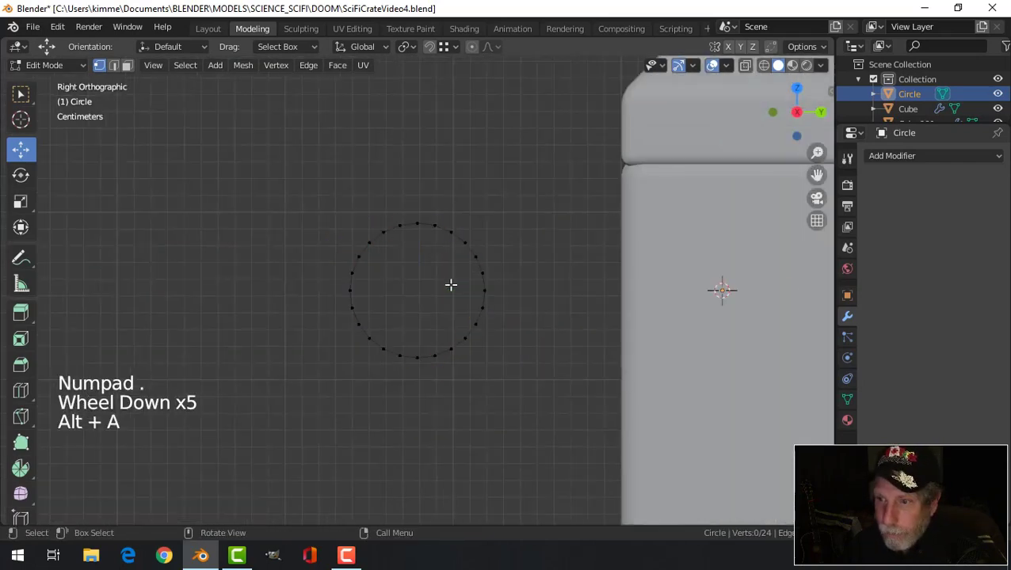
key("c")
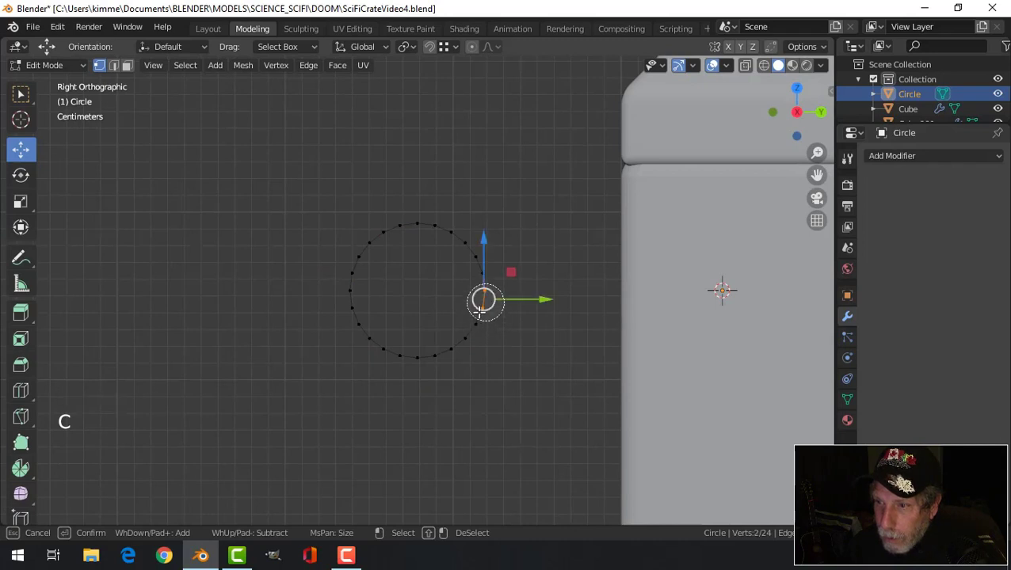
mouse_move(480, 312)
left_mouse_down()
mouse_move(451, 352)
mouse_move(407, 351)
mouse_move(353, 318)
left_mouse_up()
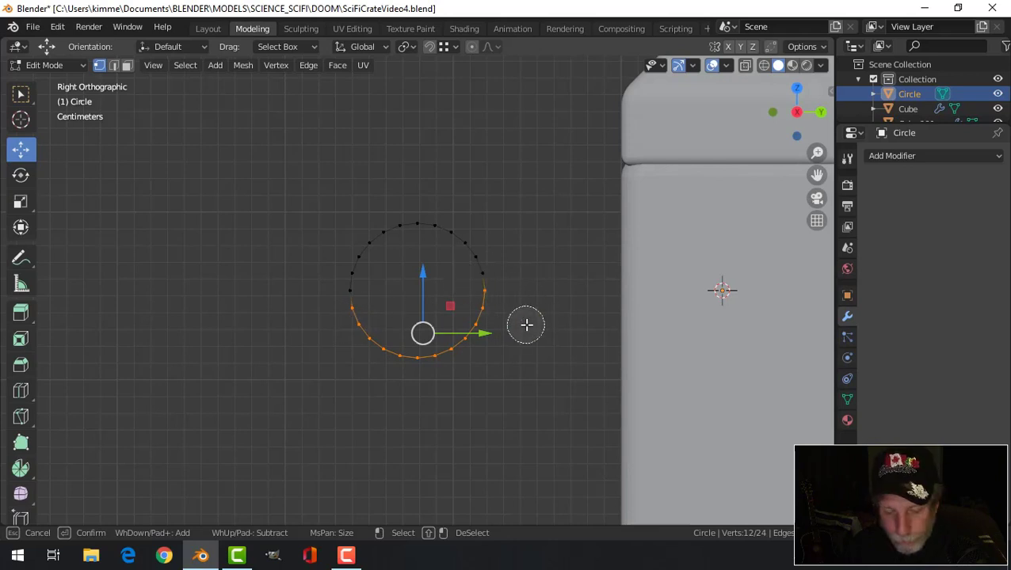
key("Escape")
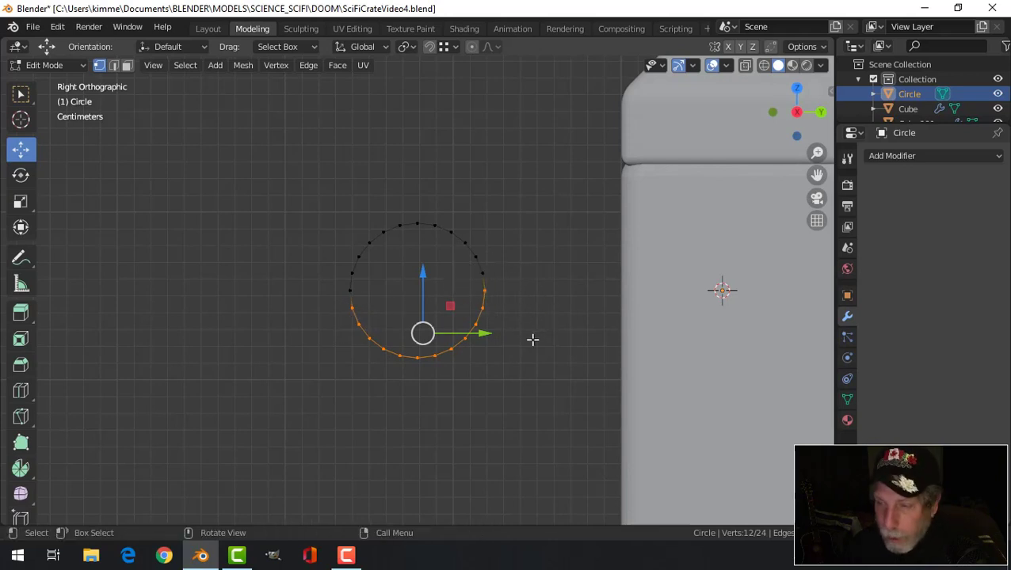
key("x")
left_click(511, 340)
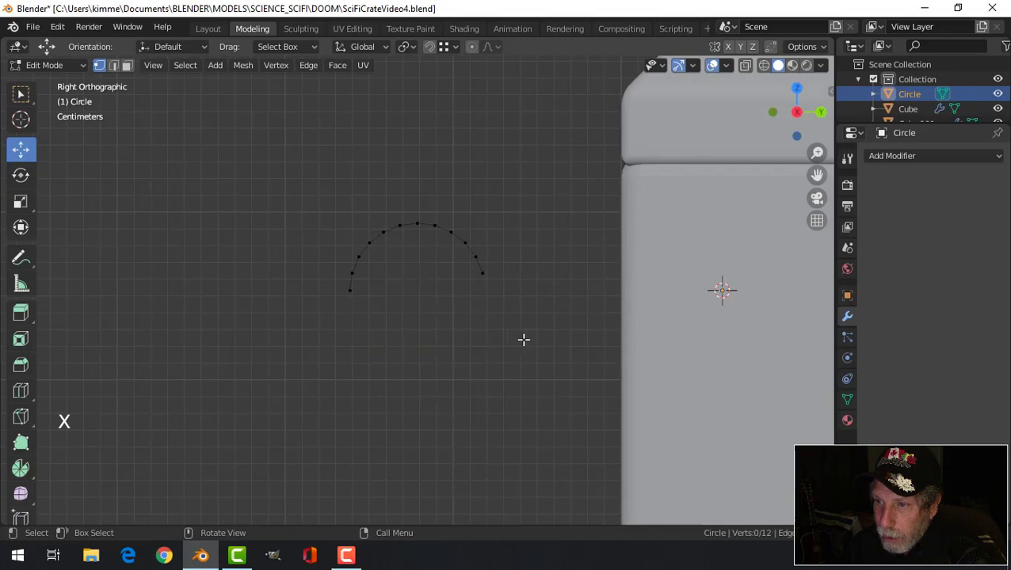
- Extrude the arc's outer end vertex, on the side away from the crate, straight down about 0.13 m along Z
left_click(352, 293)
middle_click_drag(426, 362, 465, 314, "shift")
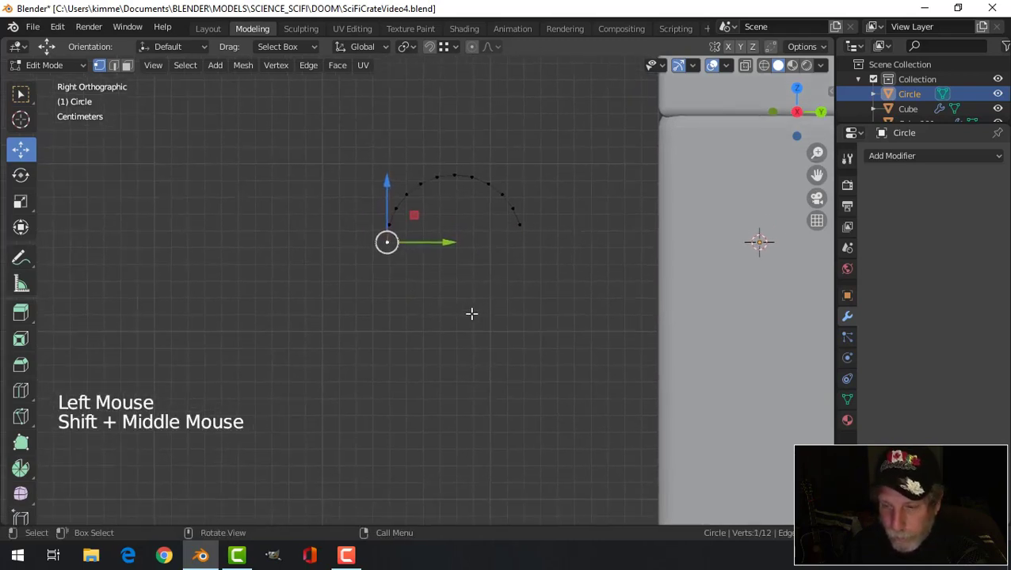
key("e")
left_click_drag(388, 184, 388, 250)
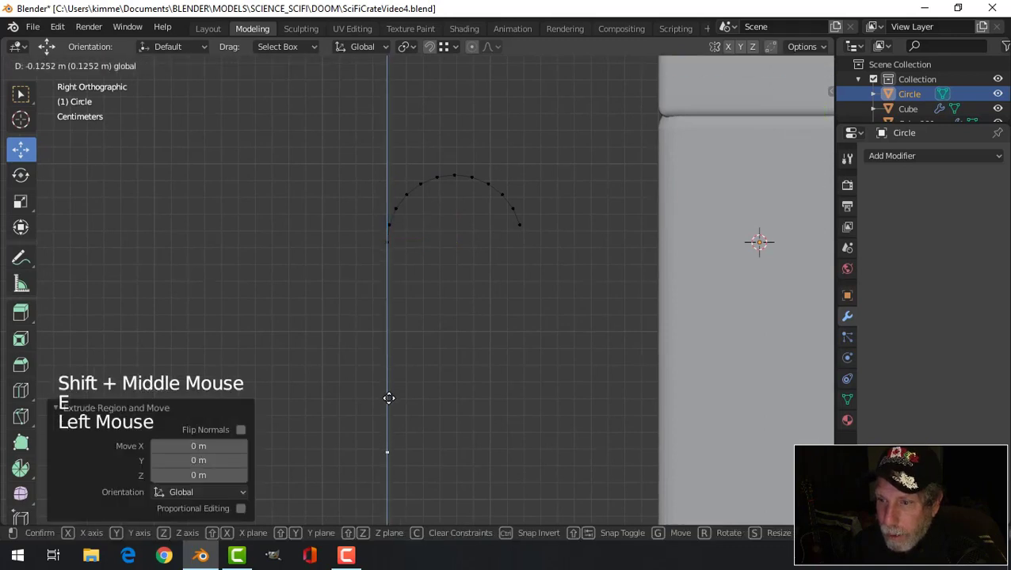
left_click_drag(388, 399, 388, 404)
- Scale the whole hooked latch profile uniformly to about 0.564
key("a")
scroll(539, 341, "down", 3)
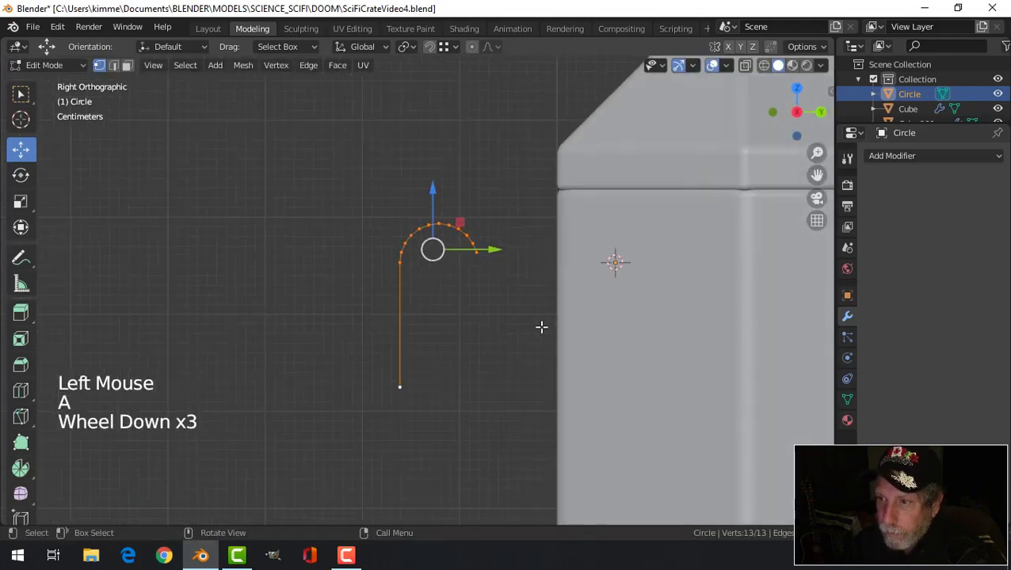
middle_click_drag(541, 327, 614, 313)
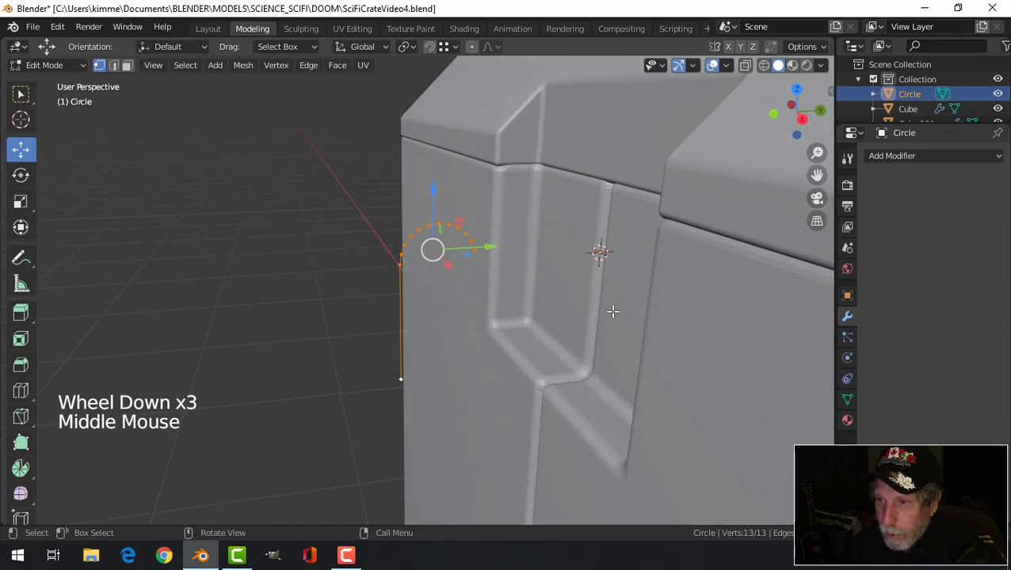
key("s")
left_click(519, 300)
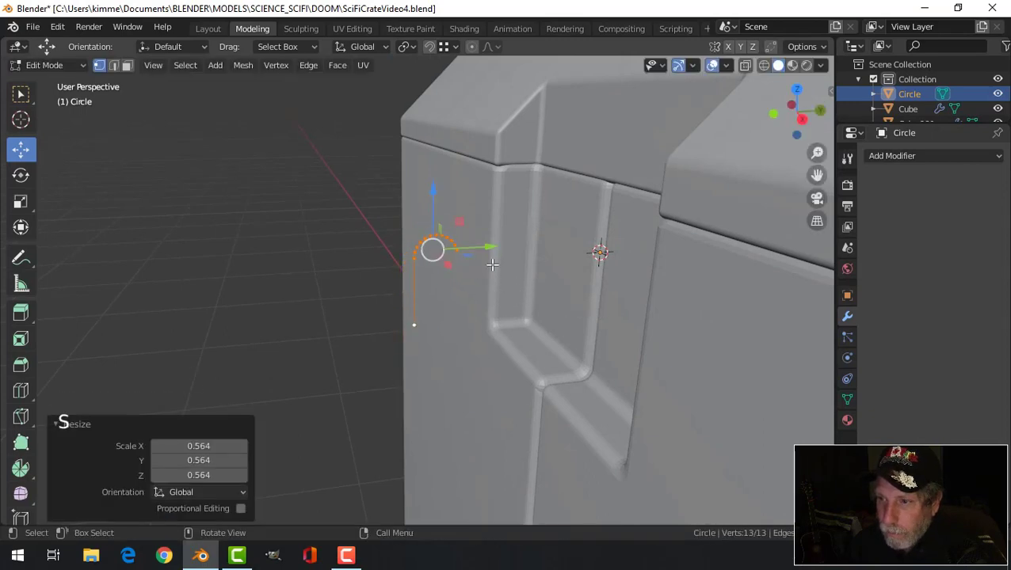
- Move the latch profile about 0.135 m along Y into the recess and raise it about 0.085 m along Z
left_click_drag(491, 261, 557, 244)
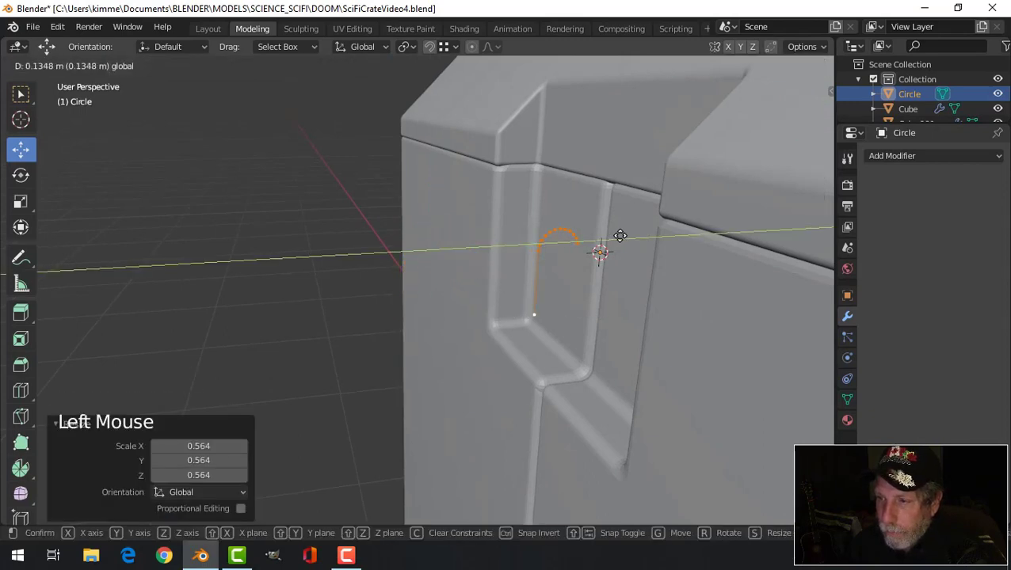
left_click_drag(619, 235, 620, 235)
left_click_drag(575, 187, 564, 161)
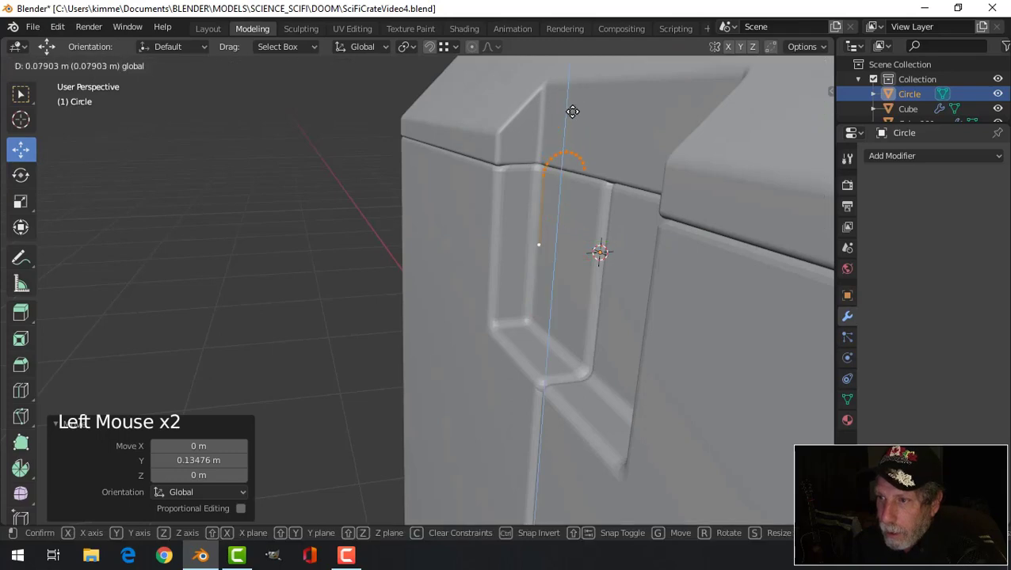
left_click_drag(575, 106, 575, 106)
- Move the latch profile about -0.165 m along X to the recess's side wall, and about 0.024 m deeper along Y
key("KP_1")
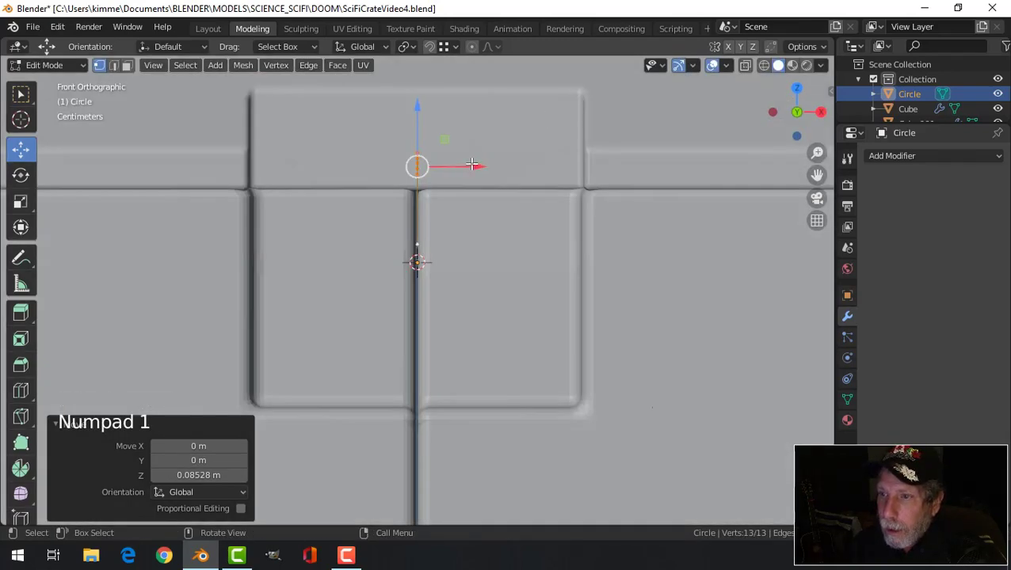
left_click_drag(472, 164, 296, 166)
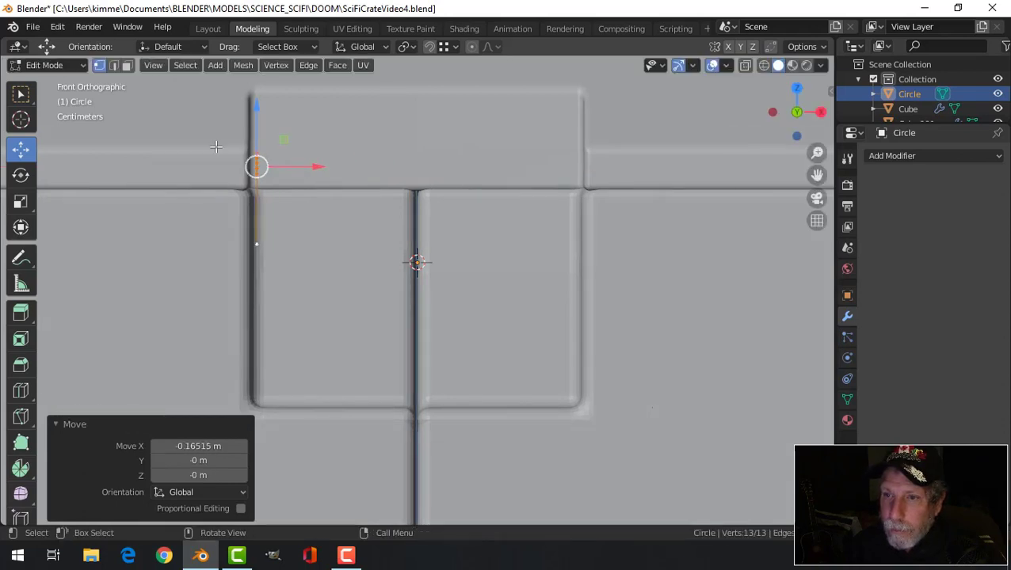
middle_click_drag(313, 175, 296, 201)
middle_click_drag(461, 167, 476, 221)
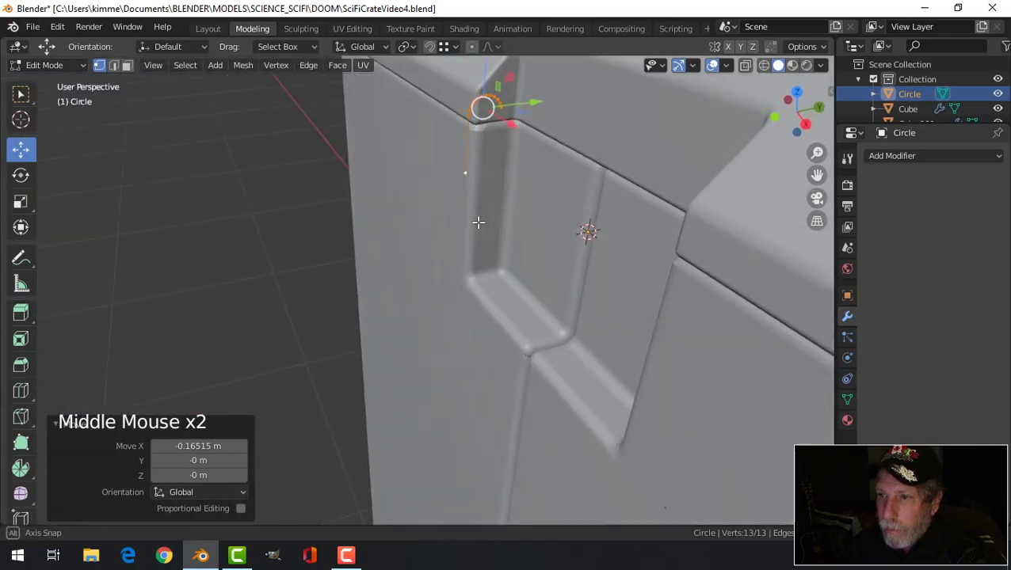
left_click_drag(545, 101, 558, 96)
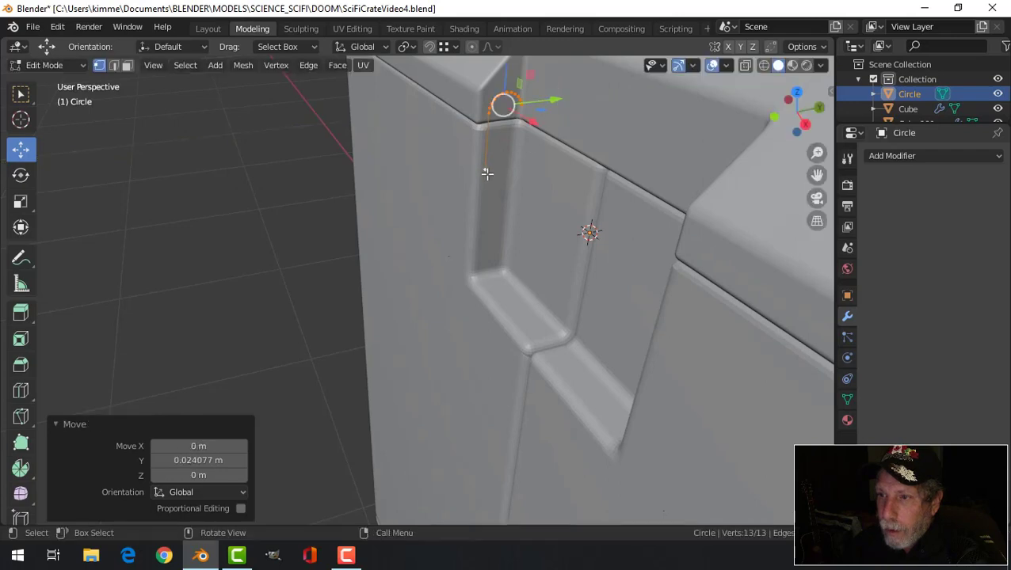
- Lower the profile's bottom end vertex about 0.163 m along Z to the recess floor, and view it from the front
left_click(485, 172)
left_click_drag(488, 108, 483, 218)
key("KP_1")
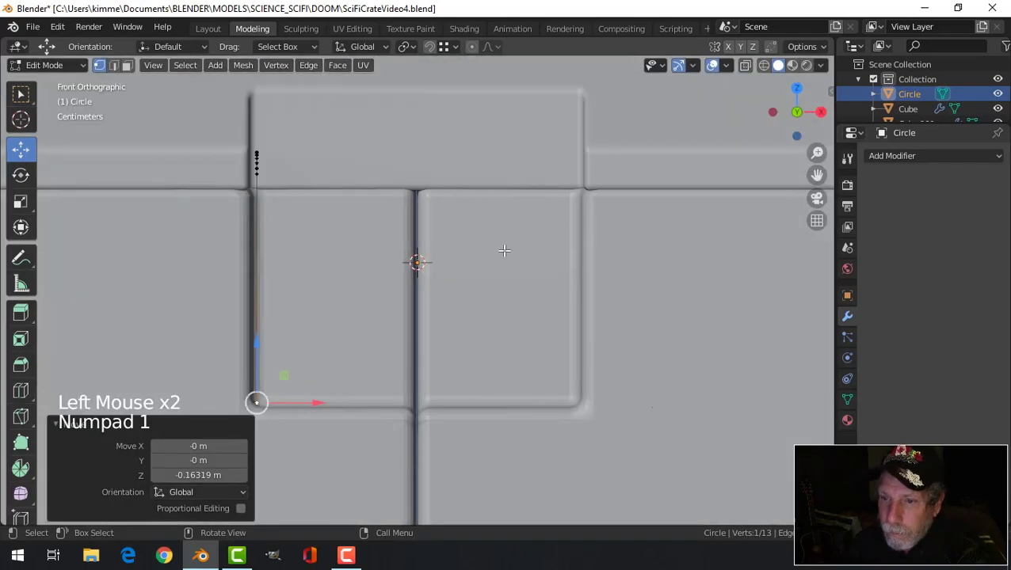
- Extrude the entire profile along X across the full width of the recess to form the latch plate, and leave mesh editing
key("a")
mouse_move(382, 270)
middle_mouse_down("shift")
mouse_move(420, 271)
mouse_move(400, 270)
middle_mouse_up("shift")
key("e")
left_click_drag(341, 188, 658, 219)
middle_click_drag(628, 241, 549, 255)
key("alt+a")
scroll(575, 260, "down", 4)
key("Tab")
- Add a centered vertical loop cut to the latch plate and bevel it with 4 segments at an offset of about 0.087 m
middle_click_drag(557, 289, 542, 273)
scroll(481, 286, "up", 2)
middle_click_drag(480, 286, 511, 268, "shift")
key("Tab")
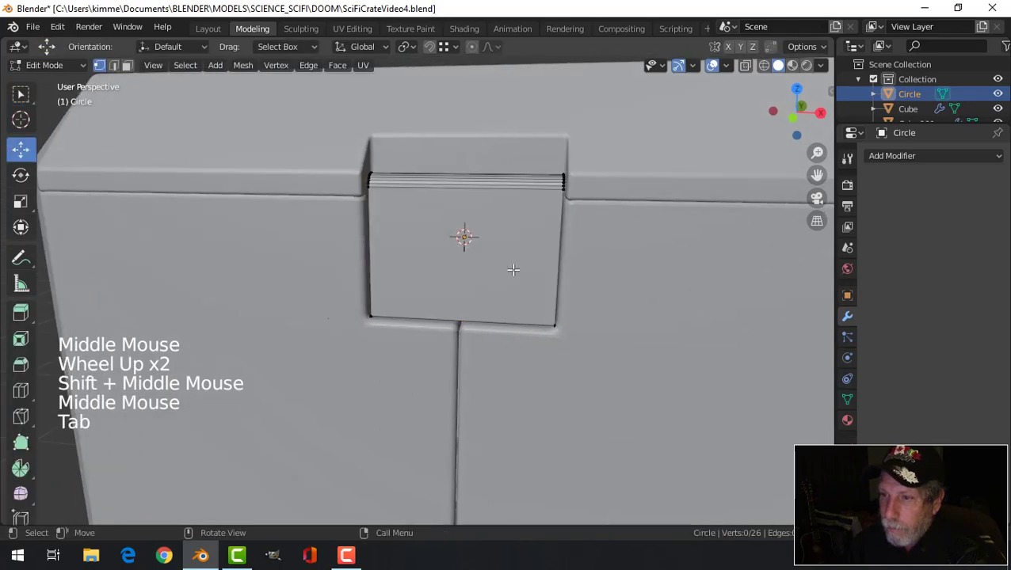
key("ctrl+r")
left_click(472, 309)
right_click(504, 308)
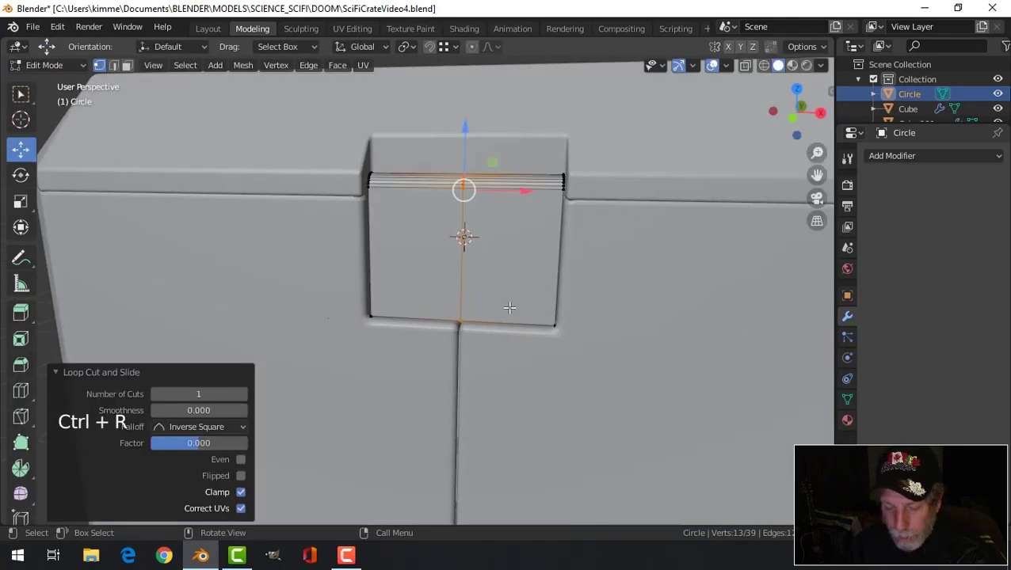
key("ctrl+b")
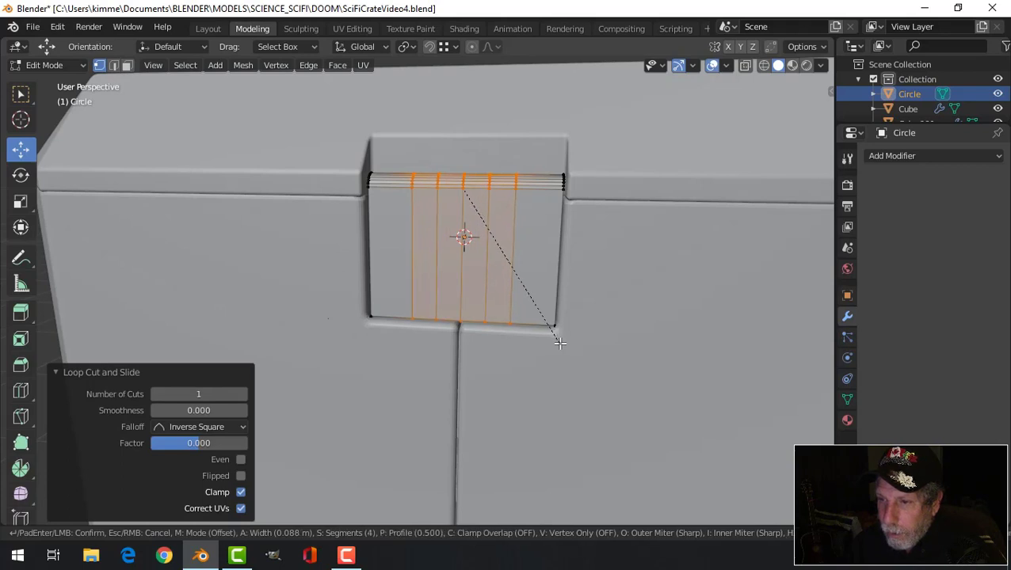
left_click(547, 341)
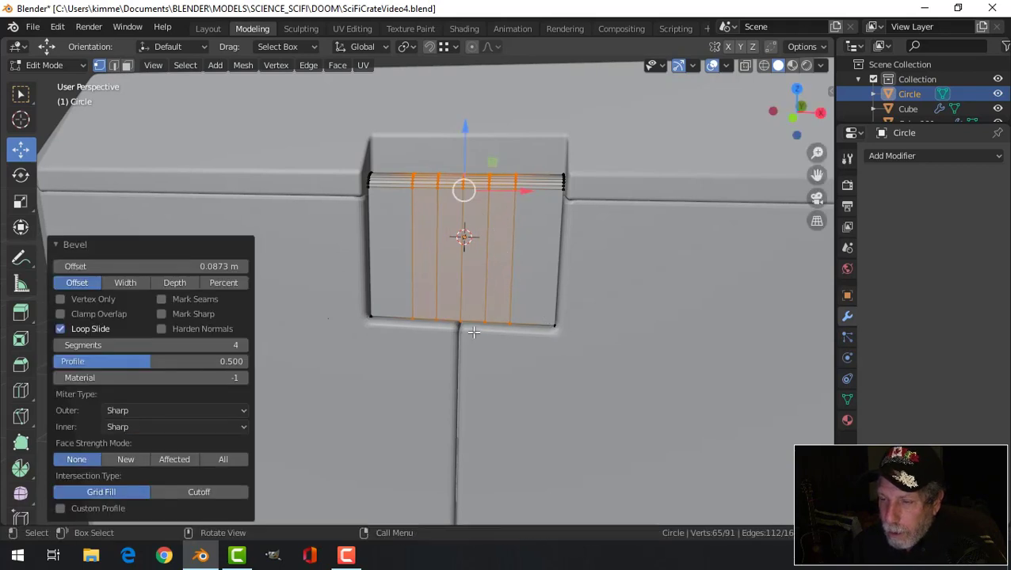
- Raise the three middle vertices of the plate's lower edge about 0.05 m along Z to form a notch, and return to Object Mode
key("alt+a")
key("b")
left_click_drag(428, 307, 483, 332)
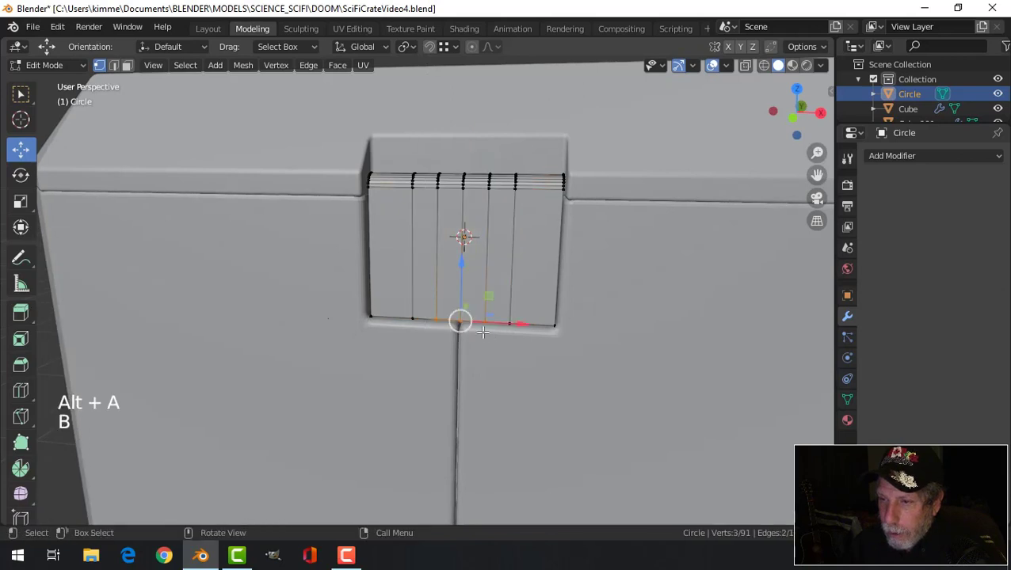
left_click_drag(463, 271, 466, 241)
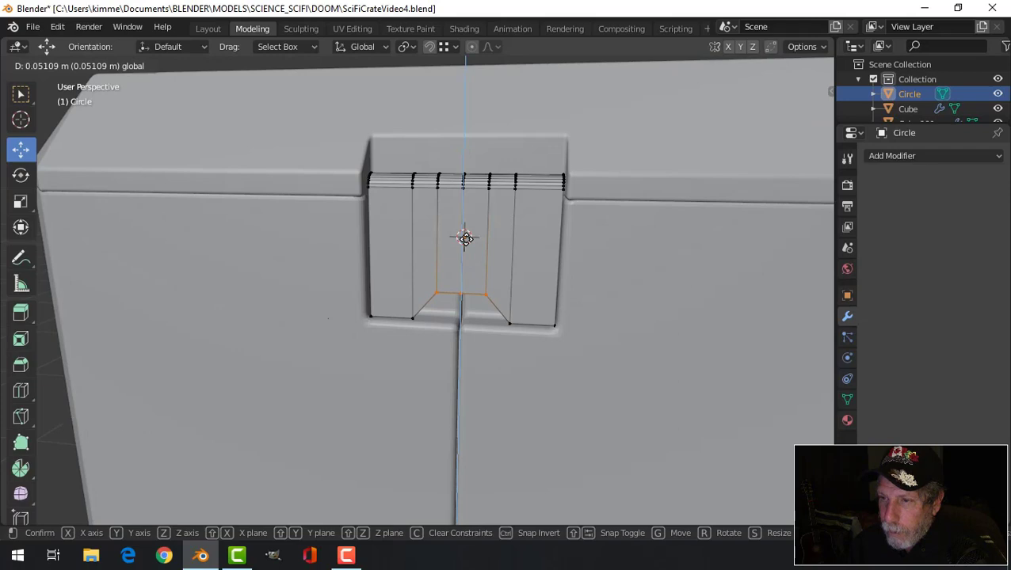
middle_click_drag(465, 237, 600, 272)
key("Tab")
- Lower all the vertices along the latch plate's bottom edge about 0.005 m along Z and return to Object Mode
key("KP_1")
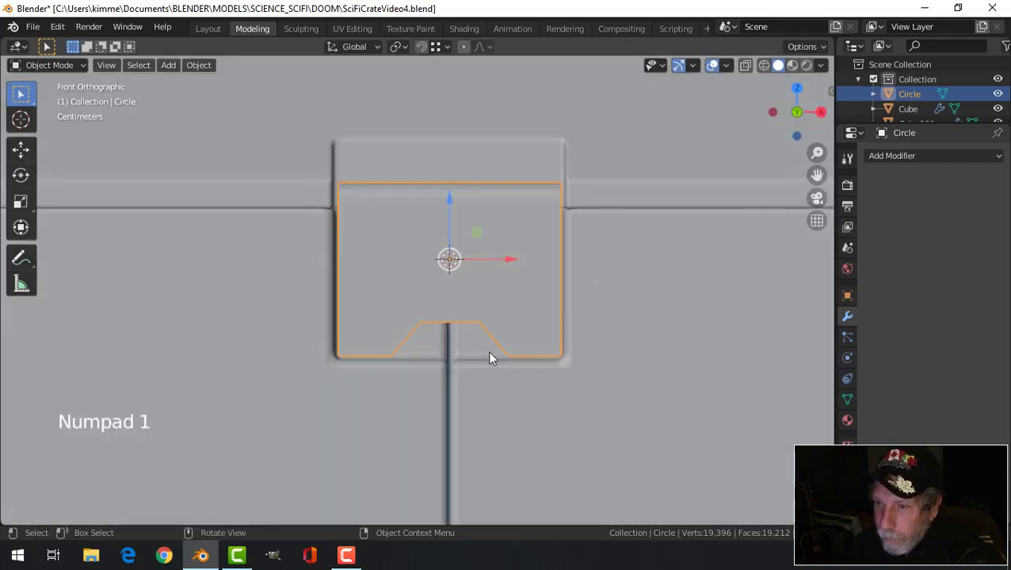
scroll(490, 357, "up", 2)
key("Tab")
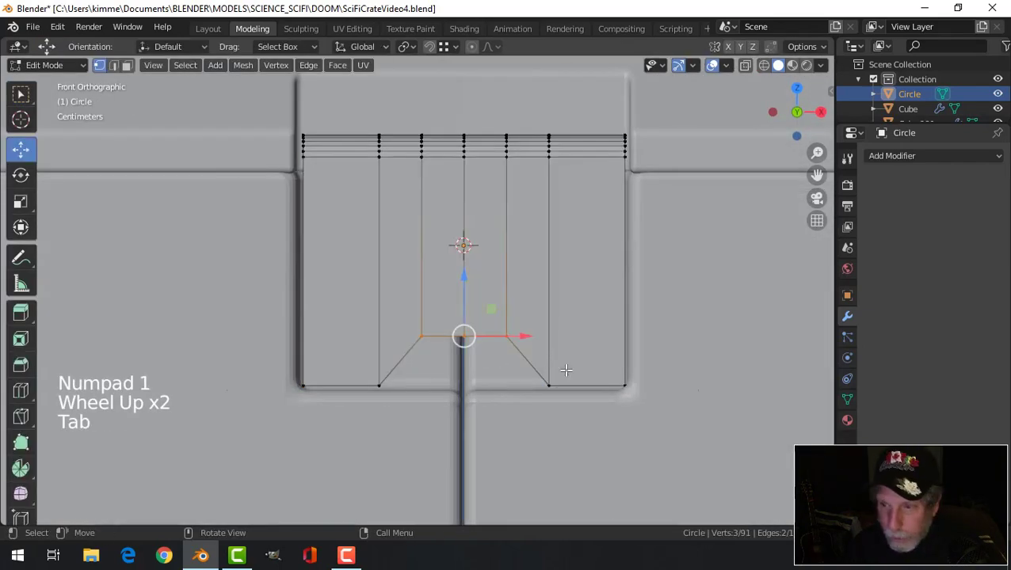
key("alt+a")
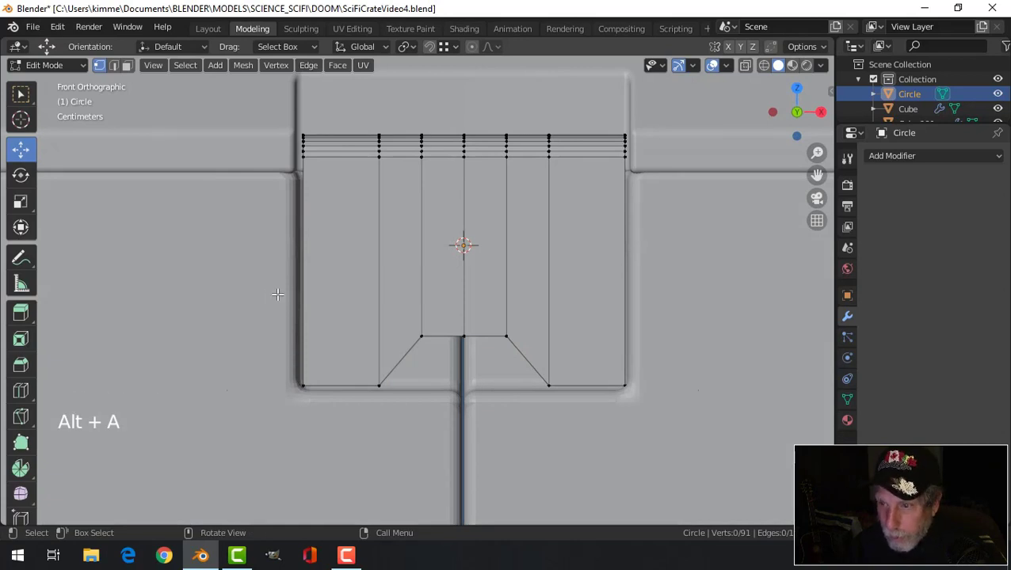
key("b")
left_click_drag(277, 295, 659, 462)
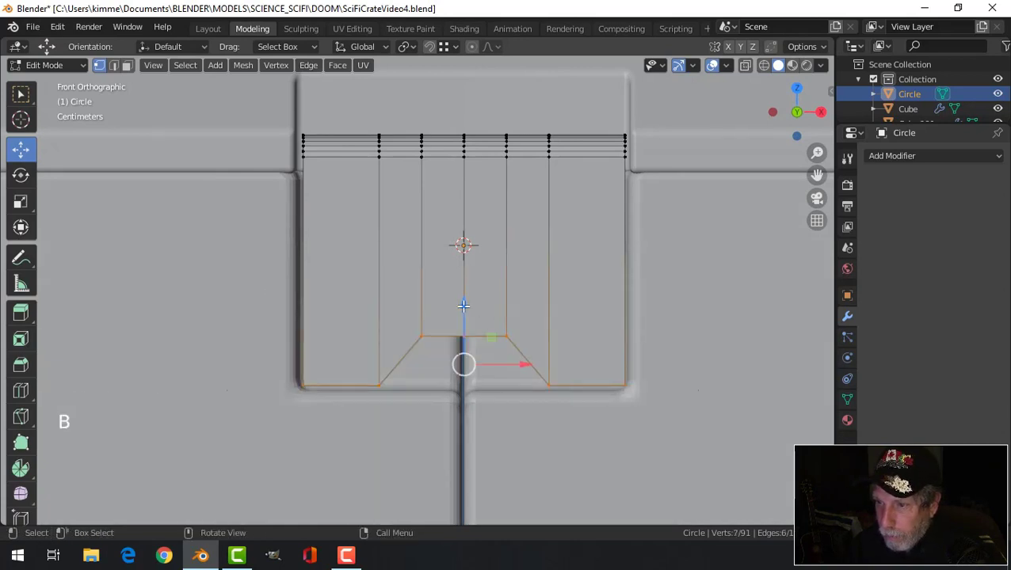
left_click_drag(464, 306, 464, 315)
middle_click_drag(464, 317, 495, 370)
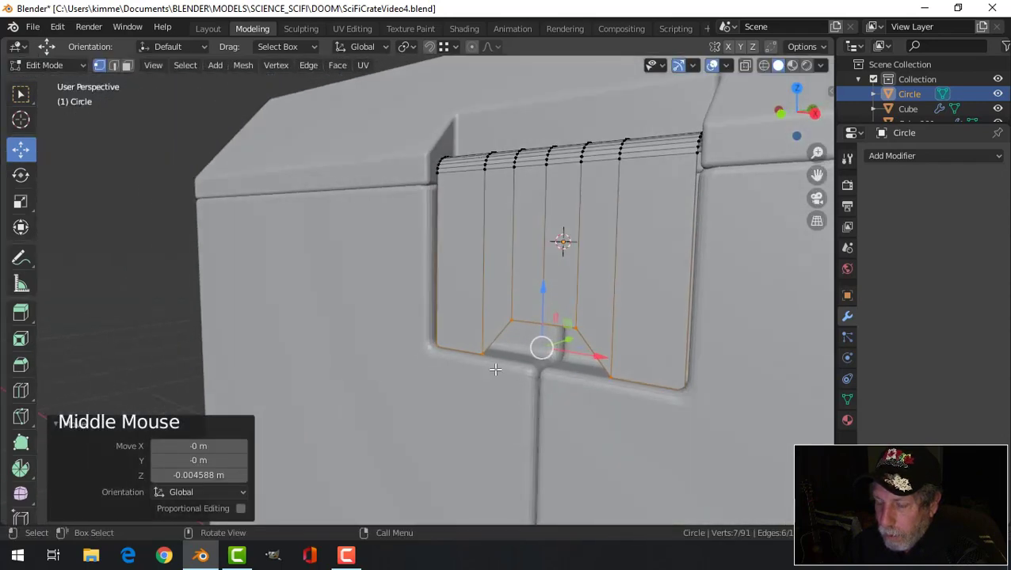
key("alt+a")
key("Tab")
scroll(572, 354, "down", 3)
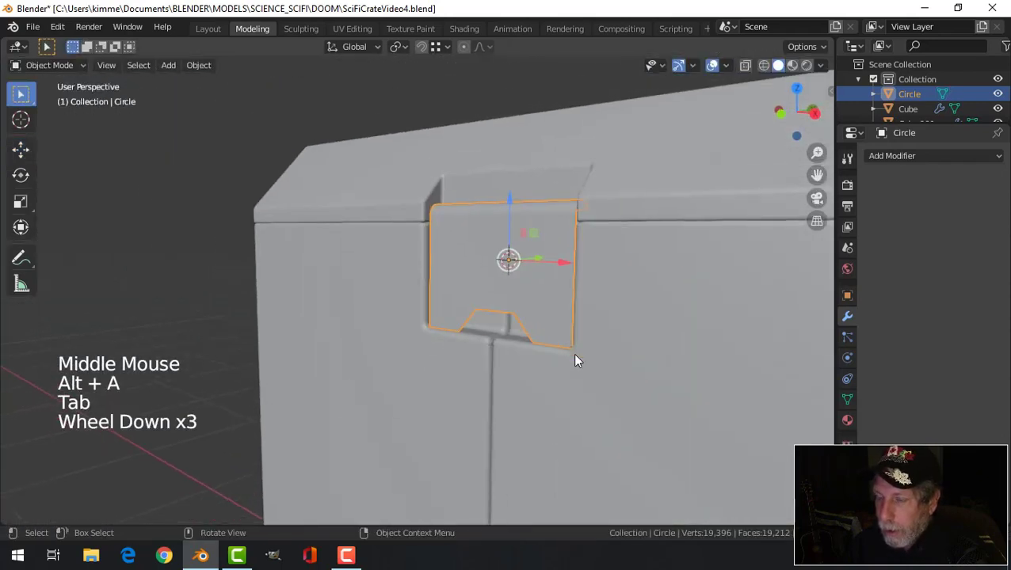
- Add a Subdivision Surface modifier to the latch plate
middle_click_drag(573, 353, 632, 342)
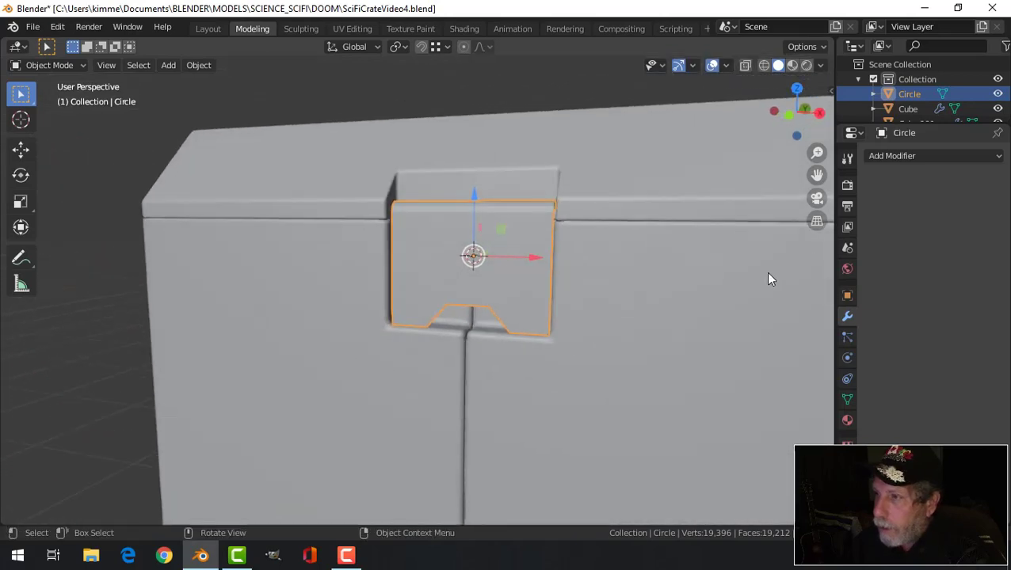
left_click(899, 156)
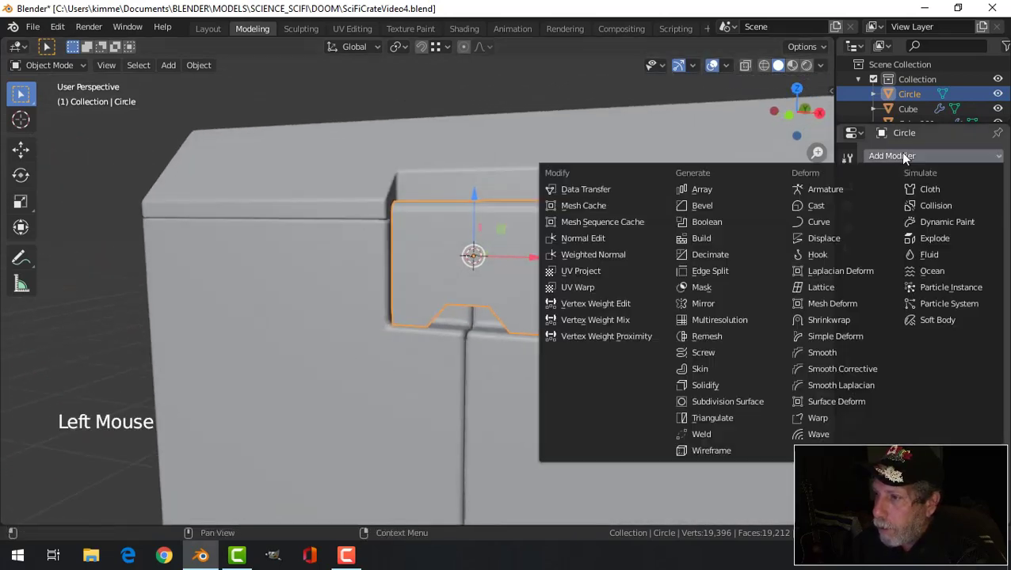
left_click(709, 400)
scroll(505, 343, "up", 2)
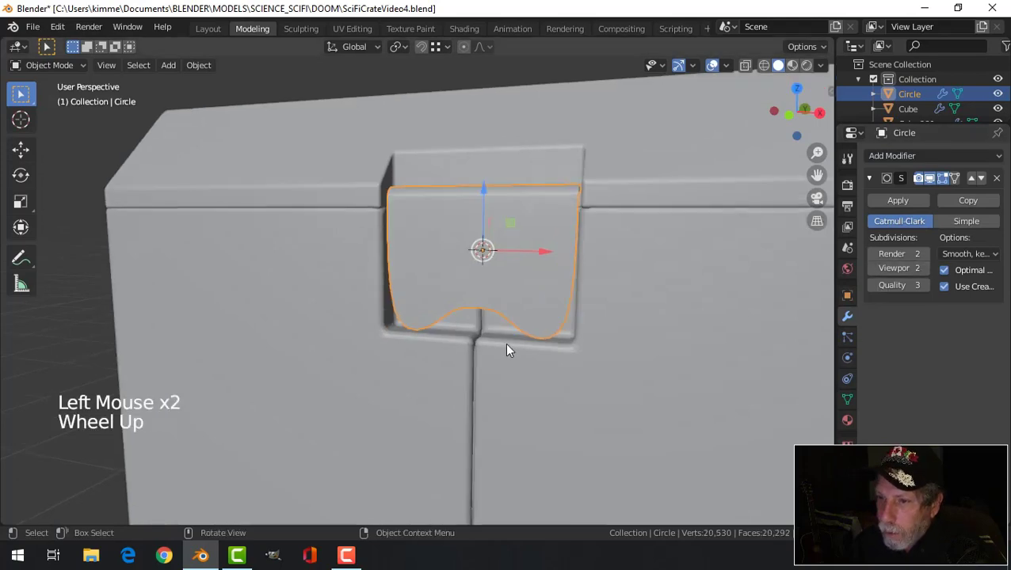
- Add a vertical loop cut in each outer section of the latch plate and scale both by 1.264 along X toward the side edges
key("Tab")
middle_click_drag(504, 342, 368, 337)
key("ctrl+r")
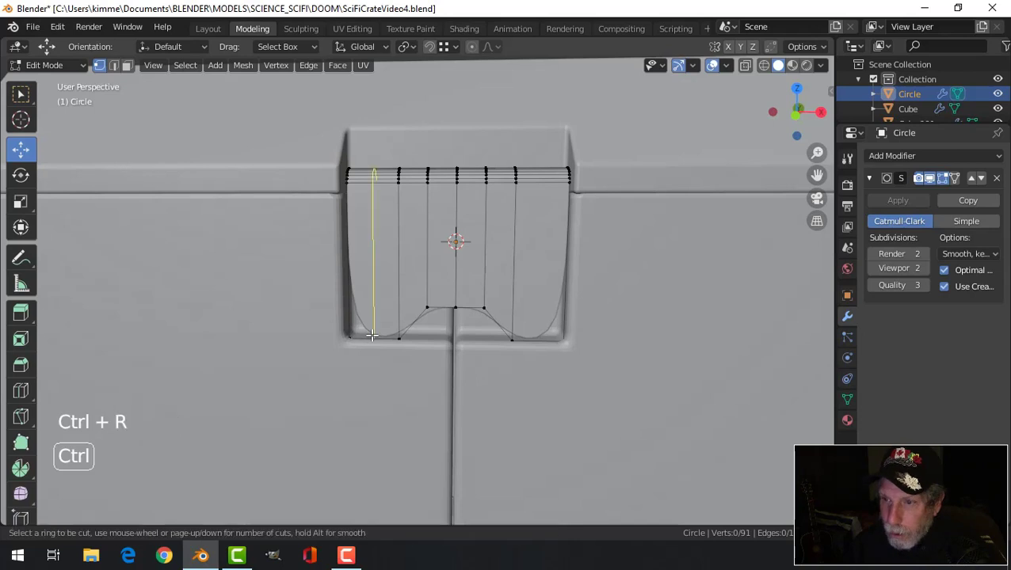
left_click(371, 335)
left_click(372, 335)
key("ctrl+r")
left_click(533, 336)
left_click(533, 335)
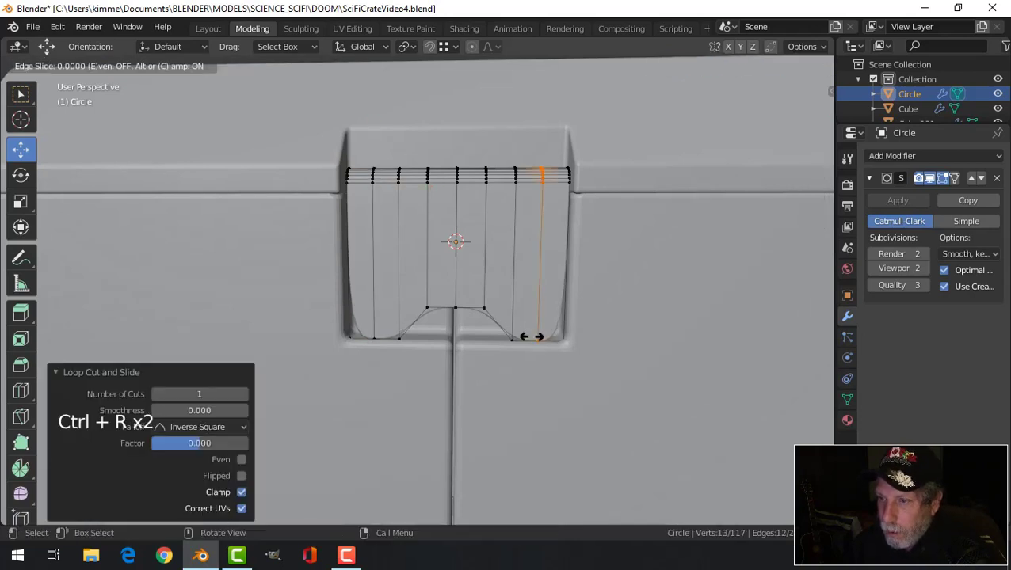
left_click(373, 230, "alt+shift")
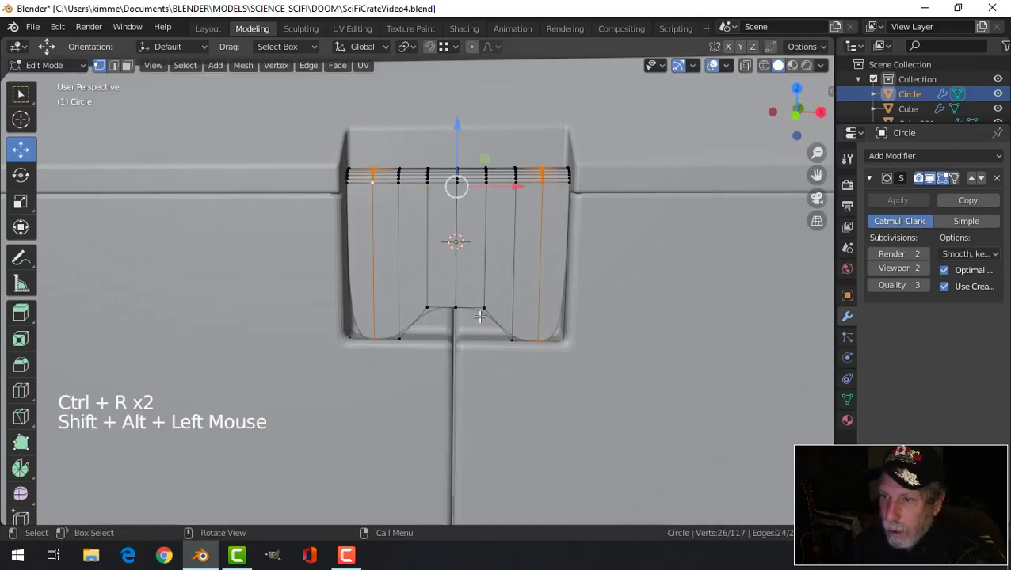
key("s")
key("x")
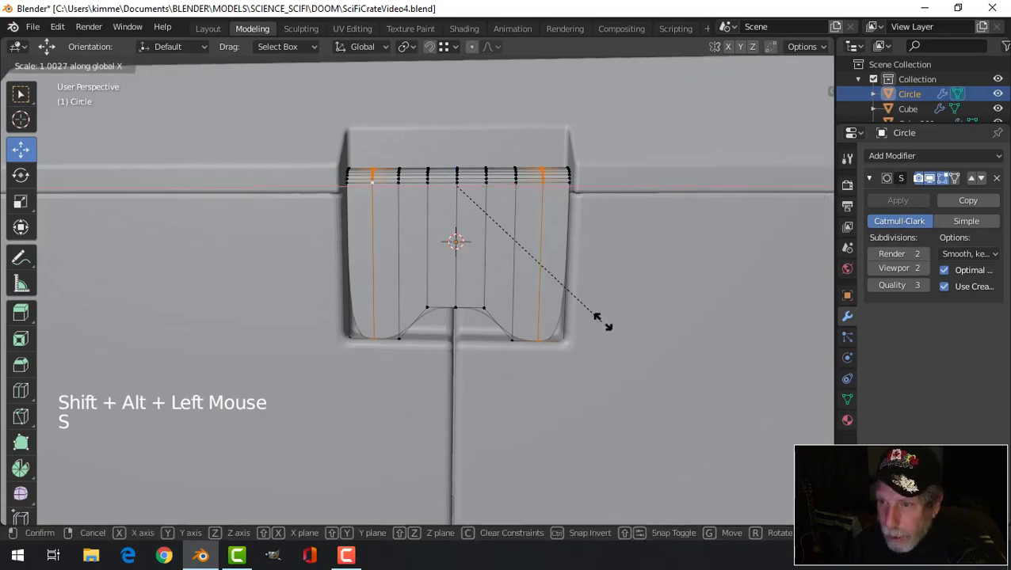
left_click(662, 326)
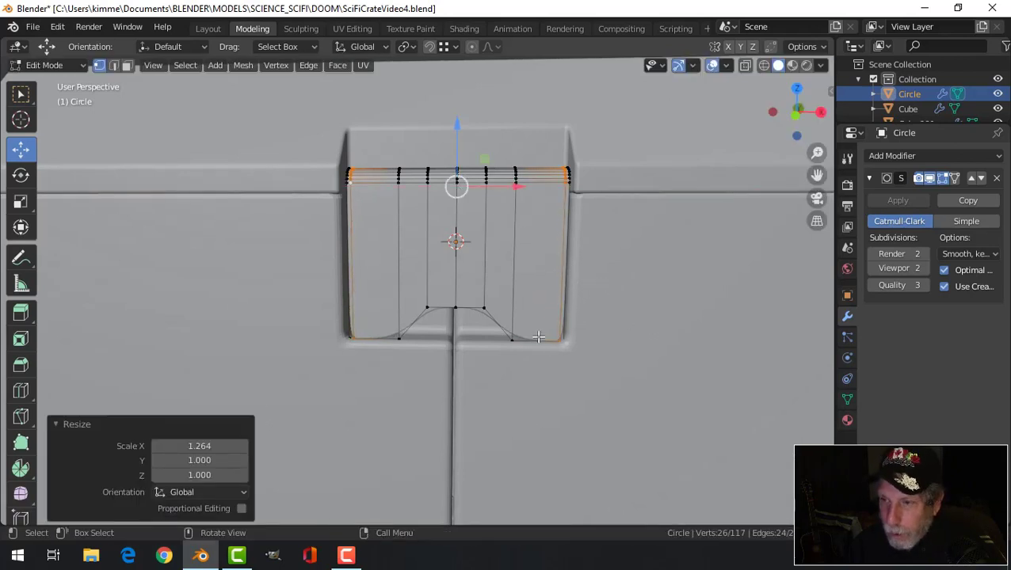
- Add another vertical loop cut in each outer section and scale the pair by 0.789 along X toward the notch corners
key("ctrl+r")
left_click(538, 337)
right_click(538, 336)
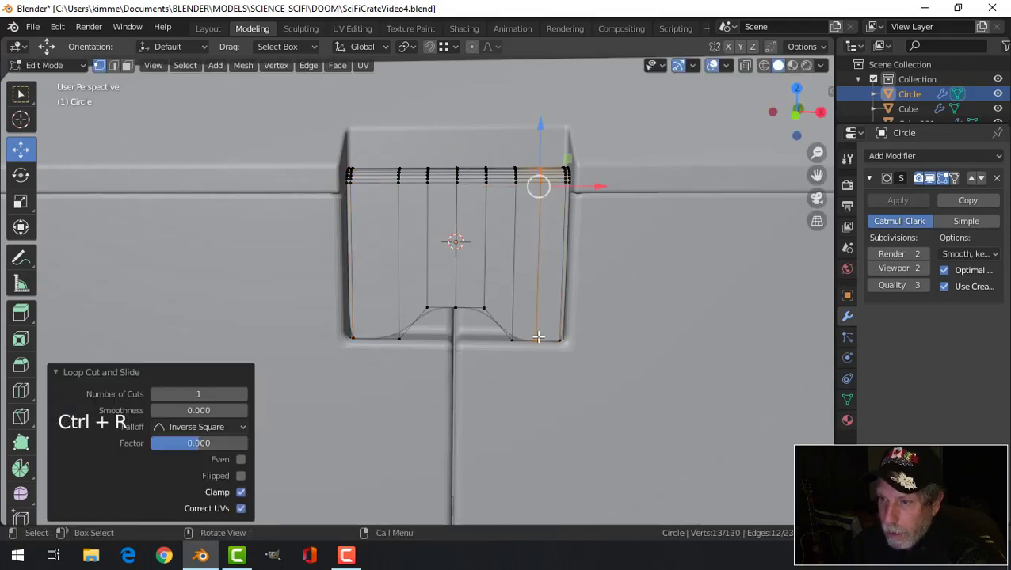
key("ctrl+r")
left_click(375, 333)
right_click(375, 333)
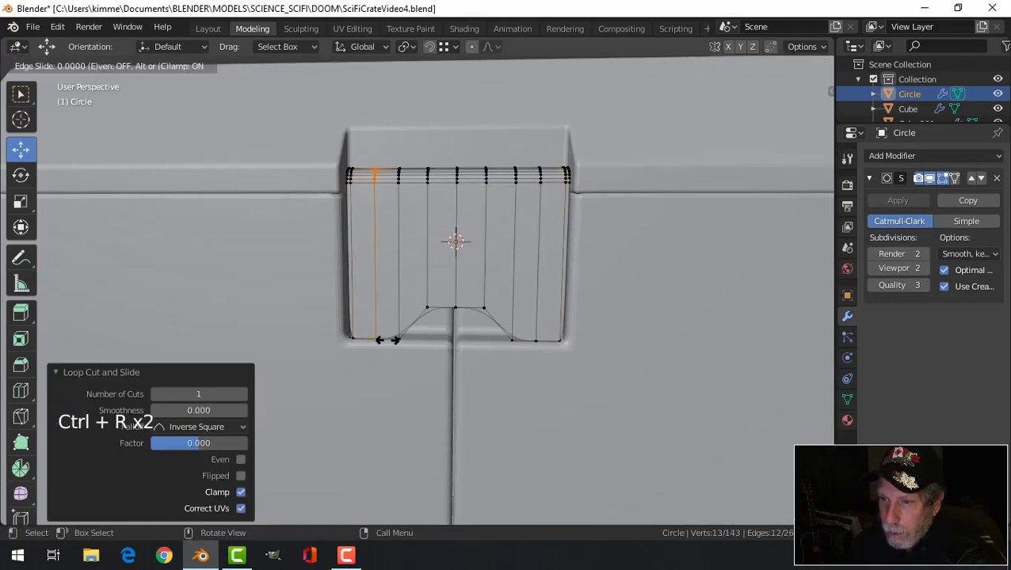
left_click(536, 299, "alt+shift")
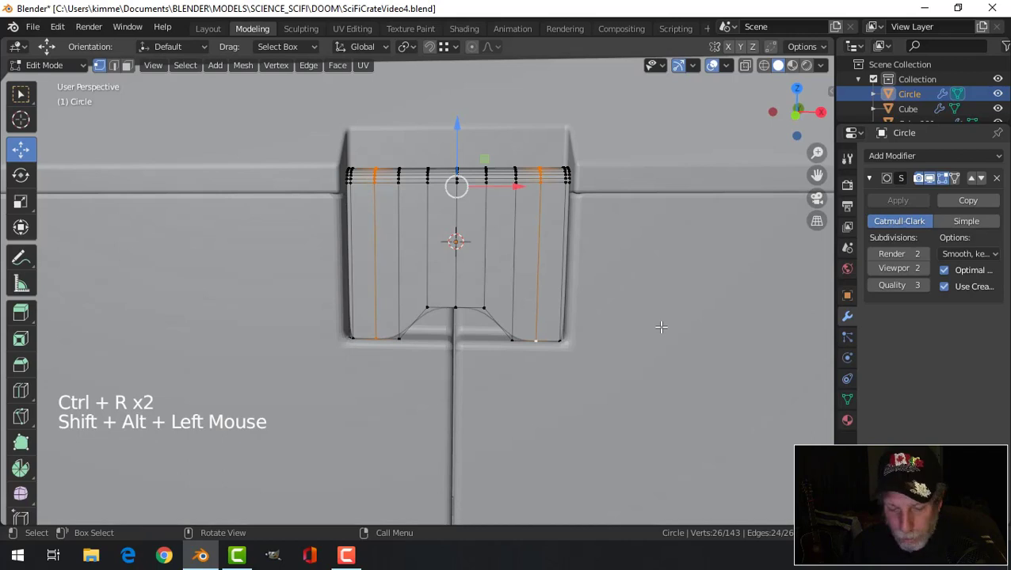
key("s")
key("x")
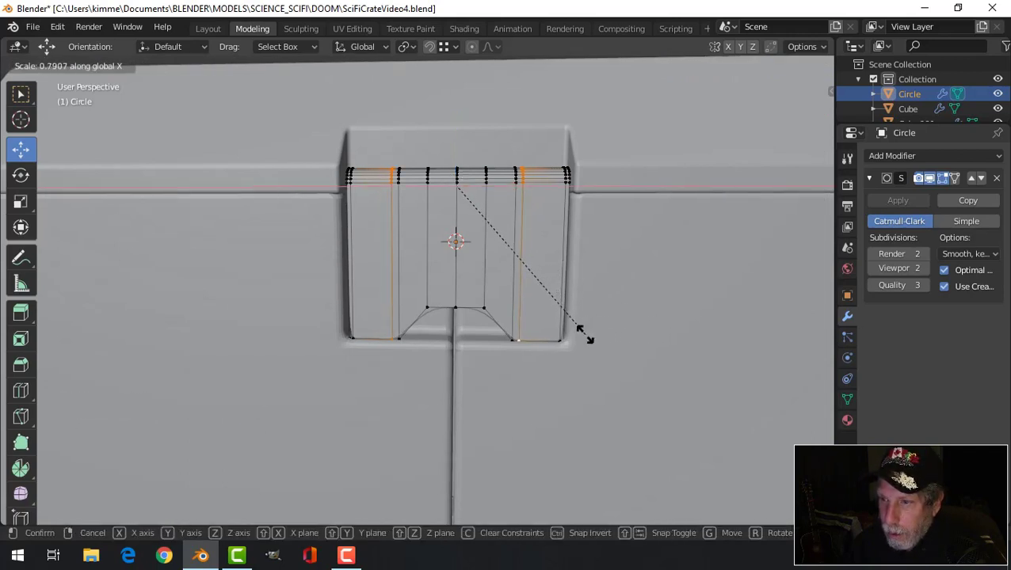
left_click(584, 334)
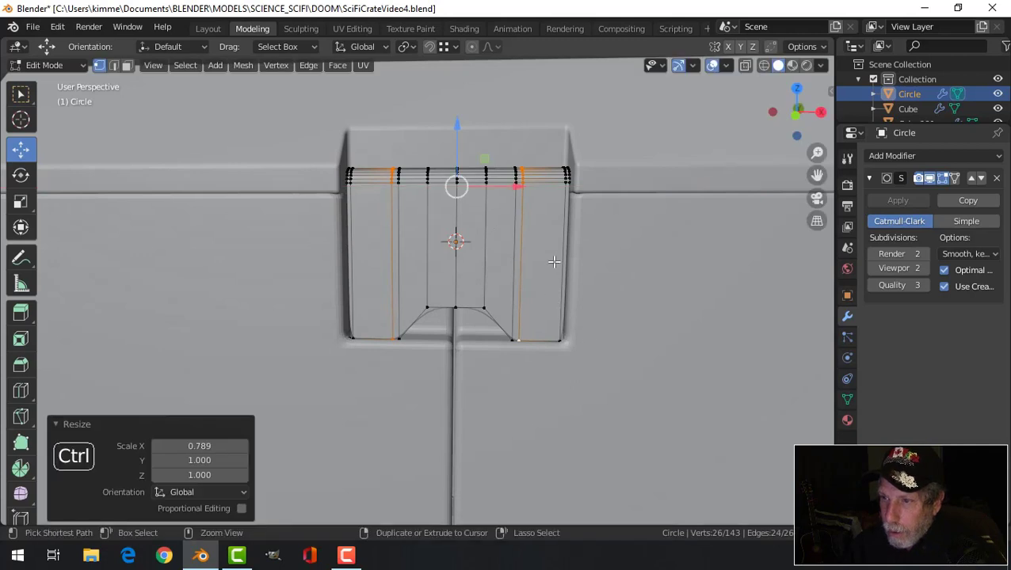
- Add a horizontal loop cut across the latch plate, slide it down near the notched lower edge, and leave mesh editing
key("ctrl+r")
left_click(551, 264)
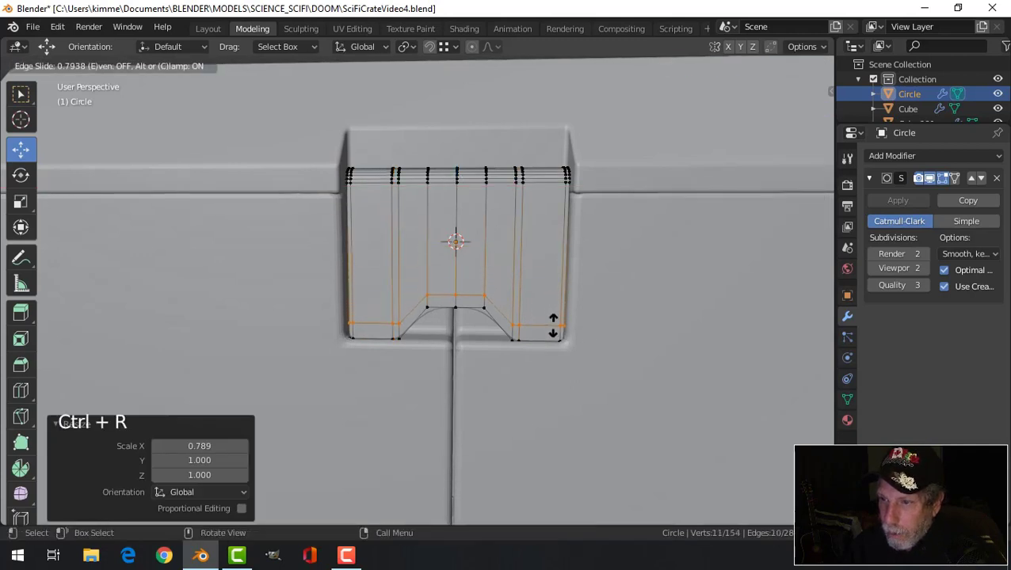
left_click(555, 331)
key("Tab")
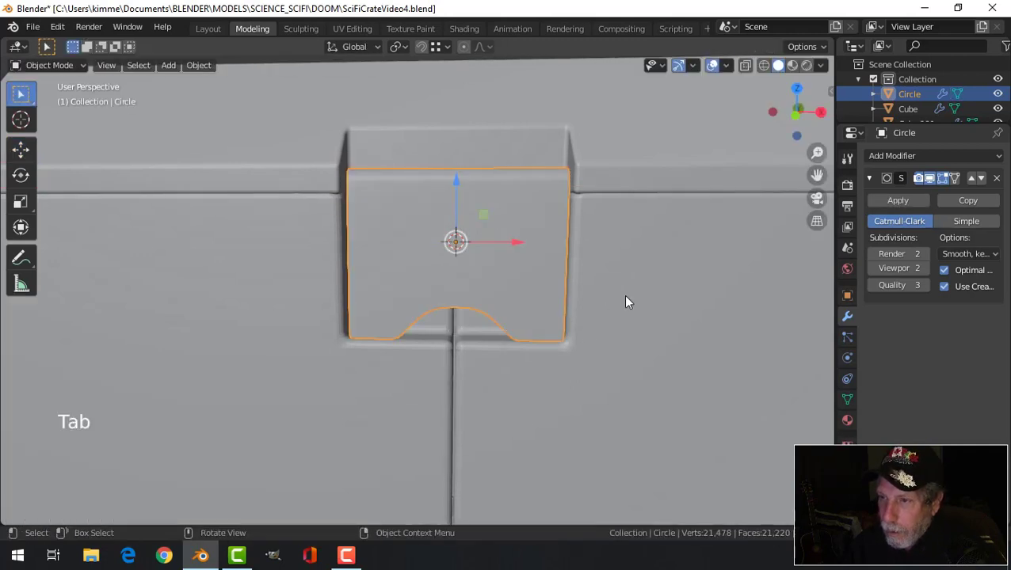
- Apply smooth shading to the latch plate
middle_click_drag(623, 295, 553, 314)
right_click(608, 194)
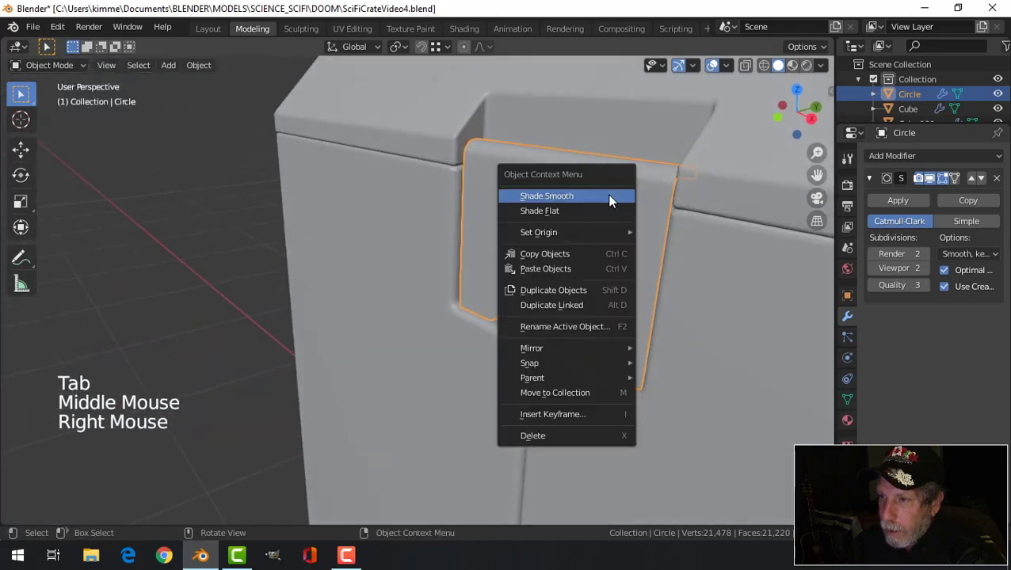
left_click(608, 198)
middle_click_drag(602, 198, 514, 330)
key("alt+a")
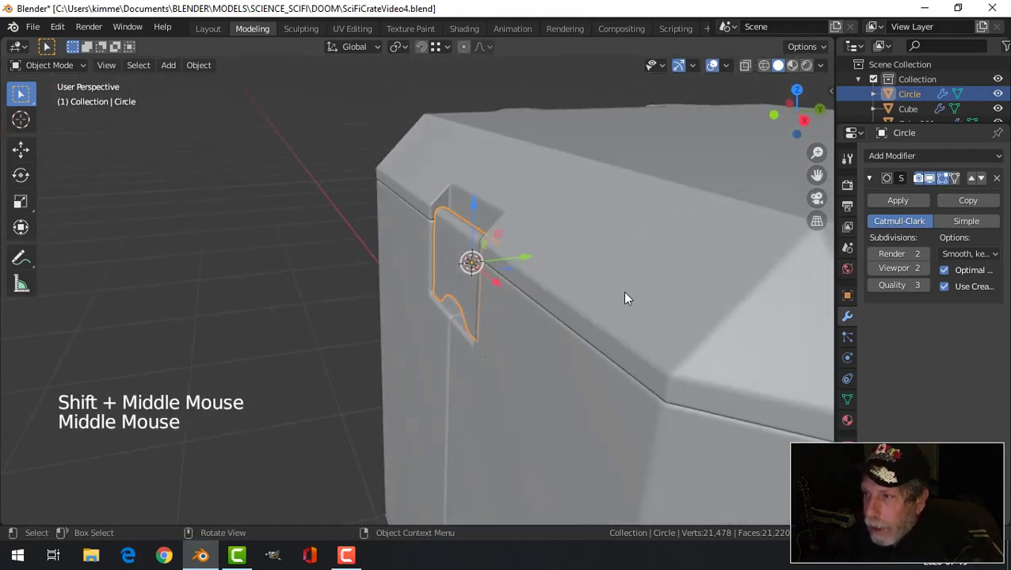
- Add a Solidify modifier to the latch plate and raise its thickness to about 0.038 m
left_click(869, 178)
left_click(919, 155)
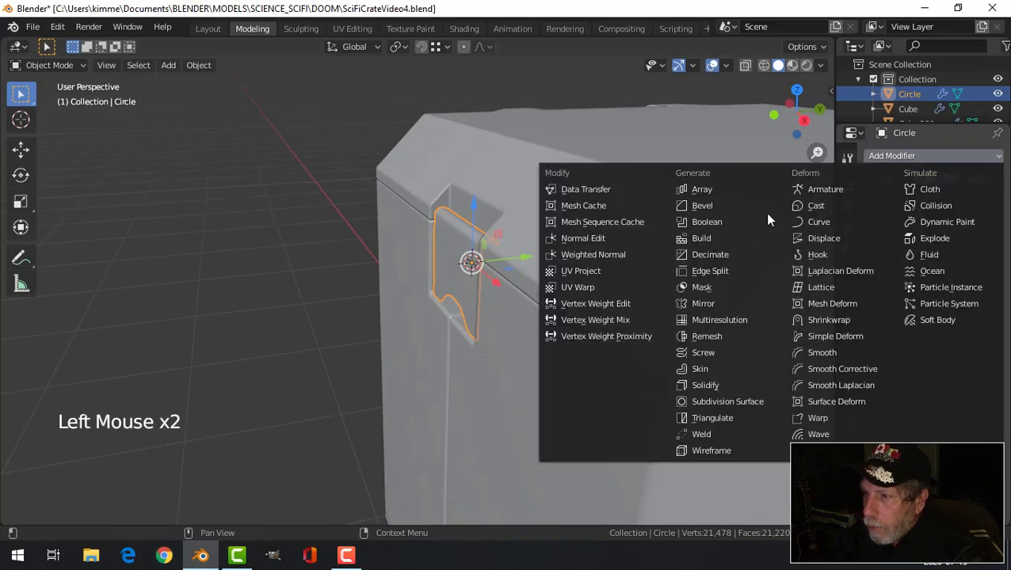
left_click(711, 384)
scroll(633, 313, "up", 3)
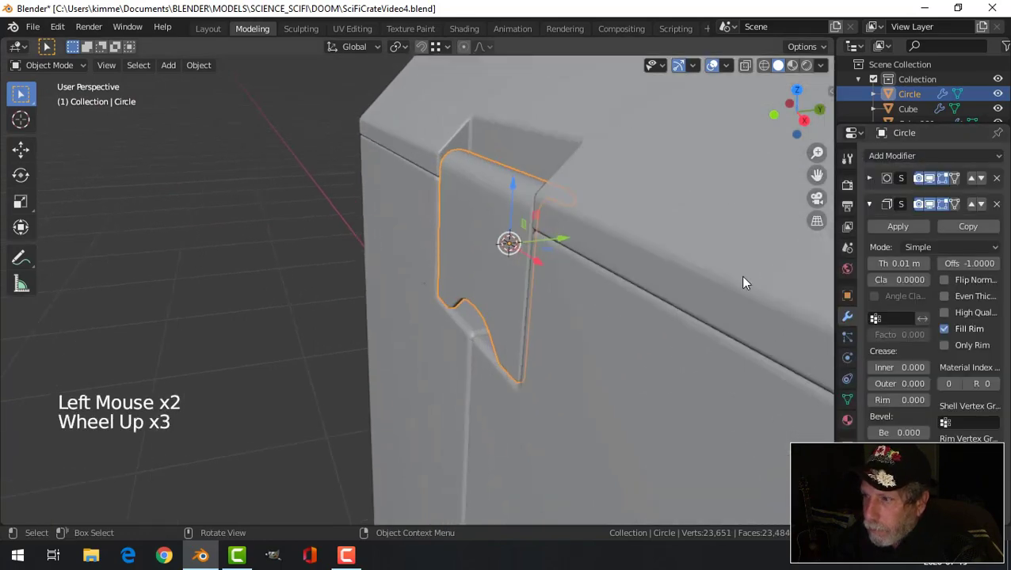
mouse_move(892, 265)
left_mouse_down("shift")
mouse_move(938, 265)
mouse_move(893, 263)
left_mouse_up("shift")
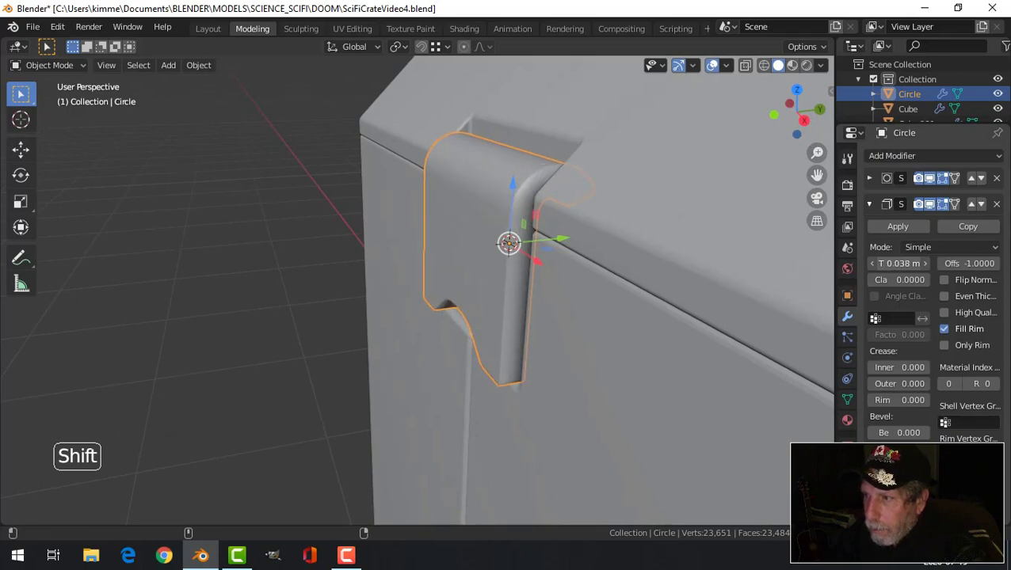
- Move the Solidify modifier above the Subdivision Surface modifier and set its thickness to about 0.045 m
left_click(971, 205)
middle_click_drag(523, 301, 585, 279)
left_click_drag(889, 238, 899, 238, "shift")
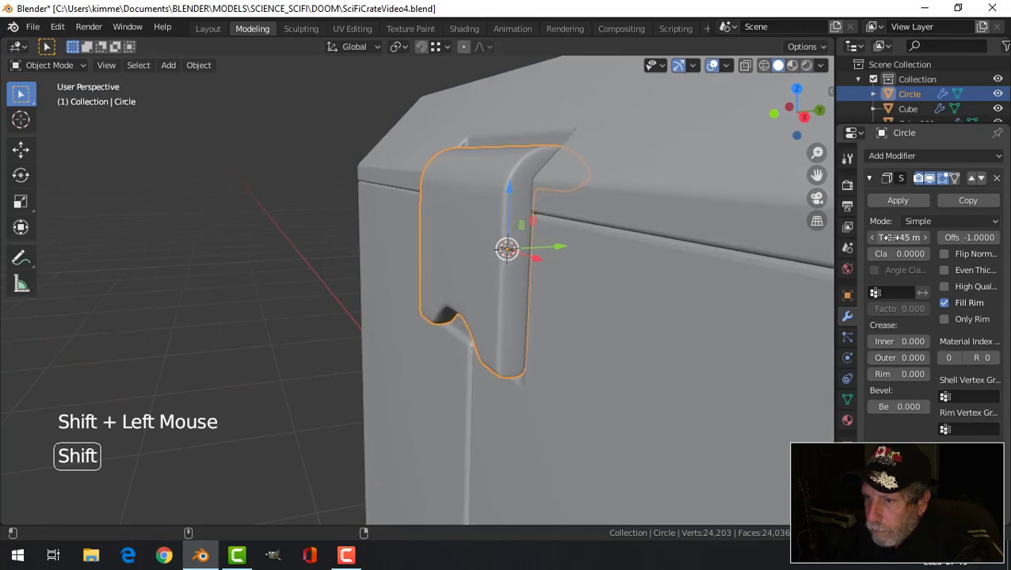
- Raise the vertices along the latch plate's notched lower edge slightly along Z in the front view
middle_click_drag(609, 299, 744, 310)
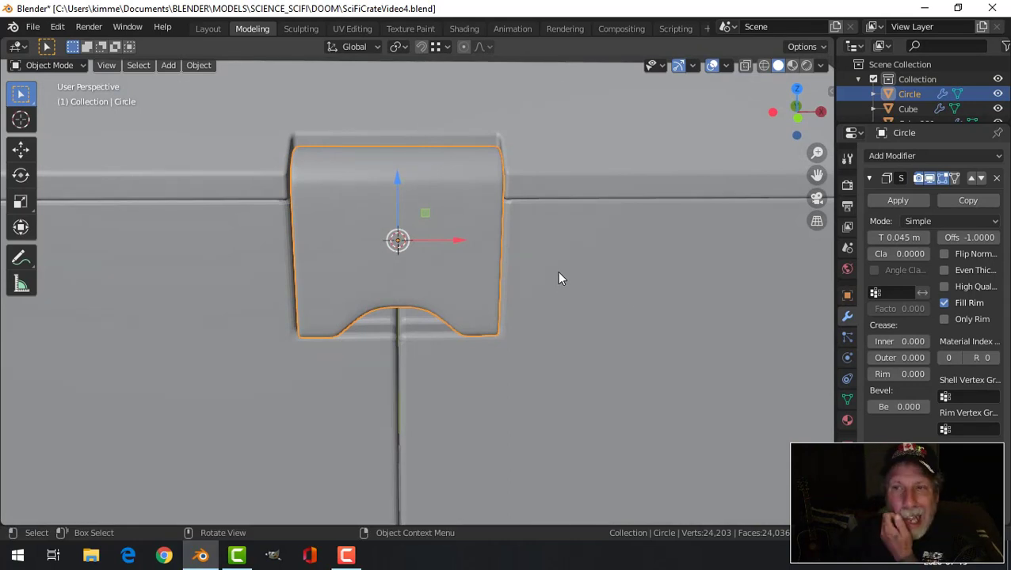
key("KP_1")
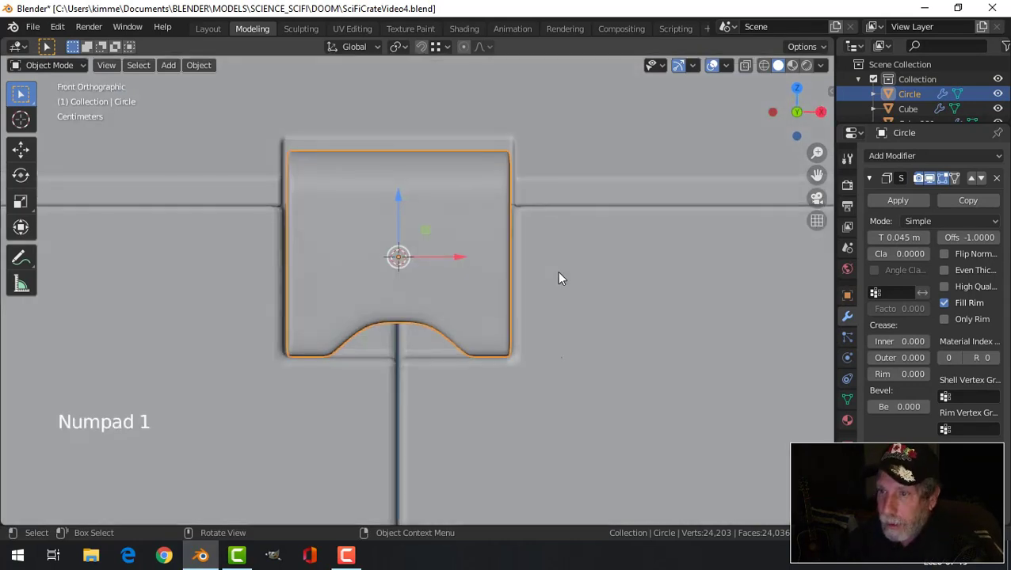
key("Tab")
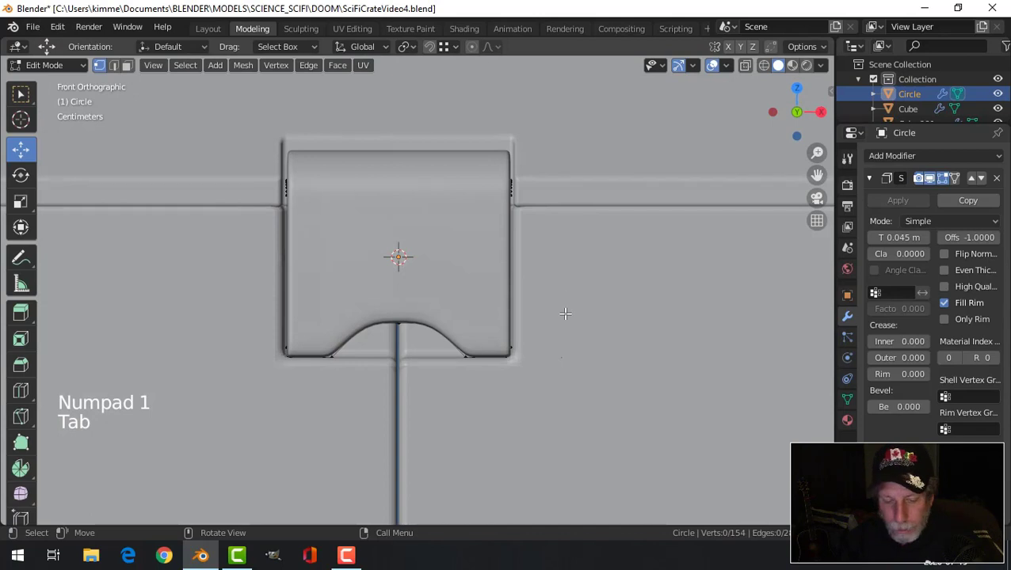
key("b")
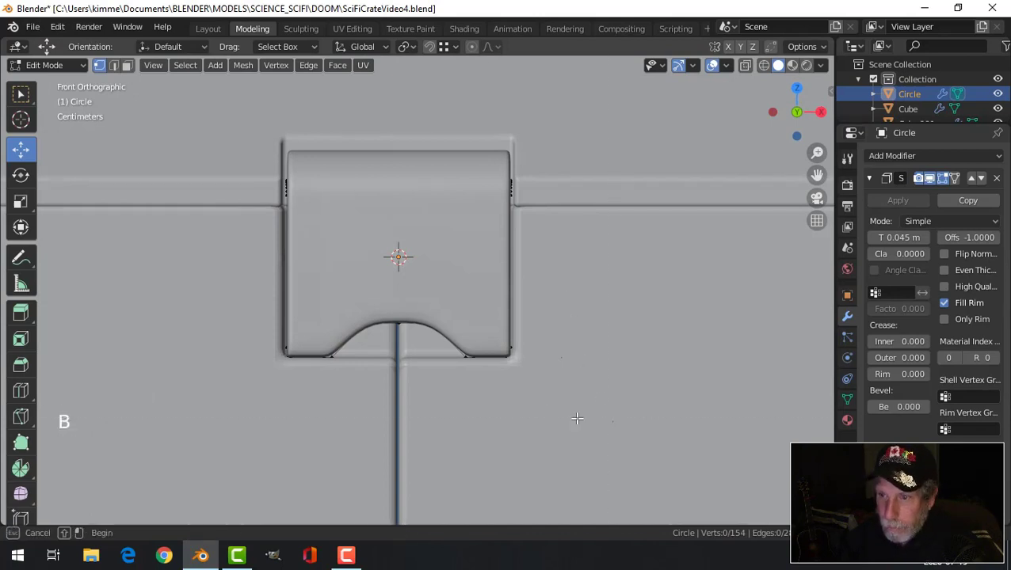
left_click_drag(246, 316, 230, 247)
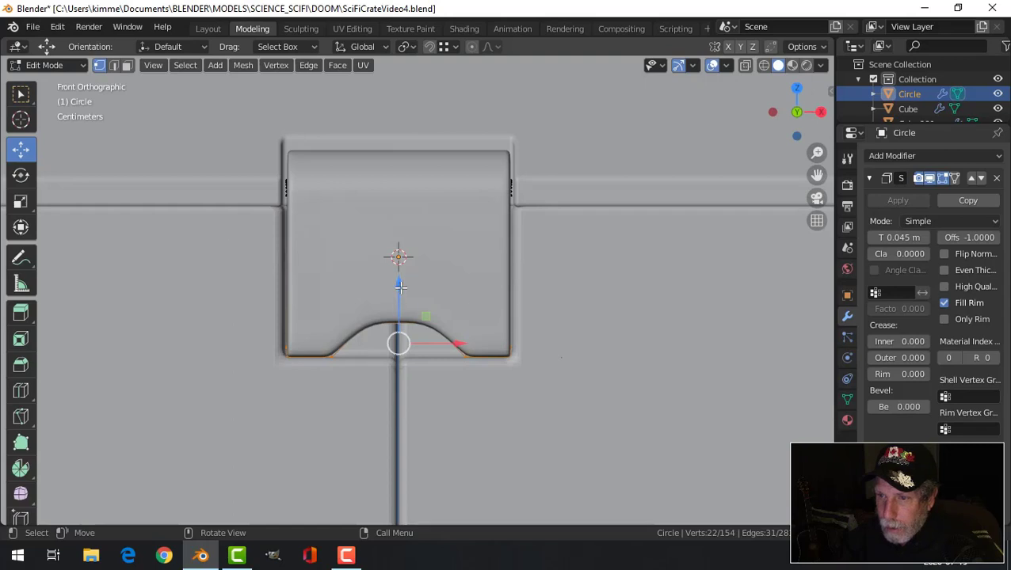
left_click_drag(400, 286, 403, 276)
- Move the whole latch plate mesh about 0.013 m down along Z and about 0.038 m along Y into the recess
key("a")
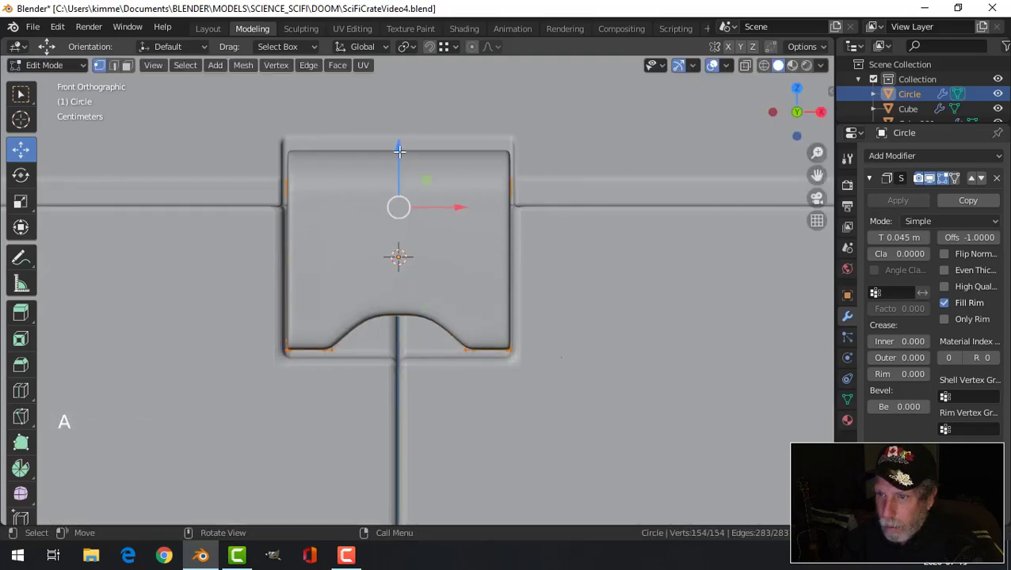
left_click_drag(399, 151, 400, 165)
middle_click_drag(505, 219, 558, 234)
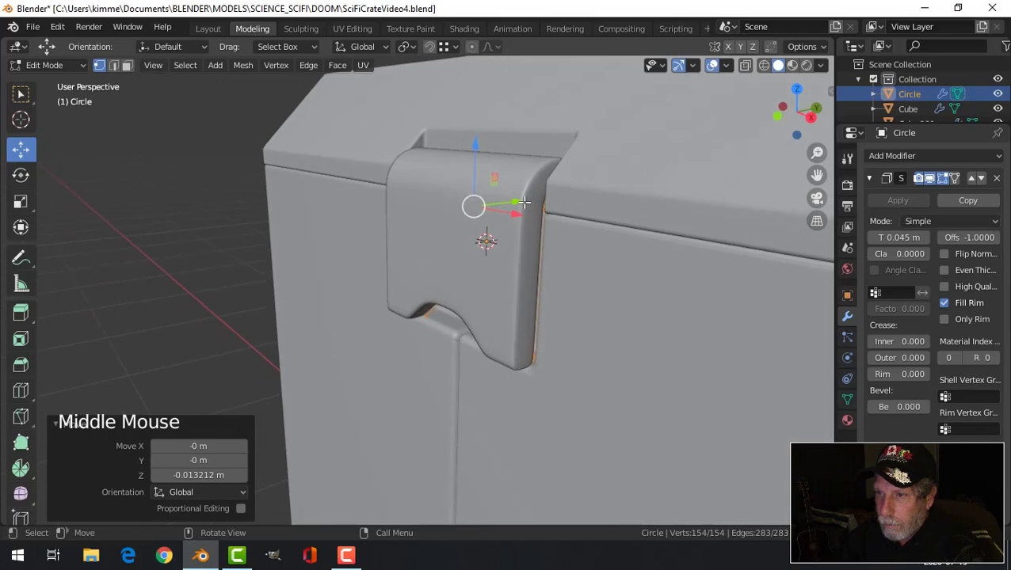
left_click_drag(519, 202, 540, 201)
middle_click_drag(554, 238, 602, 232)
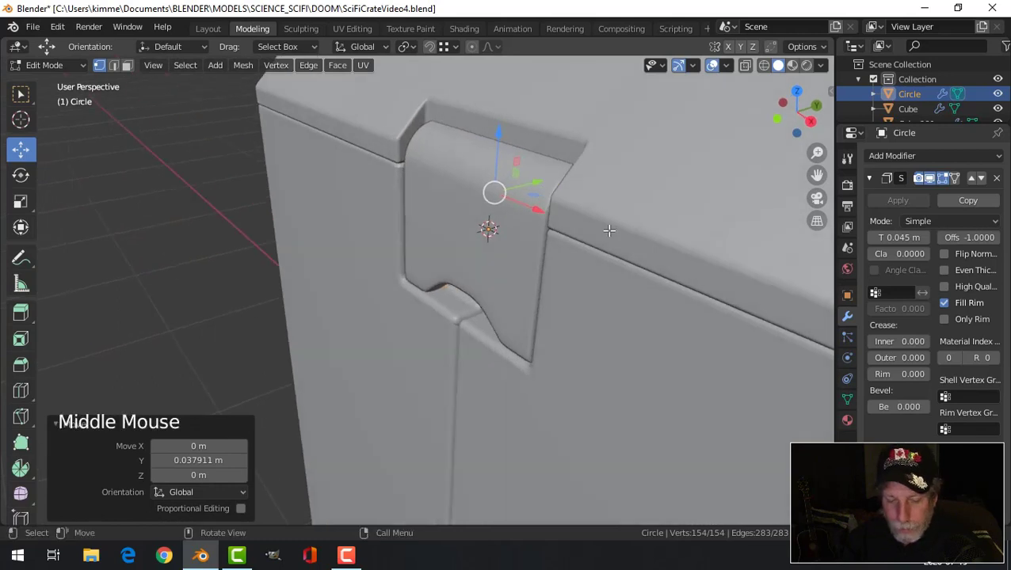
- Compress the latch plate mesh along global Y and shift it about -0.007 m along Y
key("s")
key("y")
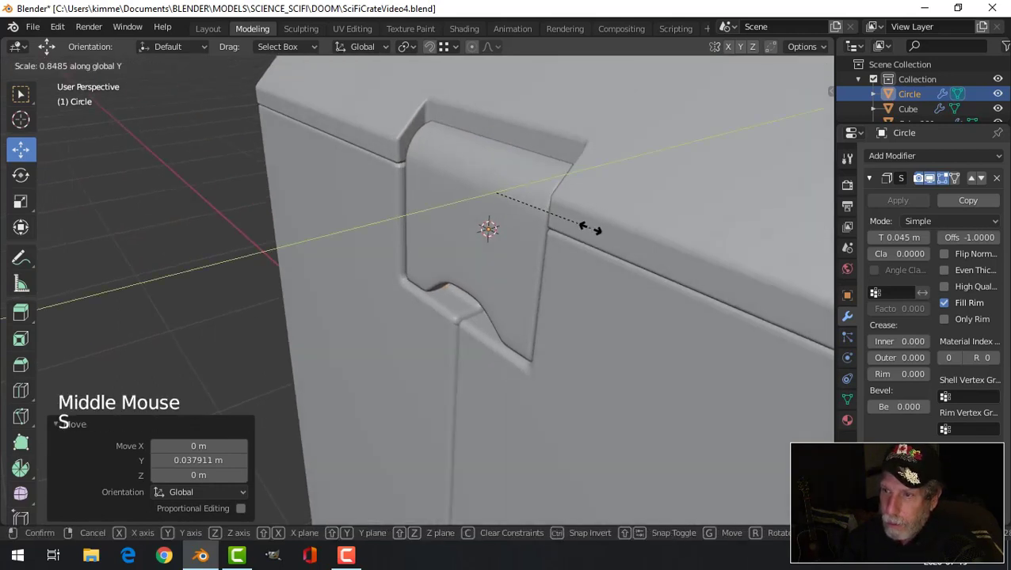
left_click(545, 216)
left_click_drag(538, 183, 535, 187)
middle_click_drag(535, 188, 579, 251)
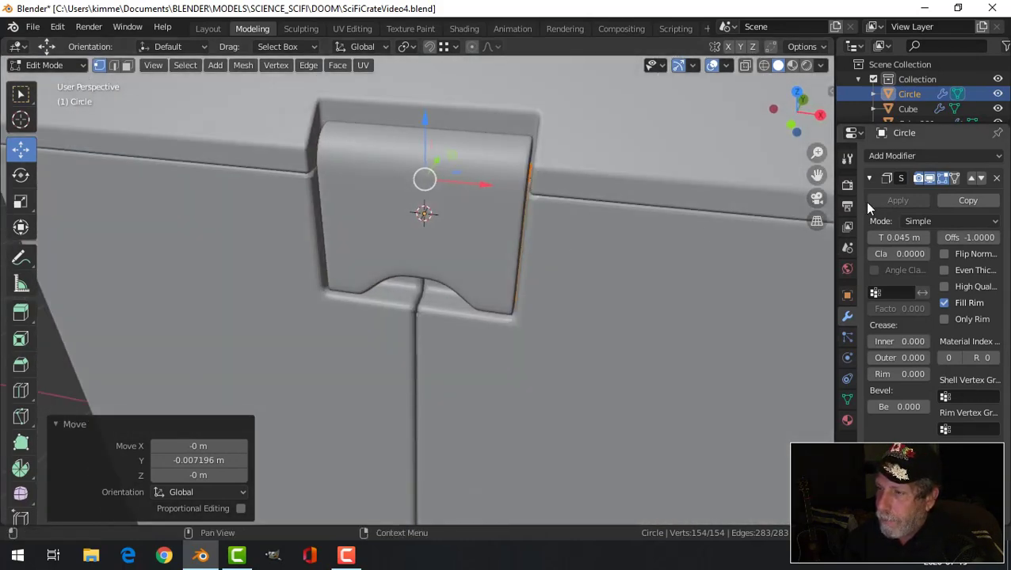
- Turn off Solidify's viewport display, move the plate about -0.128 m along Y out of the recess, and turn the display back on
left_click(868, 179)
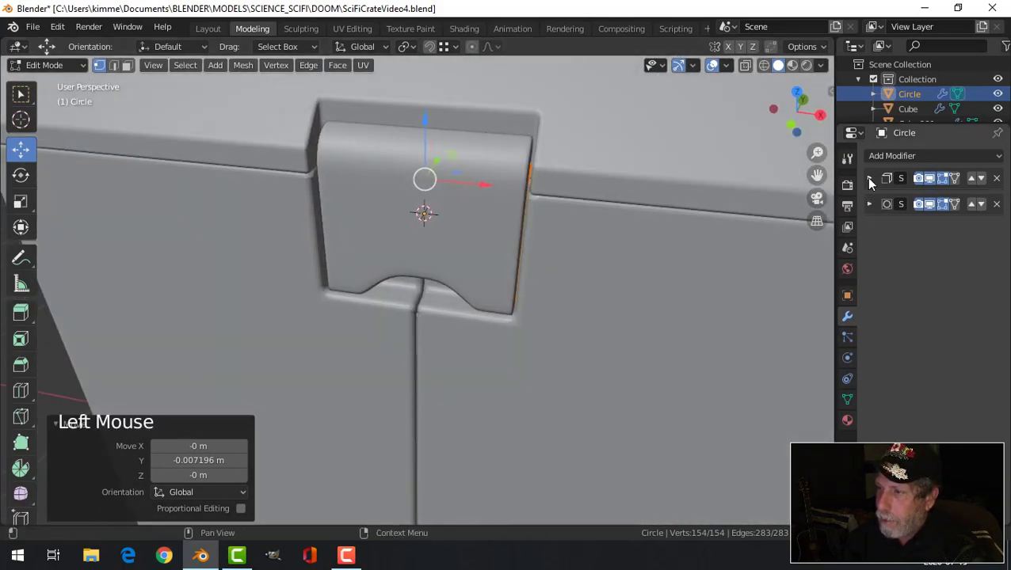
left_click(927, 178)
middle_click_drag(613, 205, 485, 231)
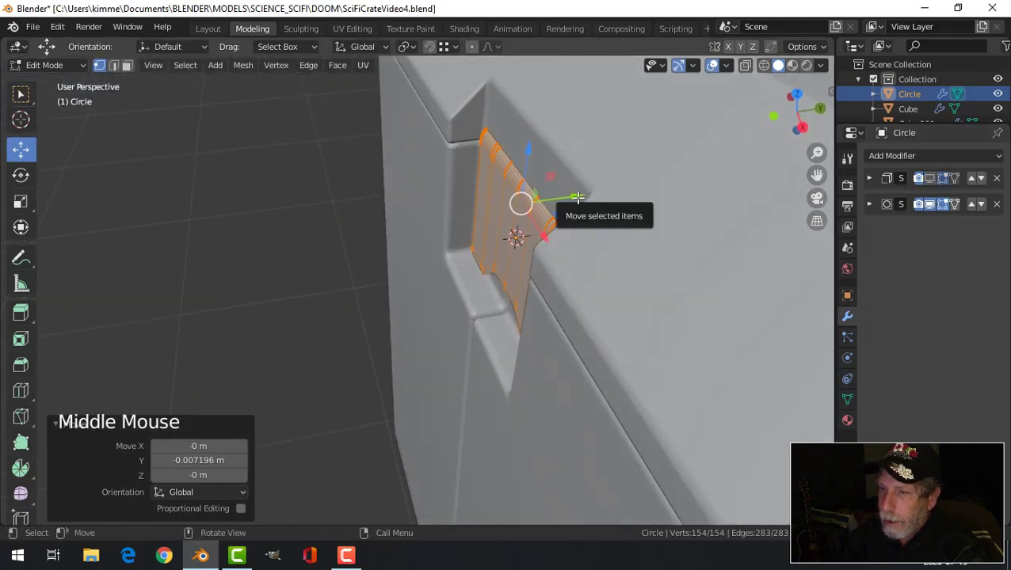
left_click_drag(578, 197, 487, 210)
mouse_move(488, 210)
middle_mouse_down()
mouse_move(491, 218)
mouse_move(493, 205)
middle_mouse_up()
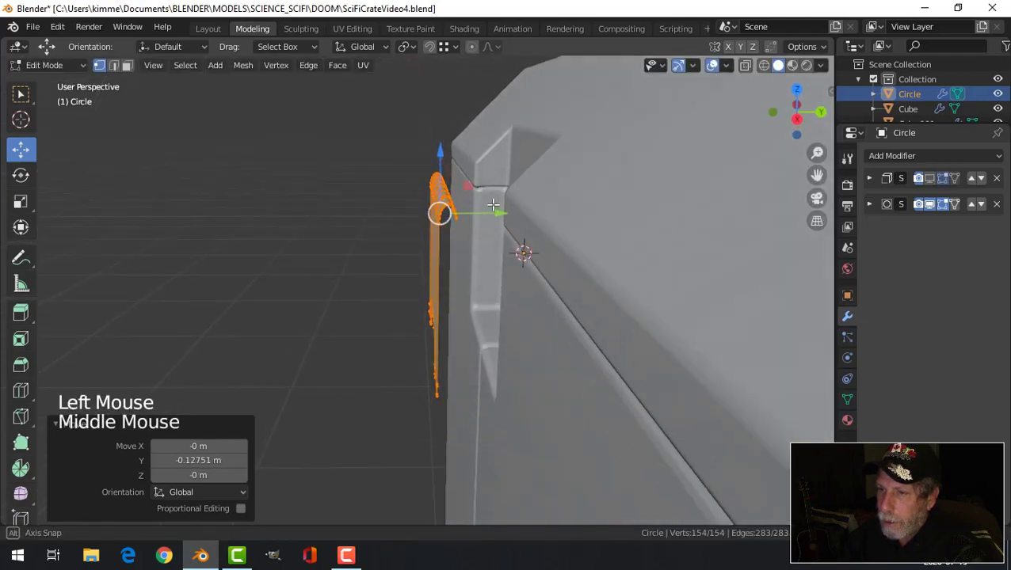
left_click(928, 179)
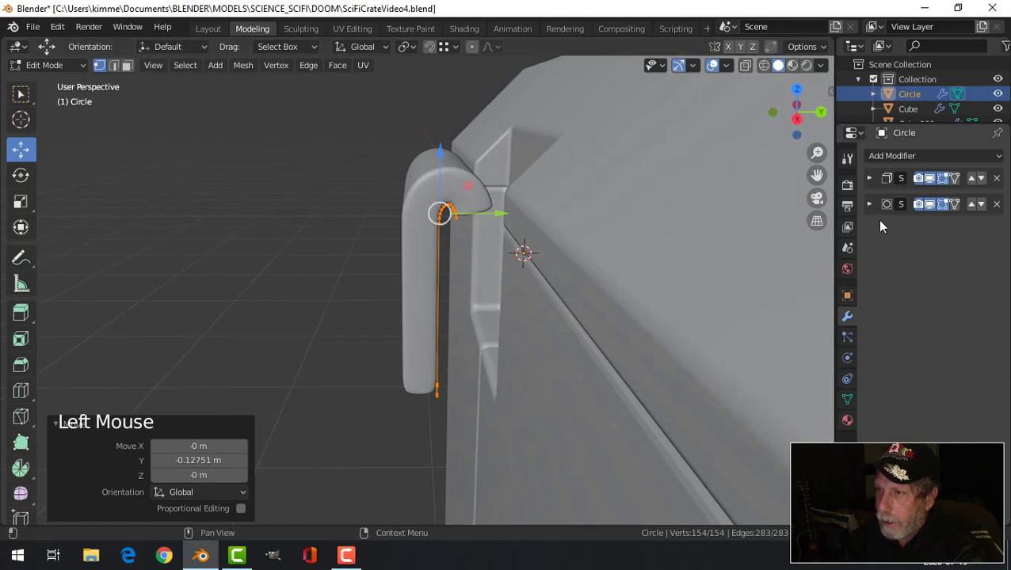
- Try a negative Solidify thickness of about -0.034 m and undo the plate's move out of the recess
left_click(868, 178)
left_click_drag(907, 240, 880, 240, "shift")
key("ctrl+z")
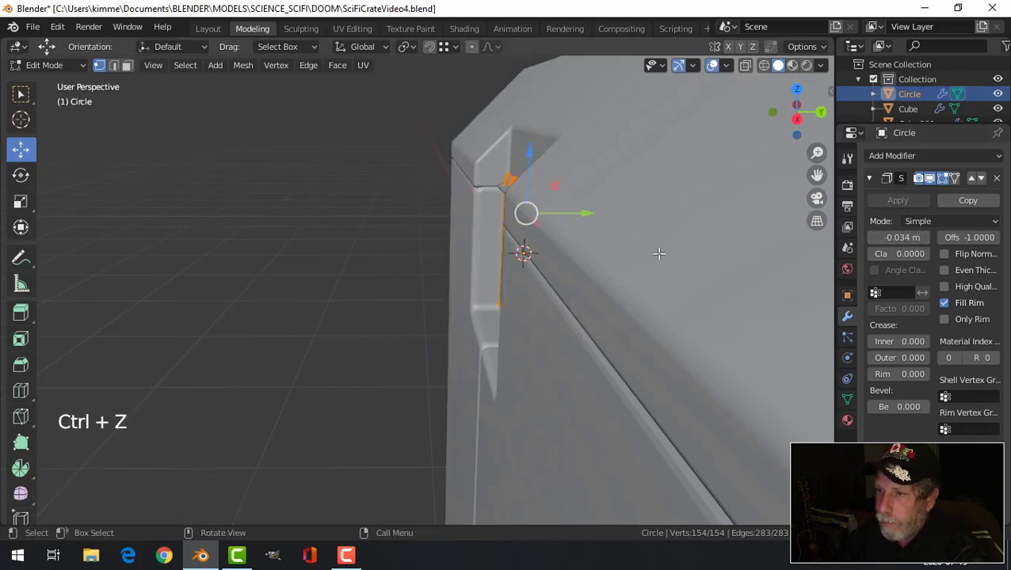
- Move the latch plate about -0.046 m along Y and set the Solidify thickness to about 0.044 m
middle_click_drag(658, 254, 754, 266)
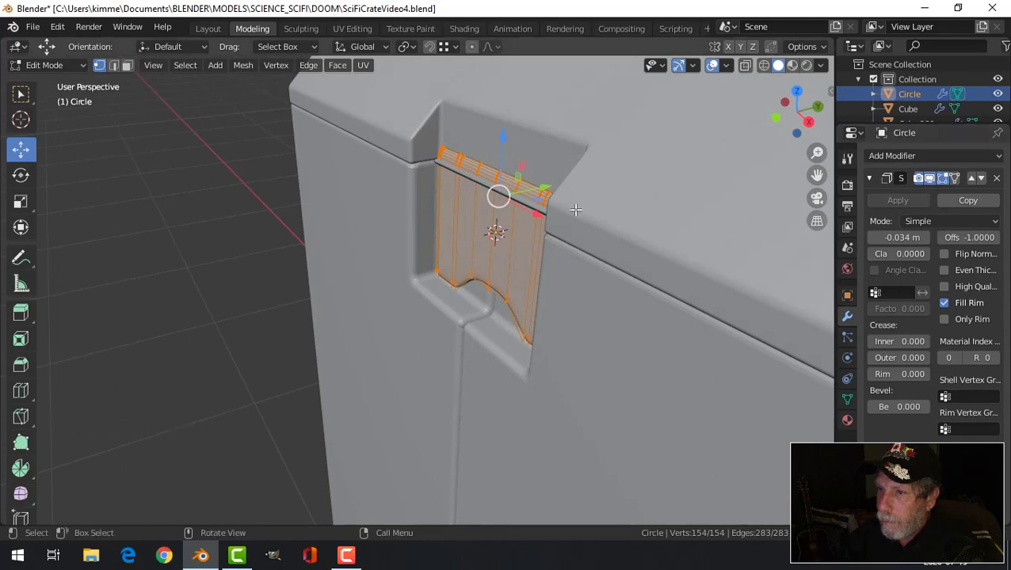
left_click_drag(548, 187, 519, 197)
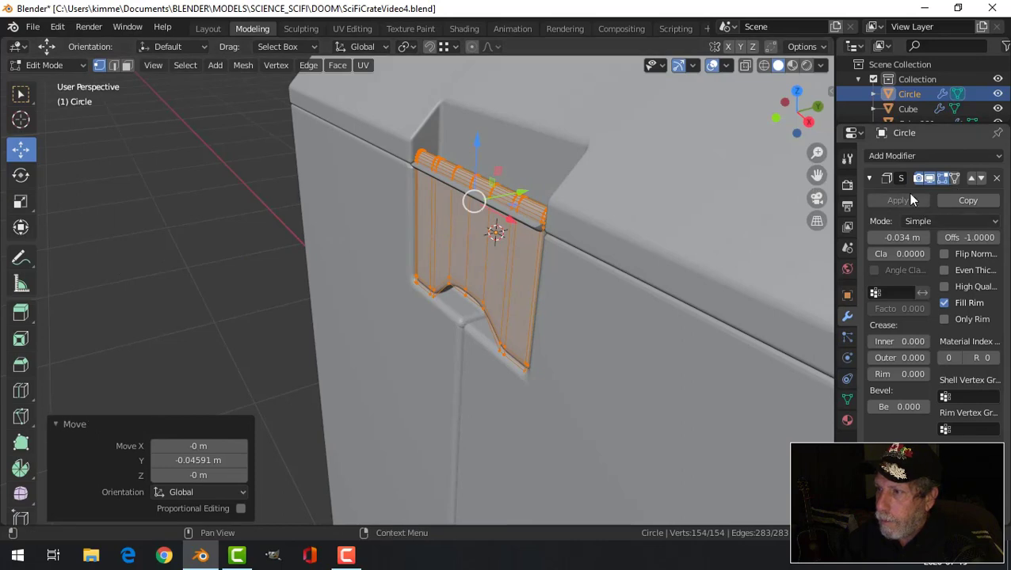
middle_click_drag(643, 275, 612, 248)
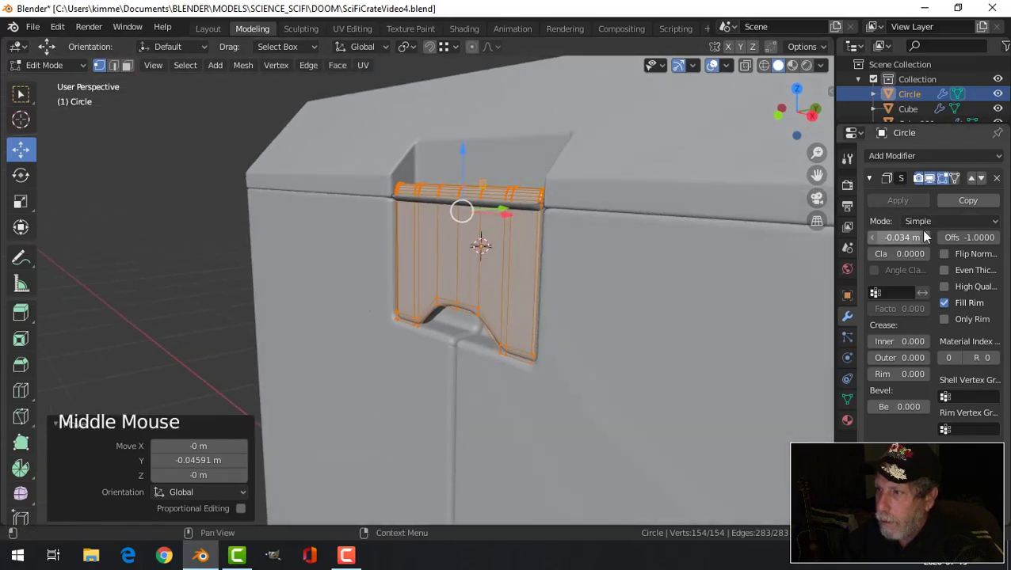
left_click_drag(911, 237, 947, 237, "shift")
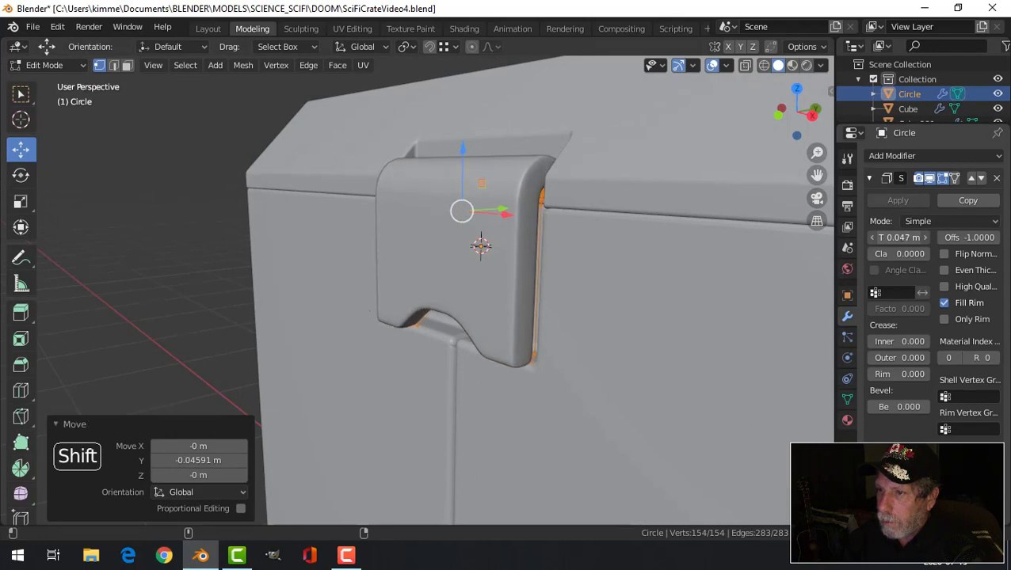
- Move the latch plate about 0.04 m along Y into the recess, nudge it about -0.003 m along Y, and deselect the mesh
middle_click_drag(603, 234, 566, 248)
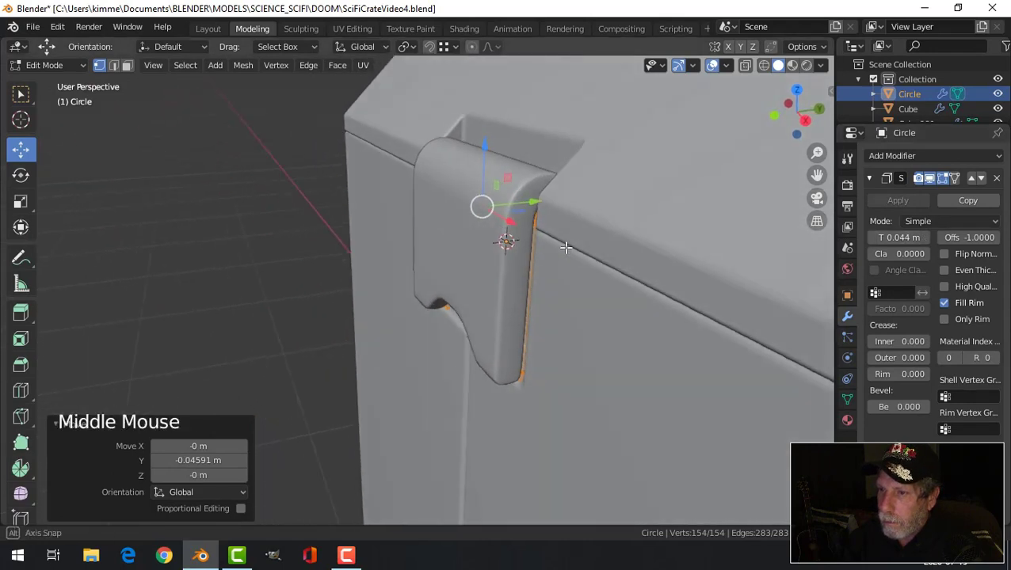
left_click_drag(527, 202, 556, 200)
middle_click_drag(555, 199, 529, 208)
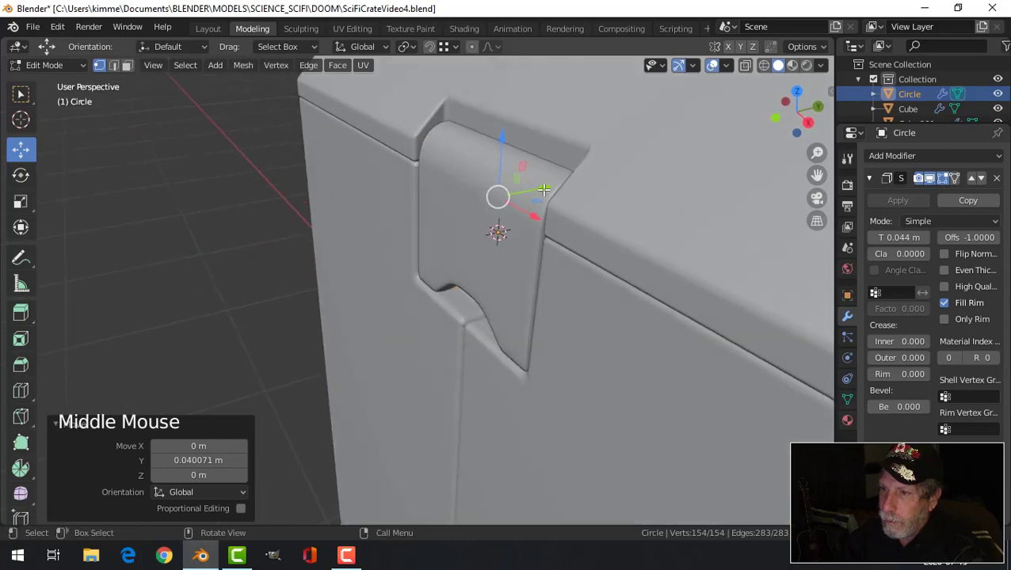
left_click_drag(544, 189, 500, 244)
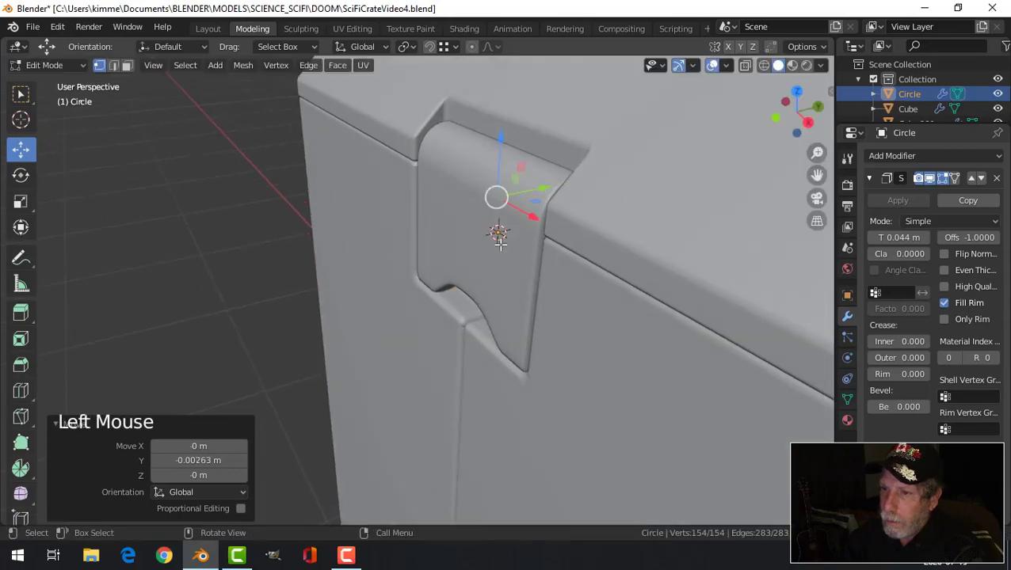
key("alt+a")
- Switch the latch plate to Object Mode and apply its Solidify modifier
middle_click_drag(497, 232, 422, 286)
scroll(578, 287, "down", 3)
scroll(433, 279, "up", 2)
middle_click_drag(433, 278, 519, 292, "shift")
scroll(479, 306, "up", 1)
key("Tab")
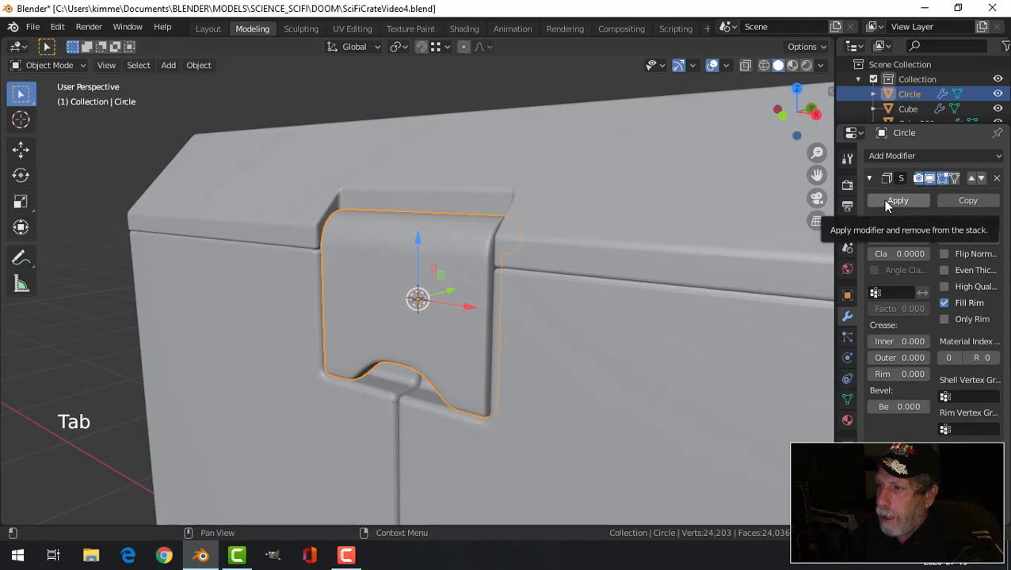
left_click(869, 178)
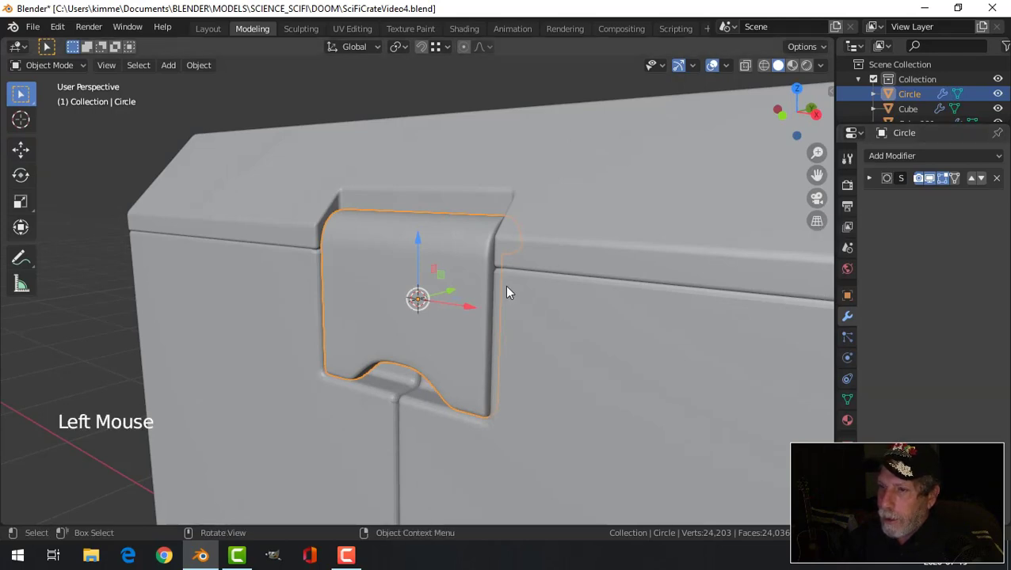
- Add a loop cut around the latch plate's thickness and slide it close to one edge, at a factor of about -0.706
middle_click_drag(505, 285, 573, 307)
scroll(426, 347, "up", 2)
middle_click_drag(426, 348, 413, 399)
key("Tab")
key("ctrl+r")
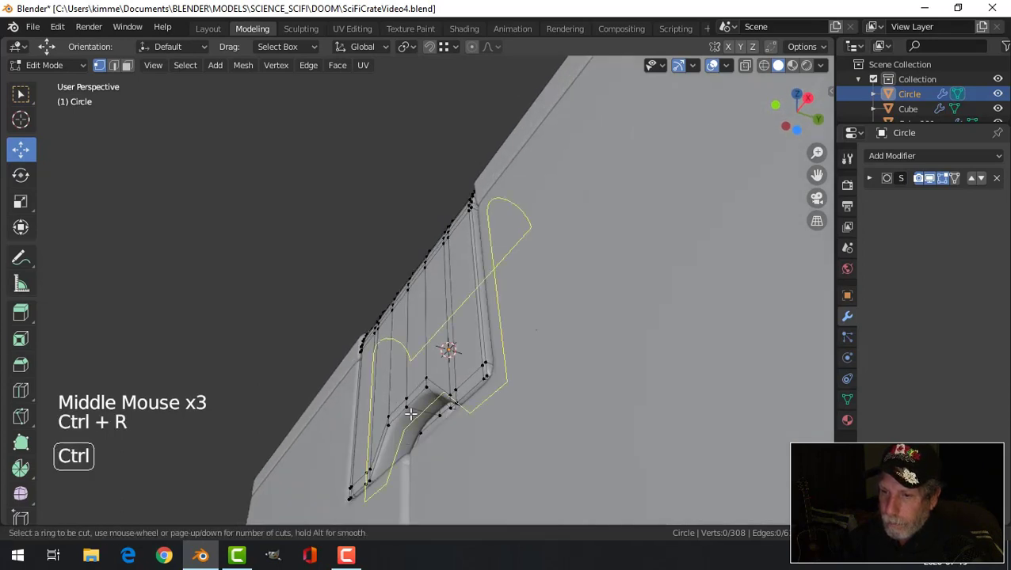
left_click(409, 414)
left_click(404, 414)
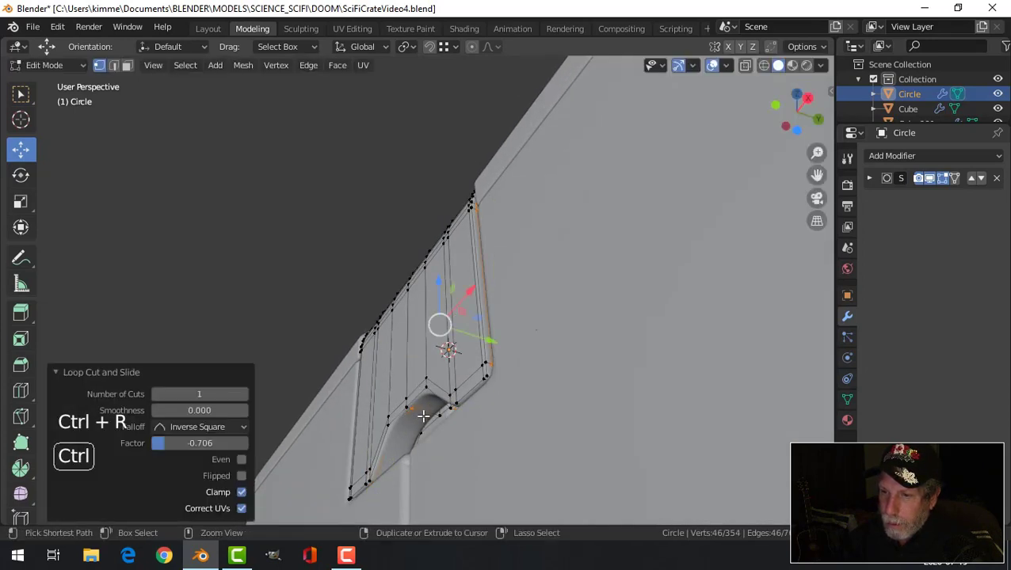
- Add a second loop cut around the plate's thickness near the opposite edge and return to Object Mode
key("ctrl+r")
left_click(423, 414)
left_click(422, 414)
key("Tab")
middle_click_drag(424, 415, 461, 360)
key("alt+a")
scroll(460, 435, "down", 2)
scroll(476, 392, "down", 2)
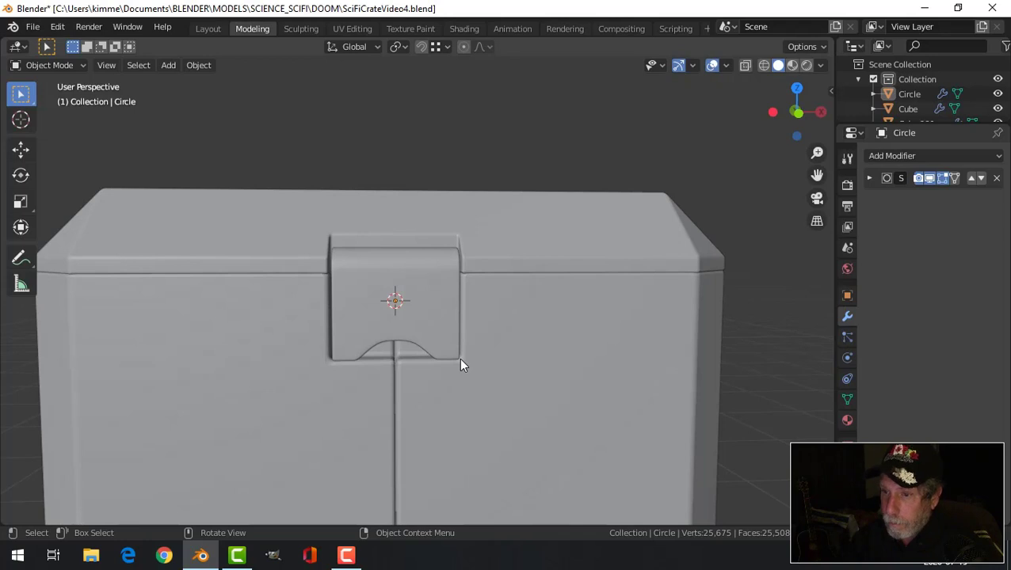
- In front wireframe view, select the vertices along the plate's notched lower edge and move them slightly down along Z
key("KP_1")
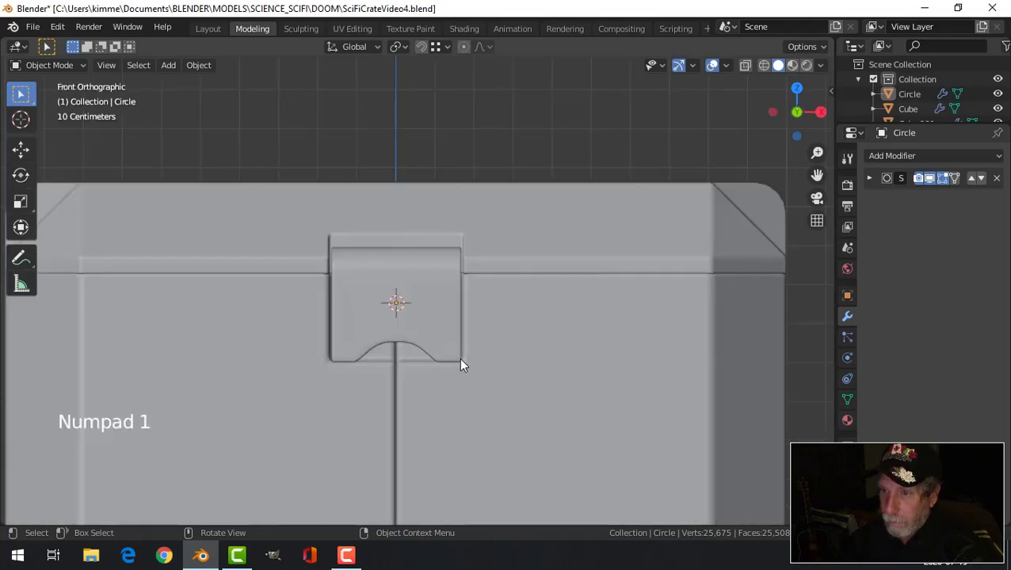
key("Tab")
key("alt+a")
key("z")
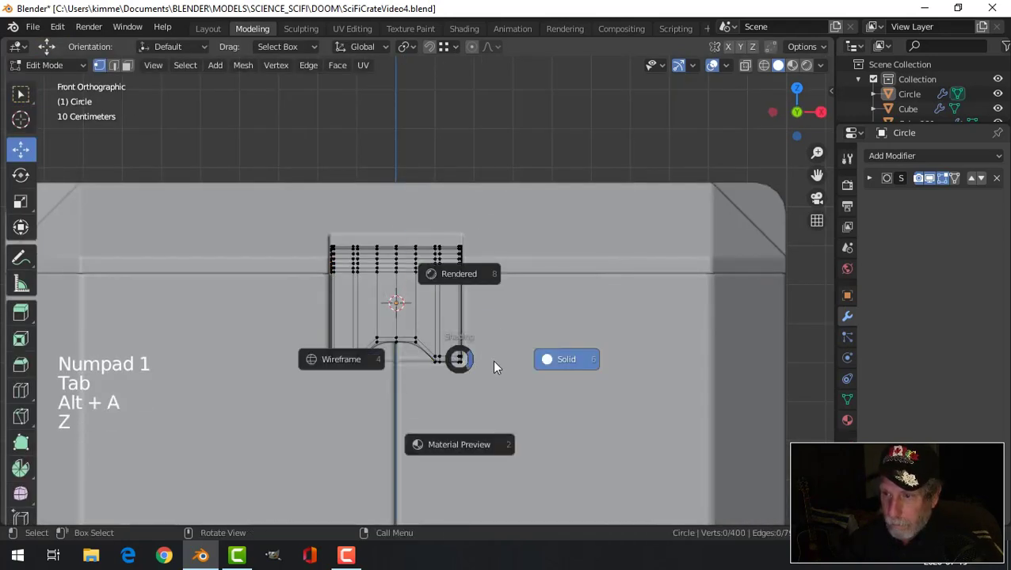
left_click(370, 360)
key("b")
left_click_drag(514, 388, 253, 317)
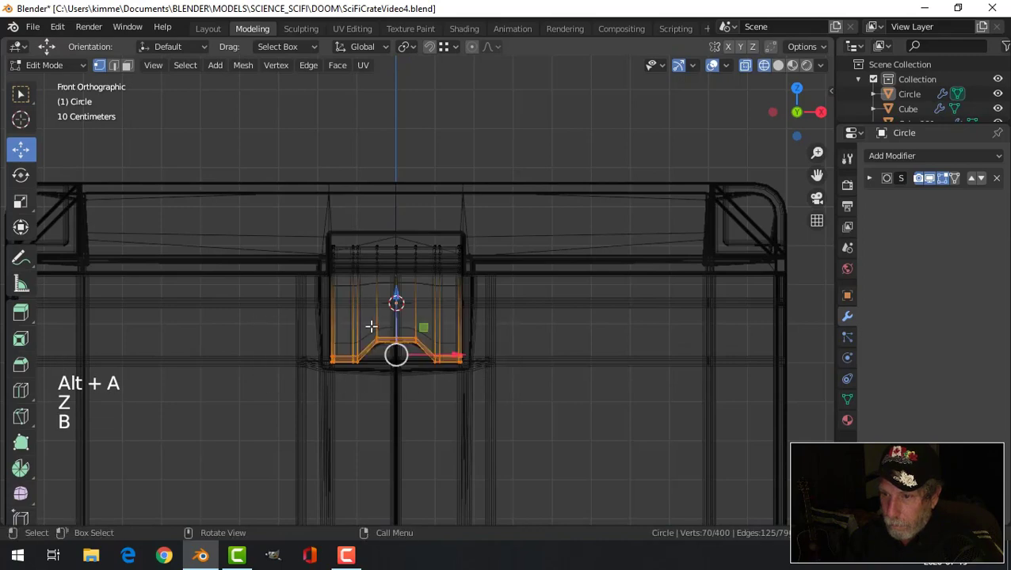
left_click_drag(396, 293, 396, 296)
- Move the whole latch plate mesh slightly down along Z, restore solid shading, and leave Edit Mode
key("a")
left_click_drag(397, 227, 399, 232)
key("alt+a")
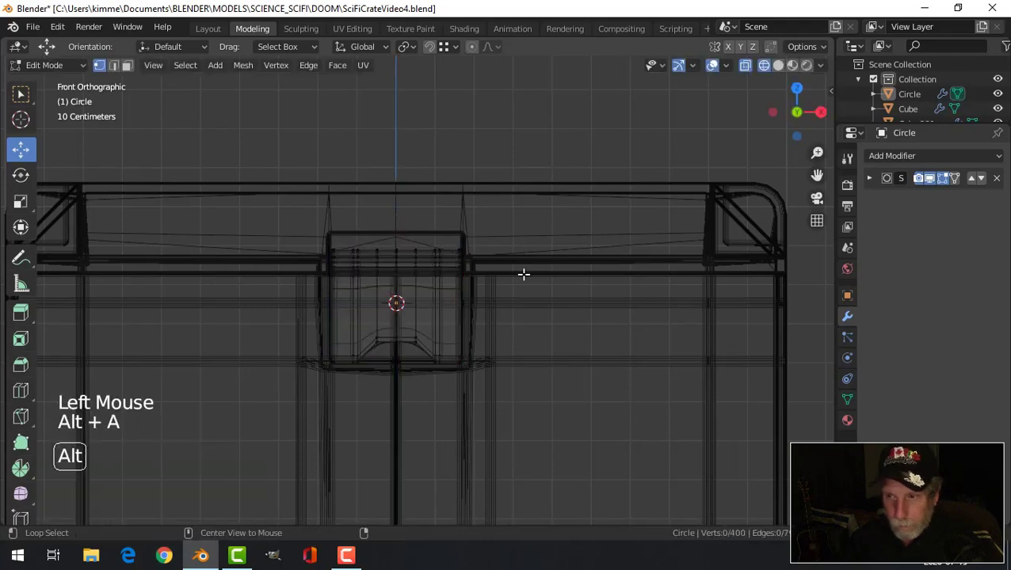
key("z")
key("Tab")
- Isolate the latch plate with its Subdivision Surface viewport display off and open its mesh for editing at the notch
middle_click_drag(545, 299, 487, 354)
scroll(524, 332, "up", 2)
scroll(501, 368, "up", 3)
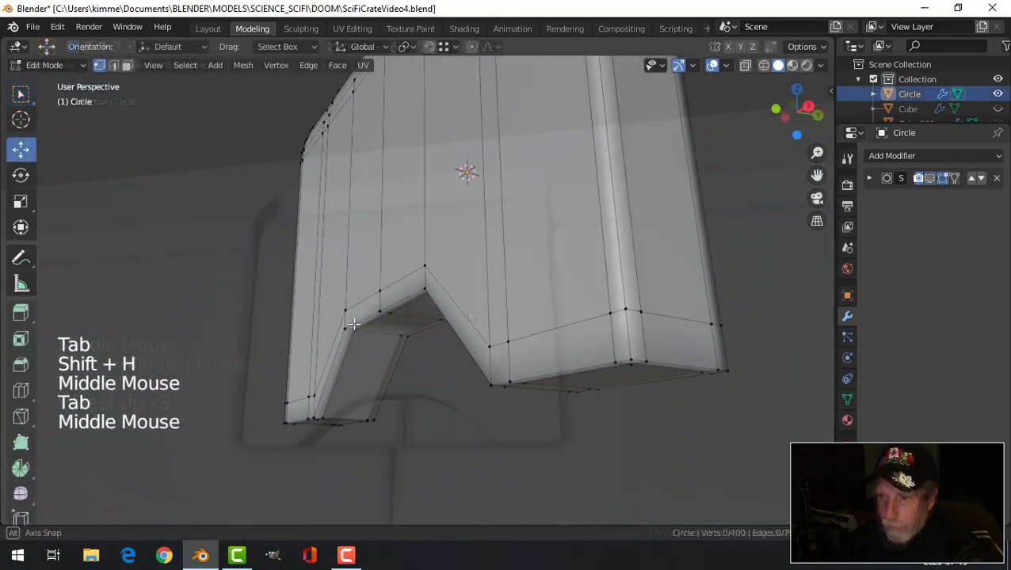
middle_click_drag(354, 324, 430, 397)
- Duplicate the short thickness edge at the notch's lower corner and move the copy about 0.012 m along X
key("2")
left_click(352, 465)
scroll(347, 403, "up", 1)
key("shift+d")
left_click(345, 295)
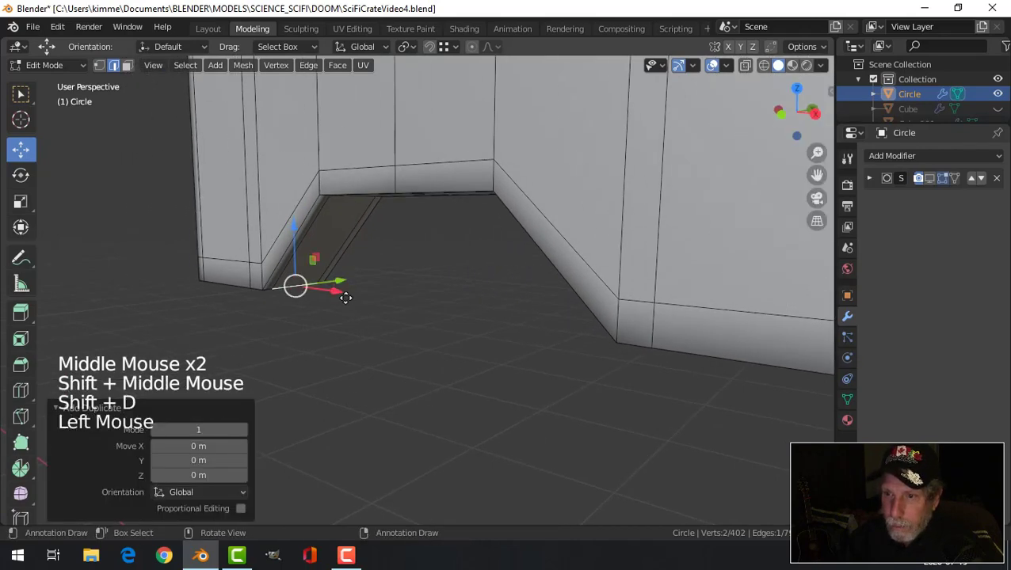
middle_click_drag(419, 333, 430, 352)
- Separate the duplicated edge into its own object and open that object in vertex editing
key("p")
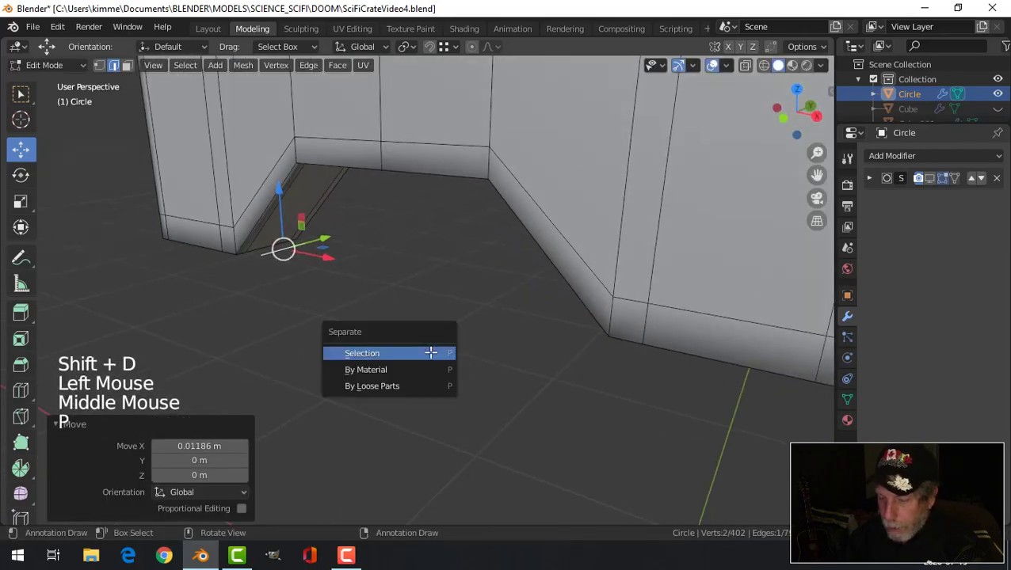
left_click(430, 354)
key("Tab")
left_click(286, 255)
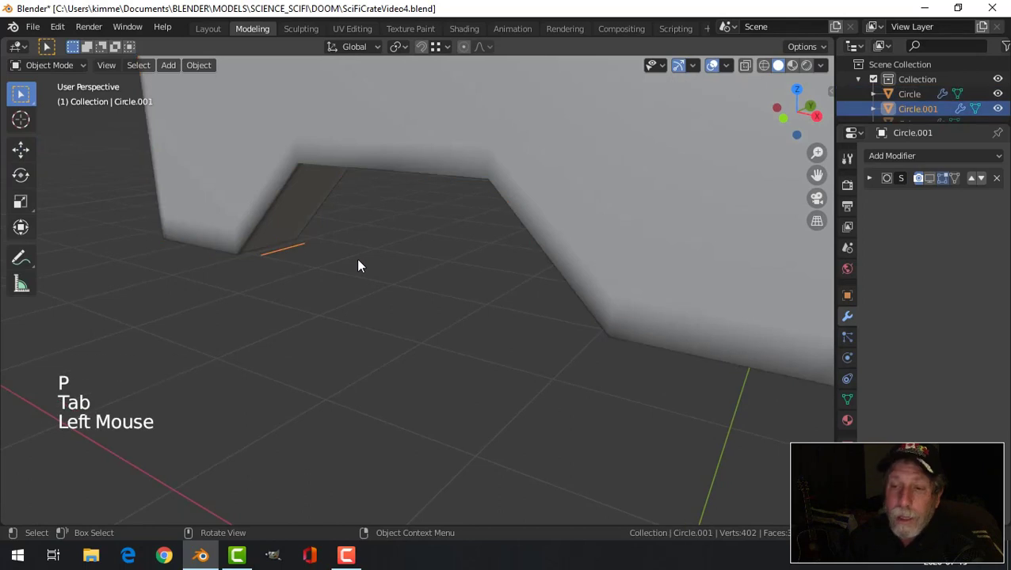
key("Tab")
key("1")
- Move both vertices of the separated edge further along X, away from the notch corner
middle_click_drag(354, 283, 368, 304)
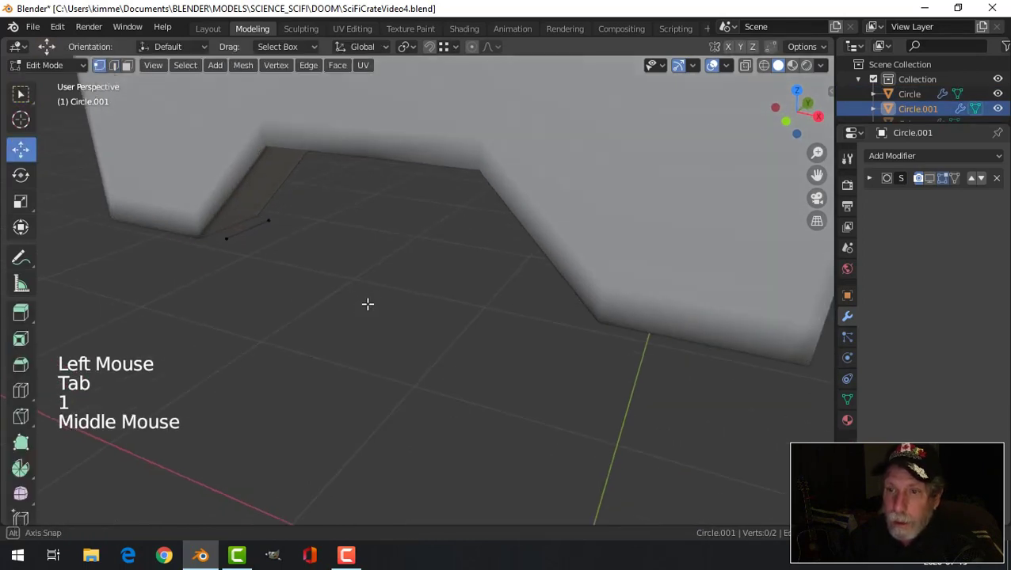
left_click(229, 239)
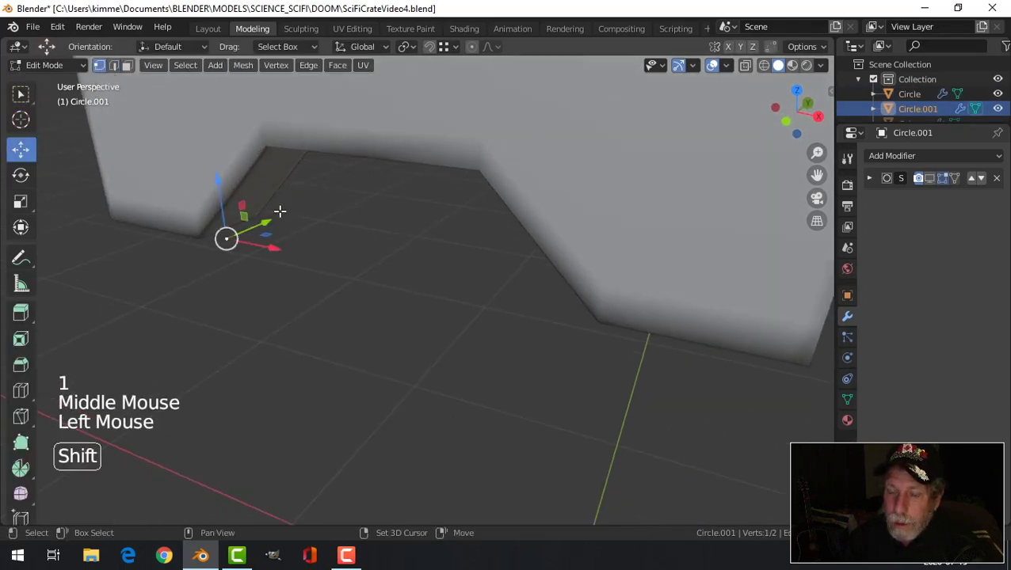
key("alt+a")
key("a")
left_click_drag(290, 238, 316, 210)
- Extrude the separated edge back along X towards the notch corner to form a flat quad
key("alt+a")
left_click(307, 226)
left_click(279, 235, "shift")
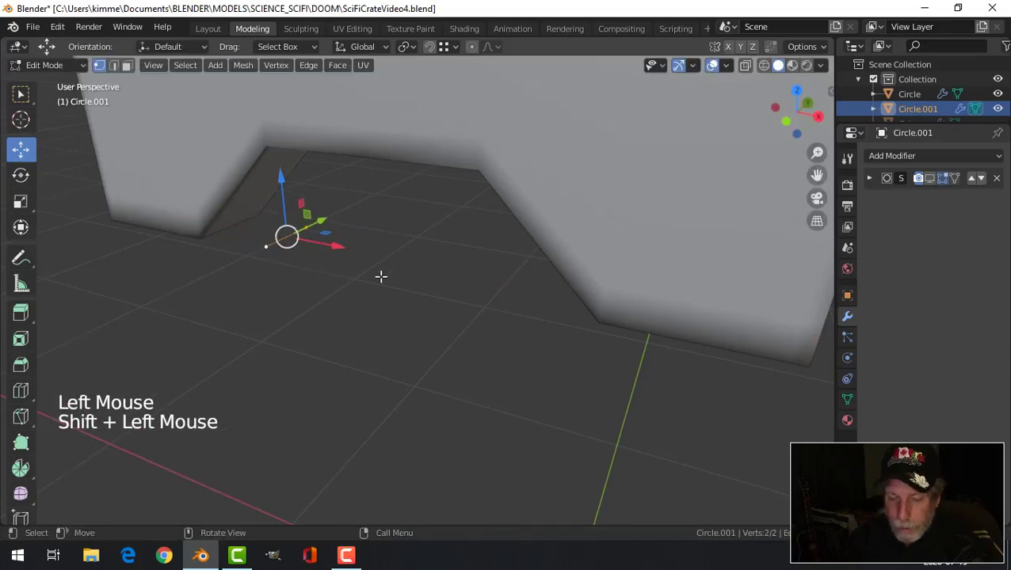
key("e")
left_click_drag(342, 252, 272, 242)
- Delete only the face of the quad, keeping its edges and vertices
key("alt+a")
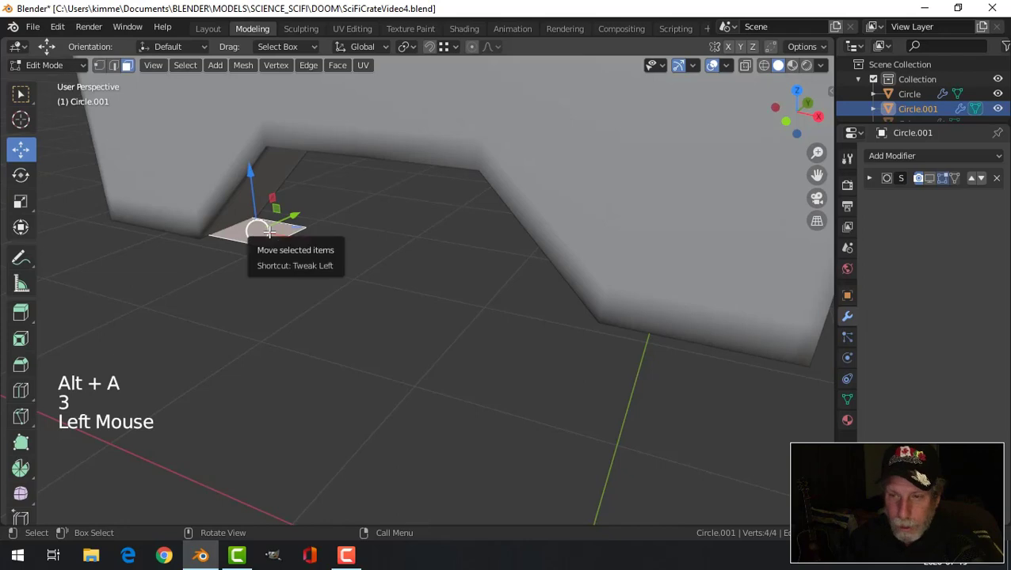
key("x")
left_click(231, 297)
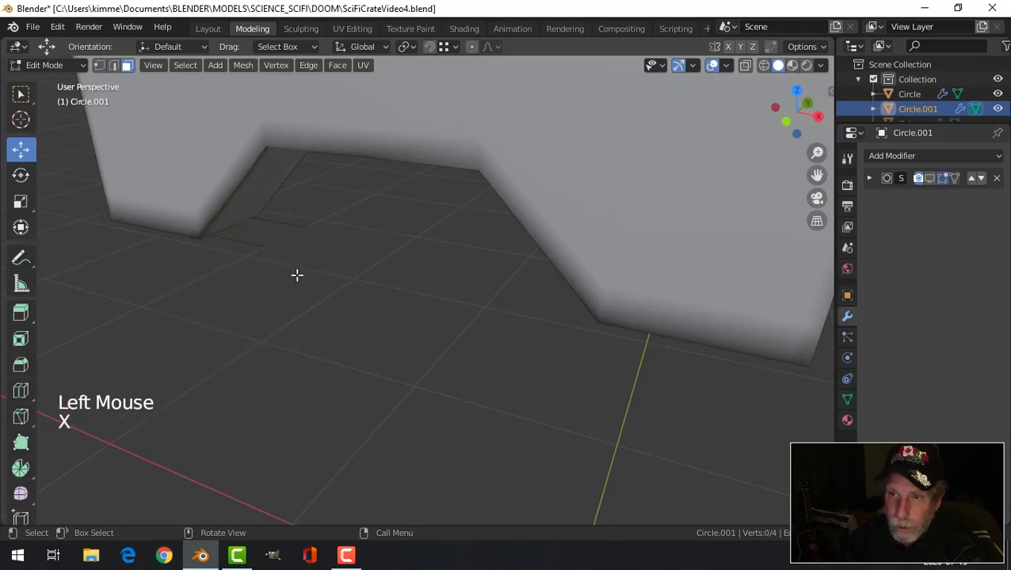
- Move the whole rectangular outline twice along X towards the notch's centre, about 0.024 m each time
key("a")
middle_click_drag(329, 280, 263, 254)
left_click_drag(212, 239, 280, 258)
key("KP_1")
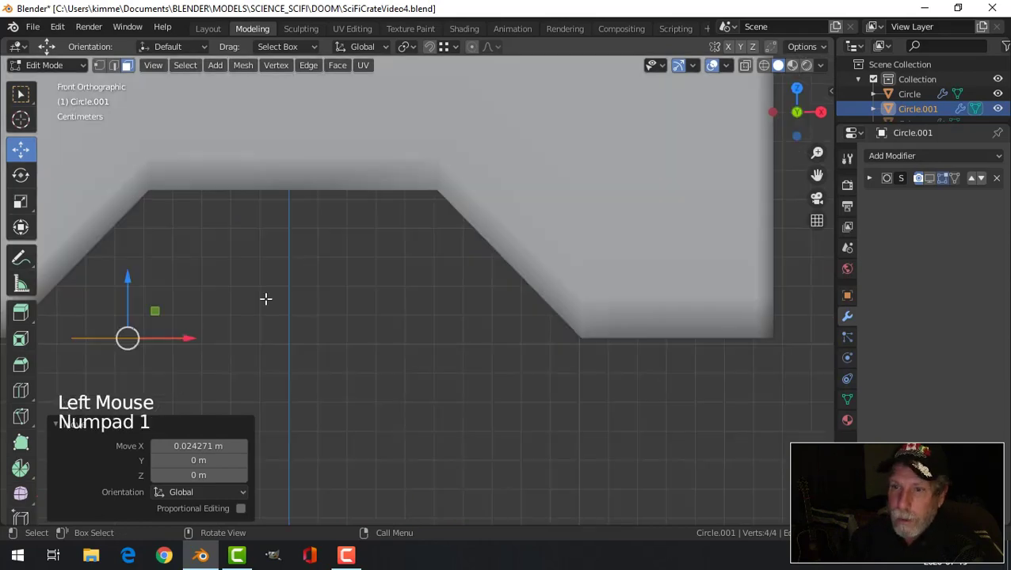
middle_click_drag(265, 299, 361, 260, "shift")
left_click_drag(293, 295, 363, 296)
- Select the two outline vertices nearest the notch corner and move them about 0.051 m along negative X, into the plate
middle_click_drag(305, 308, 287, 365)
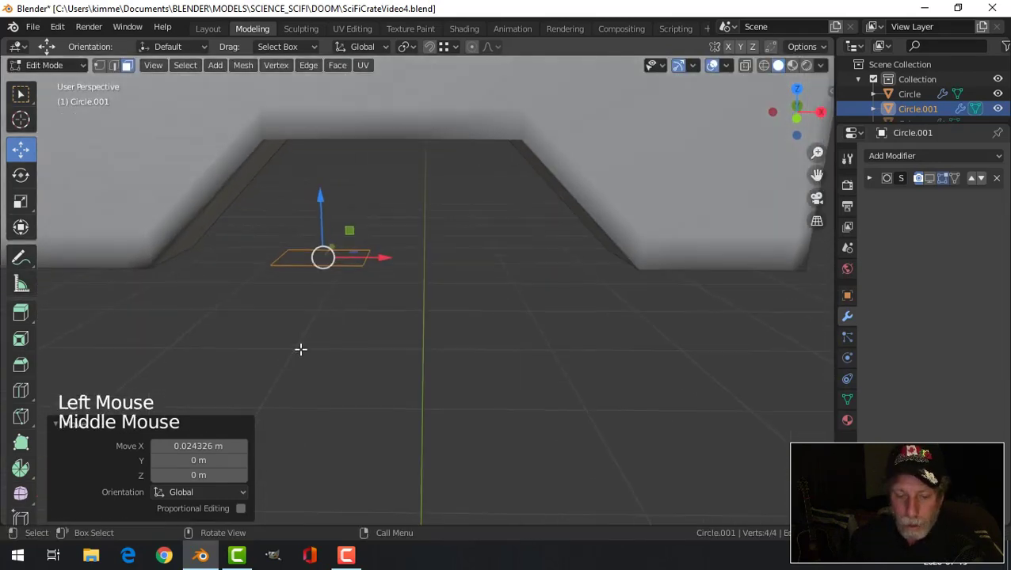
key("1")
left_click(289, 247)
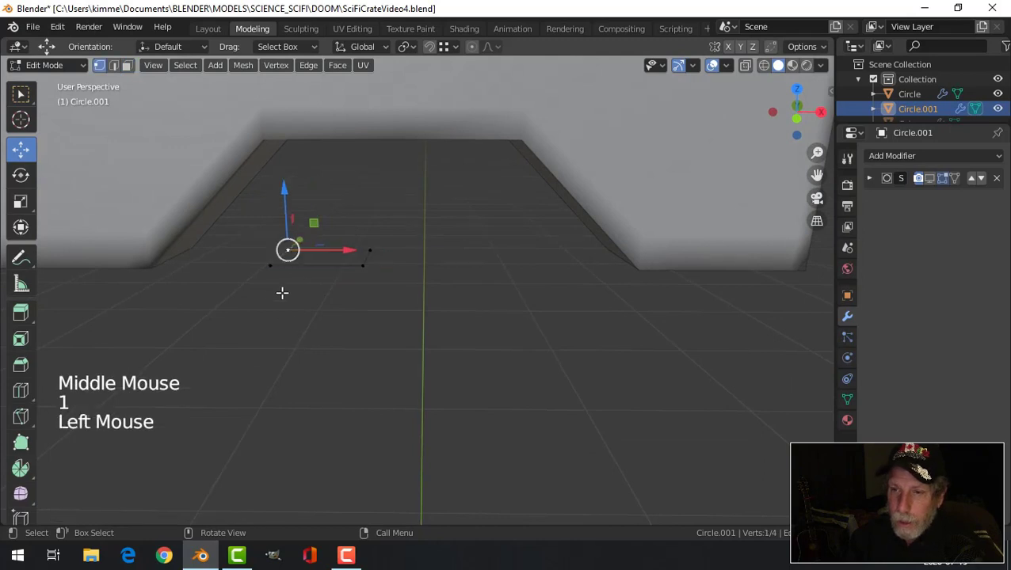
left_click(269, 265, "shift")
left_click_drag(322, 258, 222, 257)
- Delete the edge joining those two end vertices and shift the whole open outline about 0.003 m along X
key("x")
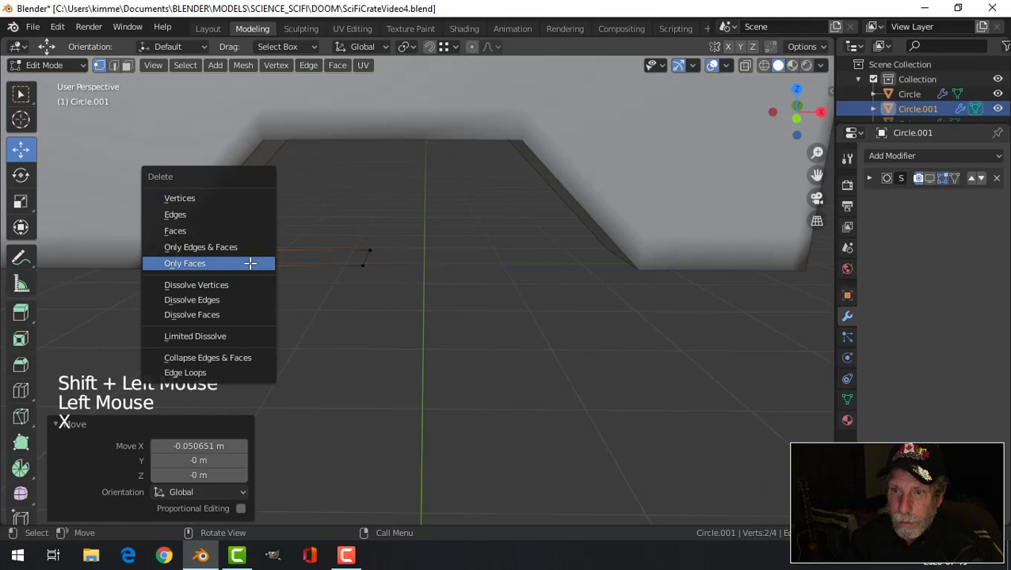
left_click(226, 225)
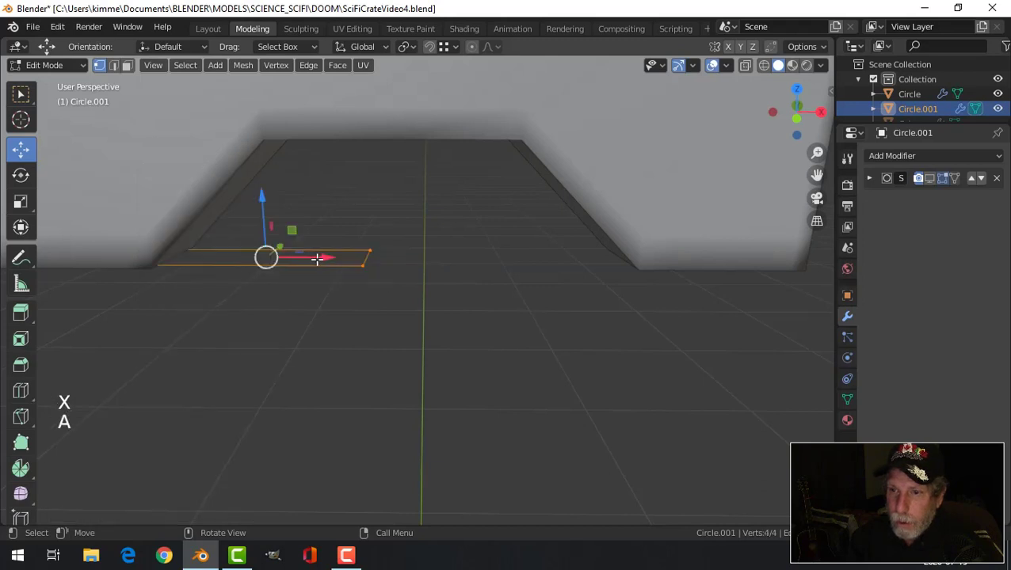
mouse_move(316, 259)
left_mouse_down()
mouse_move(353, 266)
mouse_move(329, 265)
left_mouse_up()
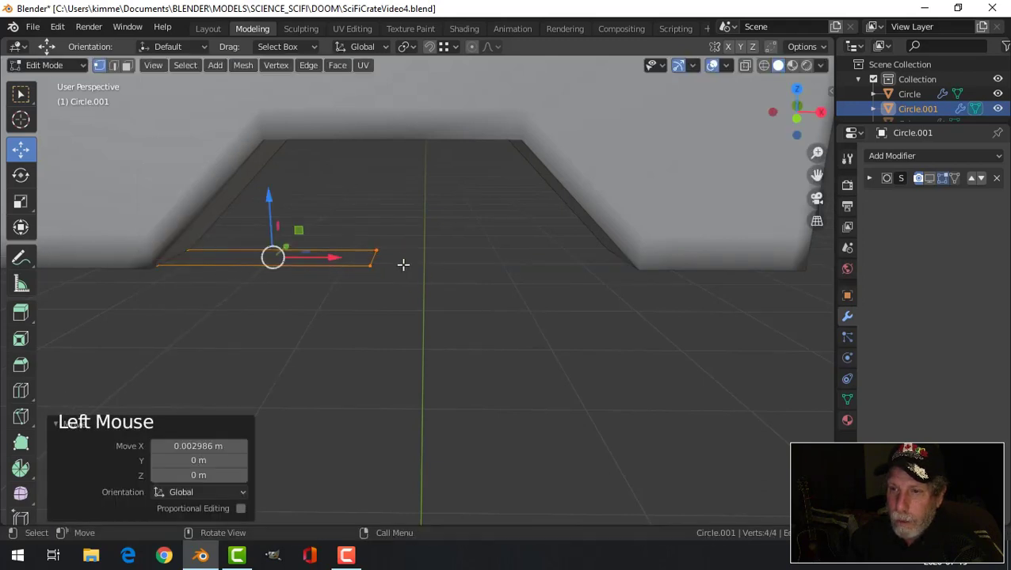
- Round the two corners at the outline's closed end with a vertex-only bevel of 0.0054 m and 4 segments, and return to Object Mode
key("alt+a")
left_click(375, 251)
left_click(370, 265, "shift")
middle_click_drag(372, 269, 334, 313)
middle_click_drag(423, 315, 478, 320)
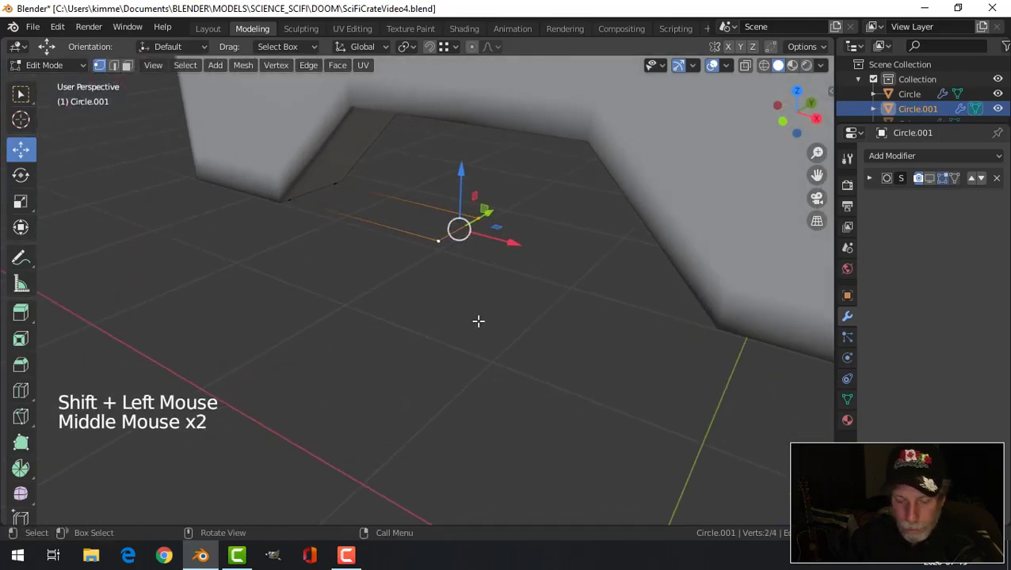
key("shift+ctrl+b")
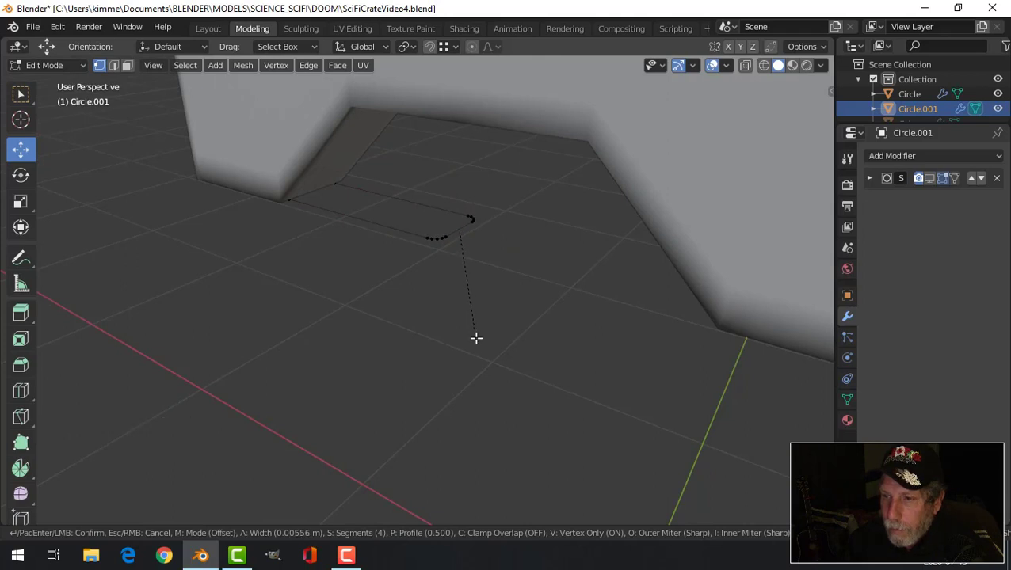
left_click(478, 336)
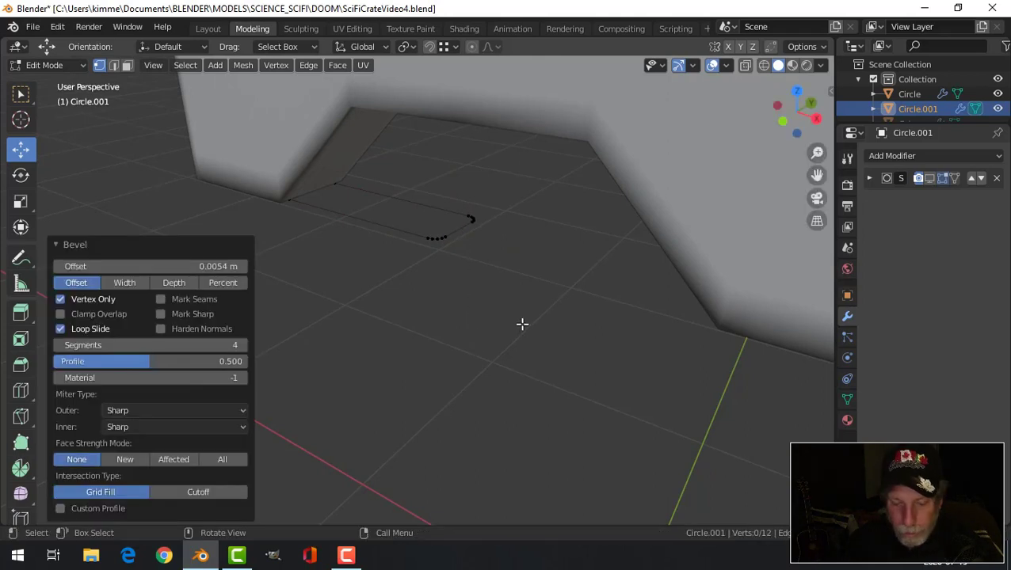
key("alt+a")
key("Tab")
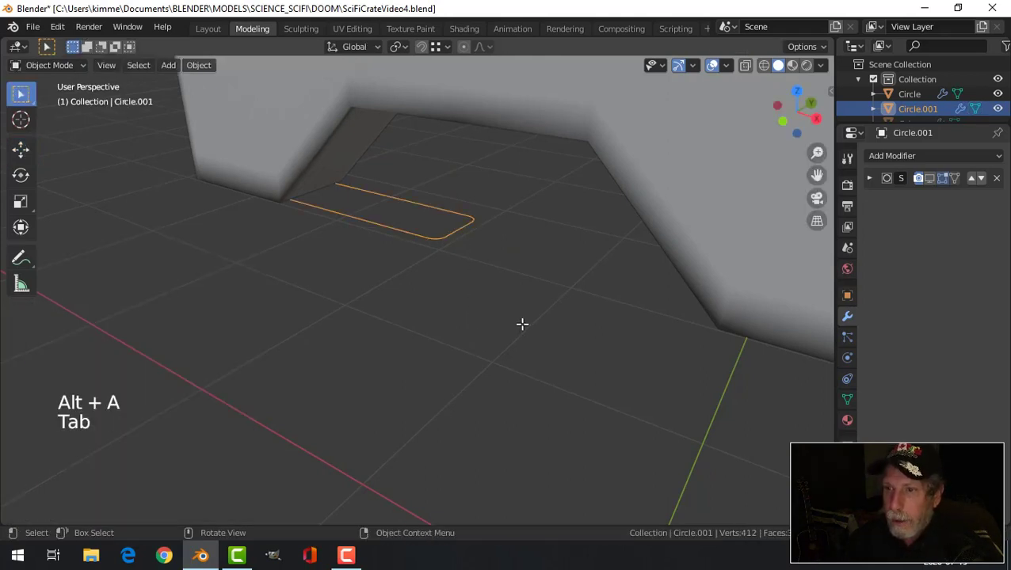
- Convert the rounded outline from mesh to a curve and give it a bevel depth of 0.002 m
left_click(199, 66)
mouse_move(227, 455)
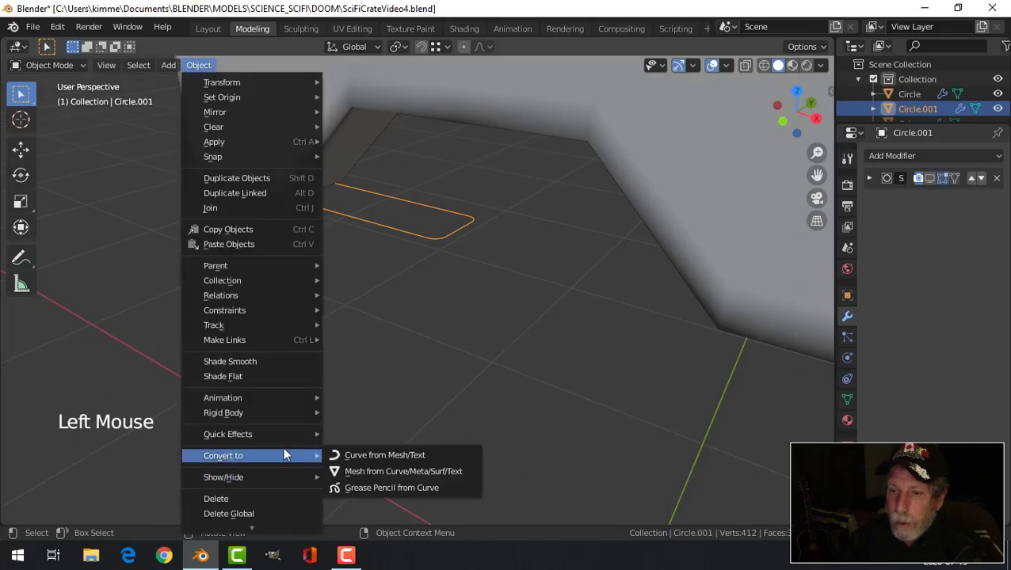
left_click(348, 454)
left_click(847, 380)
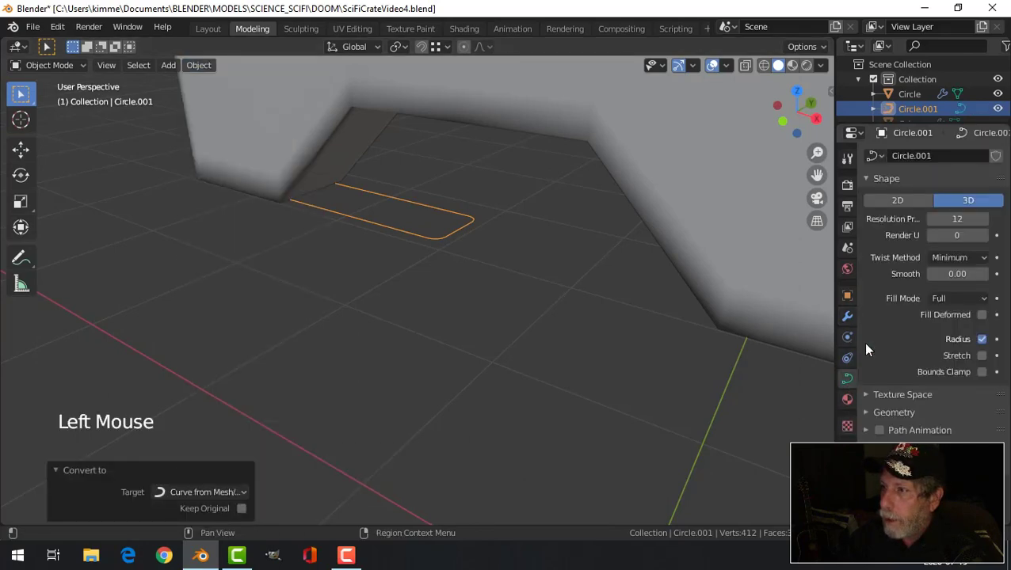
left_click(866, 413)
scroll(871, 414, "down", 4)
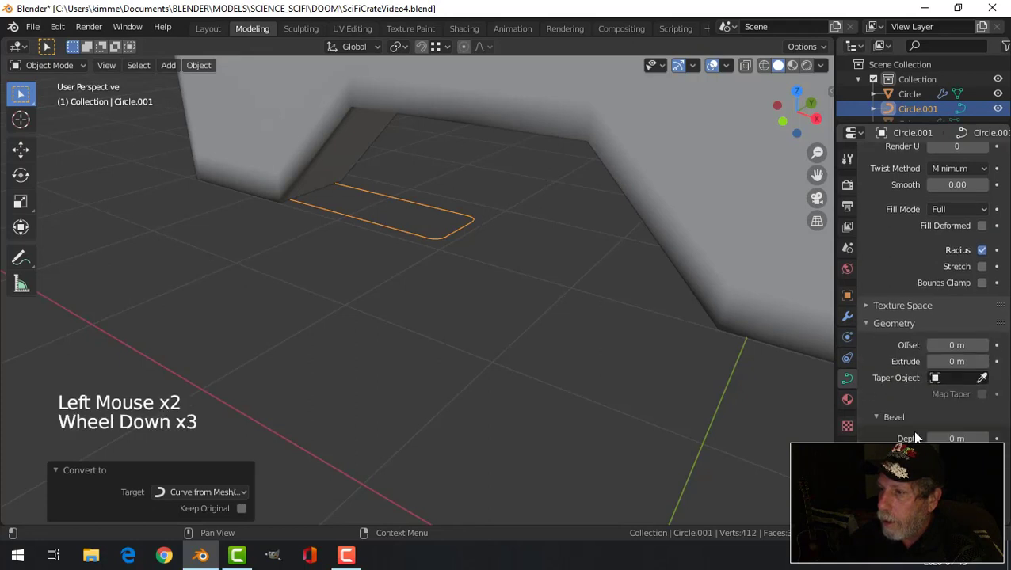
left_click_drag(940, 408, 948, 409, "shift")
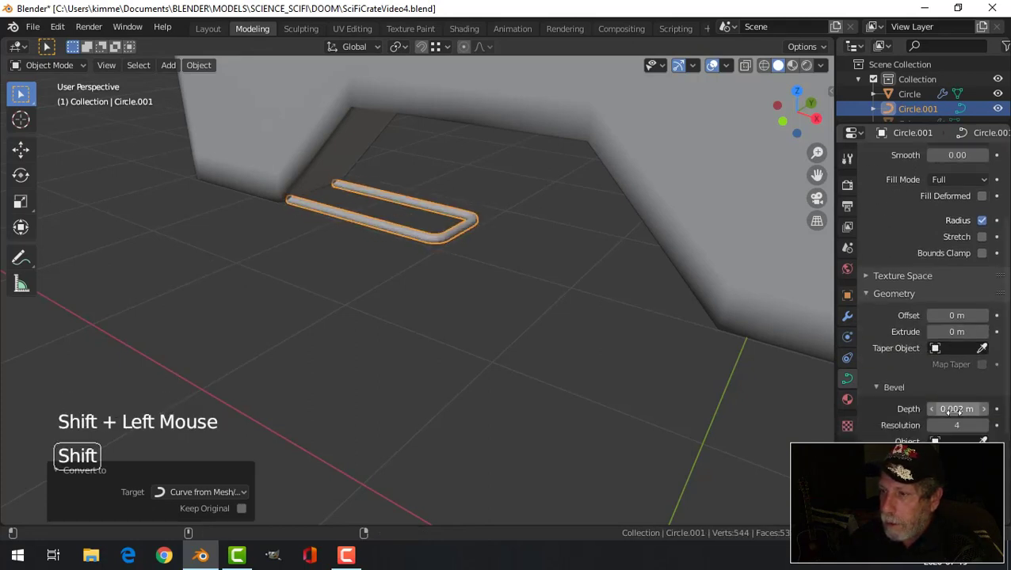
- Shade the curved tube smooth and set its origin to its geometry
right_click(451, 242)
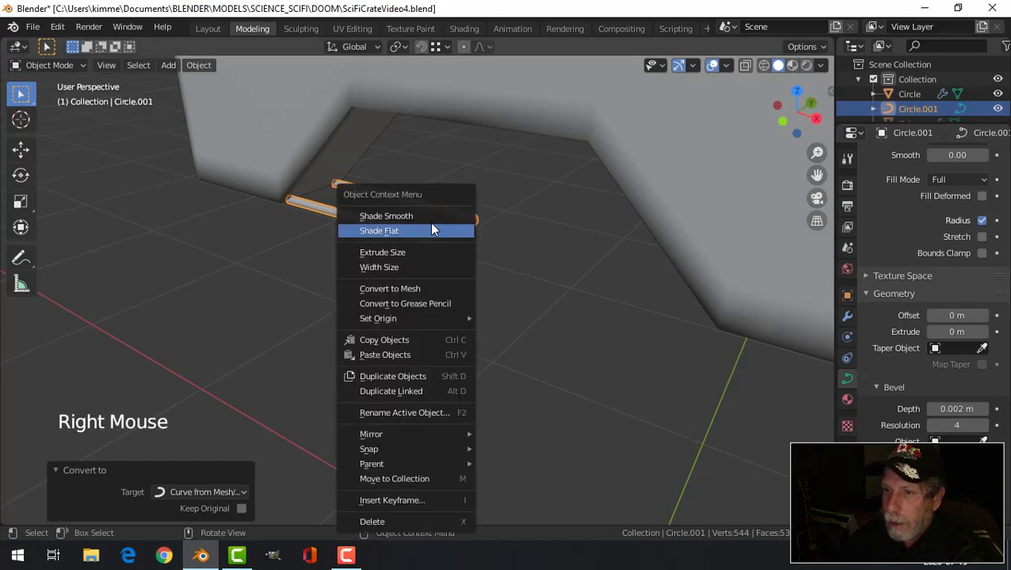
left_click(430, 220)
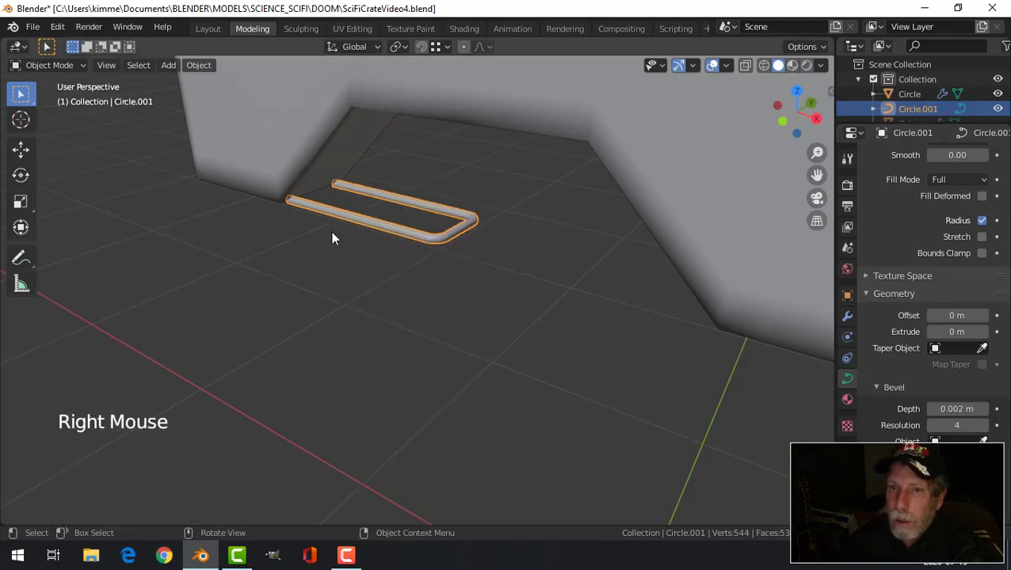
left_click(20, 149)
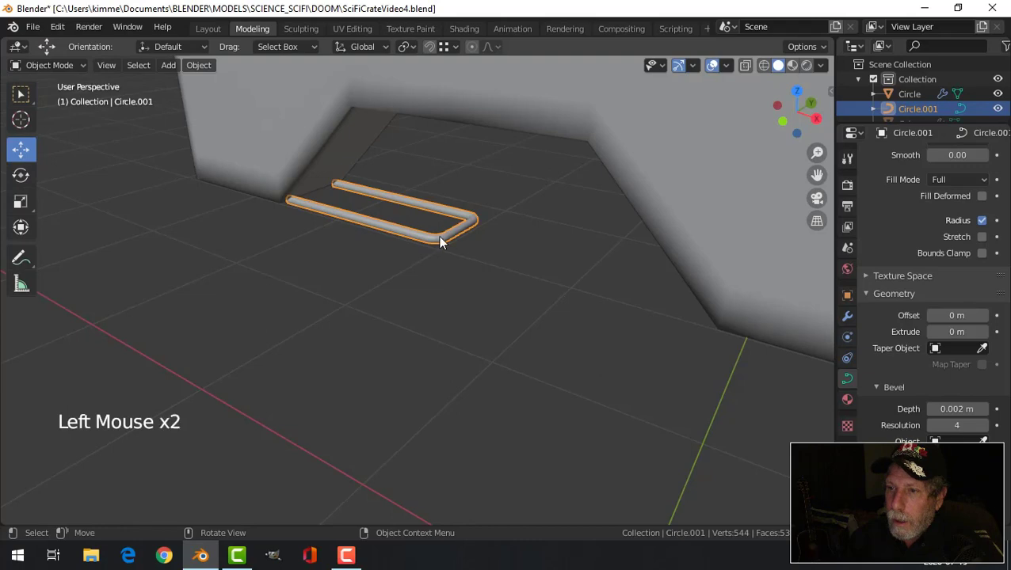
left_click(198, 65)
mouse_move(232, 100)
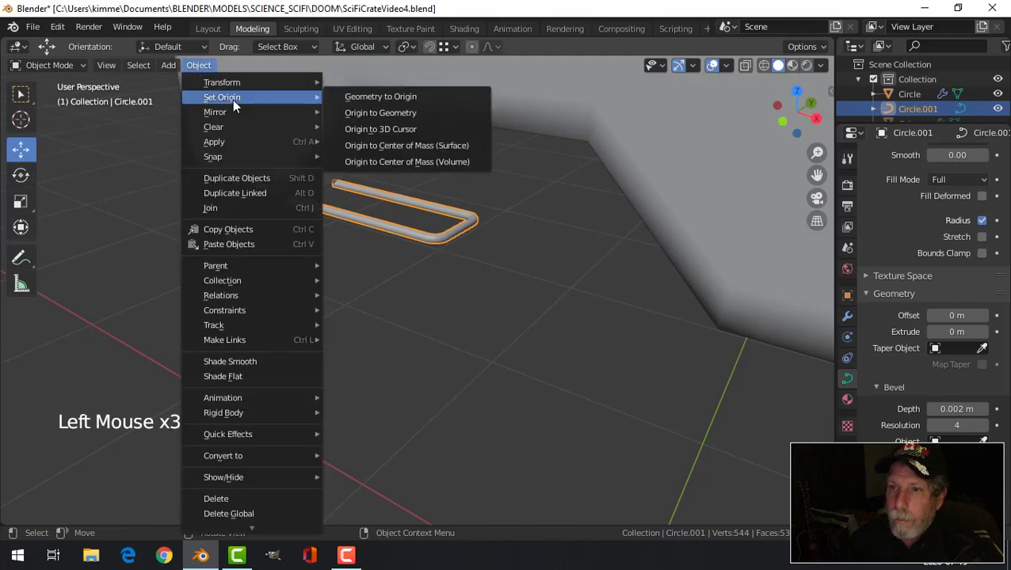
left_click(396, 113)
- Move the tube about 0.005 m along negative X into the notch side and nudge it slightly along Z
left_click_drag(475, 237, 473, 239)
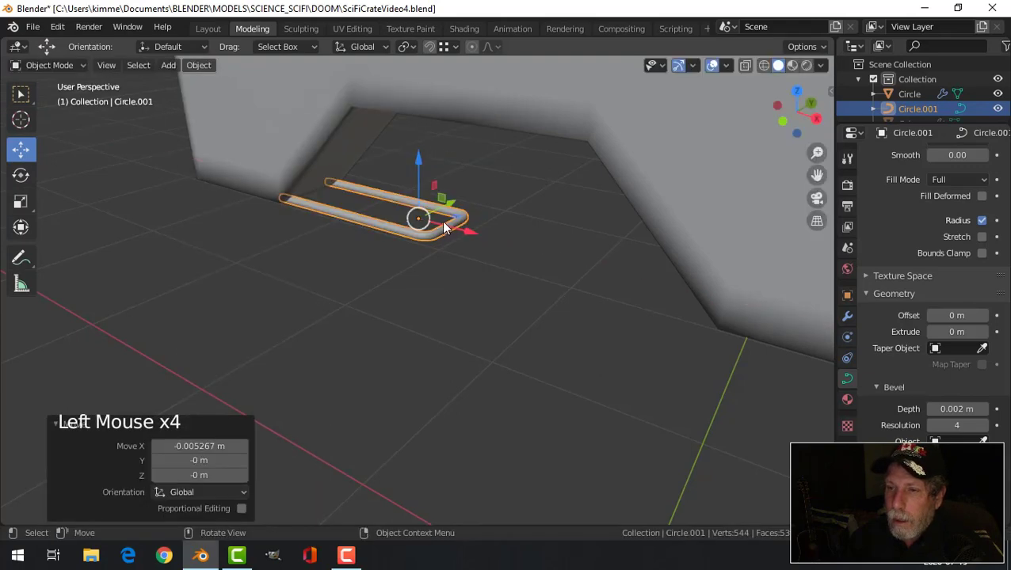
key("alt+a")
scroll(421, 210, "down", 3)
middle_click_drag(422, 210, 412, 229)
left_click(343, 254)
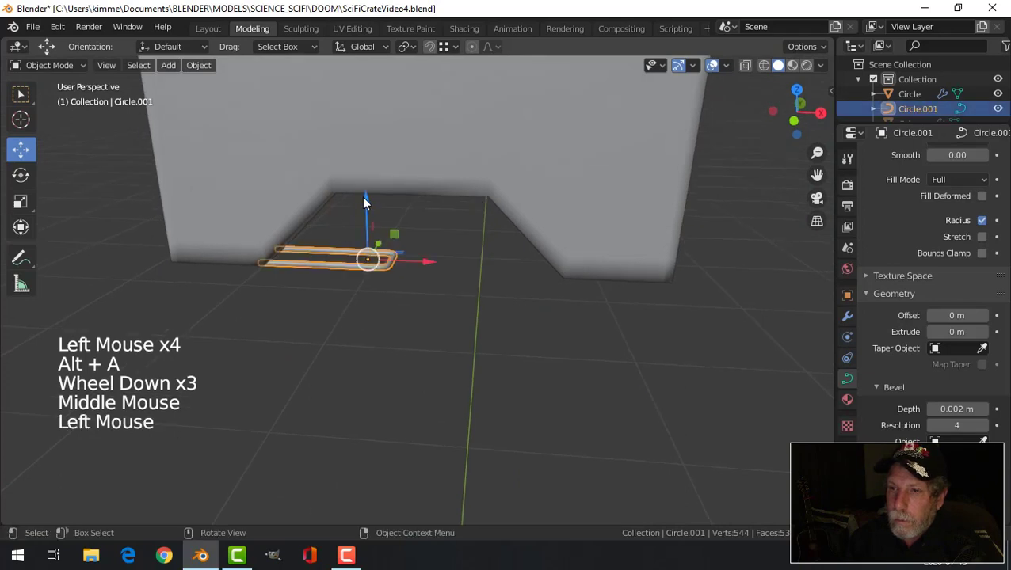
left_click(365, 194)
left_click_drag(365, 192, 366, 191)
- Turn on the viewport display of the latch plate's Subdivision modifier
left_click(484, 196)
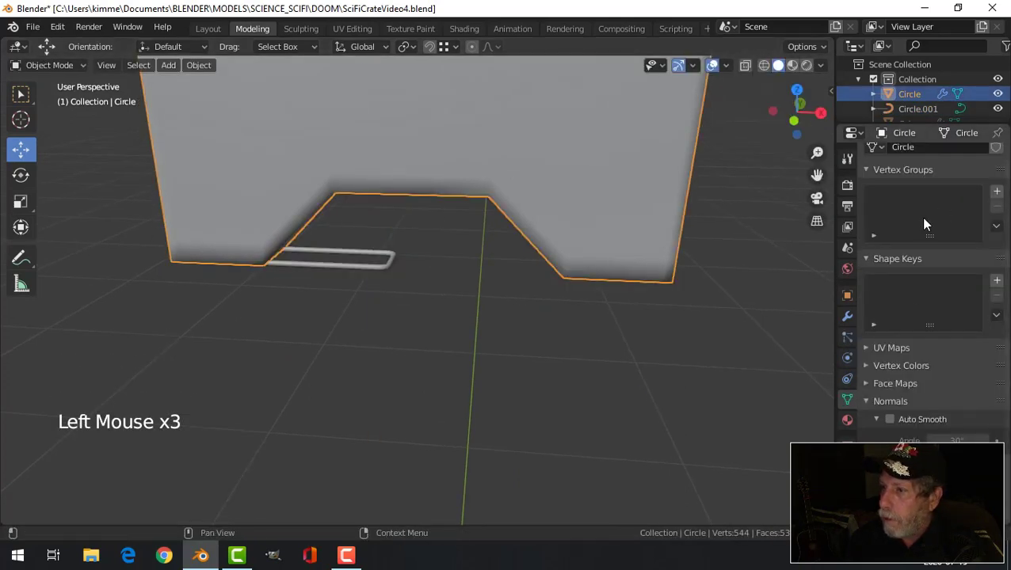
left_click(847, 317)
left_click(929, 179)
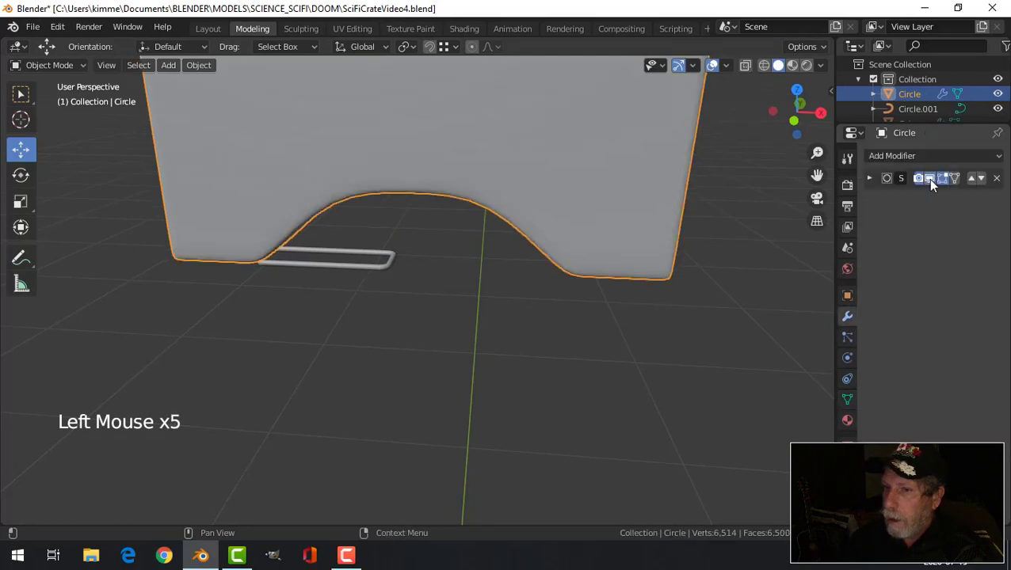
middle_click_drag(554, 285, 523, 248)
- Raise the tube a little along Z within the plate's rounded notch
key("alt+a")
left_click(297, 291)
left_click_drag(363, 232, 366, 221)
key("alt+a")
middle_click_drag(420, 275, 440, 250)
- Reveal all hidden objects so the crate surrounds the latch plate and tube again
key("alt+h")
key("alt+a")
scroll(418, 325, "down", 3)
scroll(422, 313, "up", 2)
scroll(422, 312, "down", 4)
scroll(418, 338, "up", 4)
middle_click_drag(490, 305, 609, 270)
- Select the latch plate's edge loop just above the notch and shift it slightly along Z in Edit Mode
left_click(608, 275)
key("Tab")
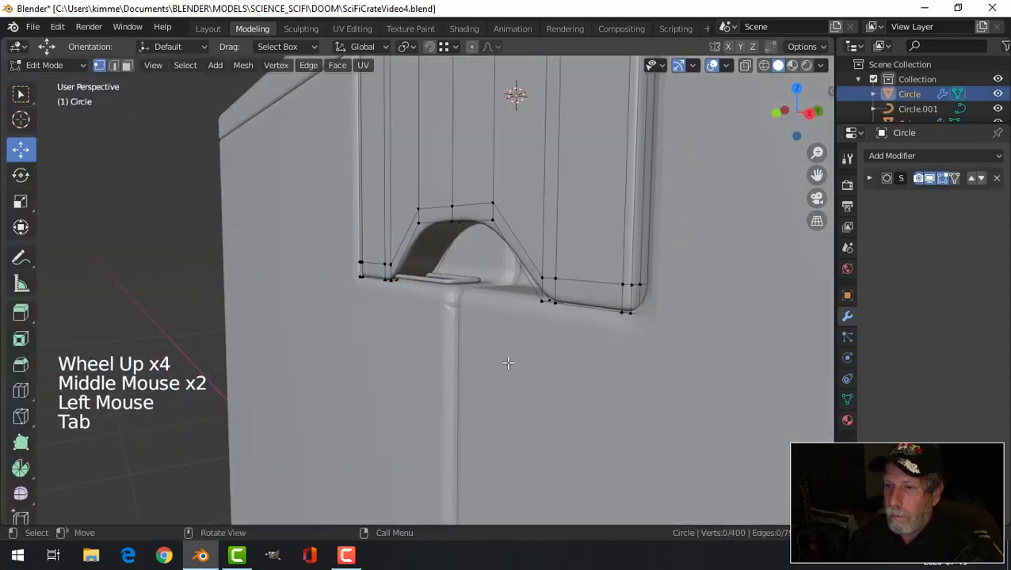
scroll(424, 293, "up", 3)
middle_click_drag(423, 293, 547, 264, "shift")
left_click(596, 272, "alt+shift")
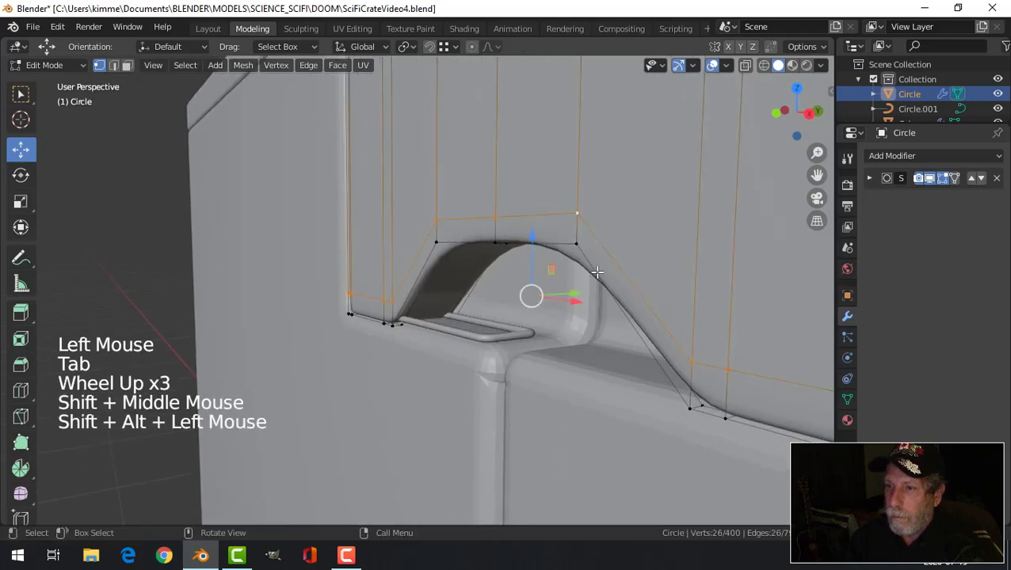
left_click_drag(537, 252, 535, 250)
key("alt+a")
key("Tab")
middle_click_drag(521, 291, 463, 408)
key("alt+a")
scroll(459, 405, "down", 4)
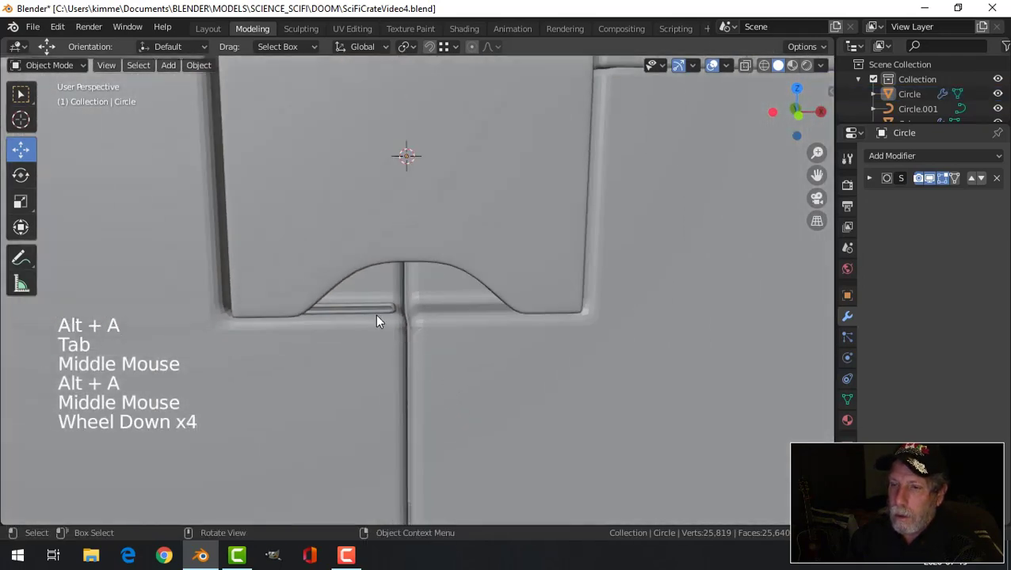
- Select the crate body and set its Bevel modifier's limit method to Angle
left_click(480, 357)
right_click(458, 304)
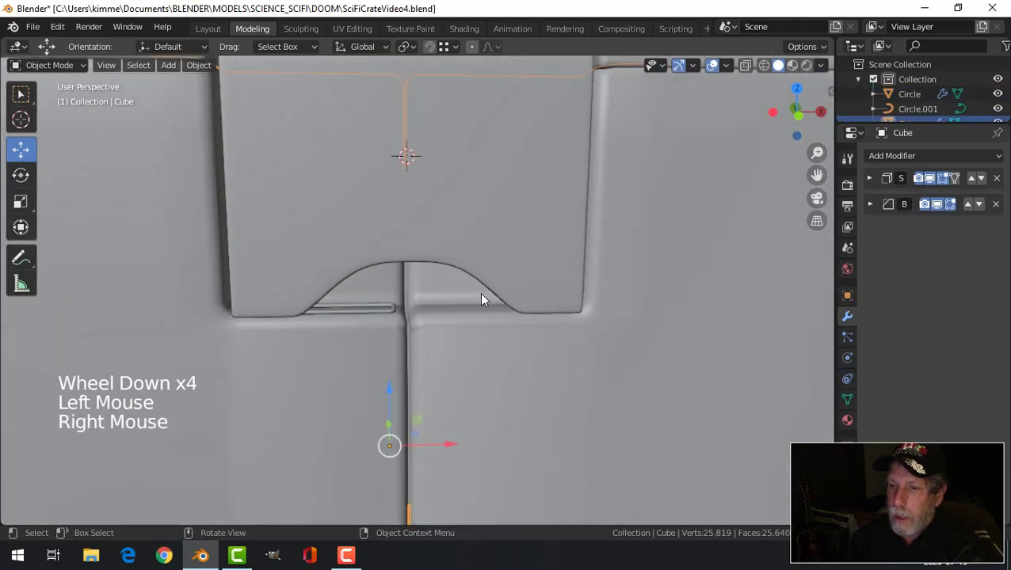
middle_click_drag(481, 296, 467, 378)
key("alt+a")
left_click(555, 336)
scroll(634, 324, "down", 4)
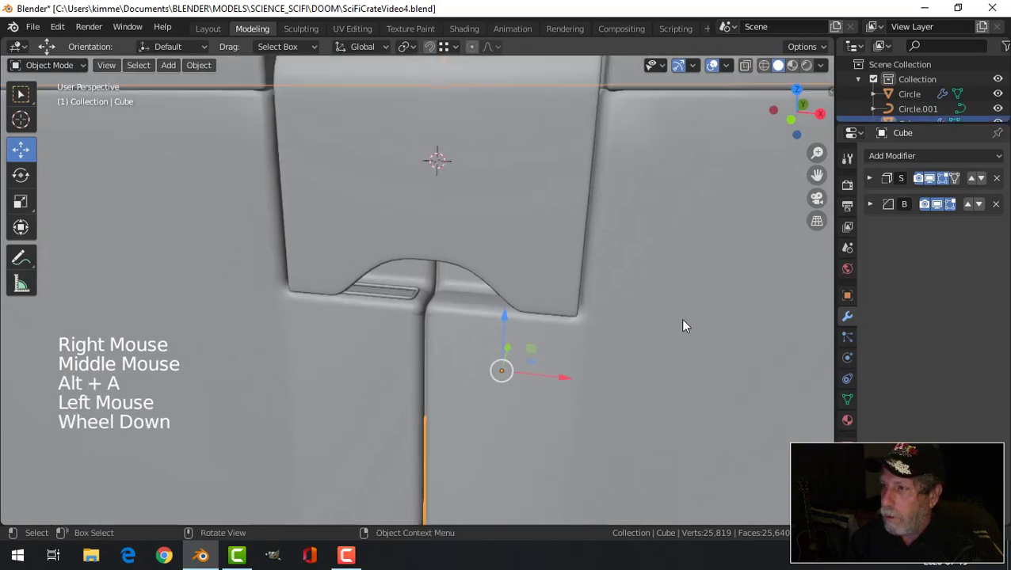
left_click(884, 205)
left_click(872, 203)
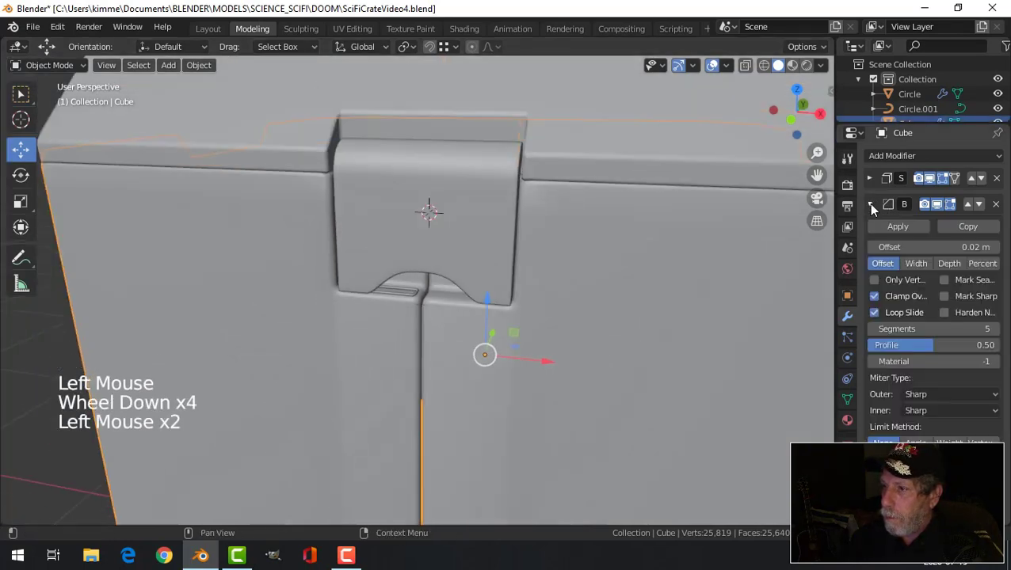
middle_click_drag(727, 342, 742, 309, "shift")
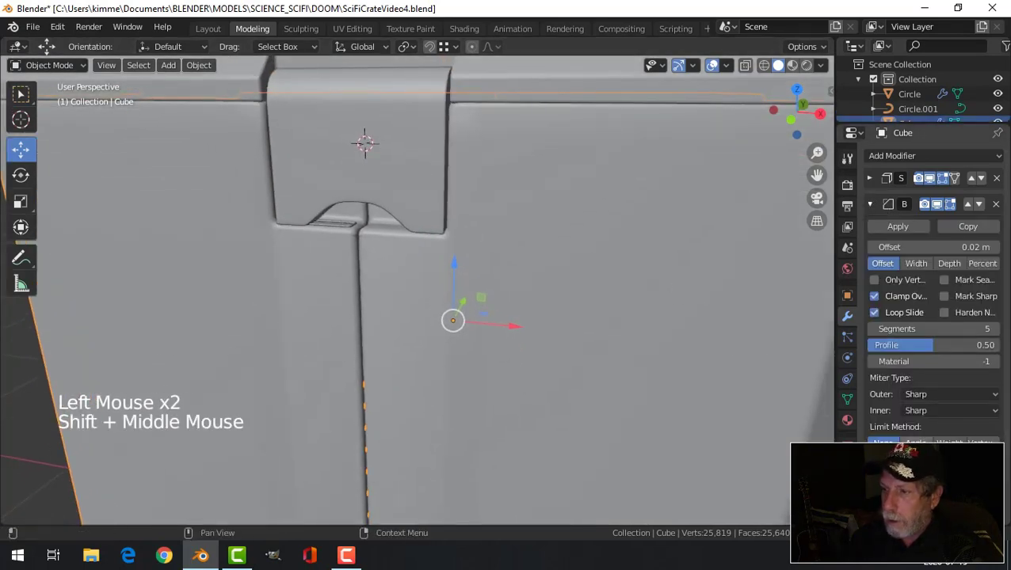
left_click(479, 325)
key("alt+a")
scroll(516, 282, "down", 4)
middle_click_drag(516, 286, 497, 309)
scroll(494, 315, "up", 7)
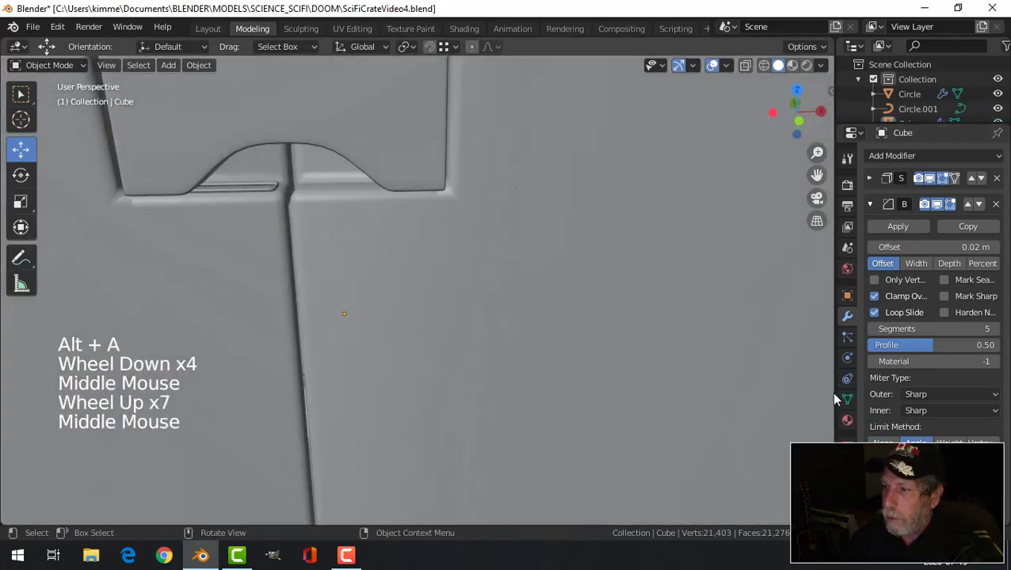
- Set the outer miter type of the crate body's Bevel modifier to Arc
left_click(933, 394)
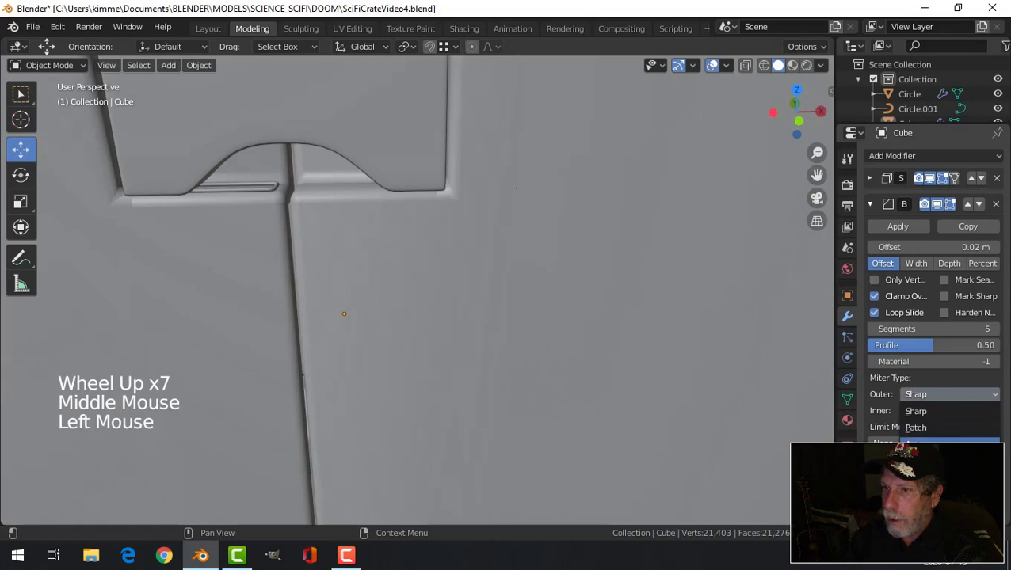
left_click(919, 428)
scroll(387, 235, "down", 3)
middle_click_drag(404, 253, 487, 247)
scroll(426, 269, "down", 3)
scroll(503, 261, "up", 3)
middle_click_drag(488, 247, 487, 213)
scroll(468, 237, "up", 3)
- Set the tube's origin to the 3D cursor and add a Mirror modifier across X
left_click(466, 174)
scroll(464, 250, "down", 3)
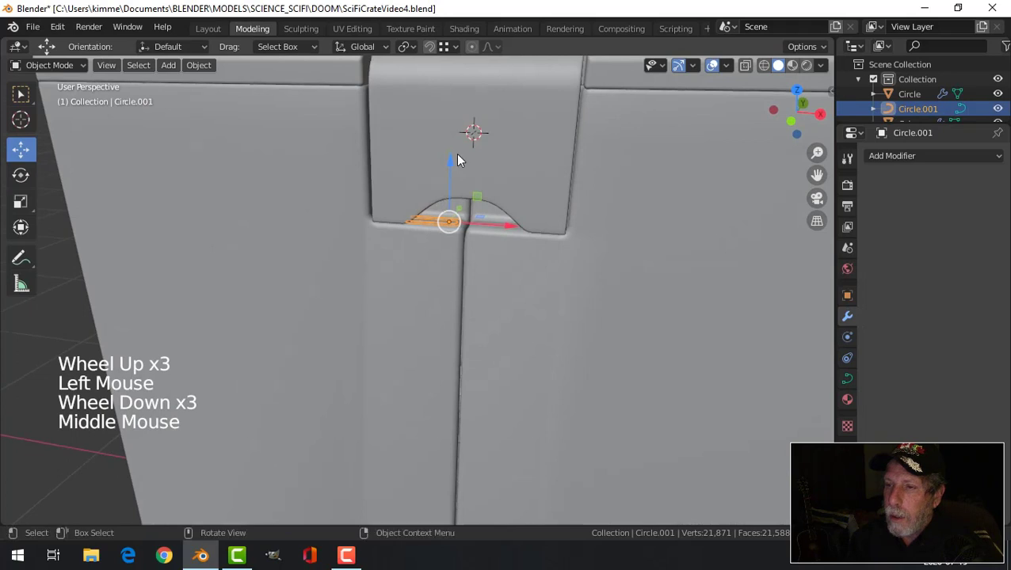
left_click(209, 65)
mouse_move(262, 97)
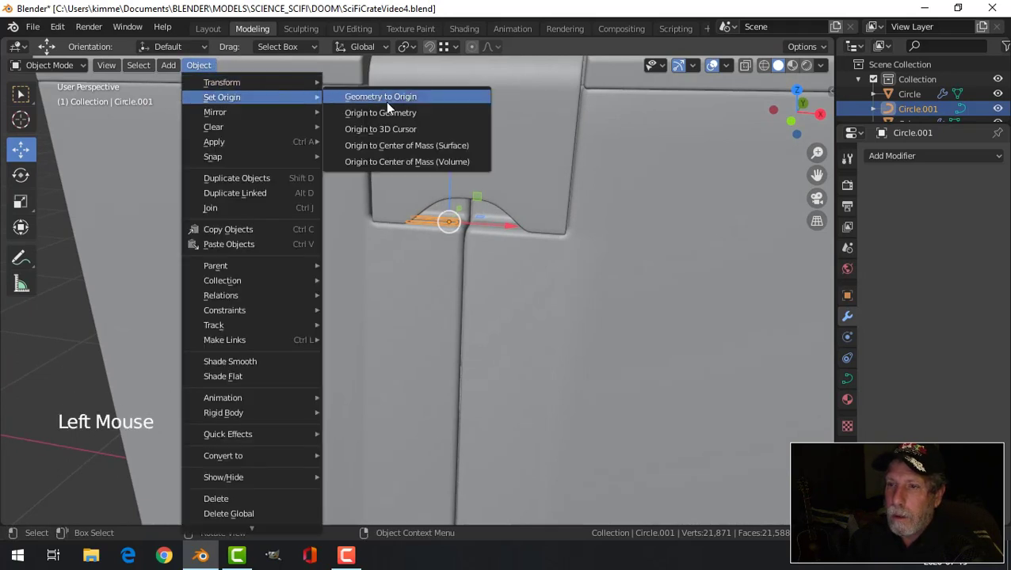
left_click(381, 129)
left_click(881, 156)
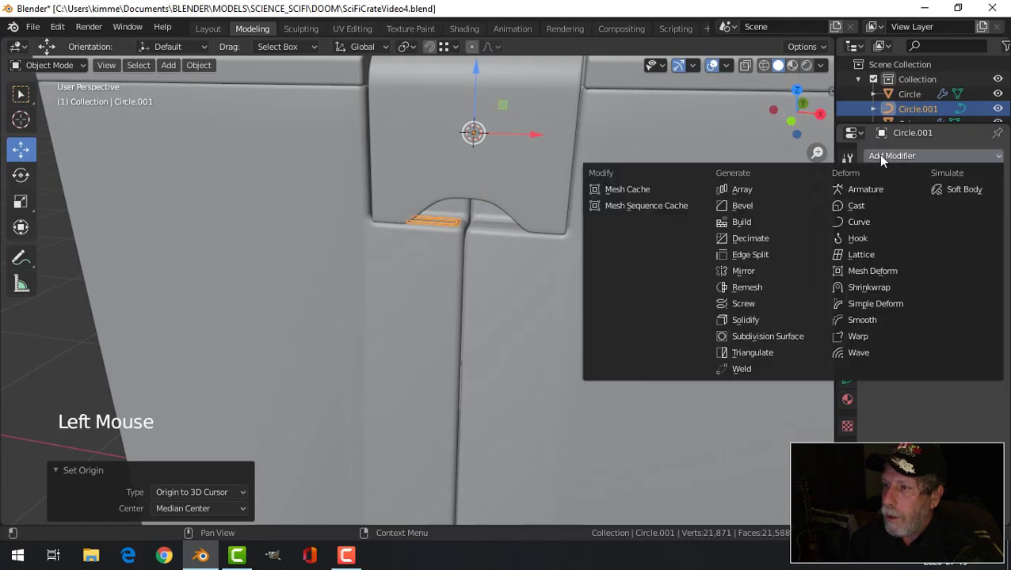
left_click(754, 273)
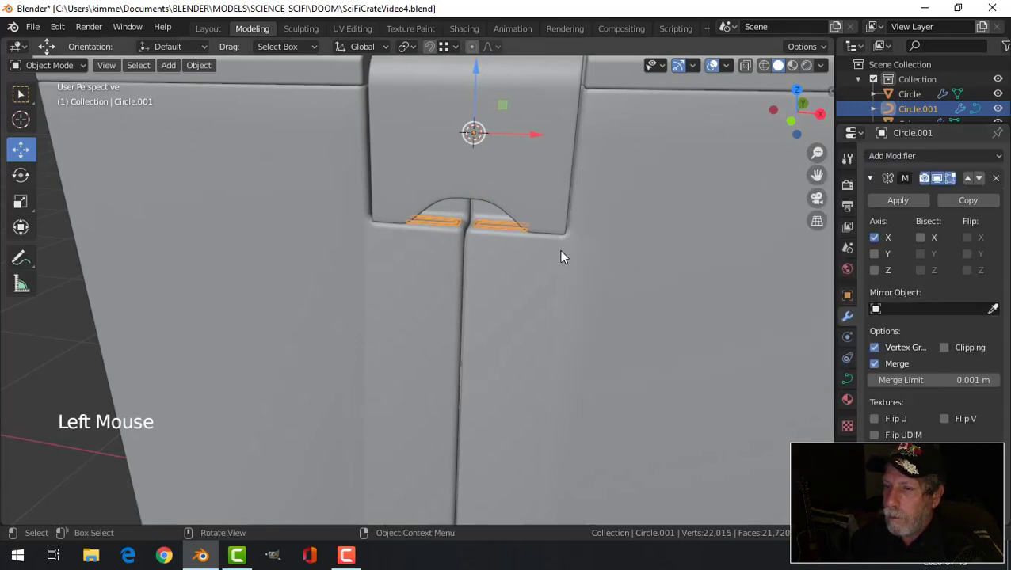
- Select the crate body and add a Weighted Normal modifier to it
key("alt+a")
scroll(572, 252, "down", 4)
middle_click_drag(561, 253, 525, 295)
scroll(525, 294, "up", 3)
scroll(554, 297, "down", 2)
left_click(586, 300)
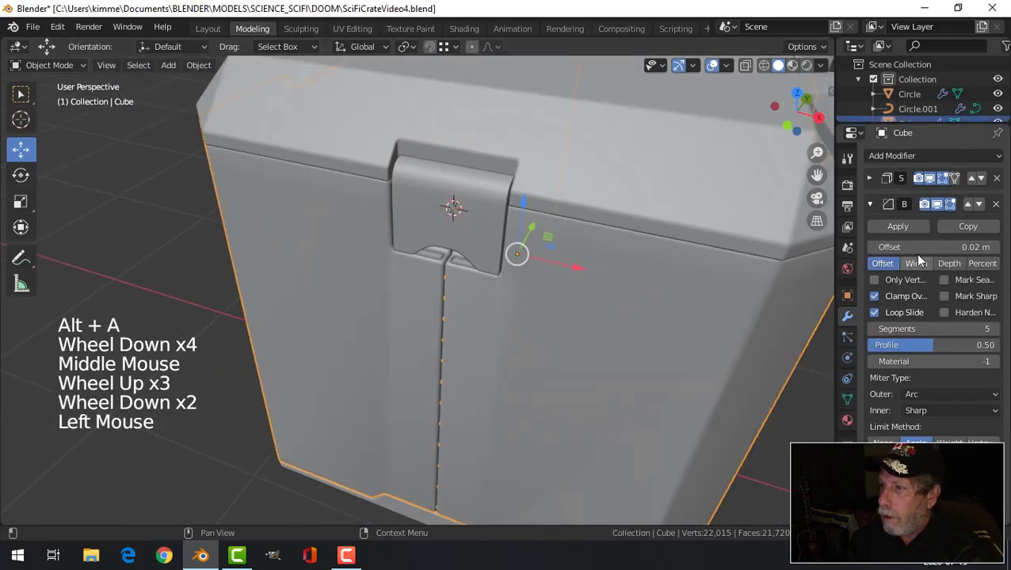
left_click(878, 208)
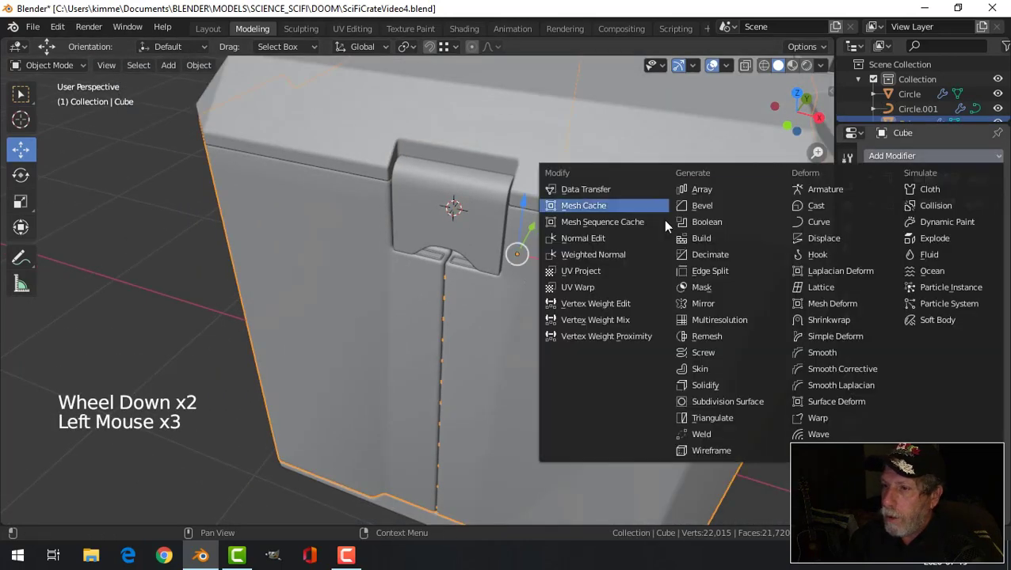
left_click(587, 255)
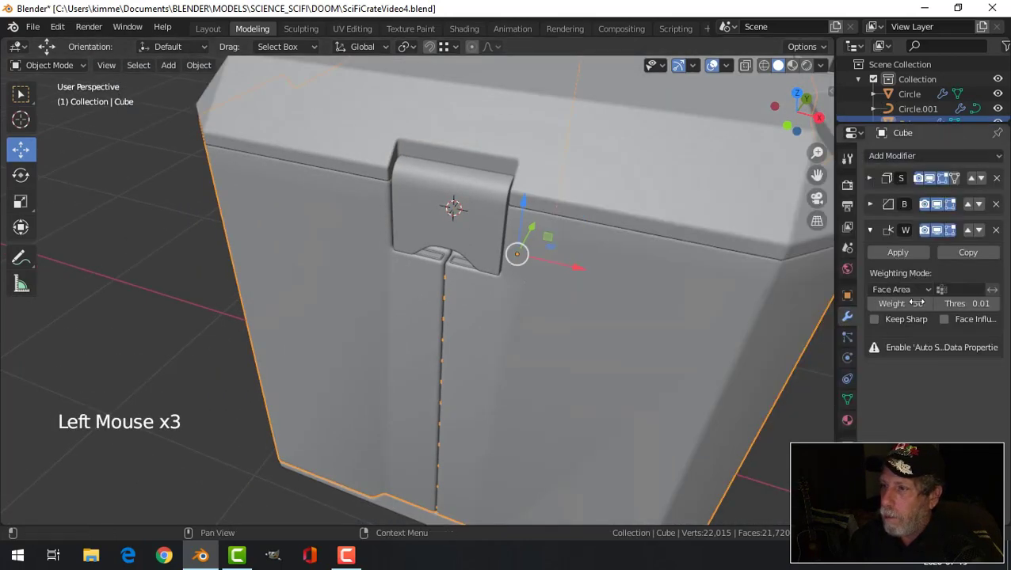
- Enable Auto Smooth in the crate body's normals settings, deselect it and check the shading around the latch
left_click(848, 400)
left_click(889, 419)
middle_click_drag(487, 316, 530, 301)
key("alt+a")
scroll(594, 252, "down", 2)
scroll(593, 252, "down", 1)
scroll(534, 282, "up", 3)
middle_click_drag(531, 301, 475, 249)
scroll(533, 290, "up", 4)
scroll(551, 275, "down", 3)
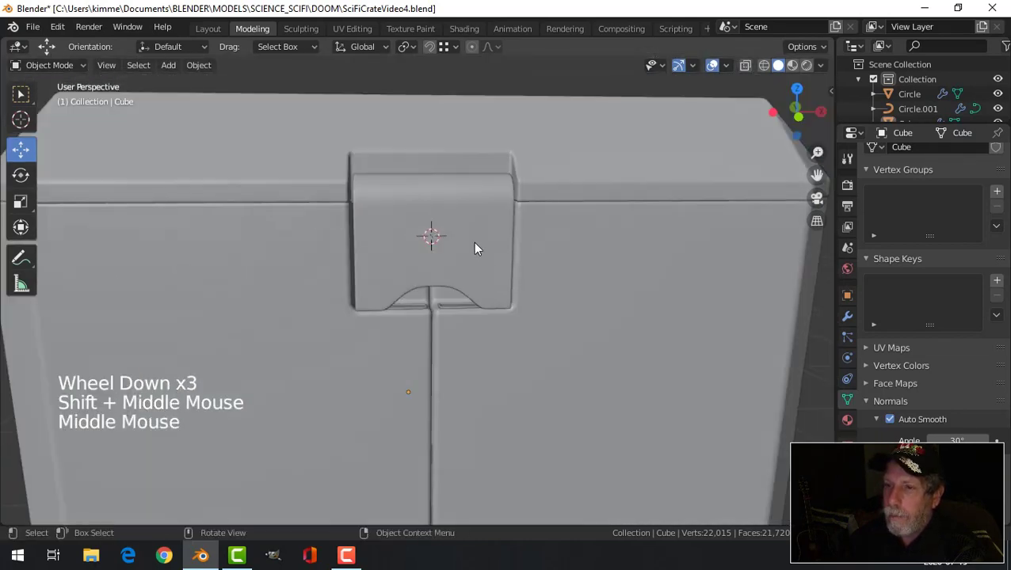
- Add one centred horizontal loop cut across the latch plate in Edit Mode
left_click(476, 249)
key("Tab")
middle_click_drag(546, 247, 498, 278)
scroll(499, 278, "up", 2)
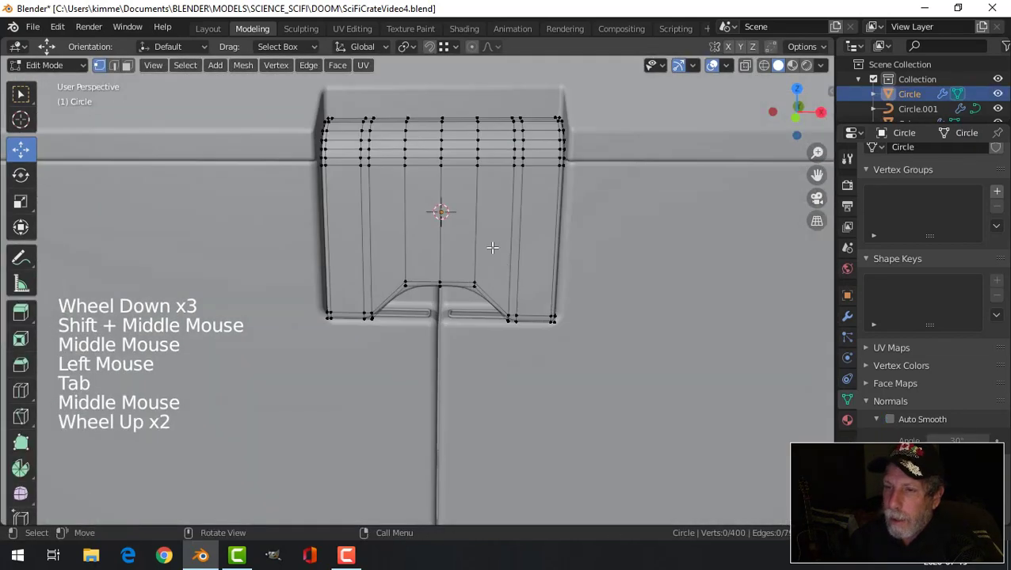
key("ctrl+r")
left_click(495, 214)
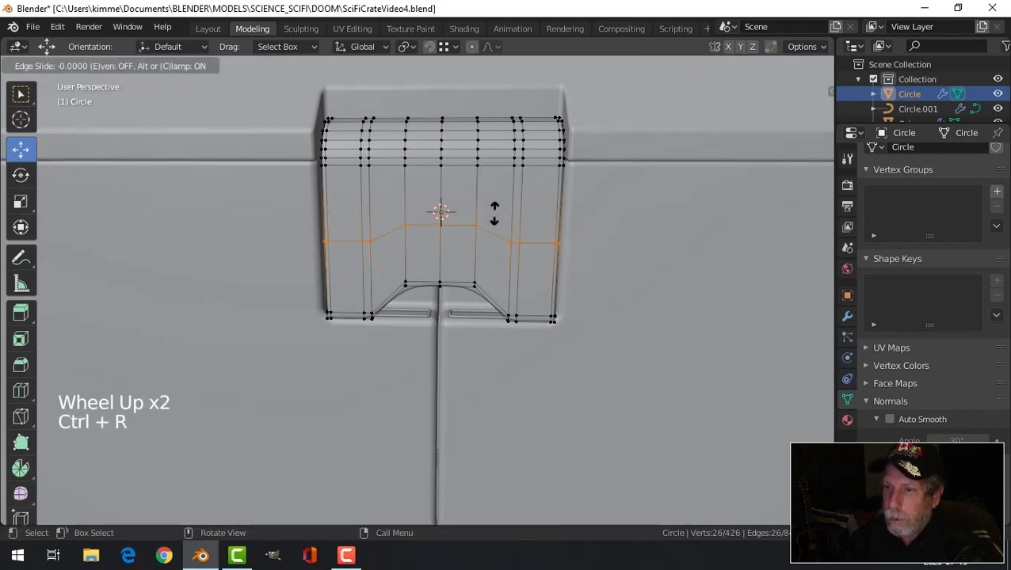
right_click(494, 214)
- Flatten the new edge loop along Z and move it up about 0.069 m
key("s")
key("z")
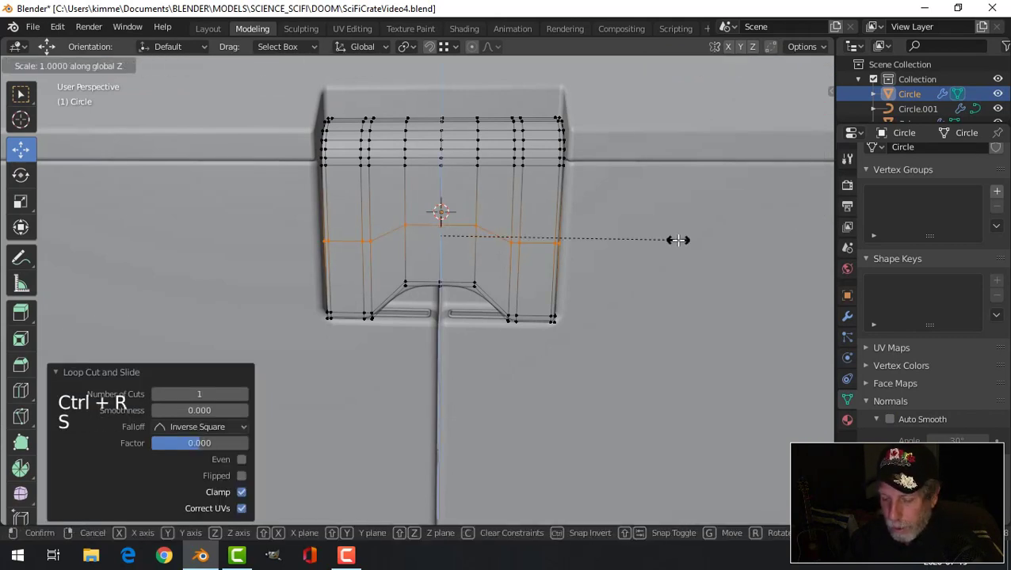
key("Return")
left_click_drag(434, 183, 441, 163)
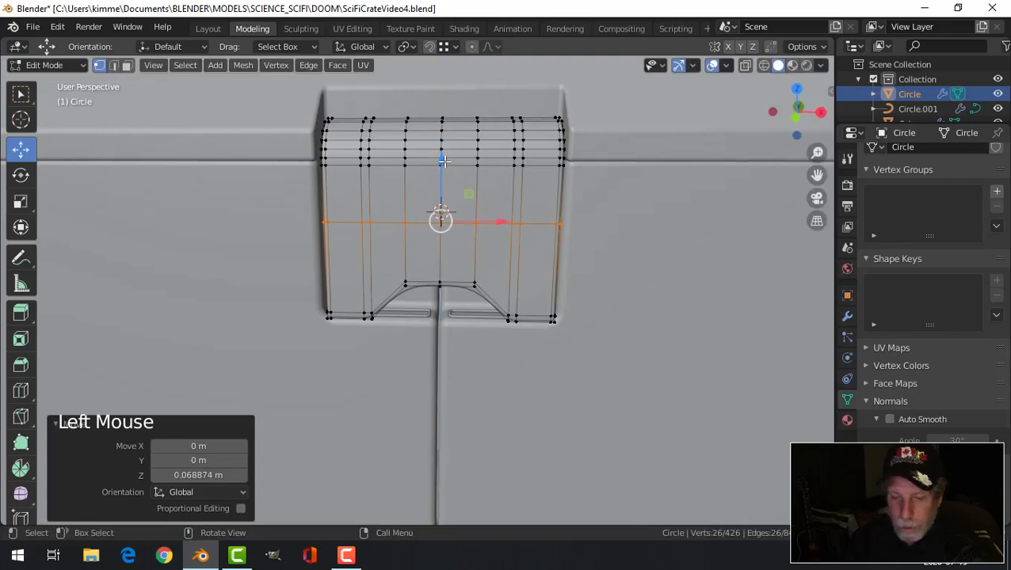
- Bevel the flattened loop with one segment, about 0.06 m wide, to form a horizontal band across the plate
key("2")
key("ctrl+b")
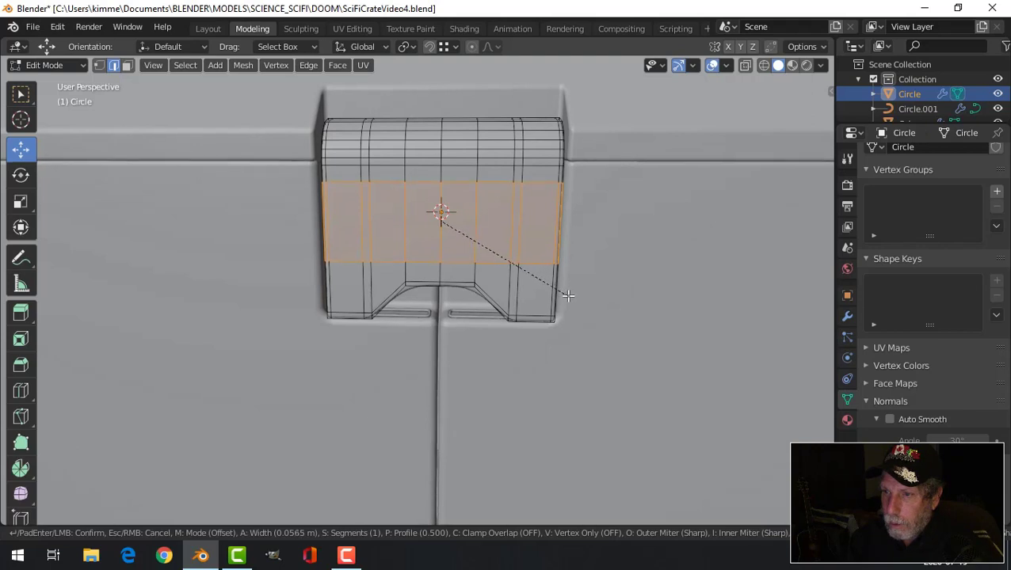
left_click(566, 293)
key("alt+a")
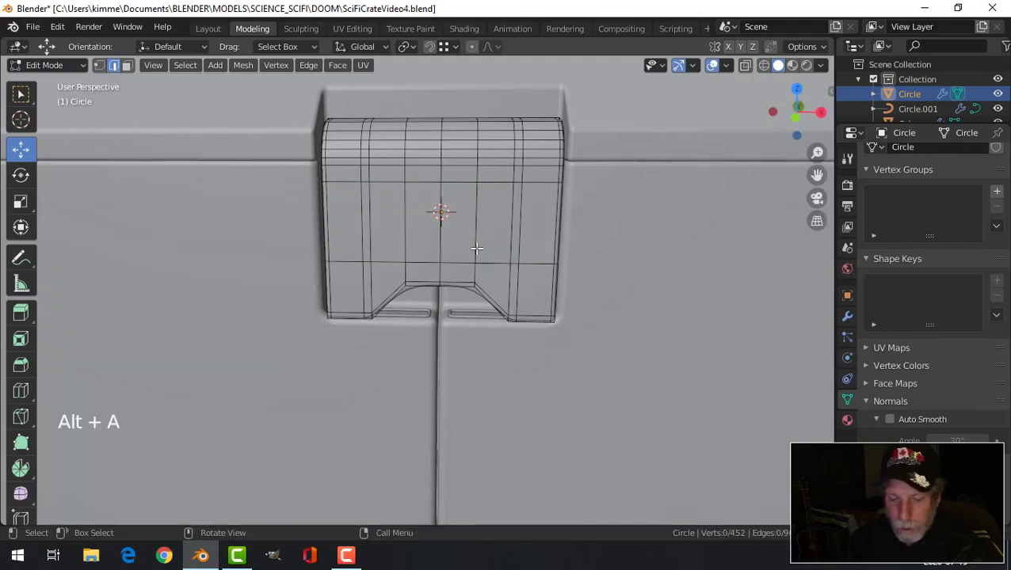
- Select the four central front faces of the plate's band and inset them about 0.006 m
key("3")
key("c")
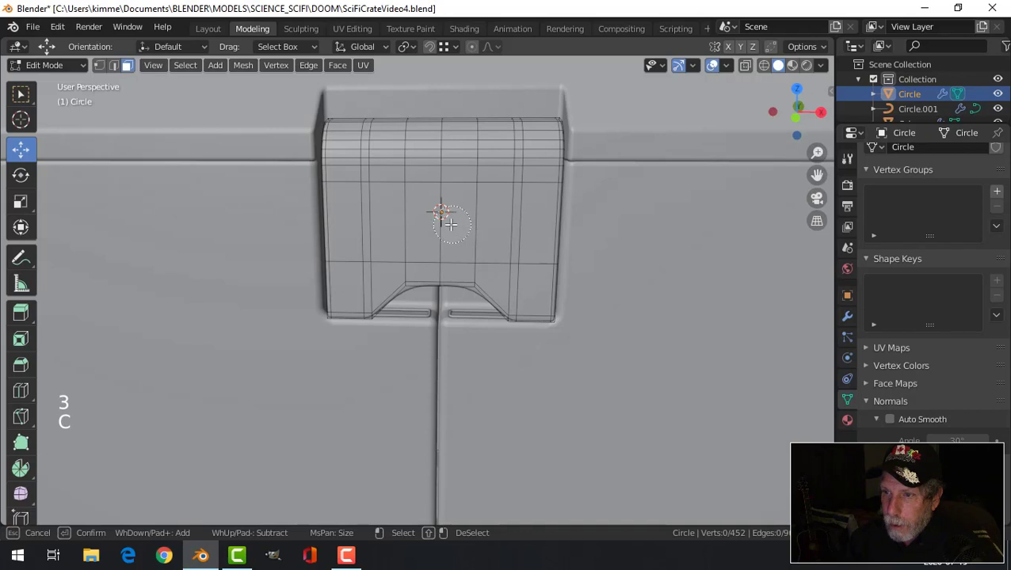
left_click_drag(449, 225, 422, 221)
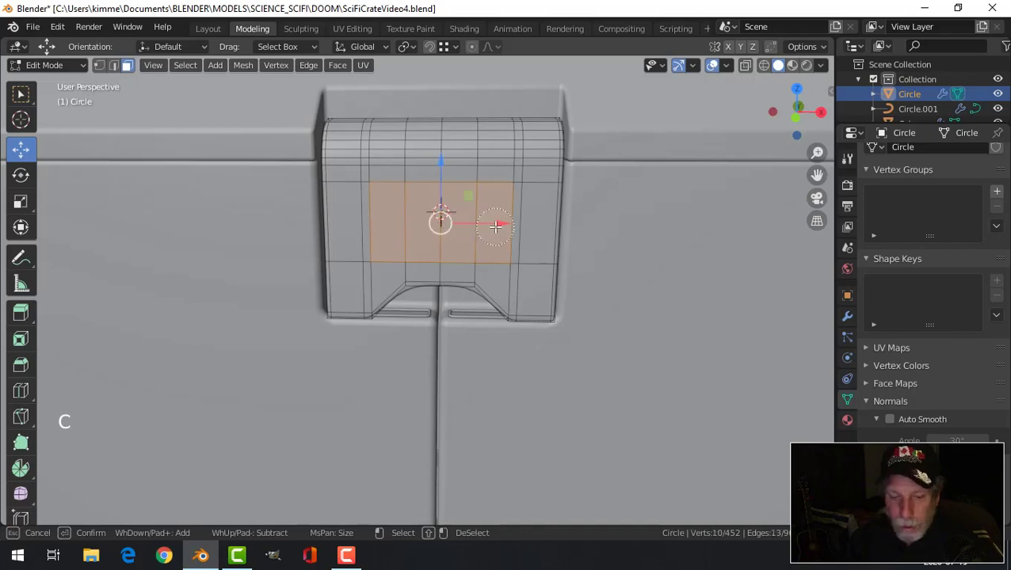
key("Escape")
middle_click_drag(593, 242, 559, 253)
key("i")
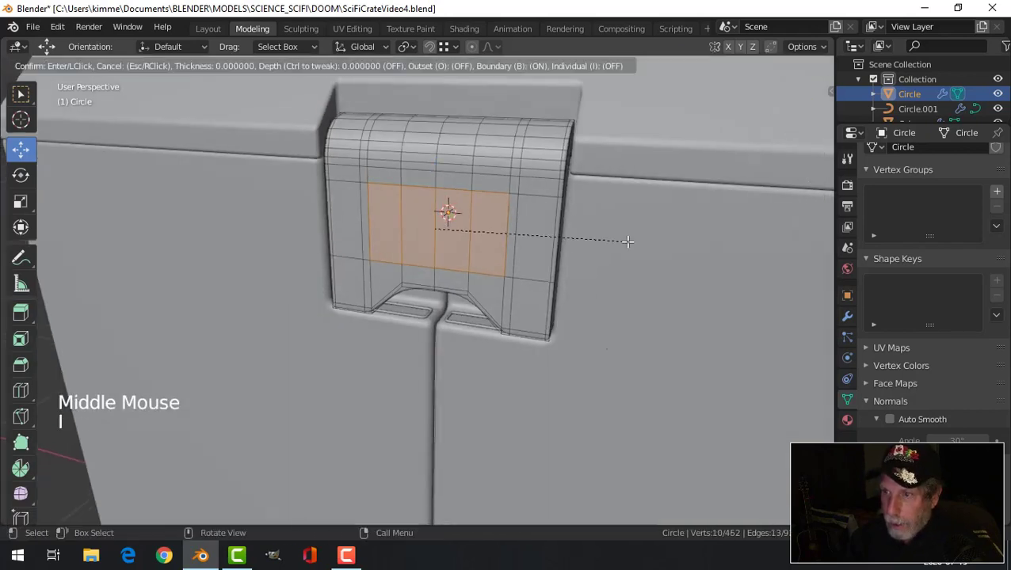
left_click(623, 243)
- Extrude the inset faces about 0.039 m into the plate to form a rectangular recess
middle_click_drag(618, 260, 542, 277)
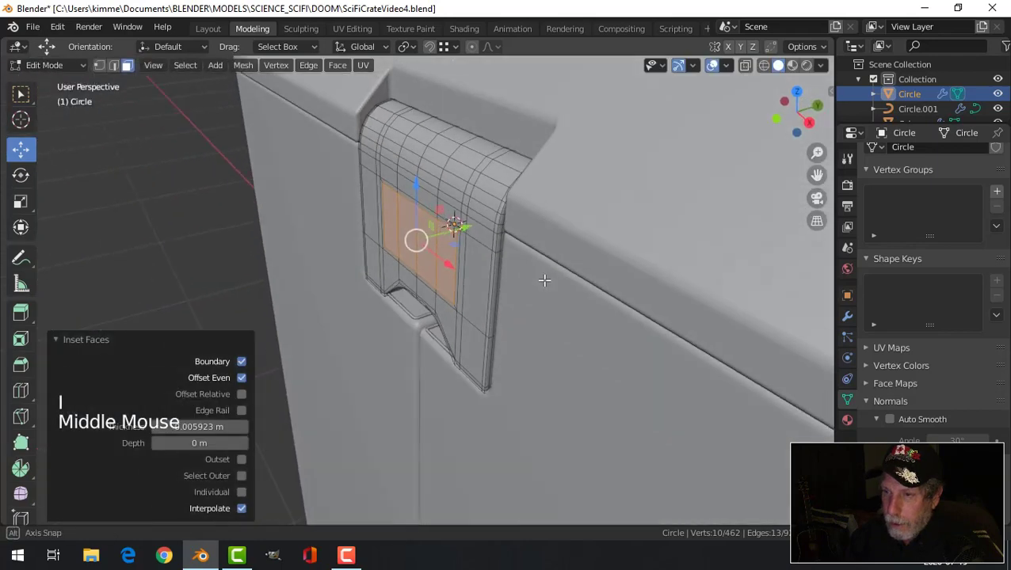
key("e")
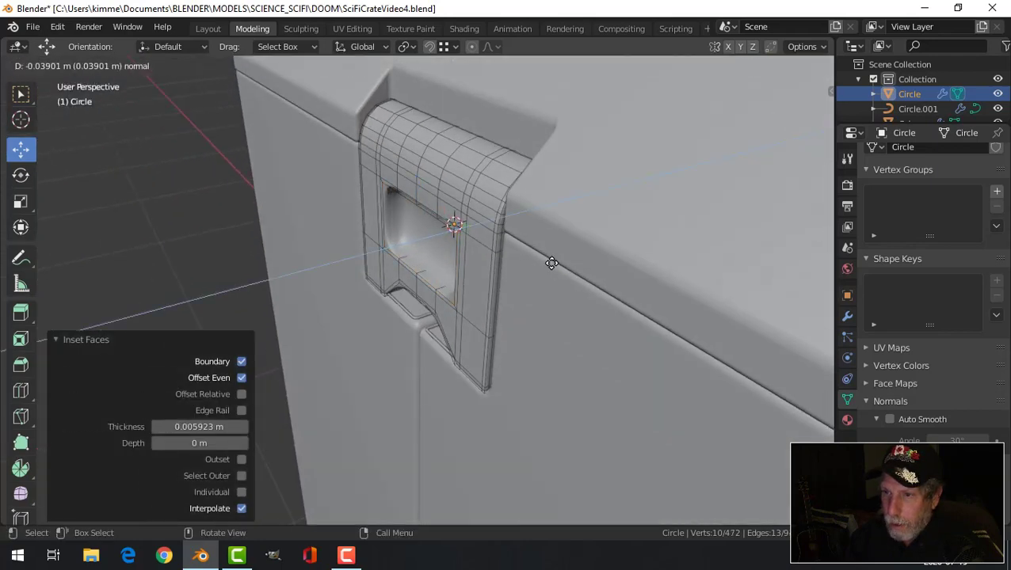
left_click(551, 263)
- Add a loop cut around the recess's inner walls and slide it by a factor of about 0.56
scroll(444, 253, "up", 2)
key("ctrl+r")
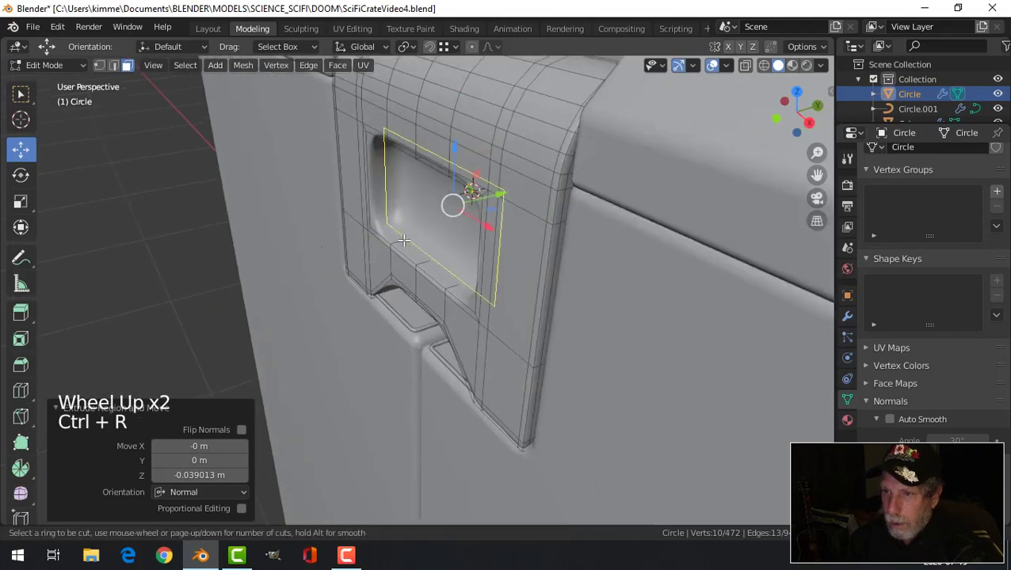
left_click(403, 239)
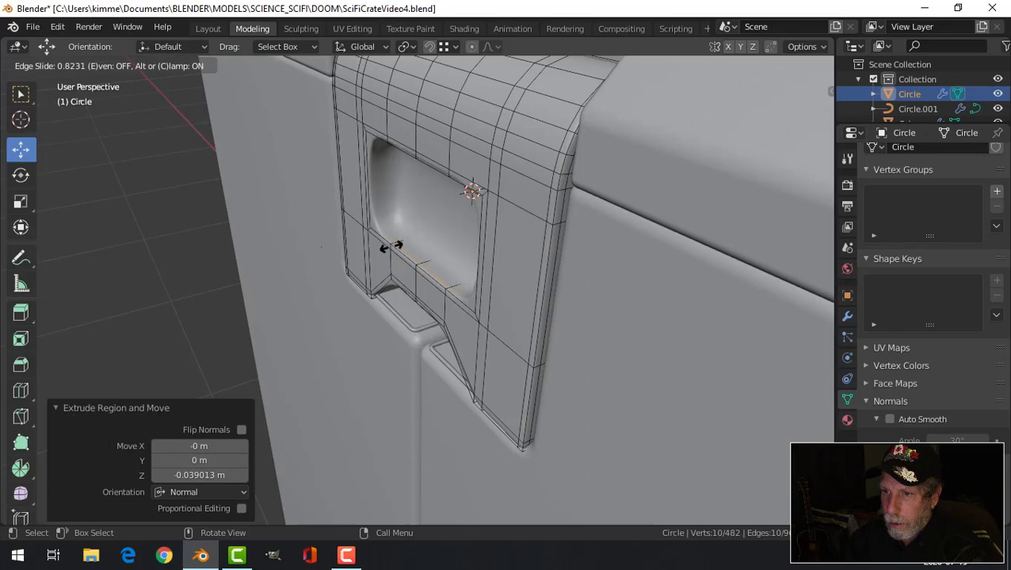
left_click(396, 246)
- Add a centred horizontal loop cut through the recess, bevel it with a 0.0381 m offset and check it in Object Mode
middle_click_drag(396, 246, 548, 244)
key("ctrl+r")
left_click(547, 205)
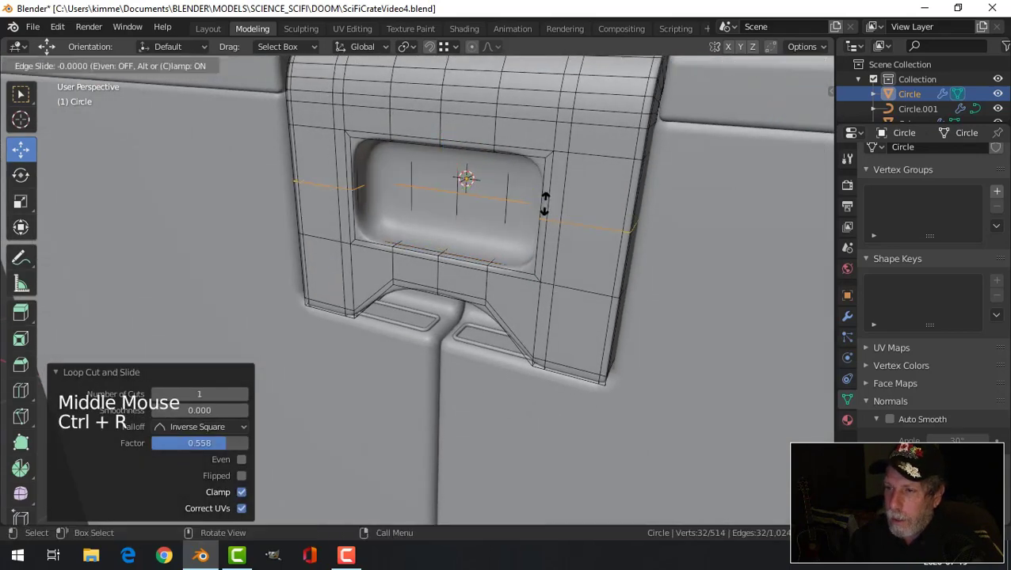
right_click(562, 203)
key("ctrl+b")
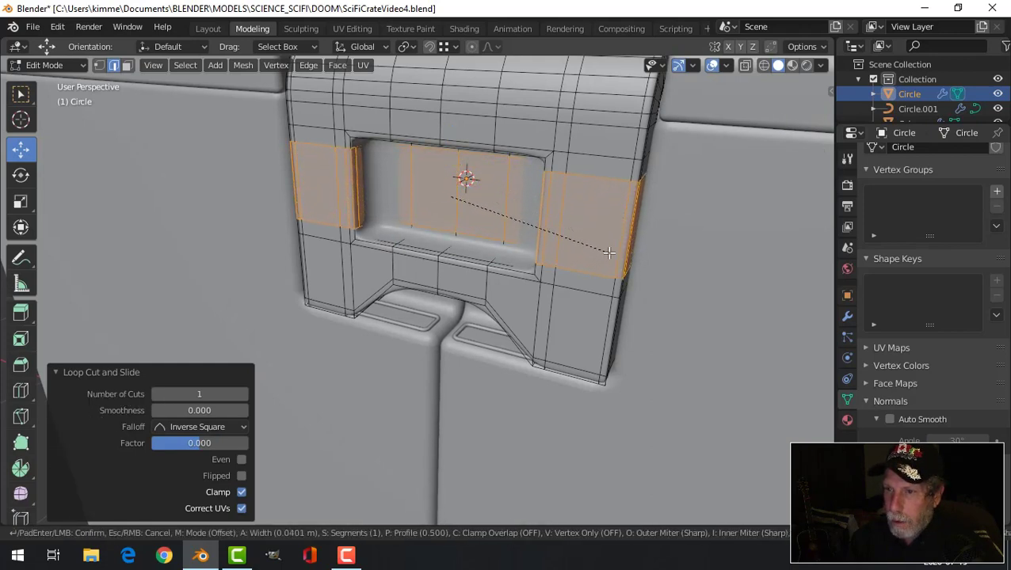
left_click(607, 248)
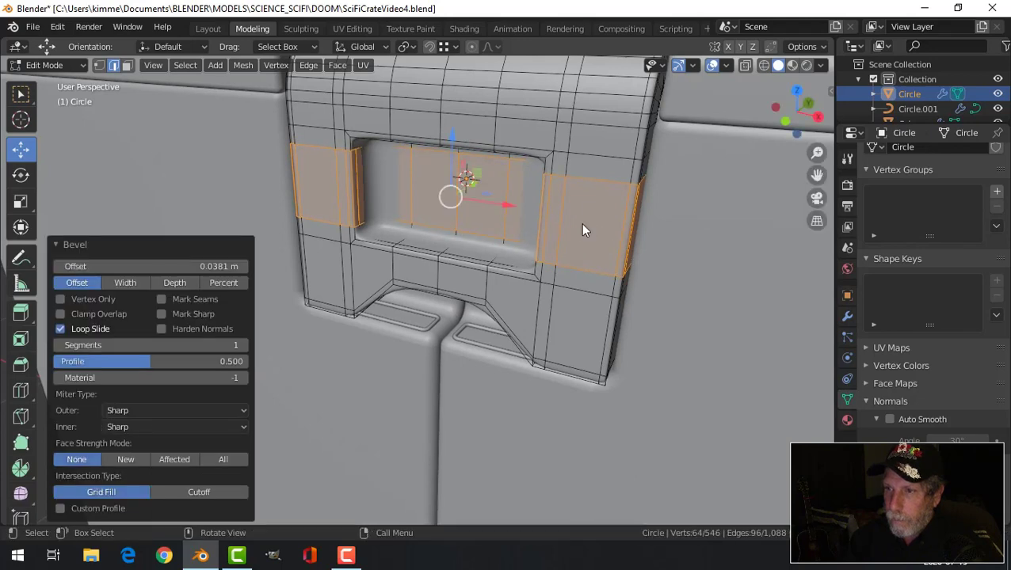
key("Tab")
scroll(523, 224, "down", 4)
middle_click_drag(523, 224, 567, 237)
key("alt+a")
scroll(524, 246, "up", 3)
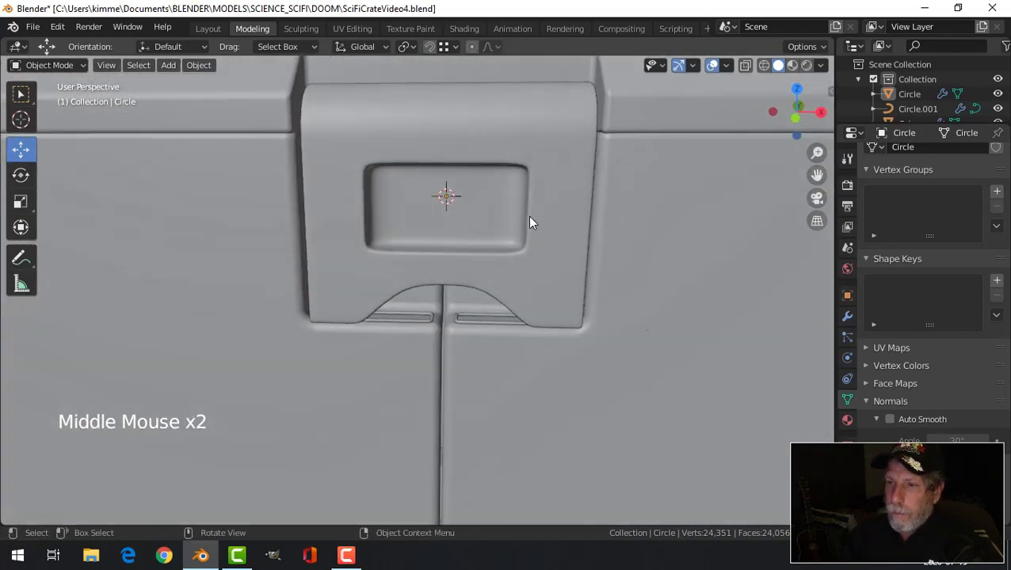
- Scale the beveled band through the recess up slightly along Z and check the corners in Object Mode
key("Tab")
scroll(528, 215, "up", 2)
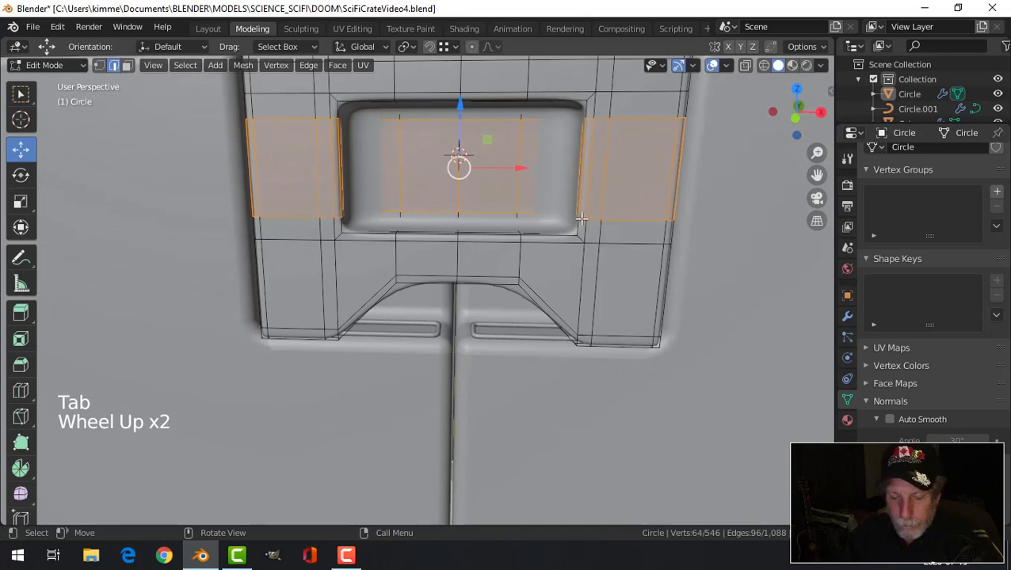
key("s")
key("z")
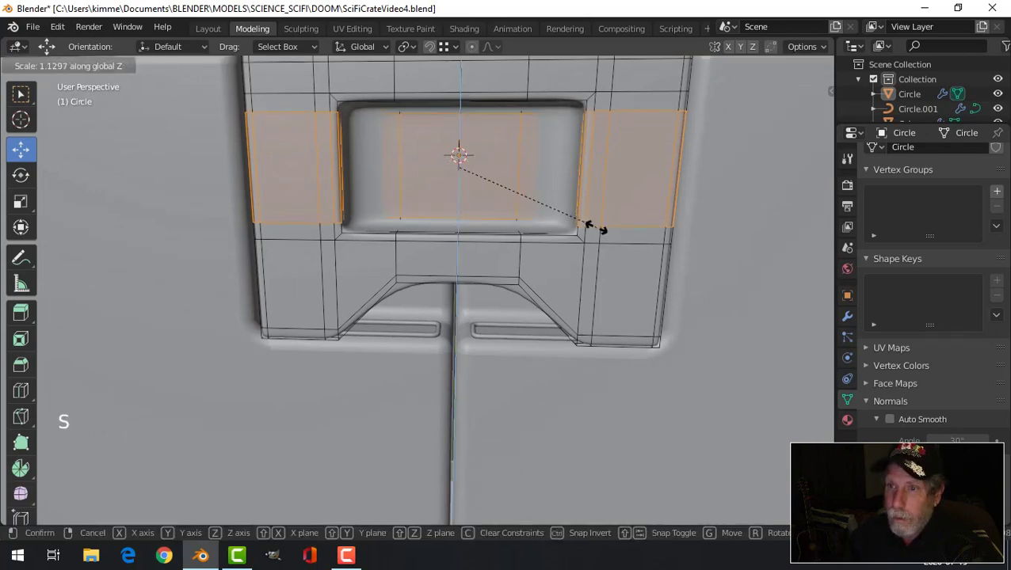
left_click(601, 231)
key("Tab")
scroll(613, 205, "down", 2)
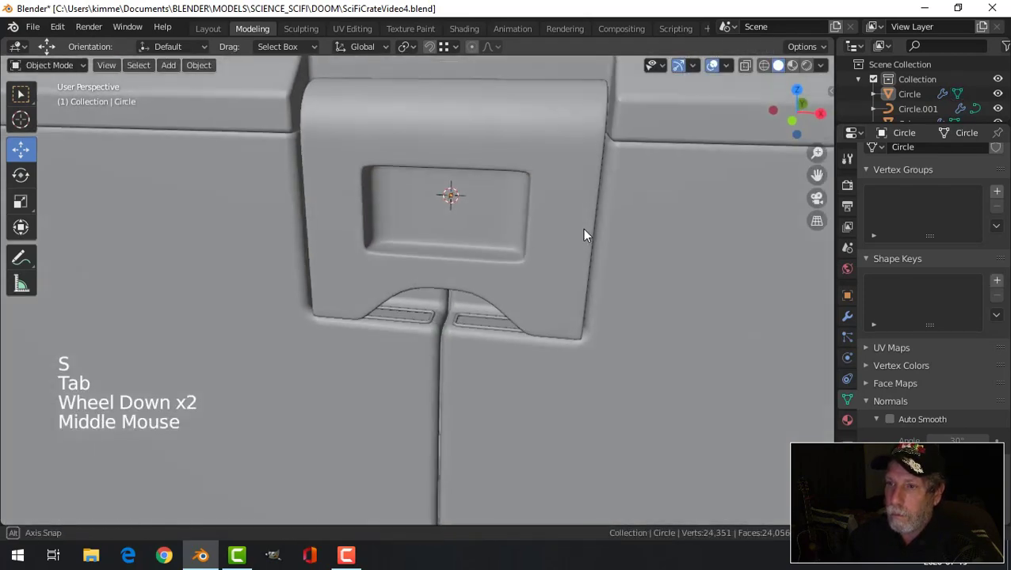
middle_click_drag(584, 231, 601, 208)
- Return to Edit Mode and scale the band through the recess down slightly along Z
key("ctrl+z")
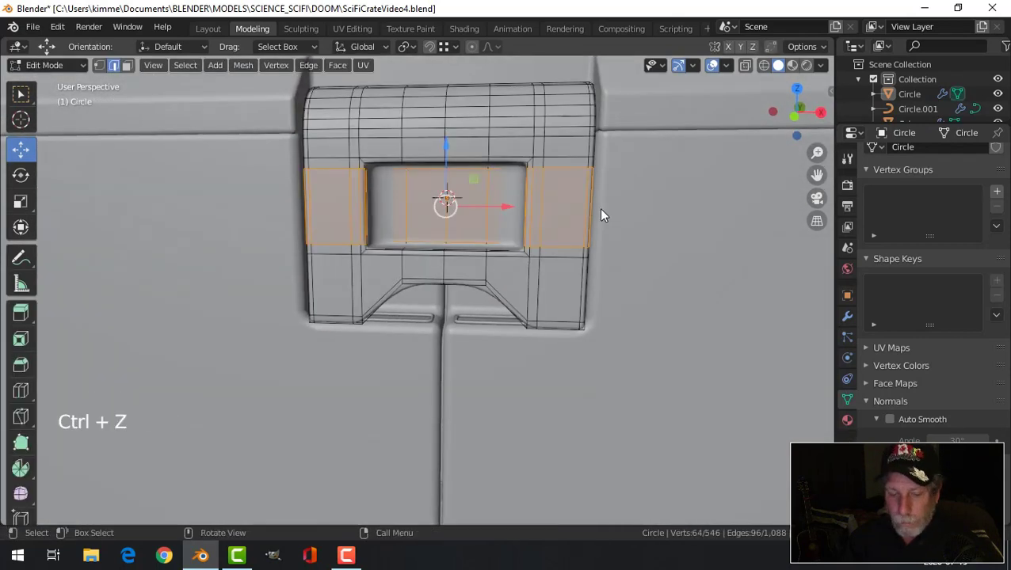
key("s")
key("z")
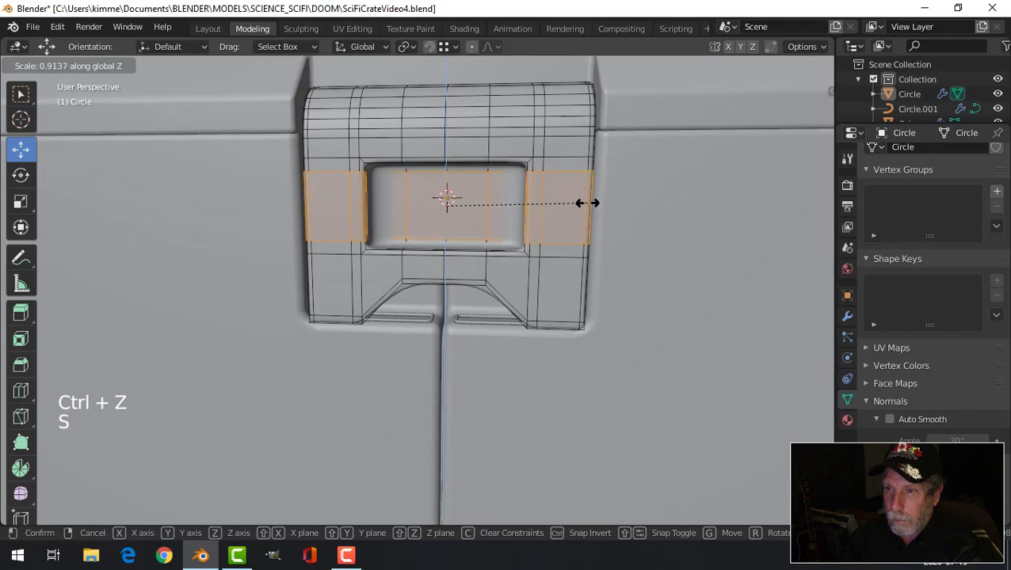
left_click(587, 202)
key("alt+a")
scroll(514, 207, "up", 1)
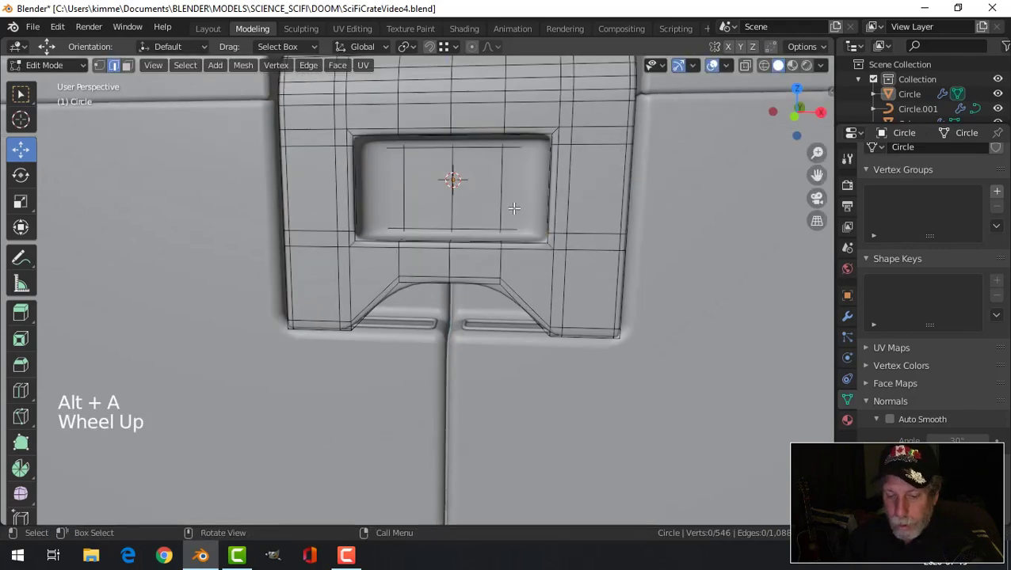
- Select the four faces across the middle of the recess floor, testing a grown selection and shrinking it back
key("3")
left_click(476, 190)
left_click(428, 190, "shift")
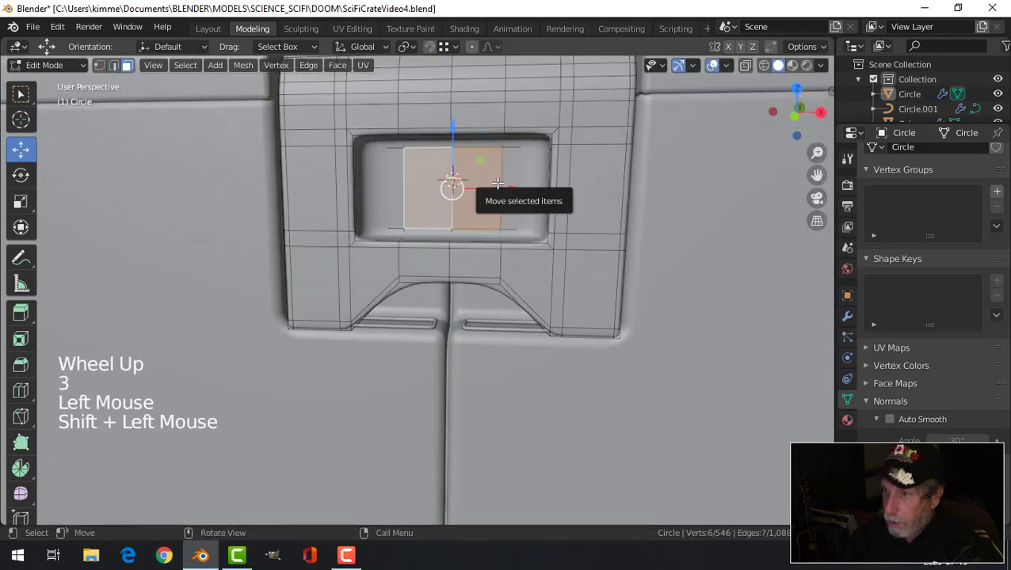
left_click(509, 186, "shift")
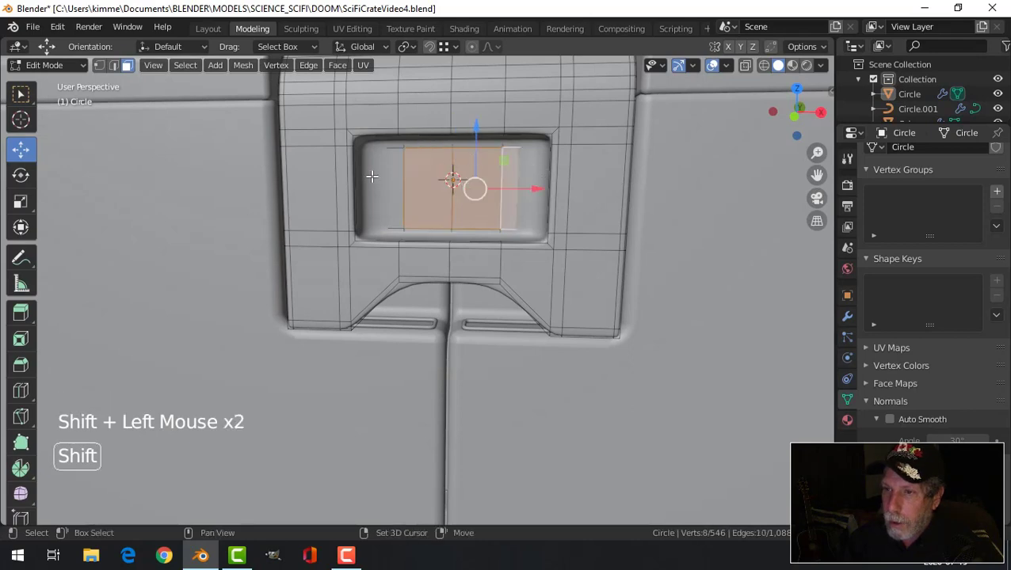
left_click(392, 171, "shift")
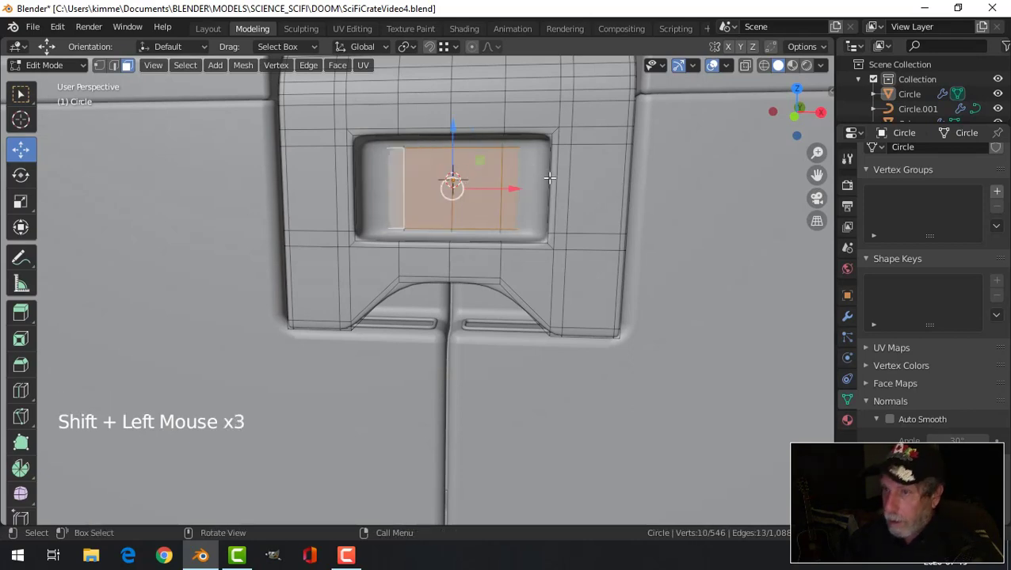
key("ctrl+KP_Add")
scroll(699, 177, "down", 2)
middle_click_drag(698, 177, 516, 251)
scroll(493, 248, "up", 2)
key("ctrl+KP_Subtract")
- Duplicate the selected recess faces, pull the copy outward along Y and separate it into its own object
key("shift+d")
right_click(516, 251)
left_click_drag(492, 203, 443, 223)
middle_click_drag(507, 244, 526, 259)
key("p")
left_click(526, 259)
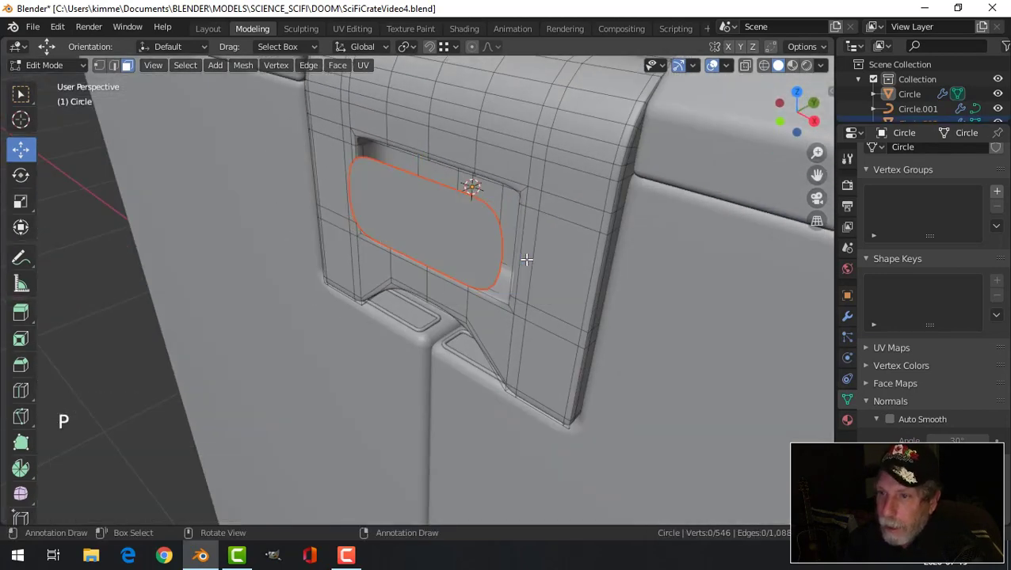
- Select the separated panel, remove its modifiers and set its origin to its geometry
key("Tab")
left_click(487, 285)
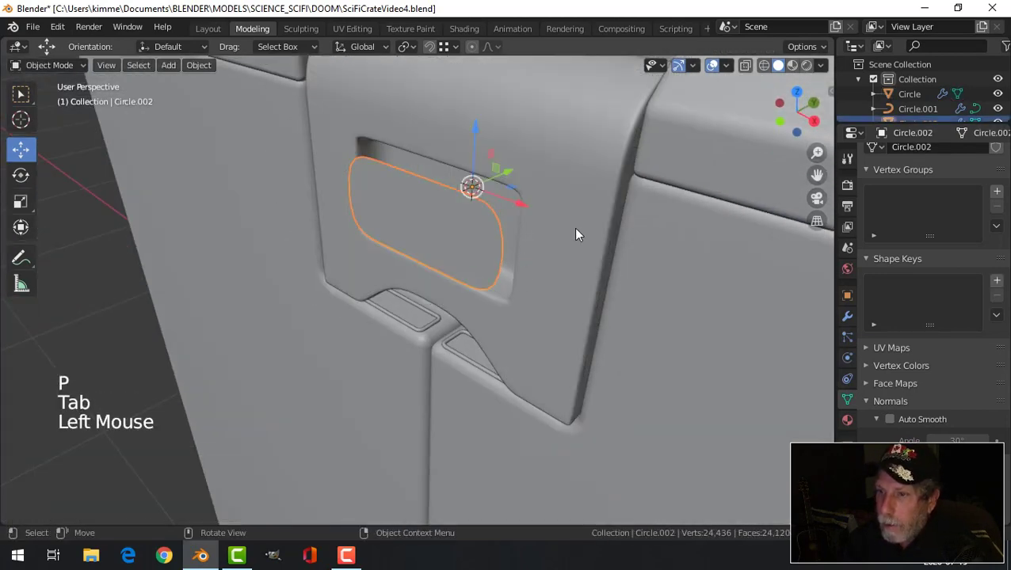
left_click(846, 317)
left_click(997, 181)
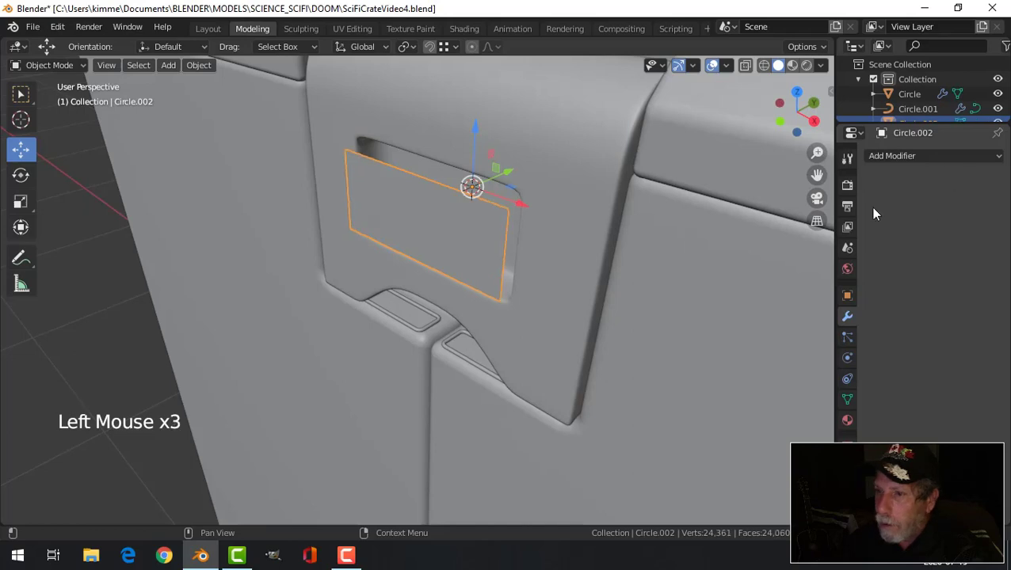
middle_click_drag(582, 218, 250, 98)
left_click(198, 65)
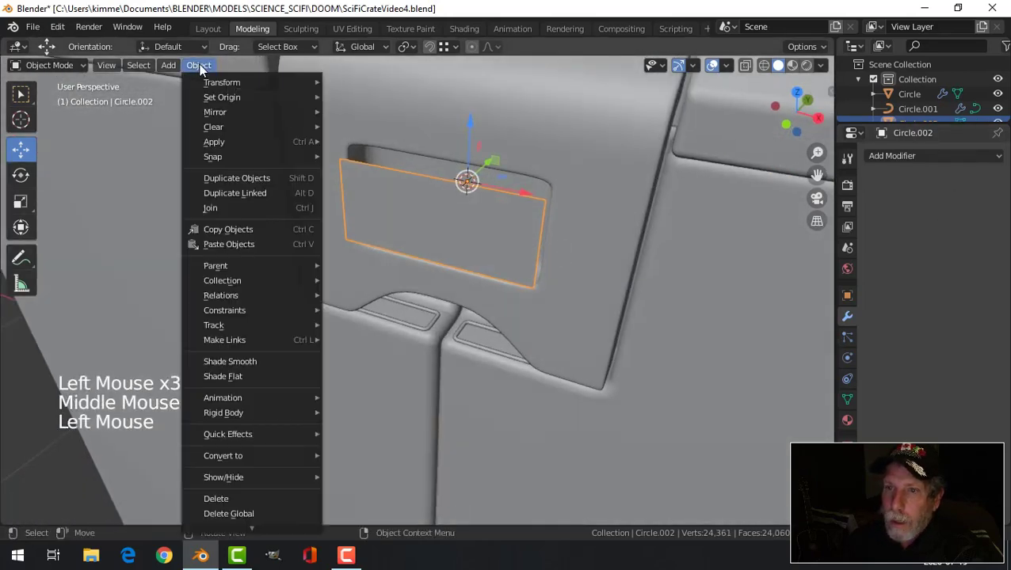
mouse_move(232, 96)
left_click(353, 110)
- In Edit Mode, dissolve the three vertical edges dividing the separated panel so it becomes a single face
middle_click_drag(597, 216, 517, 213)
key("Tab")
key("2")
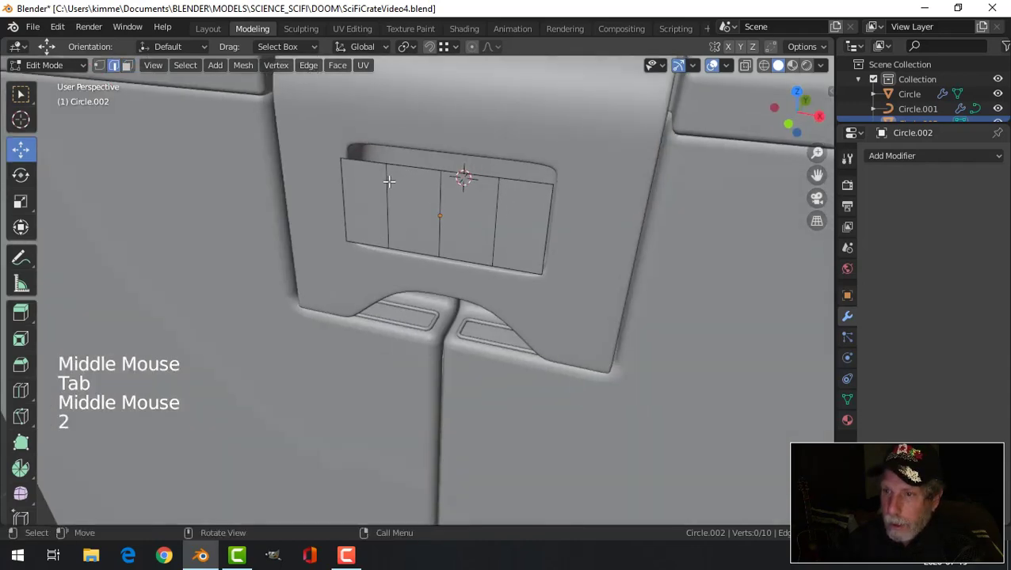
left_click(388, 178)
left_click(441, 186, "shift")
left_click(494, 193, "shift")
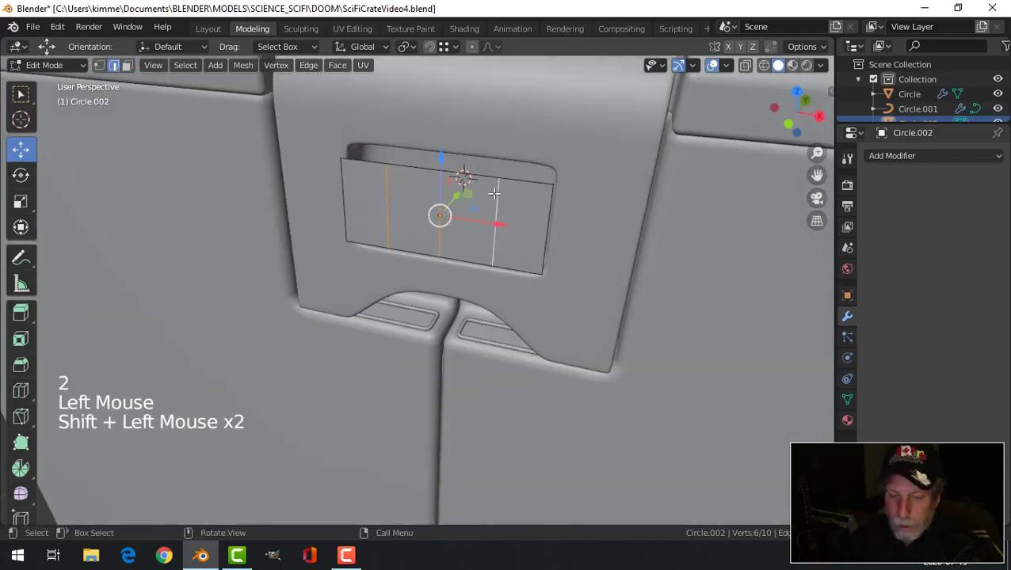
key("x")
left_click(467, 277)
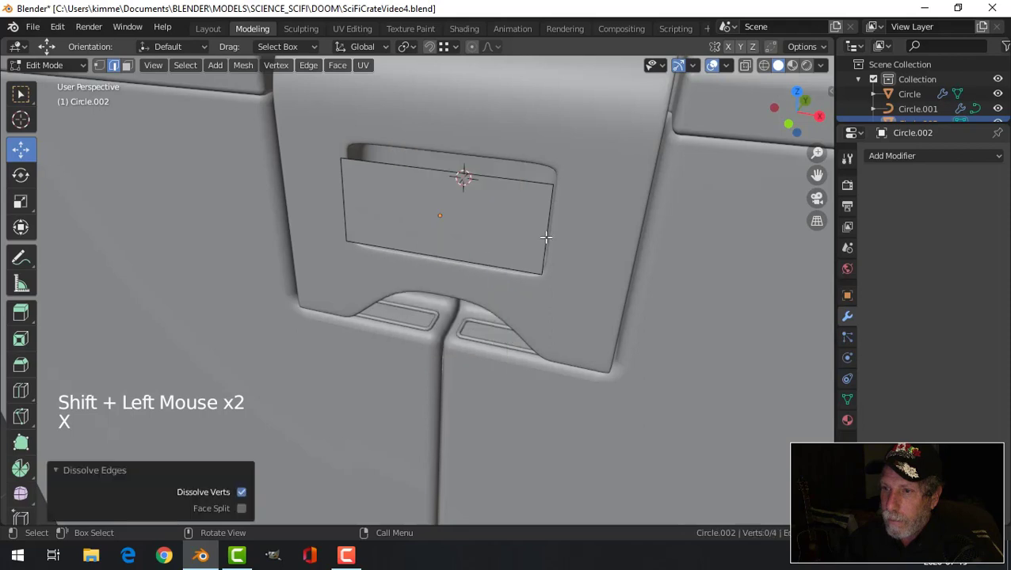
- Select the whole panel and extrude it inward about 0.0115 m to give it thickness, then return to Object Mode
key("1")
middle_click_drag(569, 225, 495, 239)
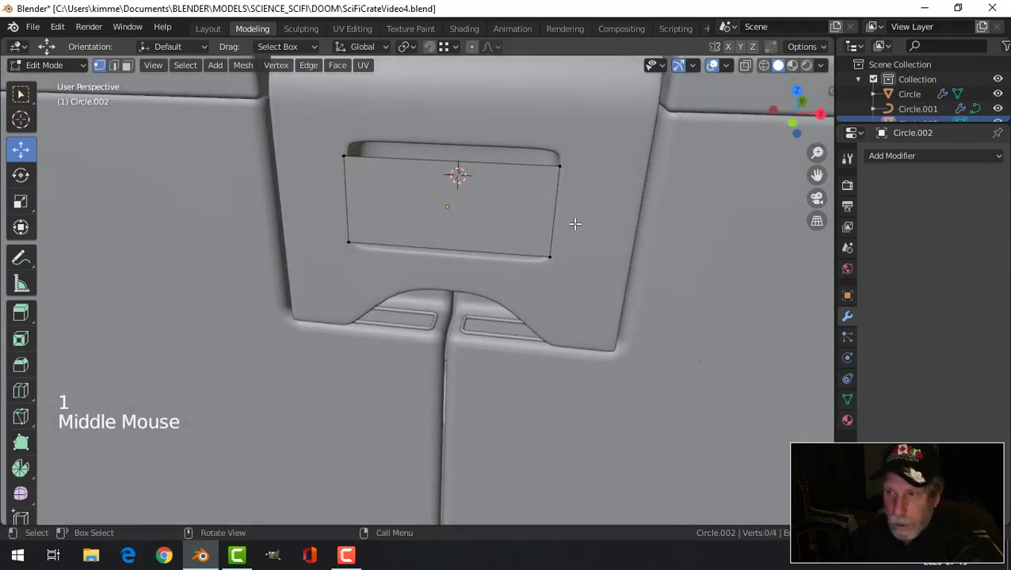
key("a")
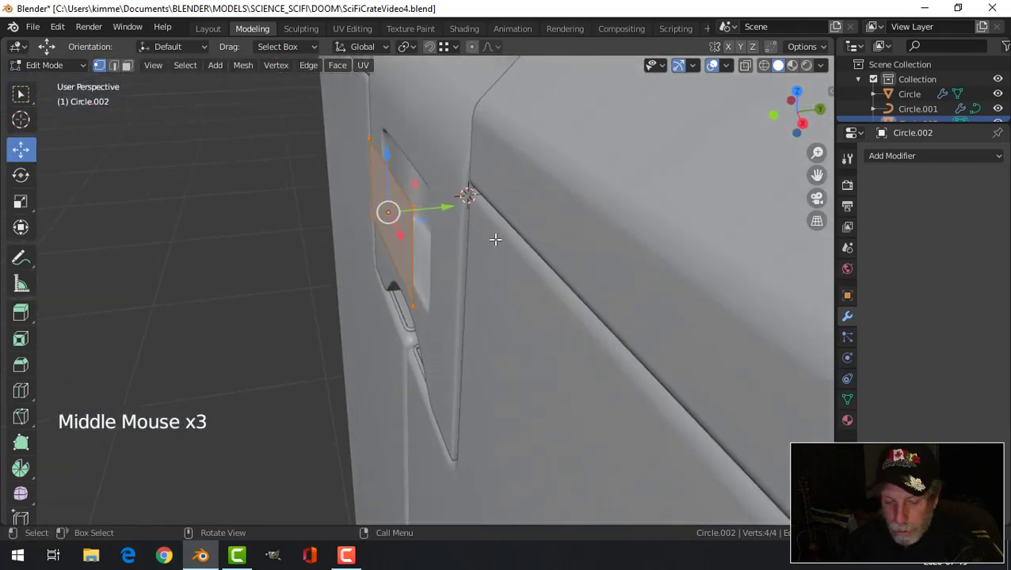
key("e")
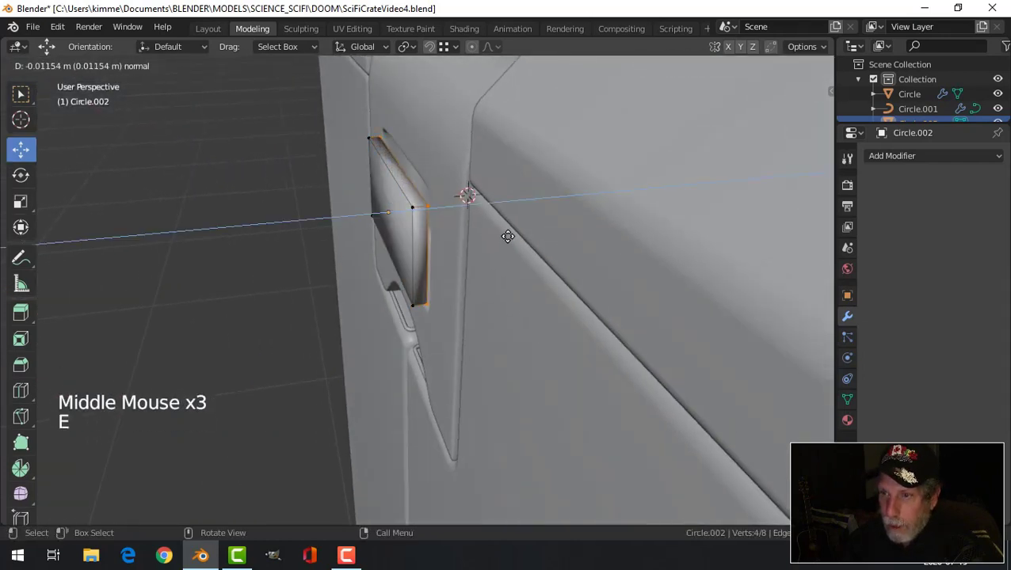
left_click(508, 236)
key("Tab")
middle_click_drag(481, 242, 459, 251)
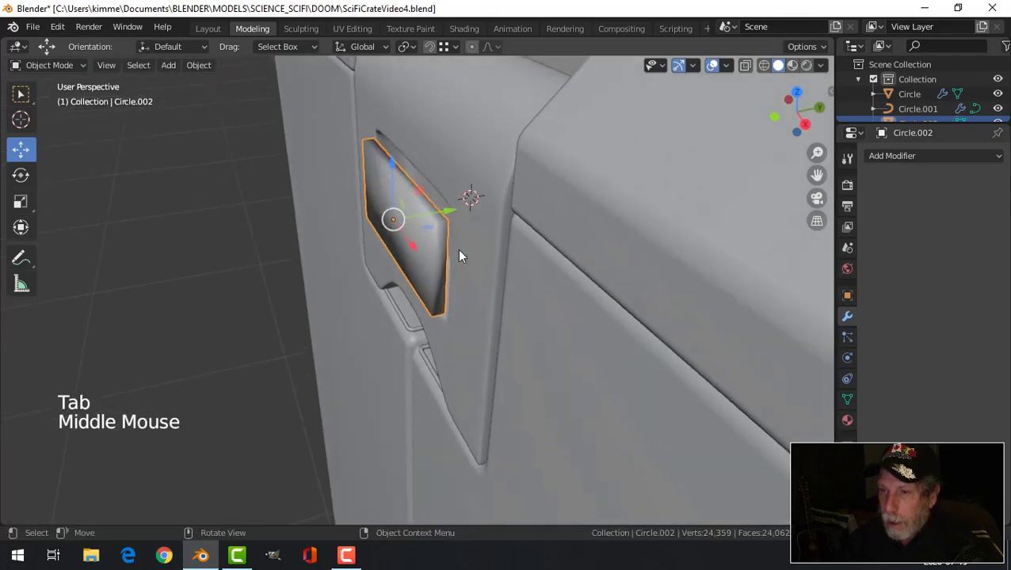
- Bevel the panel's four short corner edges with an offset of 0.0138 m and 5 segments
key("Tab")
scroll(480, 247, "up", 3)
key("2")
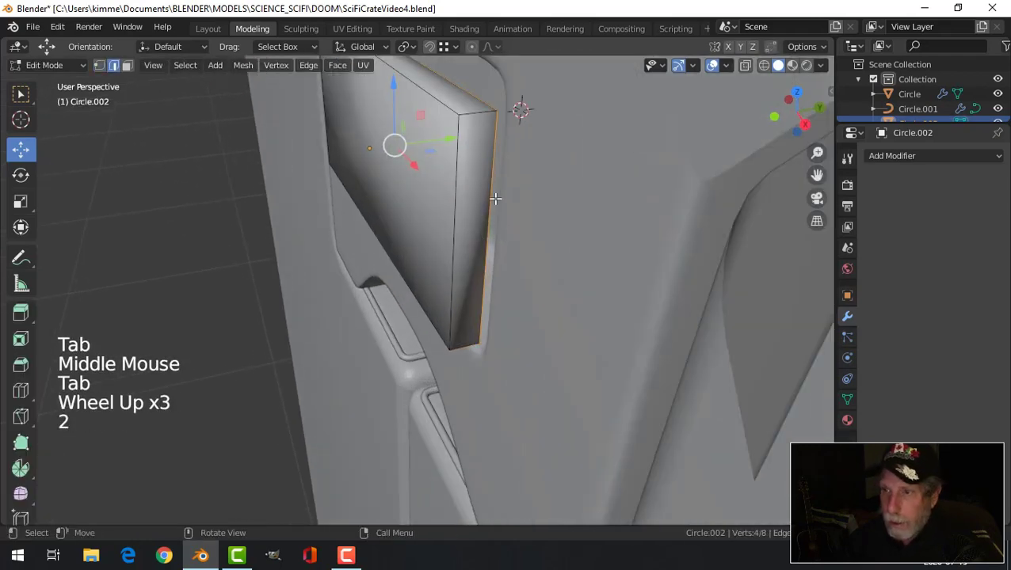
left_click(475, 115)
middle_click_drag(479, 111, 492, 83)
scroll(451, 199, "down", 4)
middle_click_drag(452, 198, 411, 228)
left_click(390, 224, "shift")
scroll(411, 229, "up", 3)
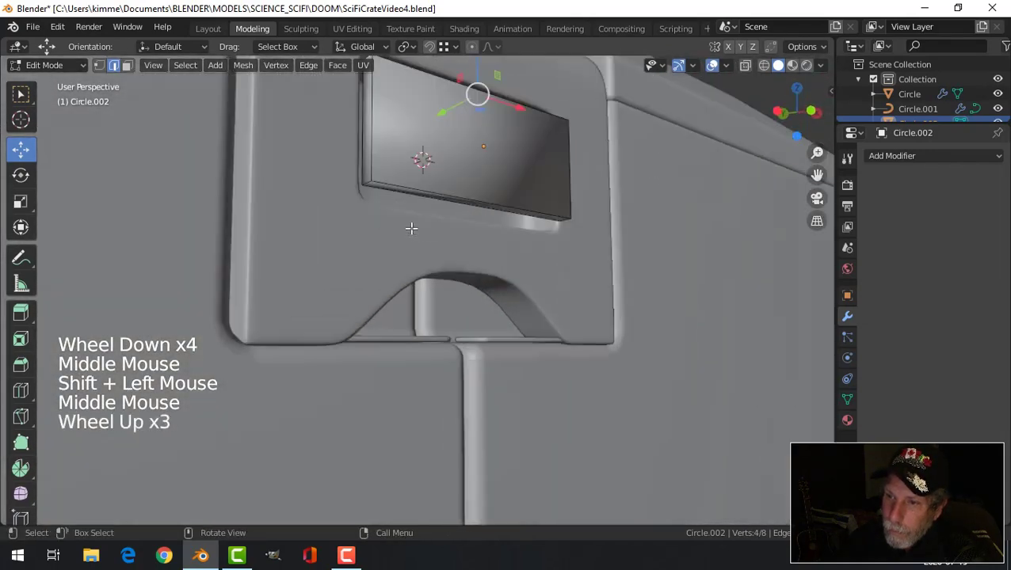
scroll(411, 228, "up", 1)
left_click(570, 203, "shift")
middle_click_drag(571, 202, 450, 219)
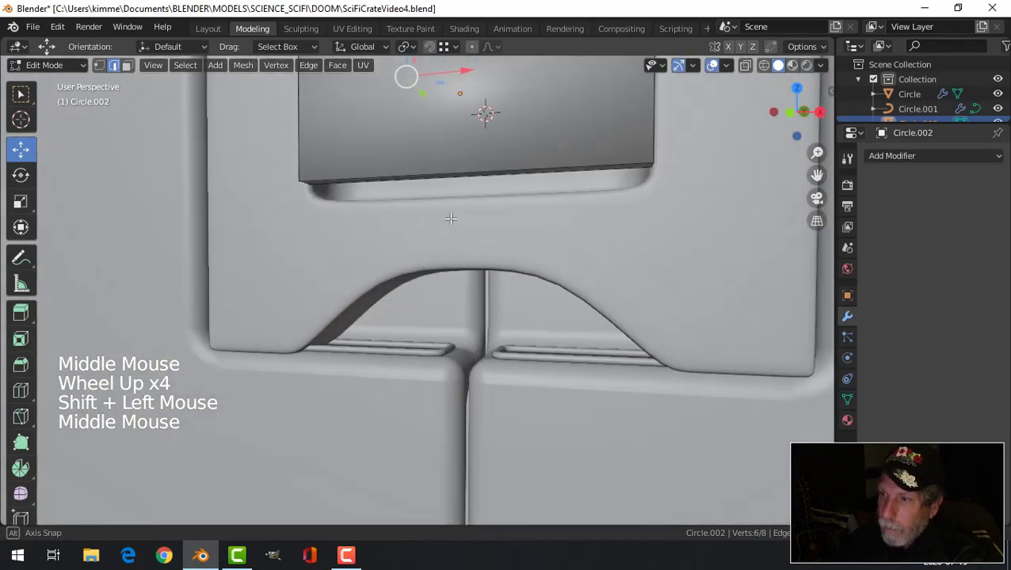
left_click(619, 162, "shift")
middle_click_drag(618, 162, 605, 266)
scroll(643, 263, "down", 3)
key("ctrl+b")
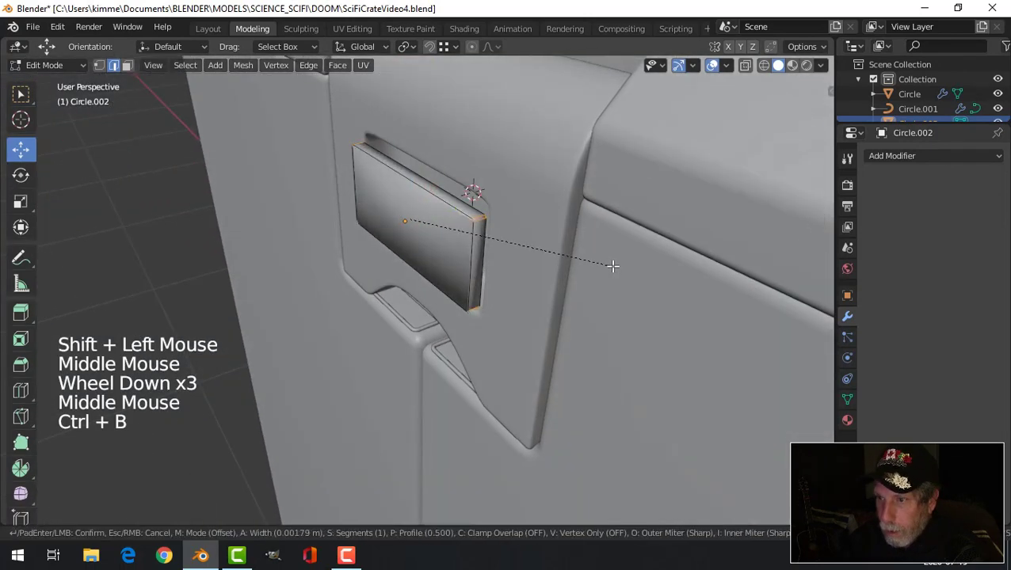
scroll(618, 265, "up", 3)
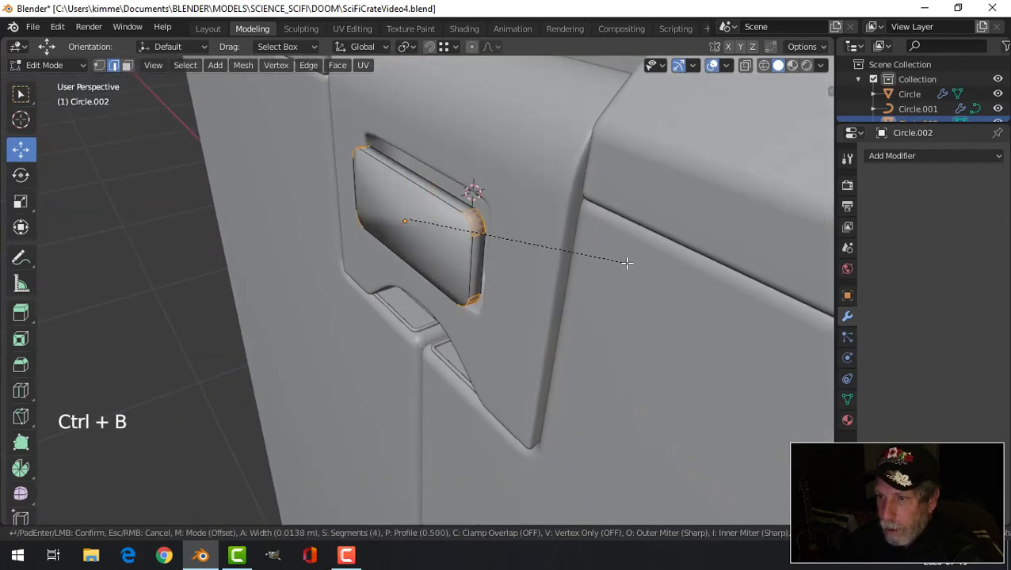
scroll(626, 263, "up", 1)
left_click(626, 264)
middle_click_drag(524, 266, 617, 226)
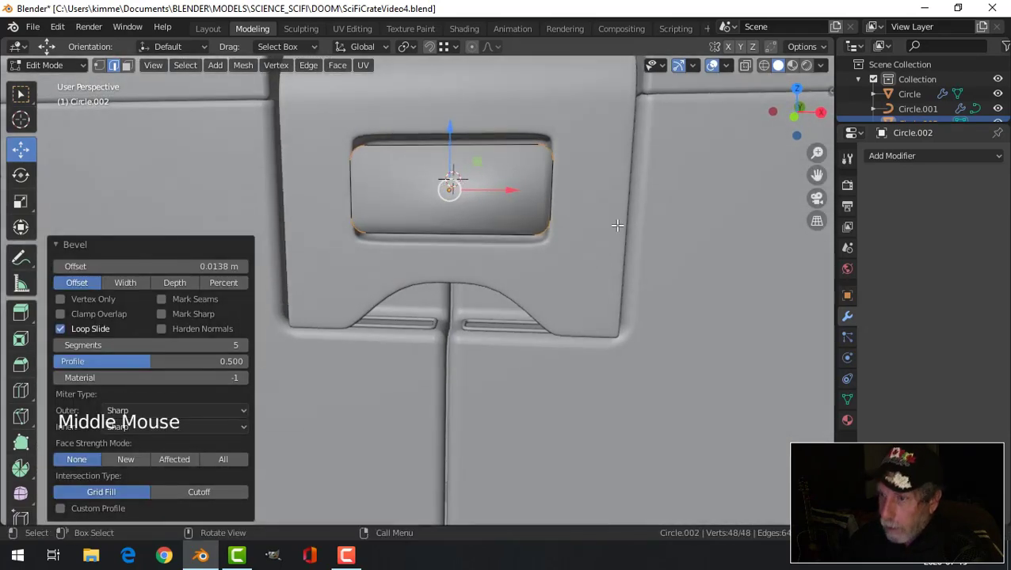
- In front view, scale the whole panel by 1.208 along Z to fill the recess height
key("KP_1")
scroll(617, 226, "up", 1)
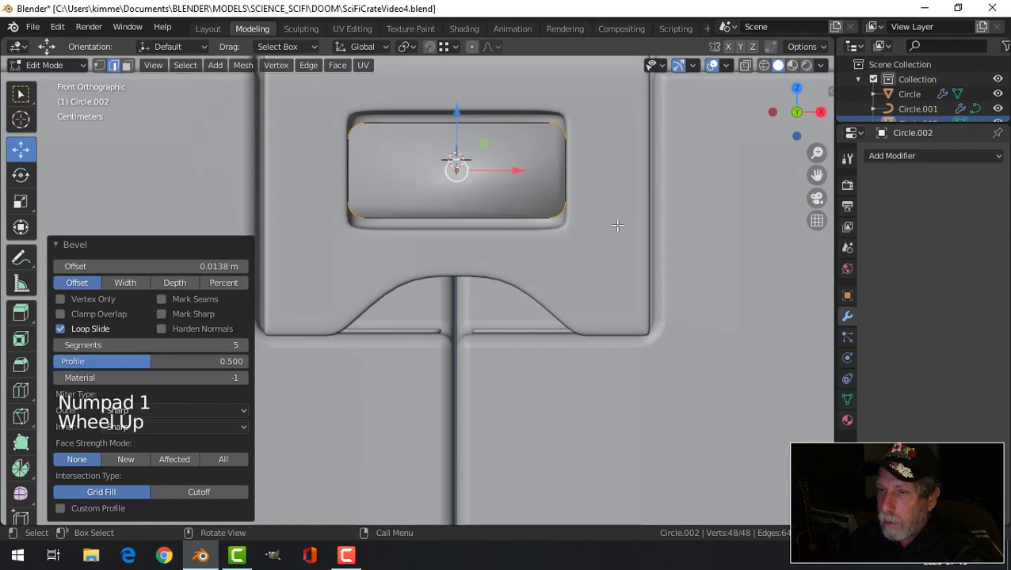
key("a")
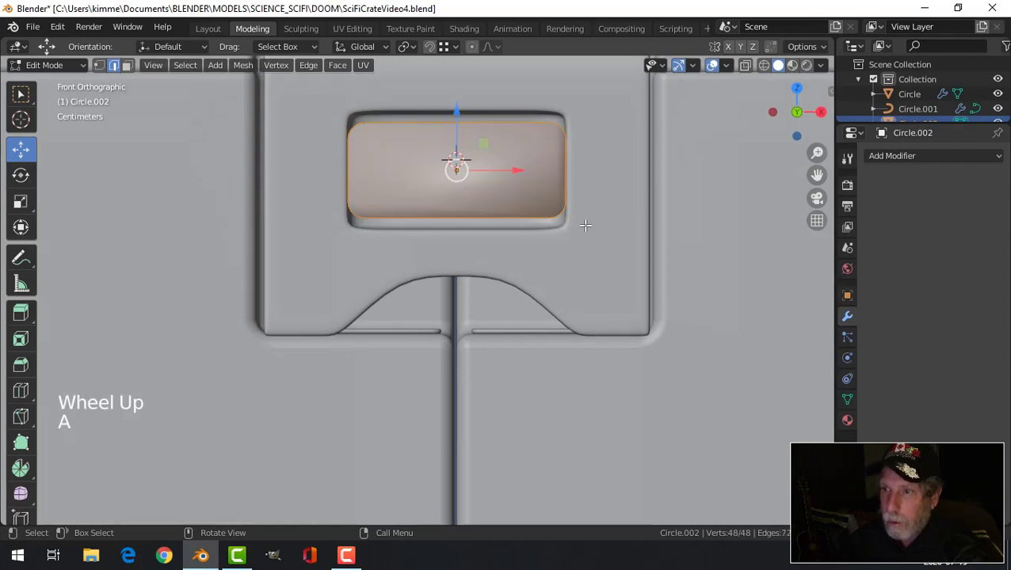
key("s")
key("z")
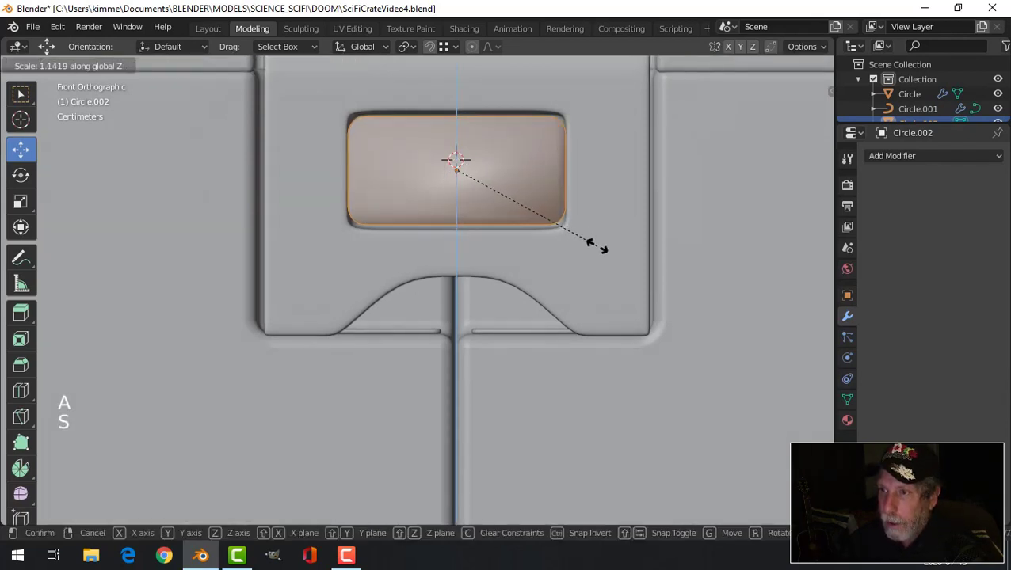
left_click(600, 259)
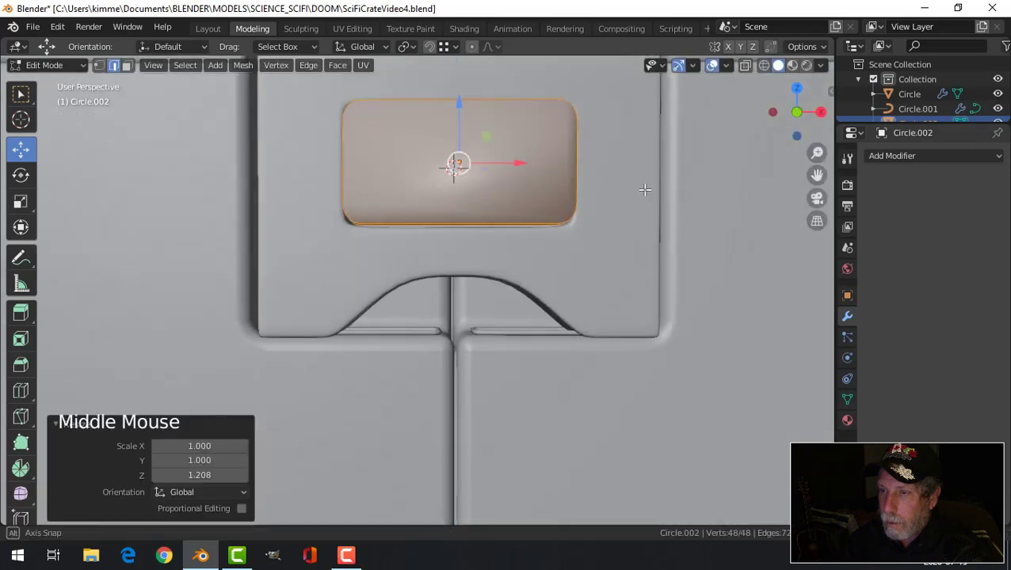
- Push the panel inward along Y and bevel its front outline loop by 0.00108 m with 5 segments
middle_click_drag(600, 259, 487, 197)
left_click_drag(457, 183, 478, 165)
key("alt+a")
left_click(490, 166, "alt+shift")
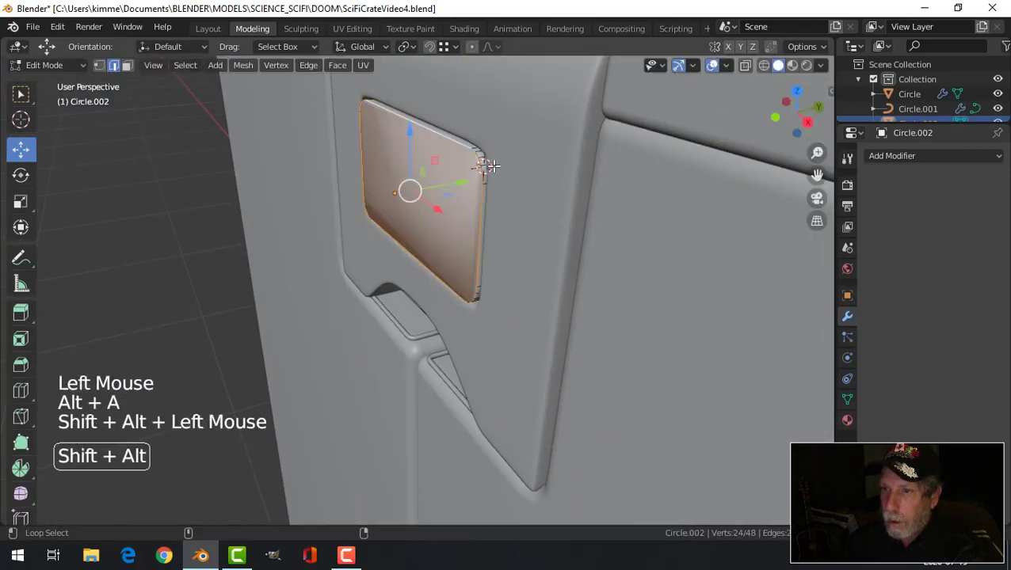
key("ctrl+b")
left_click(541, 193)
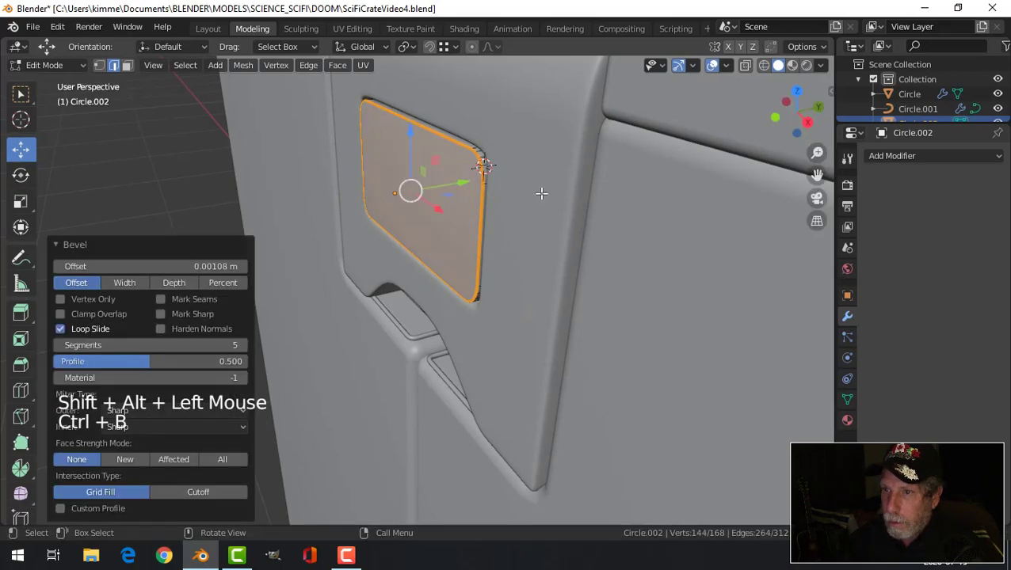
- Return to Object Mode and move the panel slightly deeper into the recess along Y
key("alt+a")
key("Tab")
key("alt+a")
mouse_move(467, 197)
middle_mouse_down()
mouse_move(498, 181)
mouse_move(505, 203)
mouse_move(488, 164)
mouse_move(478, 191)
middle_mouse_up()
left_click(487, 165)
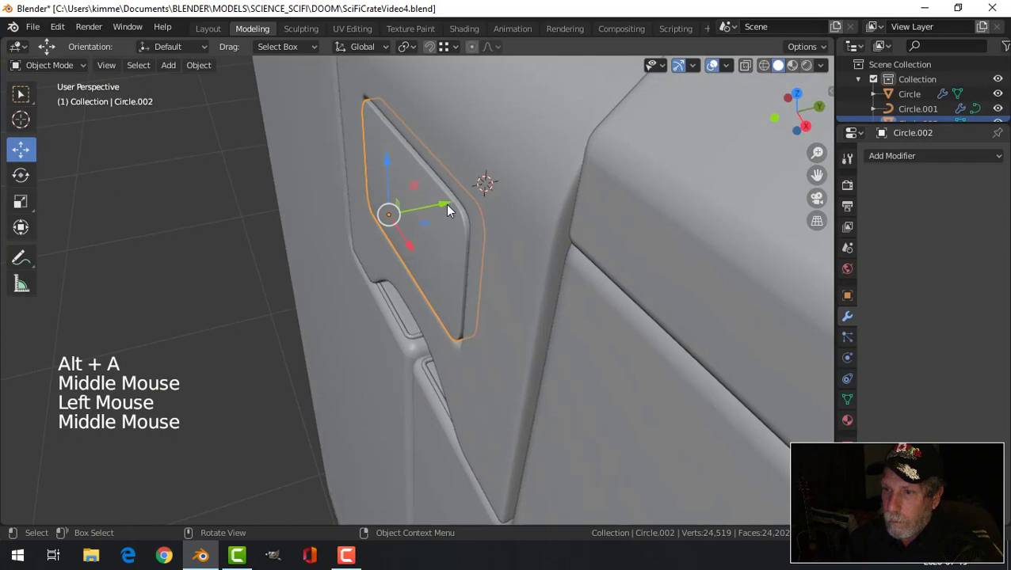
left_click_drag(445, 203, 457, 204)
key("alt+a")
middle_click_drag(459, 228, 550, 190)
scroll(570, 189, "down", 1)
scroll(570, 188, "down", 2)
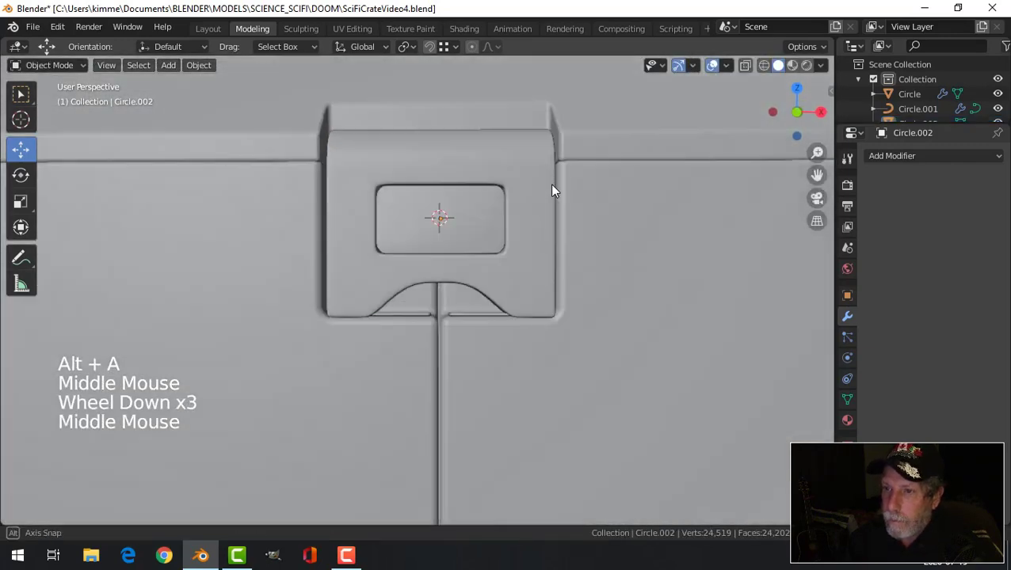
- Open the panel in Edit Mode from the front view and switch the display to wireframe
scroll(528, 219, "up", 3)
left_click(492, 202)
middle_click_drag(492, 203, 554, 227, "shift")
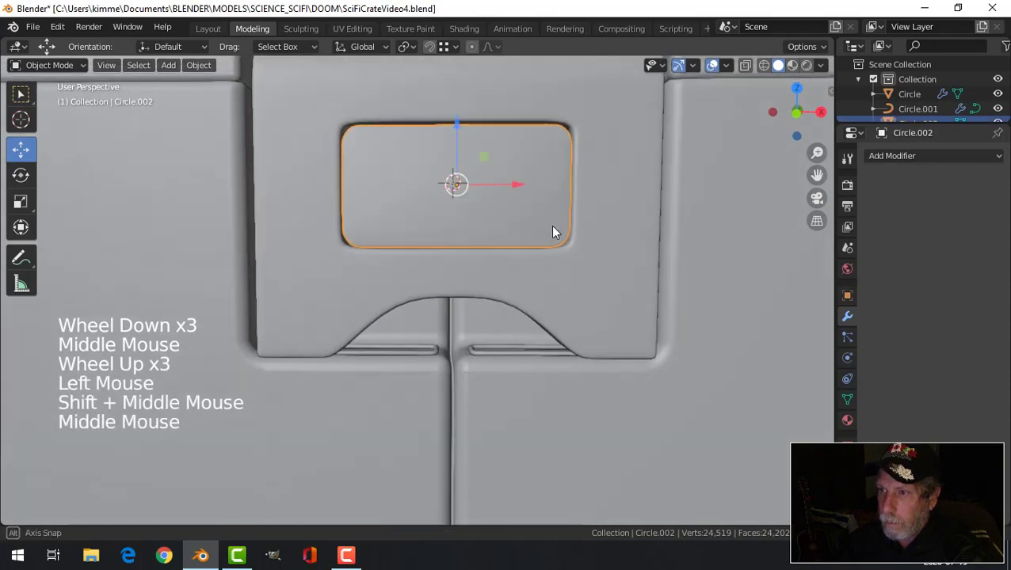
key("KP_1")
scroll(561, 220, "up", 4)
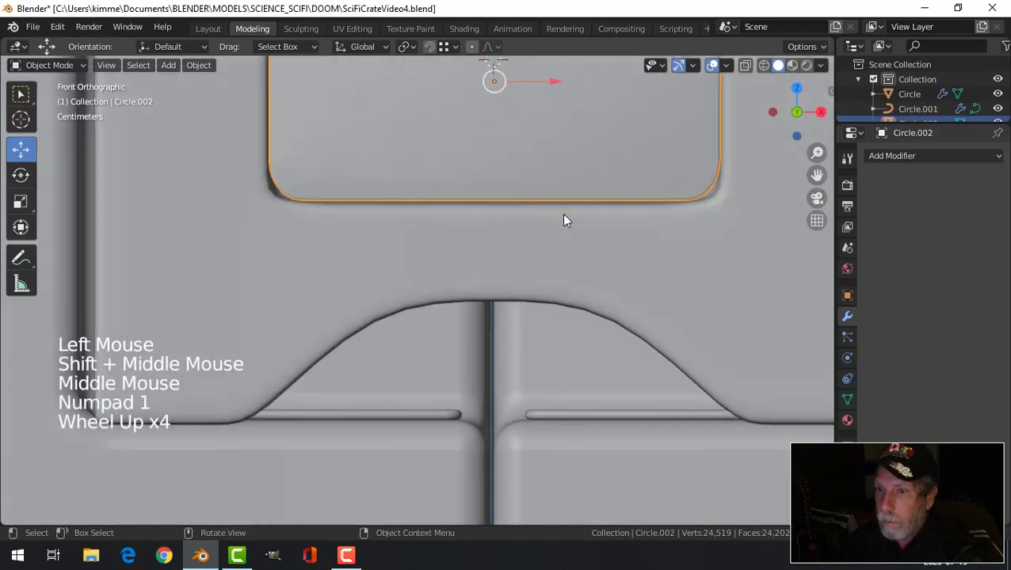
scroll(566, 206, "down", 2)
middle_click_drag(568, 189, 541, 239, "shift")
key("Tab")
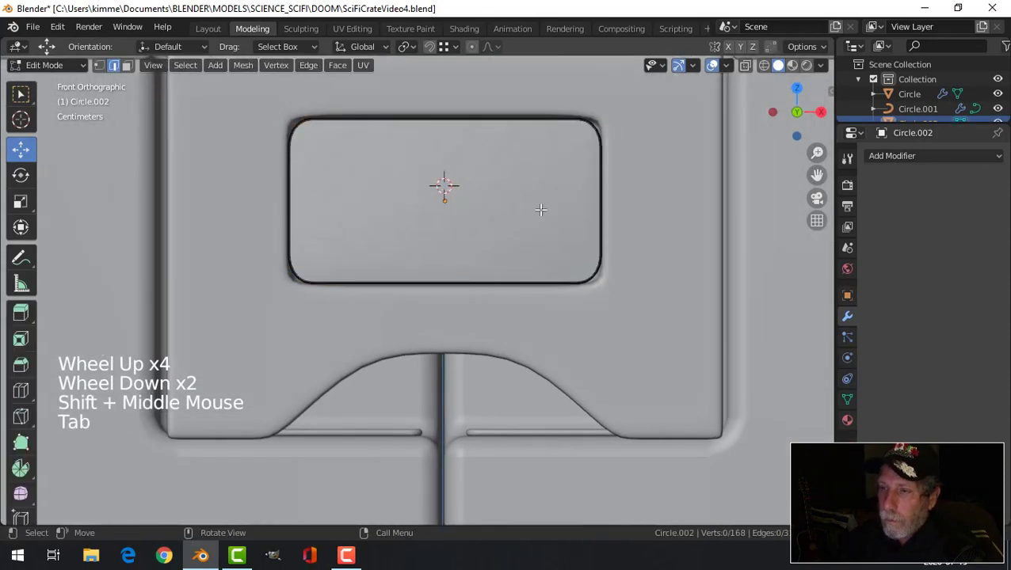
key("z")
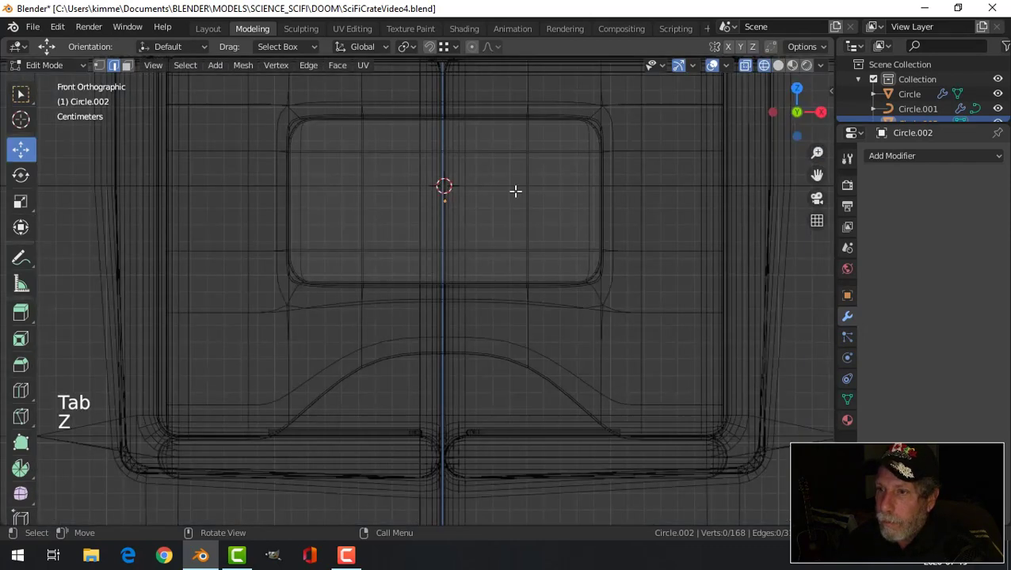
key("b")
left_click_drag(247, 83, 326, 322)
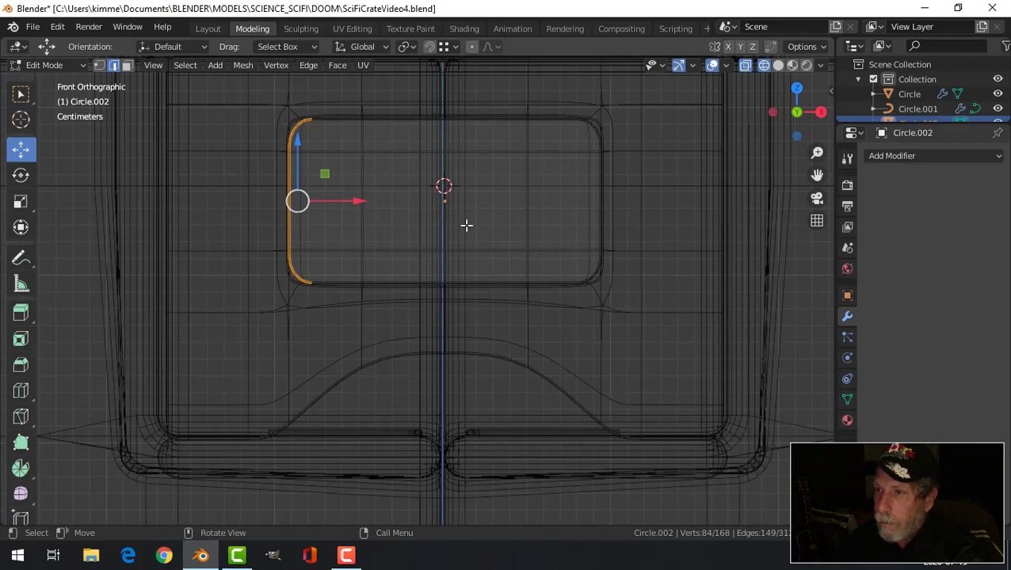
key("alt+a")
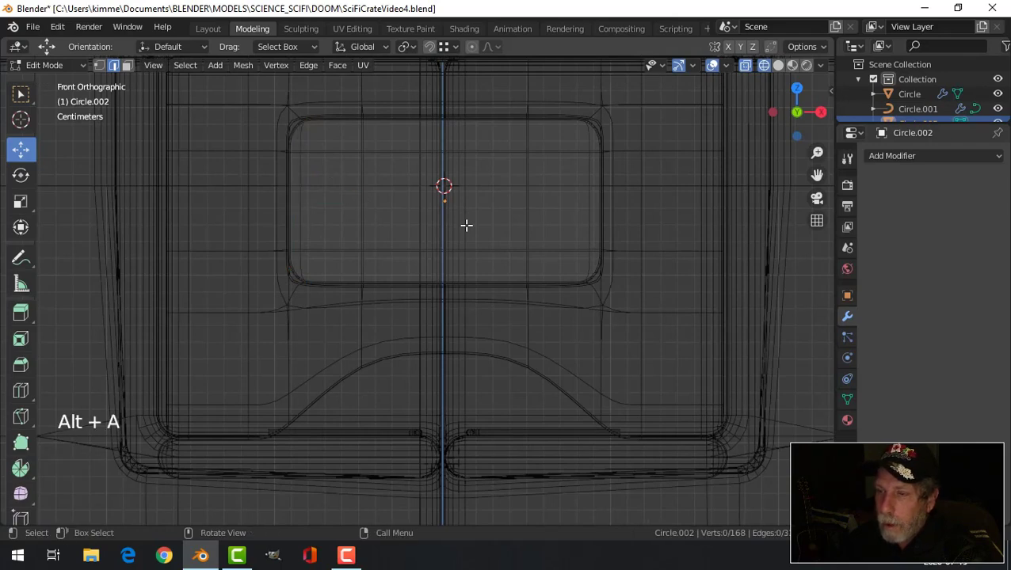
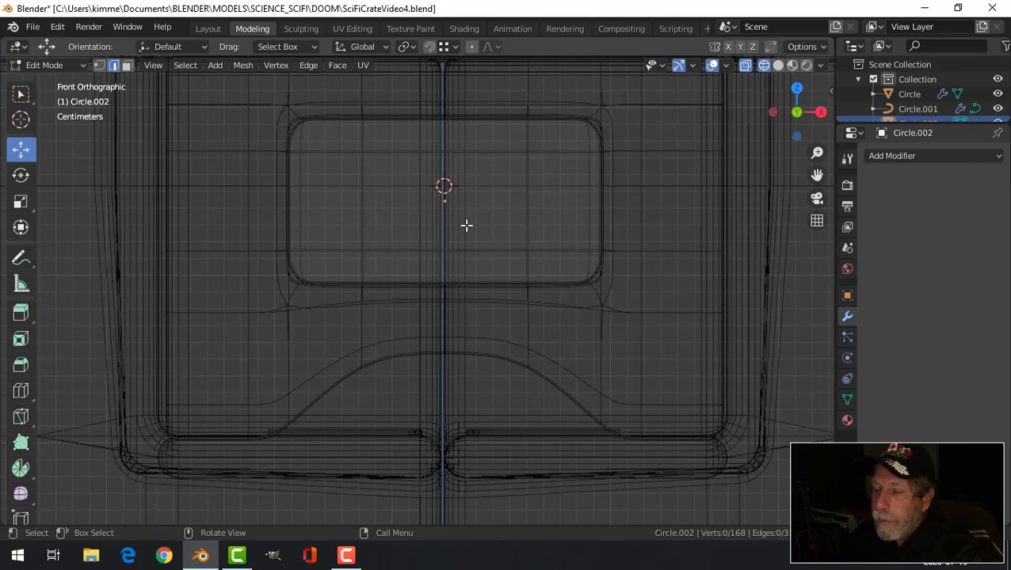
- Switch from the panel to the latch plate and open it in Edit Mode with nothing selected
key("Tab")
left_click(639, 153)
key("Tab")
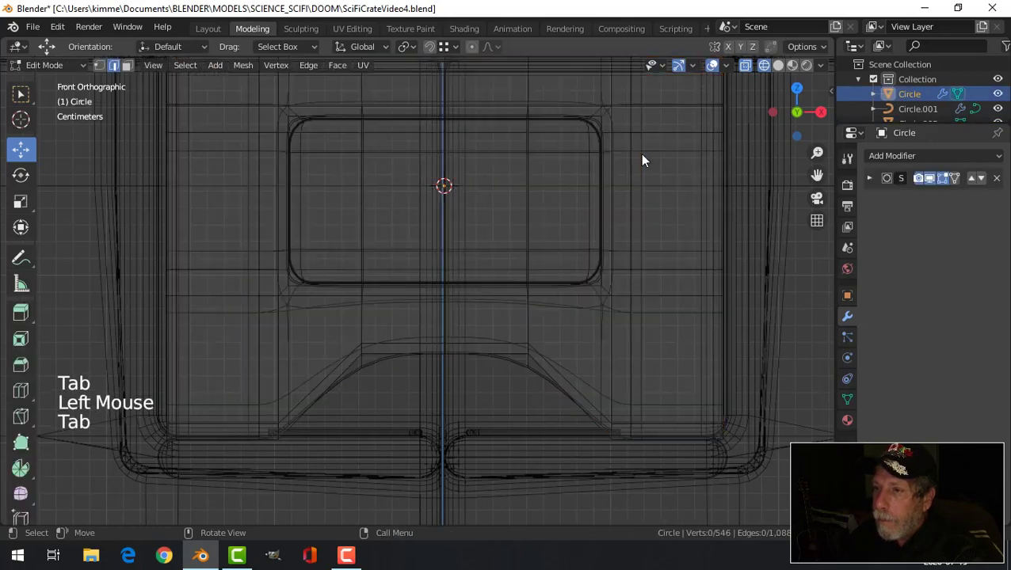
left_click(632, 150, "alt+shift")
key("alt+a")
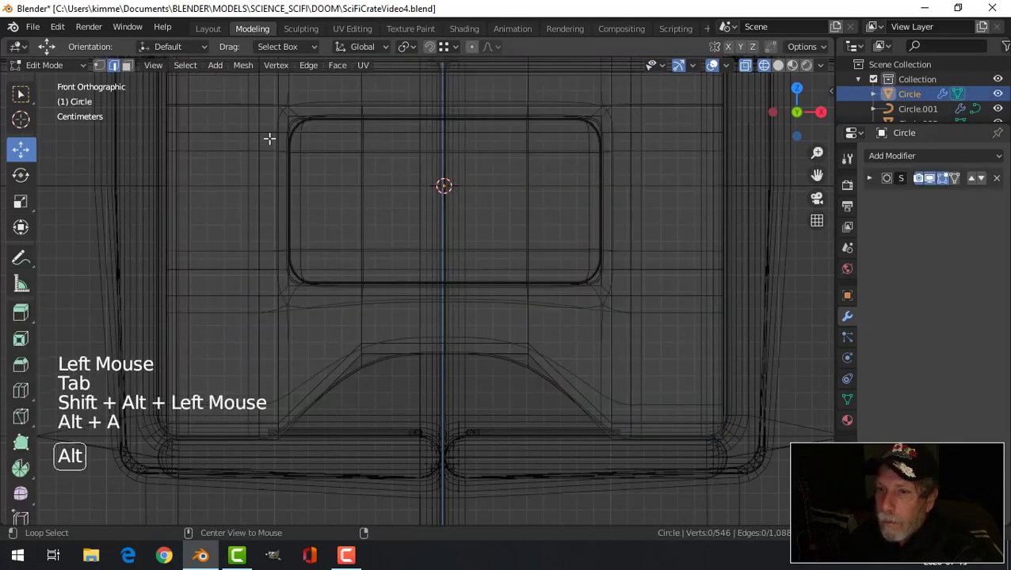
- Scale the plate's two horizontal edge loops through the recess to about 0.84 along Z, then return to solid shading and Object Mode
left_click(339, 153, "alt+shift")
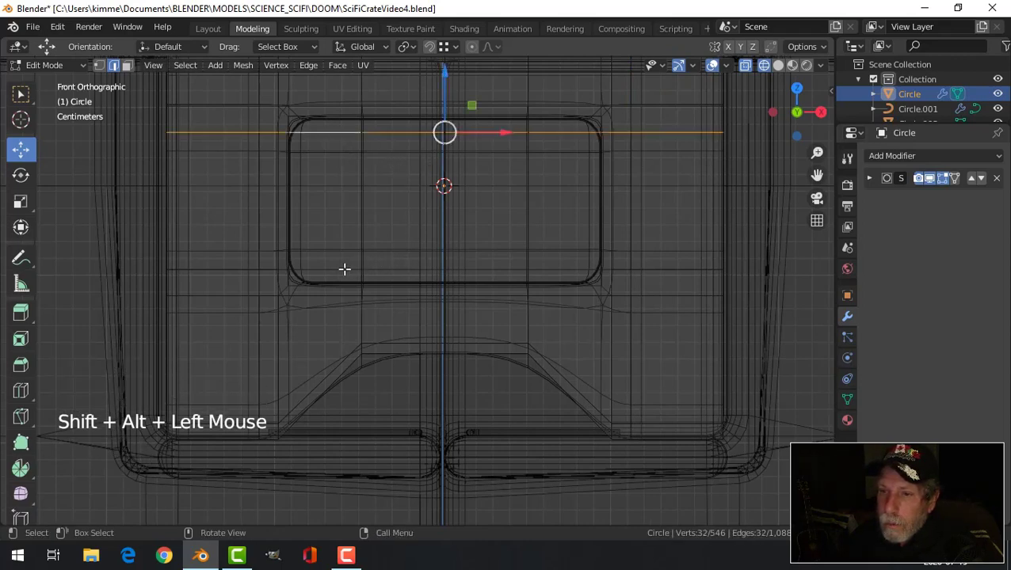
left_click(372, 264, "alt+shift")
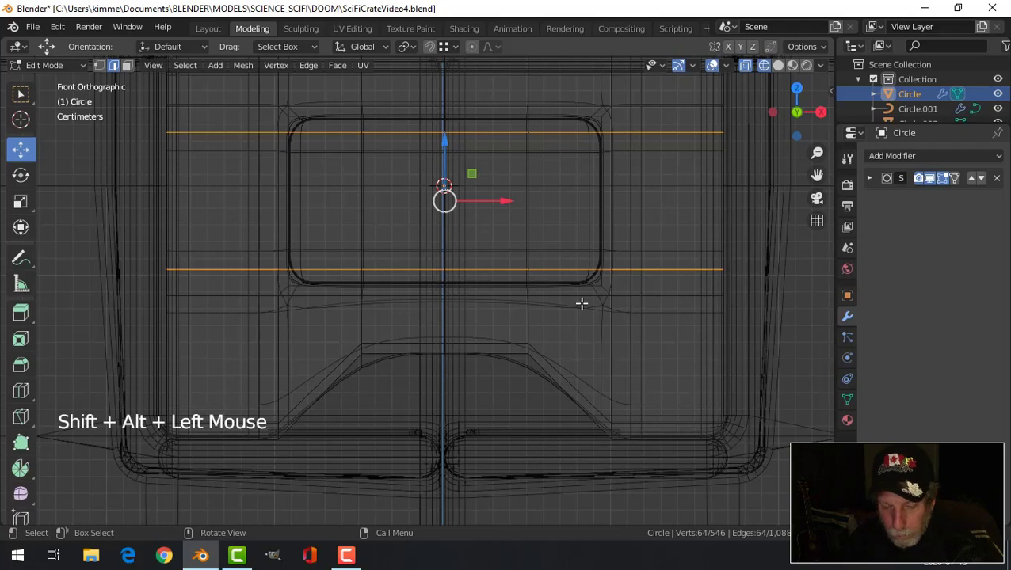
key("s")
key("z")
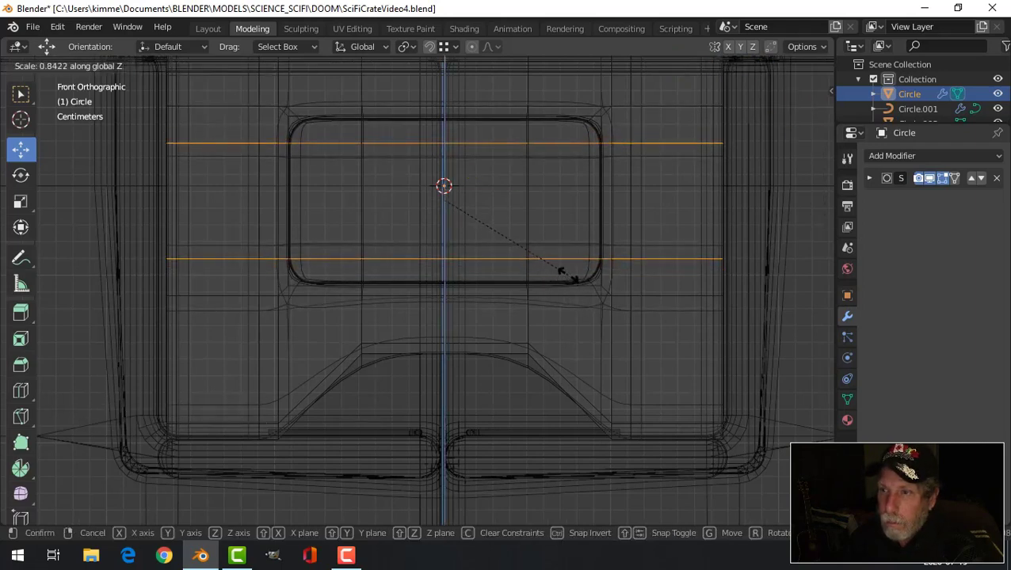
left_click(561, 271)
key("alt+a")
key("z")
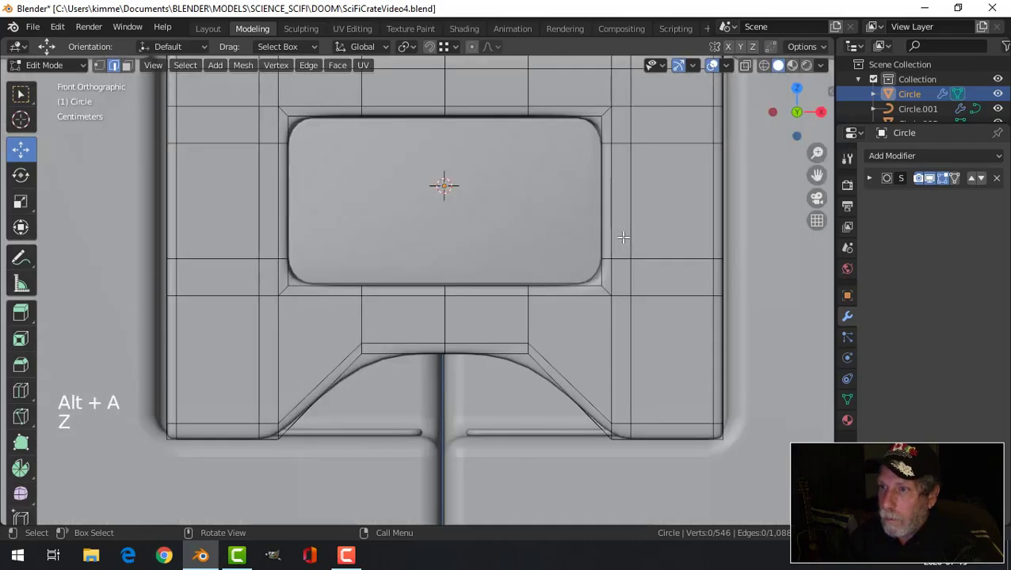
middle_click_drag(591, 263, 584, 264)
key("Tab")
key("alt+a")
scroll(551, 267, "down", 7)
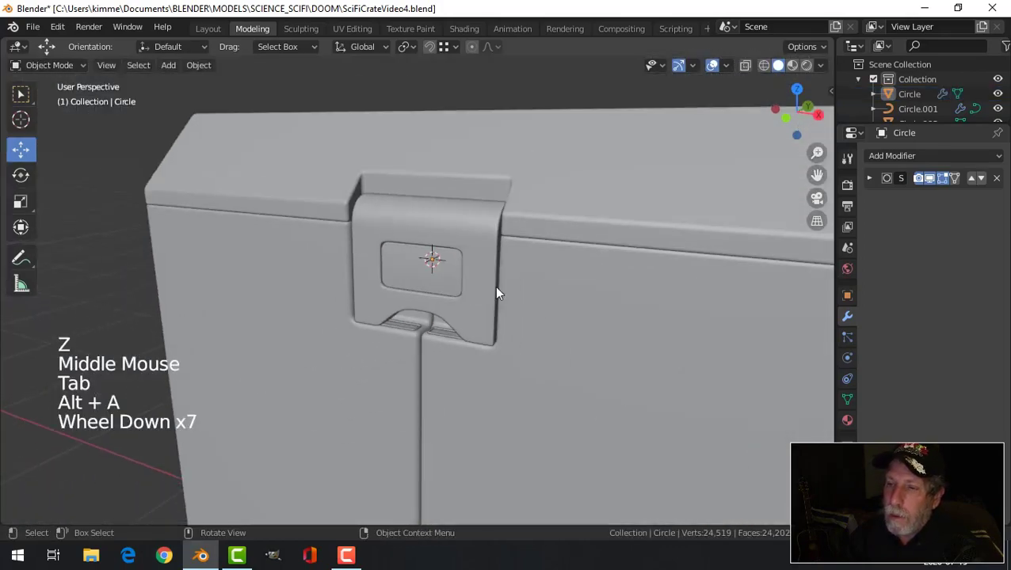
- Select the recessed panel, set its origin to its geometry and snap the 3D cursor to it
middle_click_drag(496, 291, 537, 228)
scroll(519, 313, "up", 2)
scroll(539, 293, "up", 2)
scroll(581, 285, "up", 2)
left_click(537, 228)
scroll(570, 278, "down", 2)
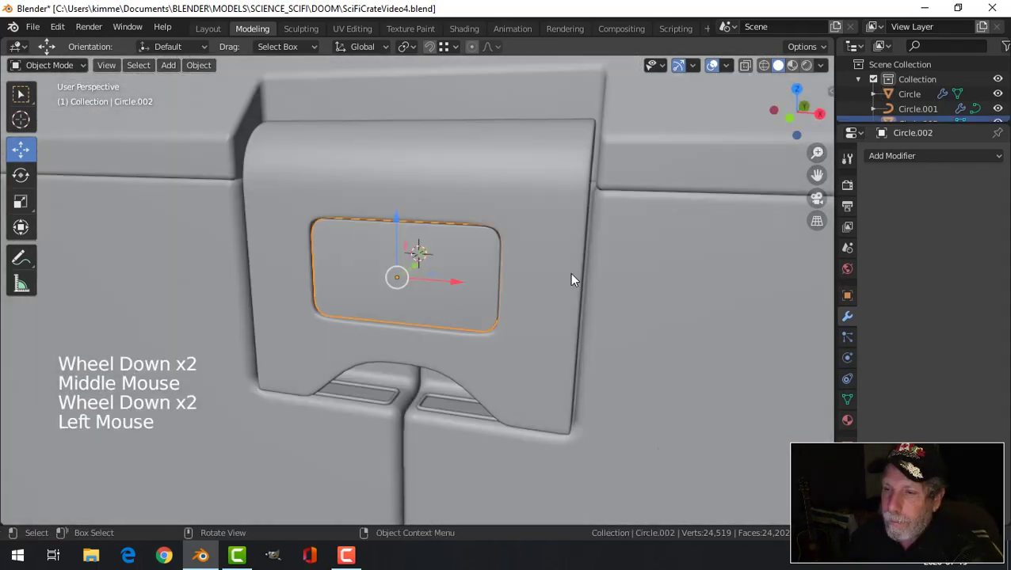
left_click(198, 65)
mouse_move(229, 101)
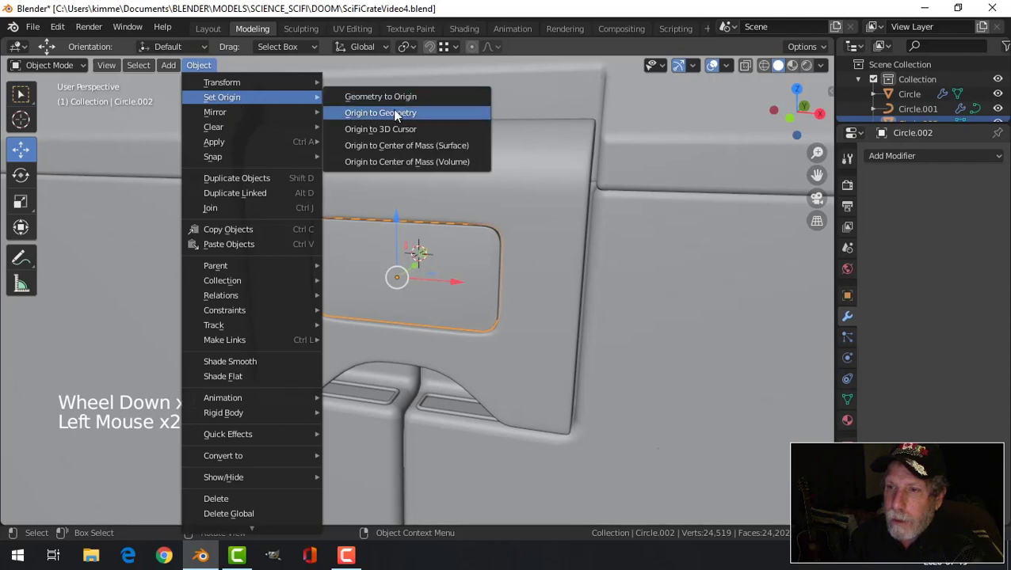
left_click(391, 111)
middle_click_drag(512, 219, 490, 218)
key("shift+s")
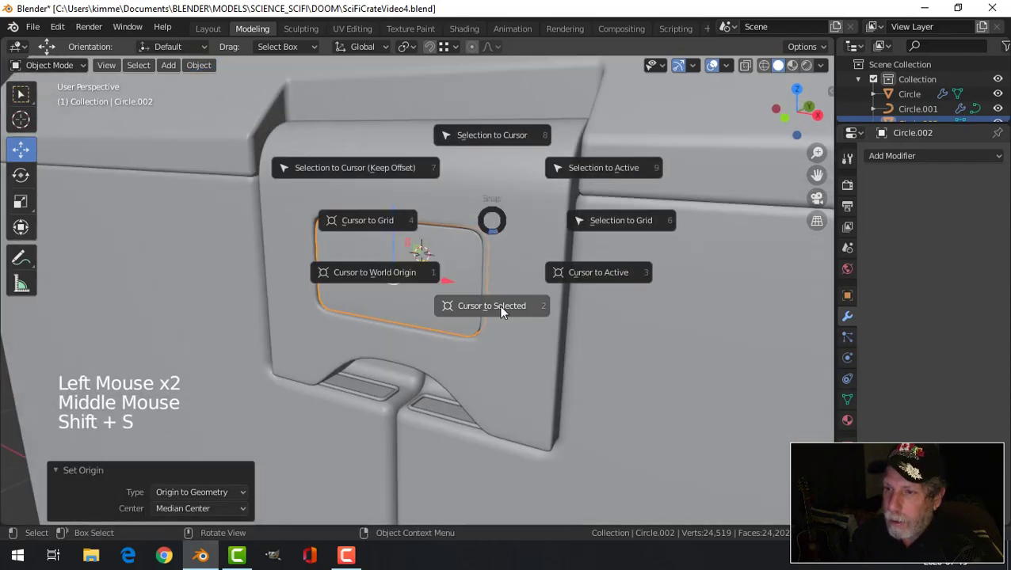
middle_click_drag(476, 279, 498, 269)
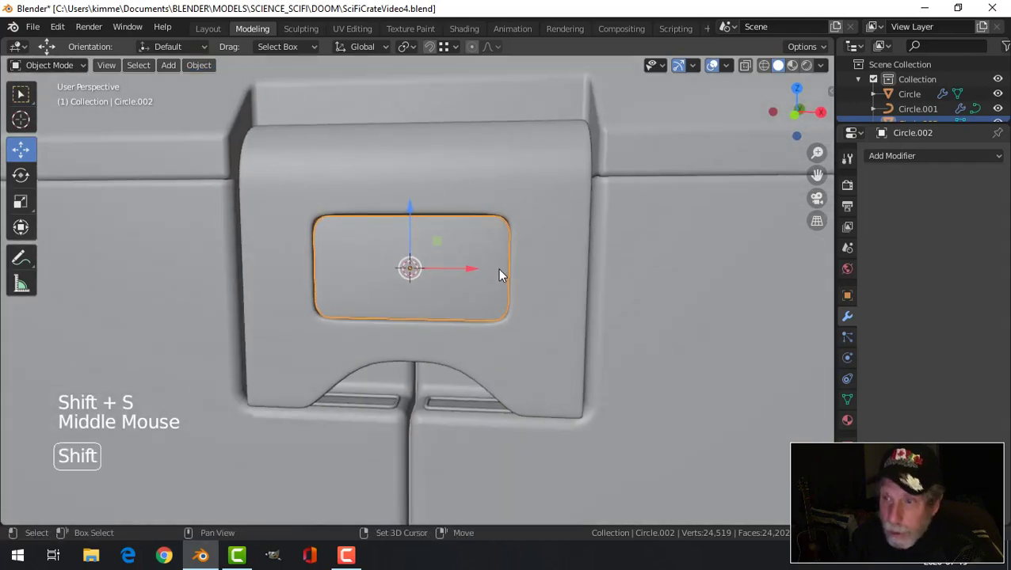
- Add a 32-vertex cylinder at the 3D cursor and scale its mesh down to about 0.034 in Edit Mode
key("shift+a")
mouse_move(515, 238)
left_click(564, 311)
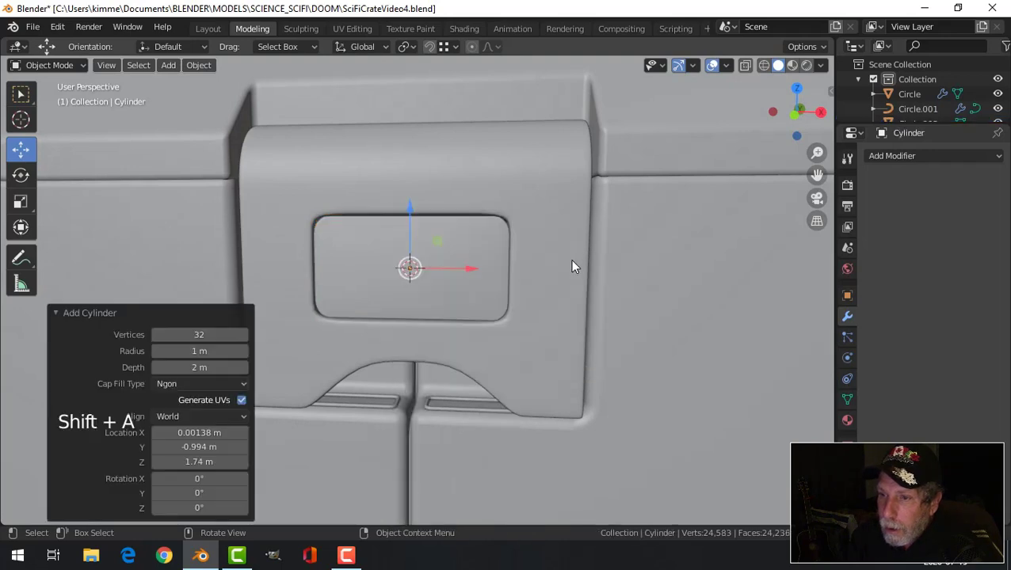
scroll(570, 266, "down", 3)
middle_click_drag(570, 266, 501, 284)
scroll(500, 285, "down", 6)
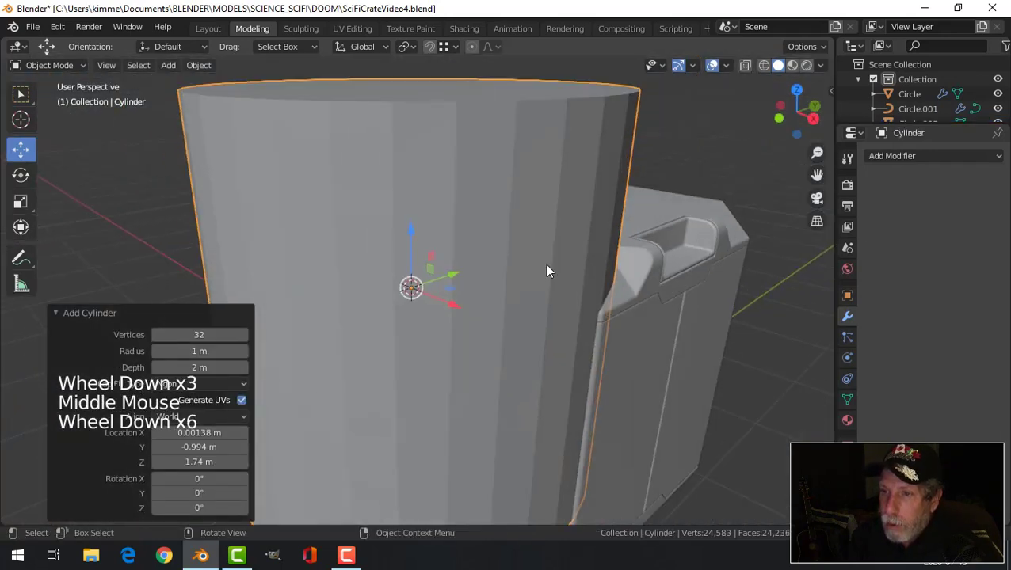
key("Tab")
key("s")
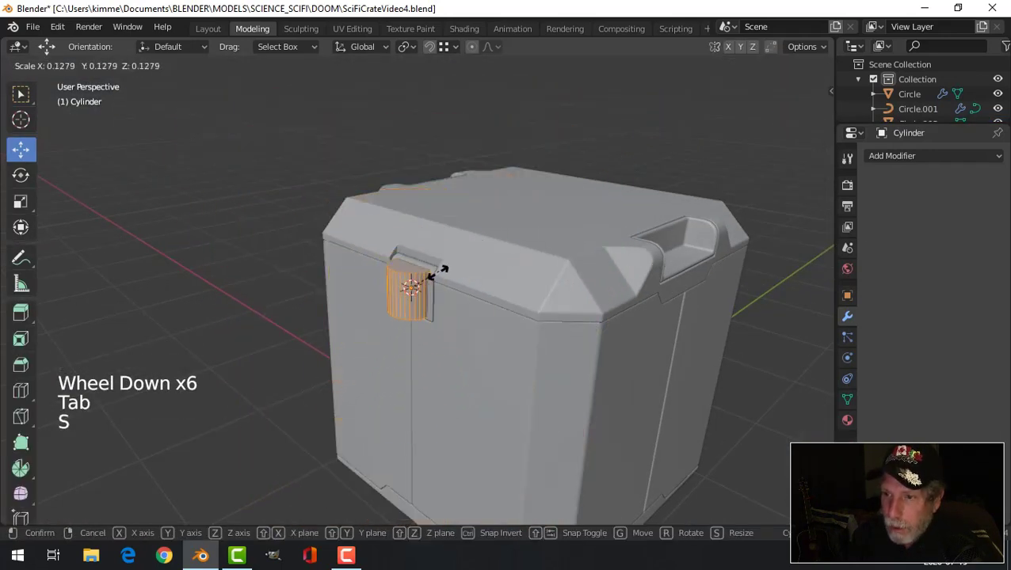
left_click(410, 289)
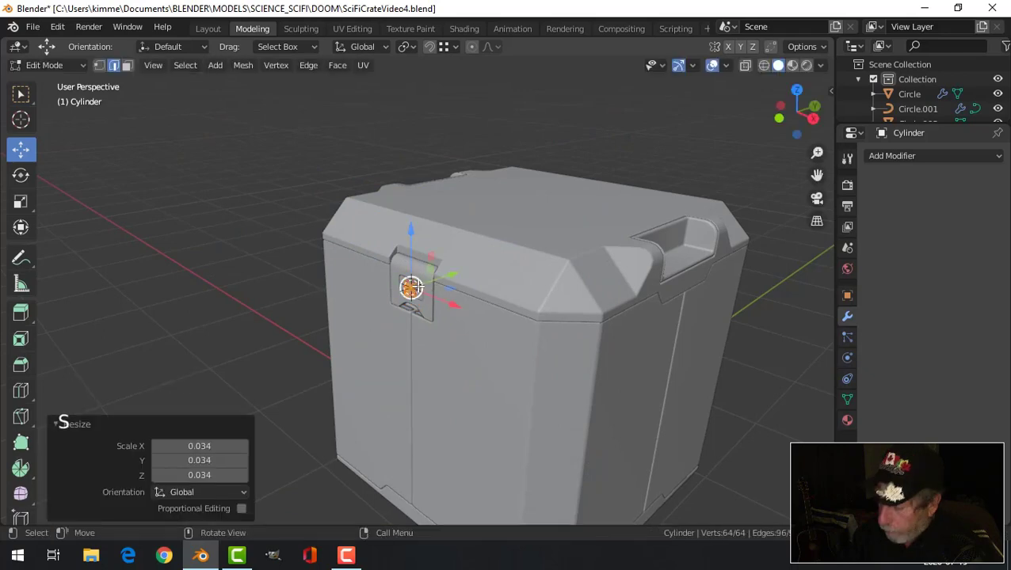
- Frame the small cylinder and scale its mesh down further to about 0.28 so it suits the panel
key("KP_Decimal")
scroll(417, 291, "down", 5)
key("s")
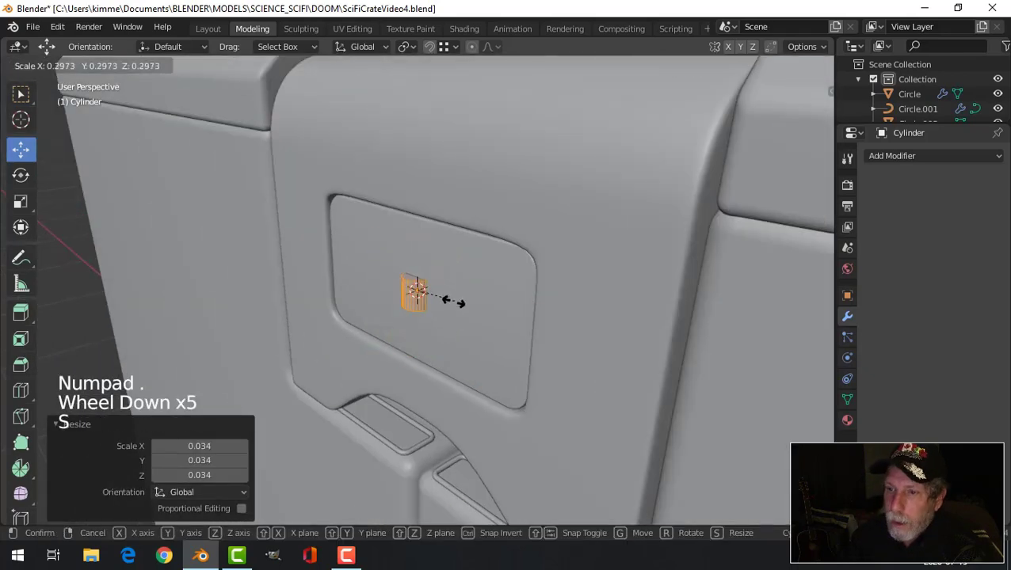
left_click(453, 301)
- Select only the cylinder's top face and bevel its rim with 5 segments and an offset of about 0.0035 m
middle_click_drag(489, 309, 522, 303)
scroll(444, 327, "up", 2)
scroll(521, 303, "up", 3)
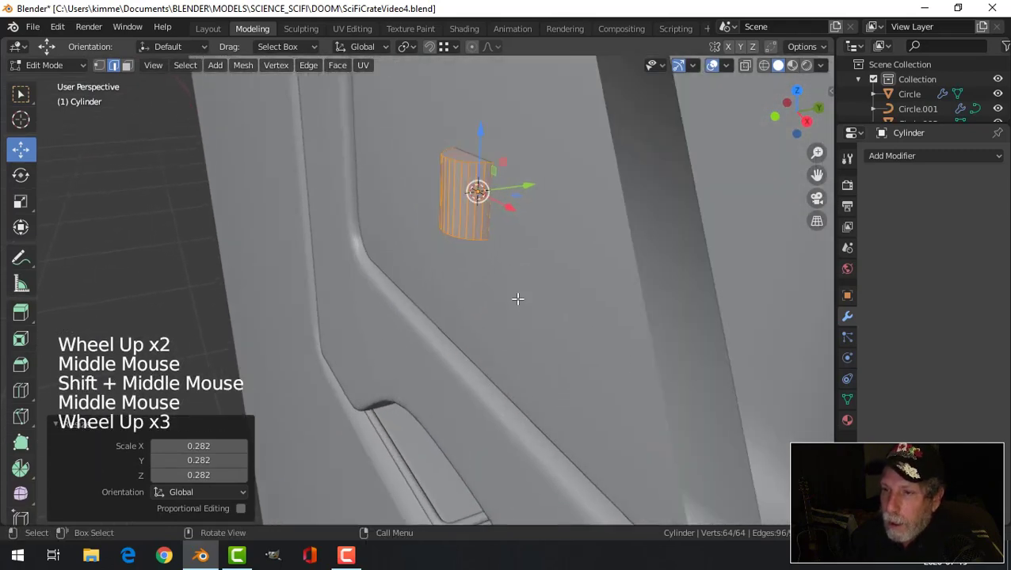
key("alt+a")
middle_click_drag(530, 262, 526, 266, "shift")
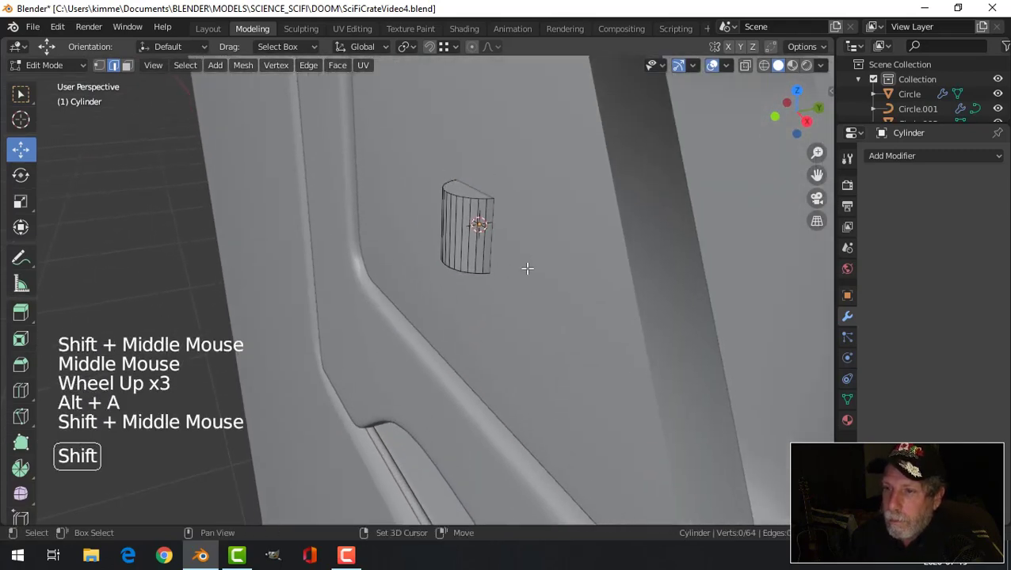
key("3")
left_click(477, 192)
key("ctrl+b")
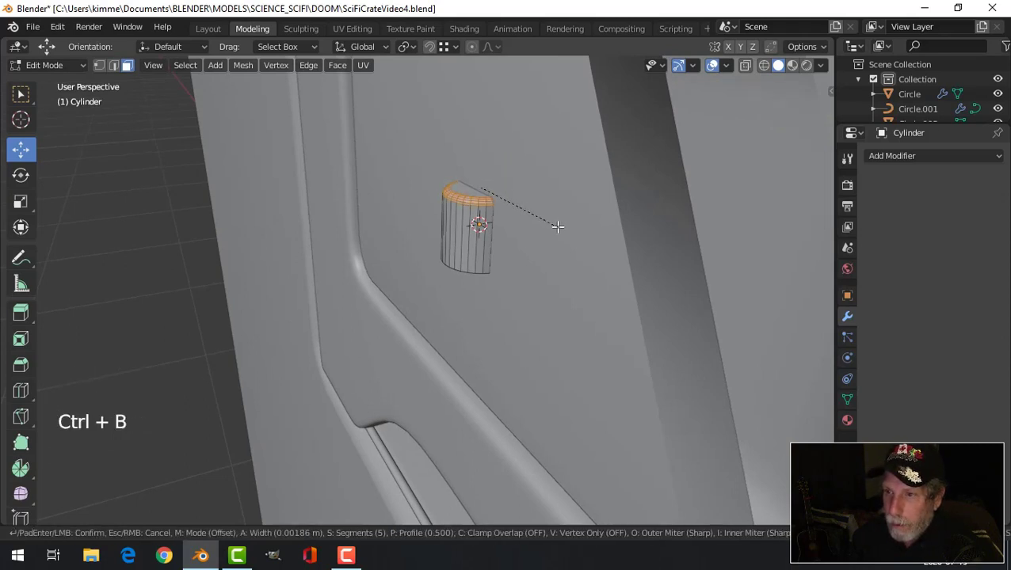
left_click(560, 231)
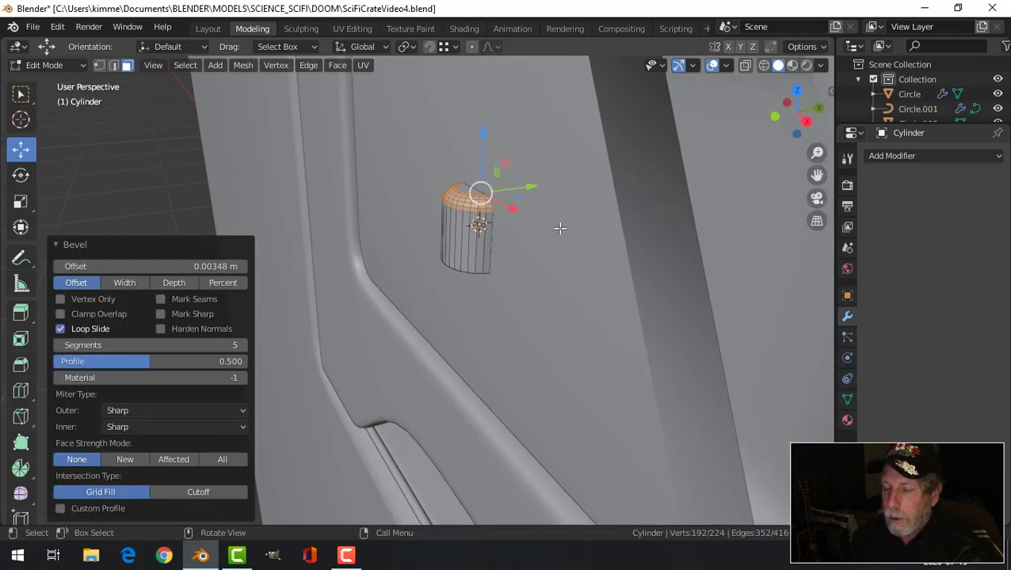
- Rotate the whole cylinder mesh -90° about X and shift it about 0.0014 m along Y
key("a")
key("r")
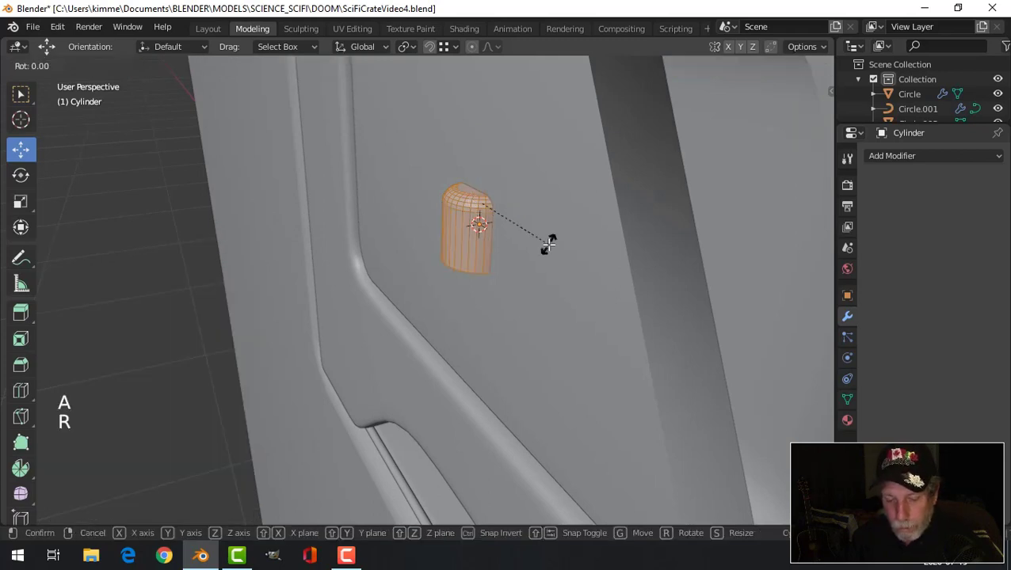
key("x")
key("0")
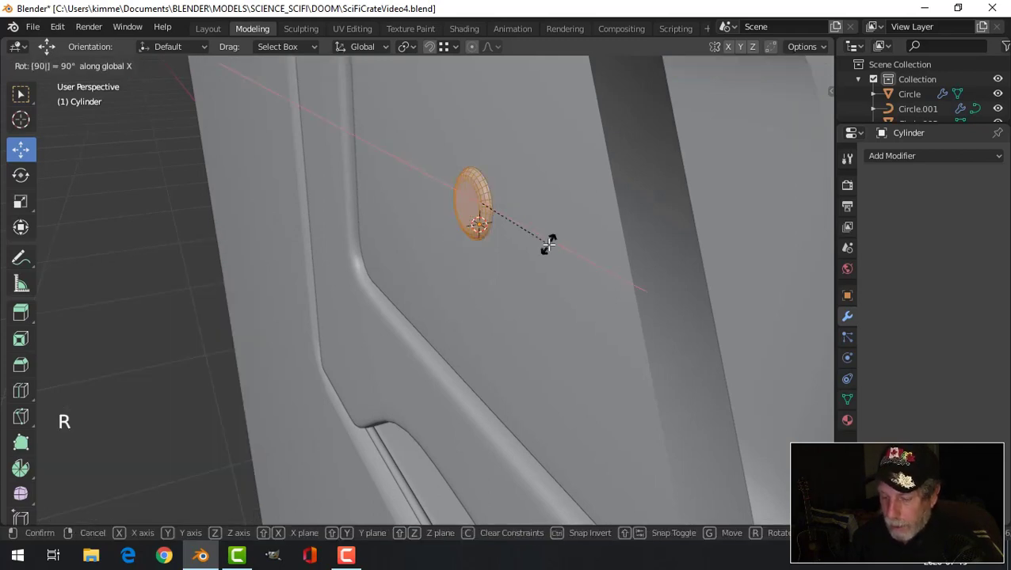
key("minus")
key("Return")
scroll(523, 226, "down", 2)
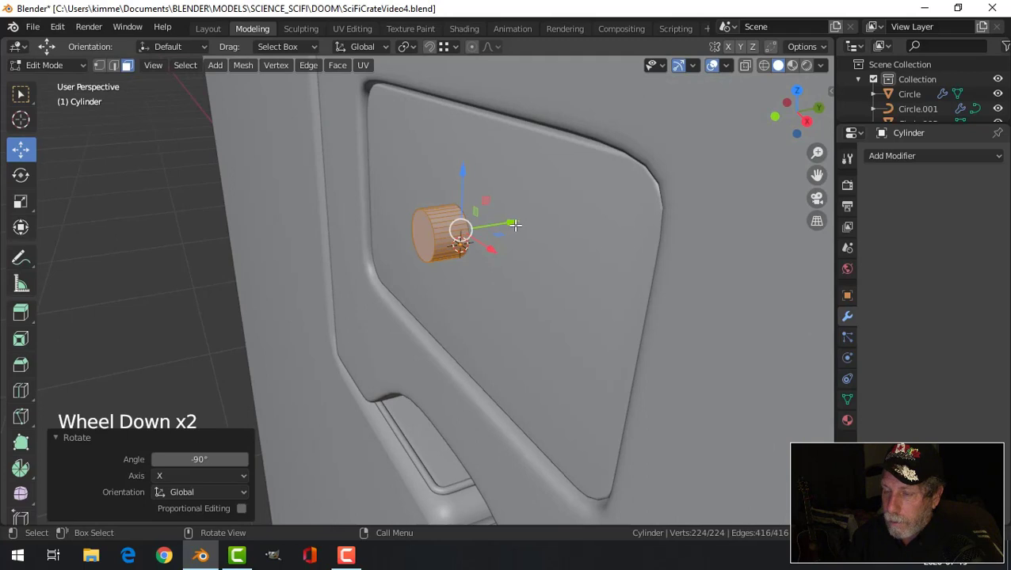
mouse_move(510, 222)
left_mouse_down()
mouse_move(463, 232)
mouse_move(510, 223)
left_mouse_up()
- In front view, move the cylinder mesh to the panel's upper-left corner, about -0.075 m in X and 0.025 m in Z, and return to Object Mode
key("KP_1")
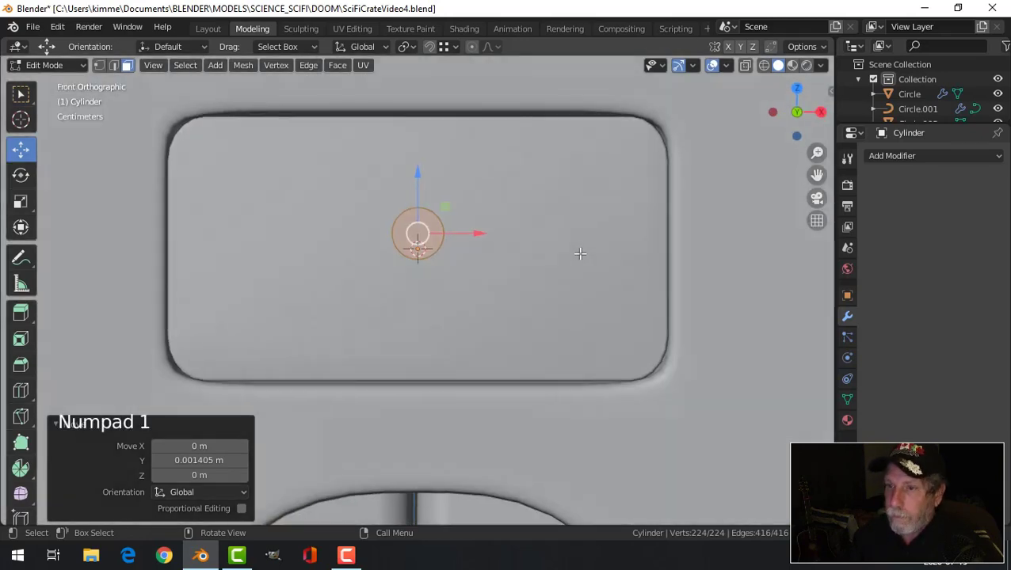
key("g")
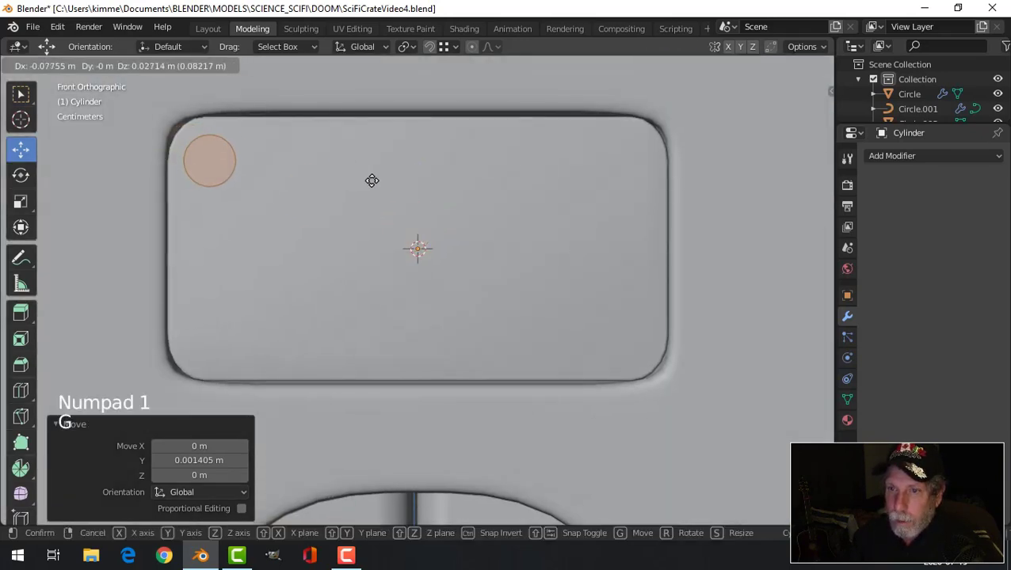
left_click(379, 186)
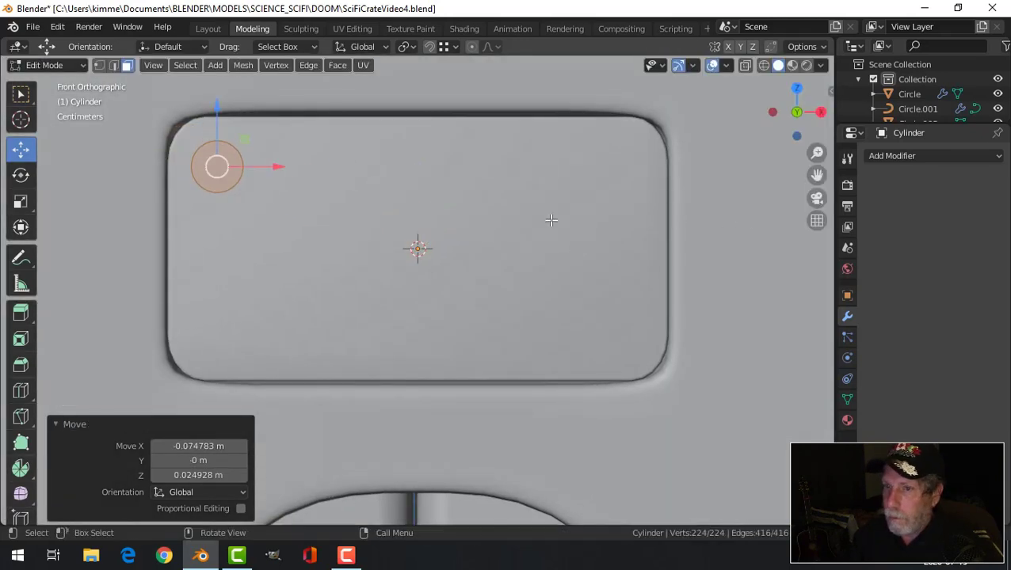
key("Tab")
- Add an Array modifier with count 6 and relative X offset 1.4, and nudge the row about 0.0017 m along X
left_click(888, 156)
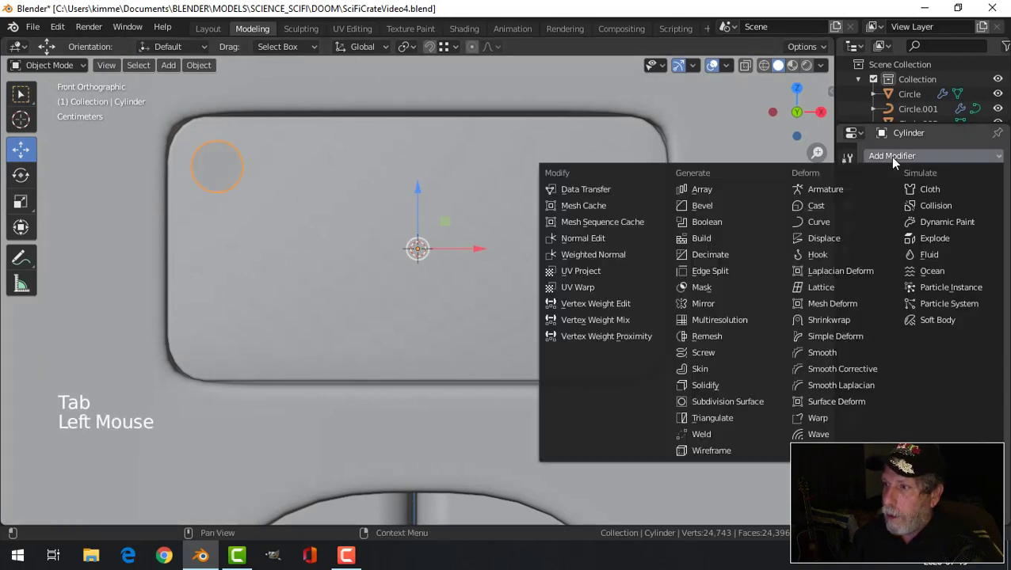
left_click(756, 188)
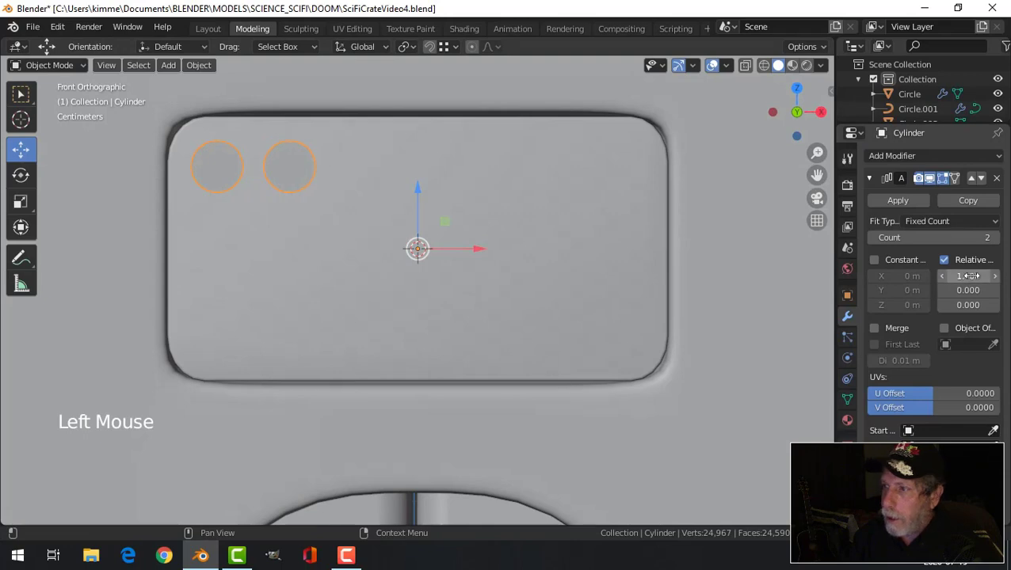
left_click(995, 237)
left_click(995, 238)
left_click(995, 238)
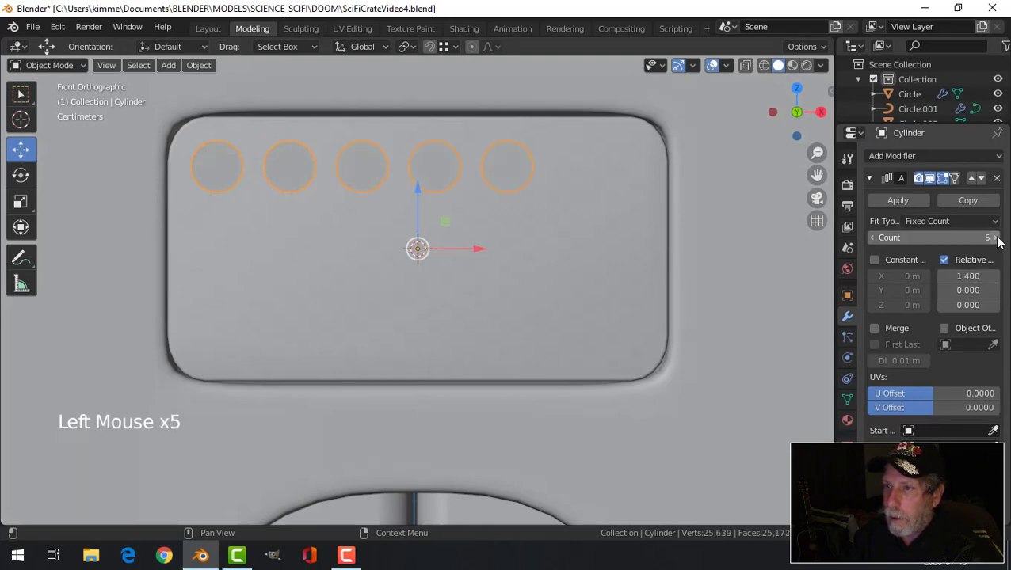
left_click(995, 238)
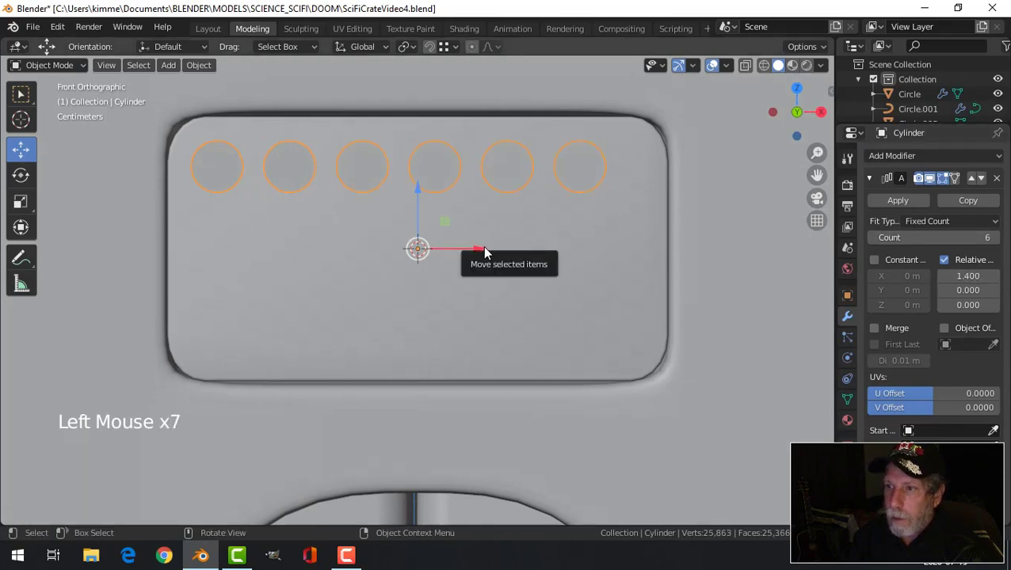
left_click_drag(485, 252, 491, 249)
- Duplicate the row of cylinders twice, placing the copies below it along Z as evenly spaced second and third rows
middle_click_drag(543, 260, 561, 251, "shift")
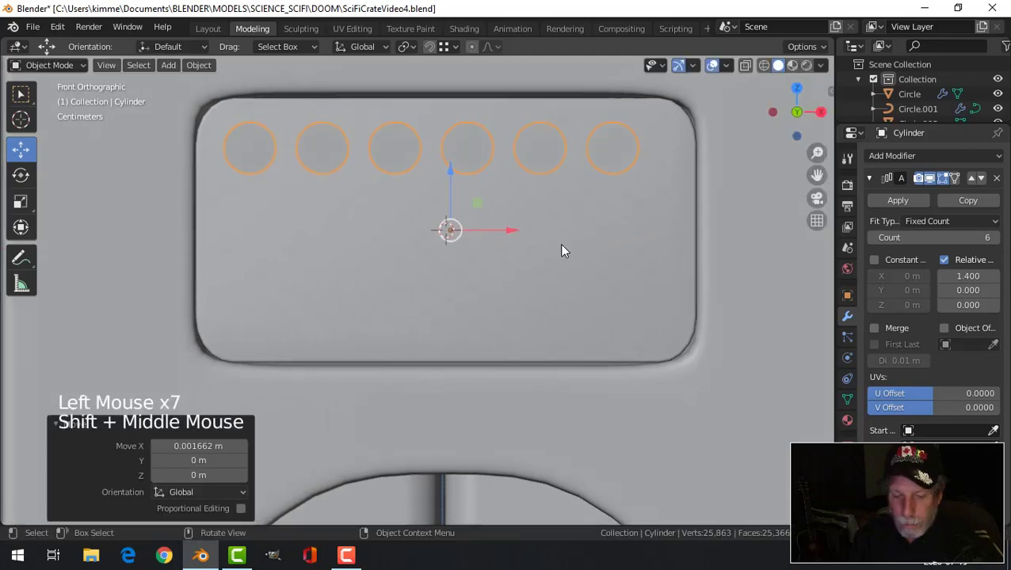
key("shift+d")
left_click_drag(447, 169, 455, 311)
key("shift+d")
key("Escape")
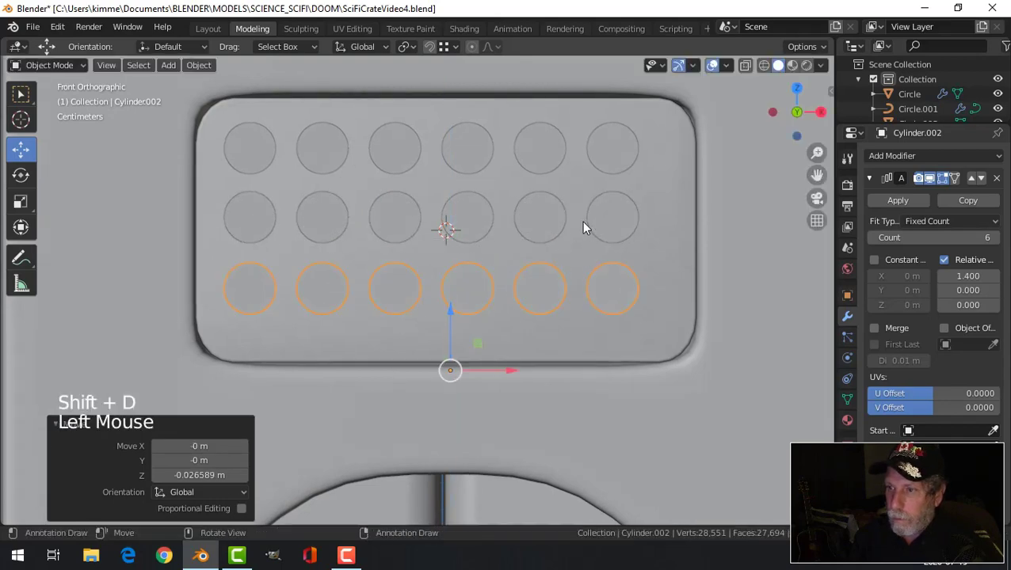
- Apply the Array modifier on each of the three cylinder rows
left_click(888, 204)
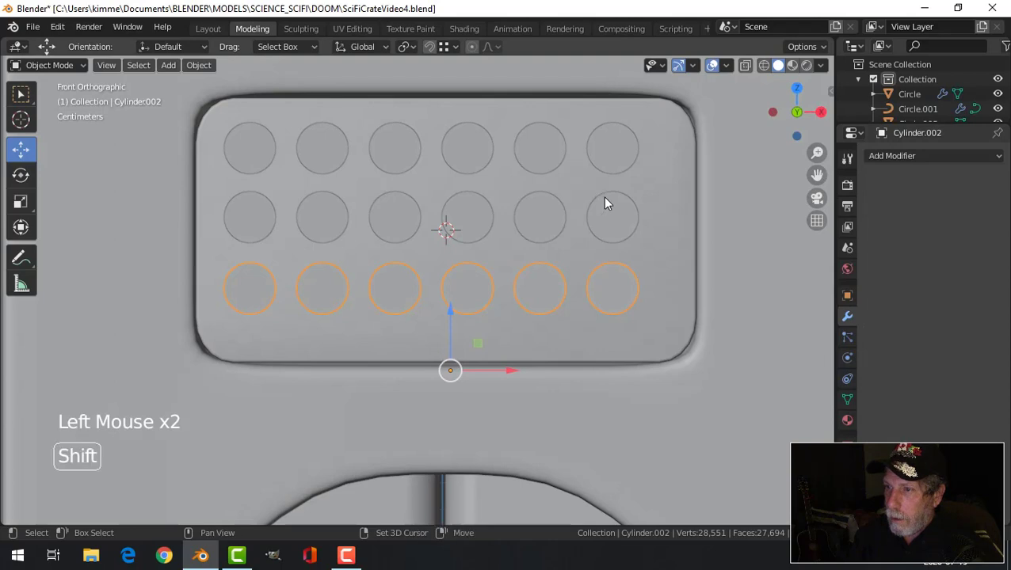
left_click(605, 204)
left_click(888, 198)
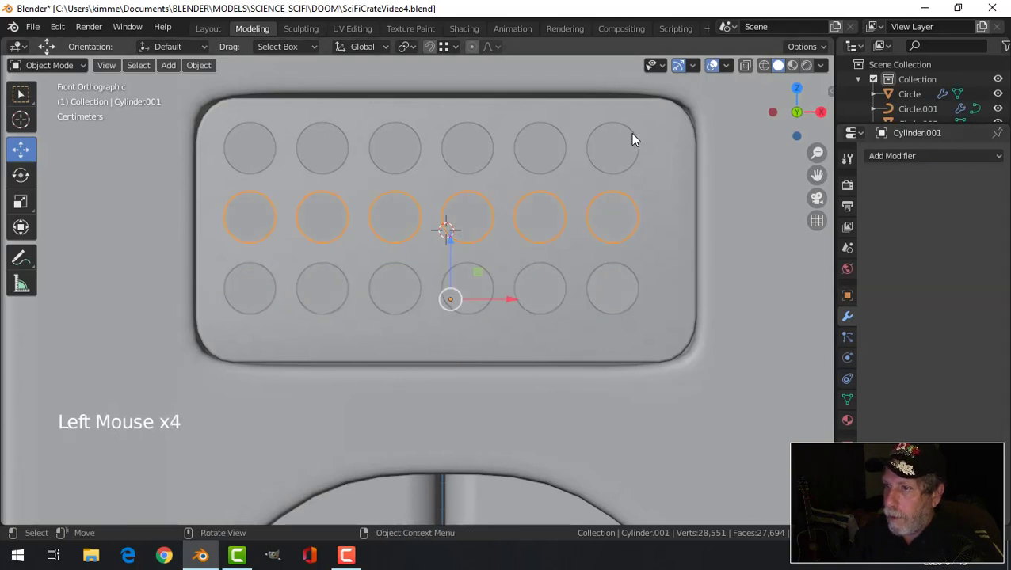
left_click(631, 140)
left_click(888, 200)
- Join the three cylinder rows into one object and center it on the panel, moving it slightly along X and about -0.0039 m in Z
left_click(619, 208, "shift")
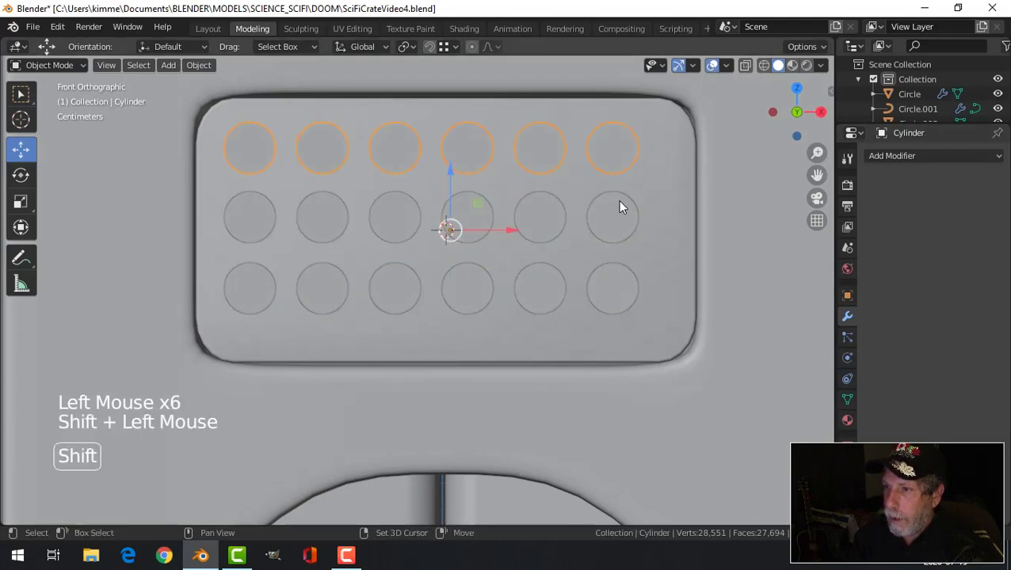
left_click(625, 273, "shift")
key("ctrl+j")
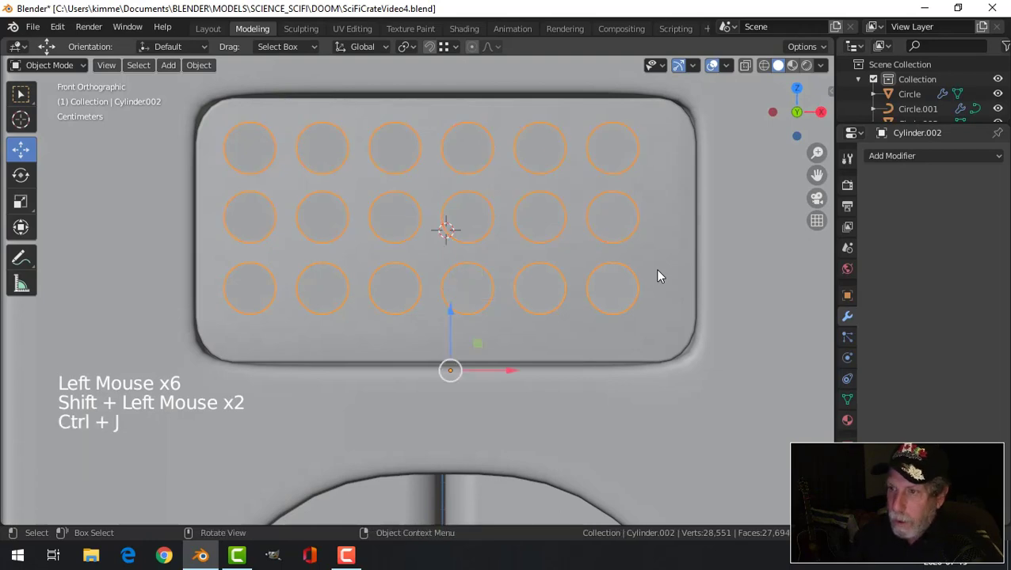
left_click_drag(508, 369, 519, 370)
left_click_drag(460, 315, 458, 324)
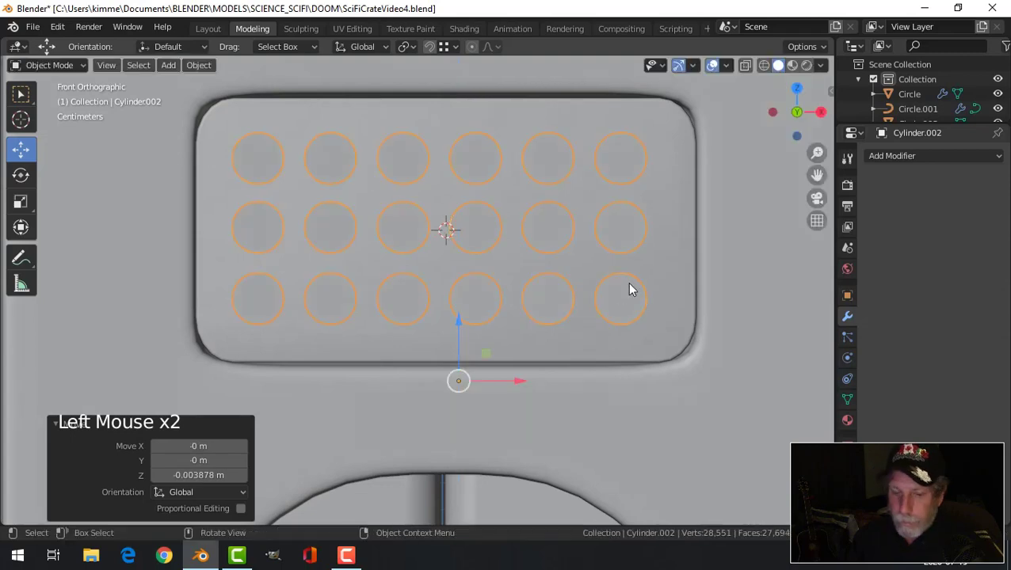
- Open the joined cylinders in Edit Mode and recalculate all their normals to the outside
key("alt+a")
scroll(646, 258, "down", 4)
middle_click_drag(650, 259, 548, 311)
left_click(495, 263)
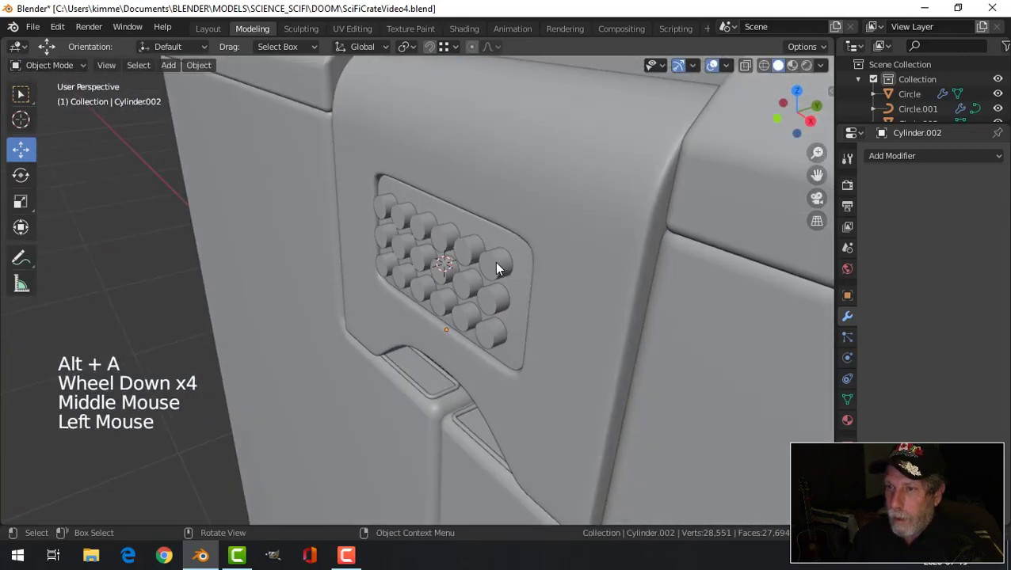
key("Tab")
key("a")
key("alt+n")
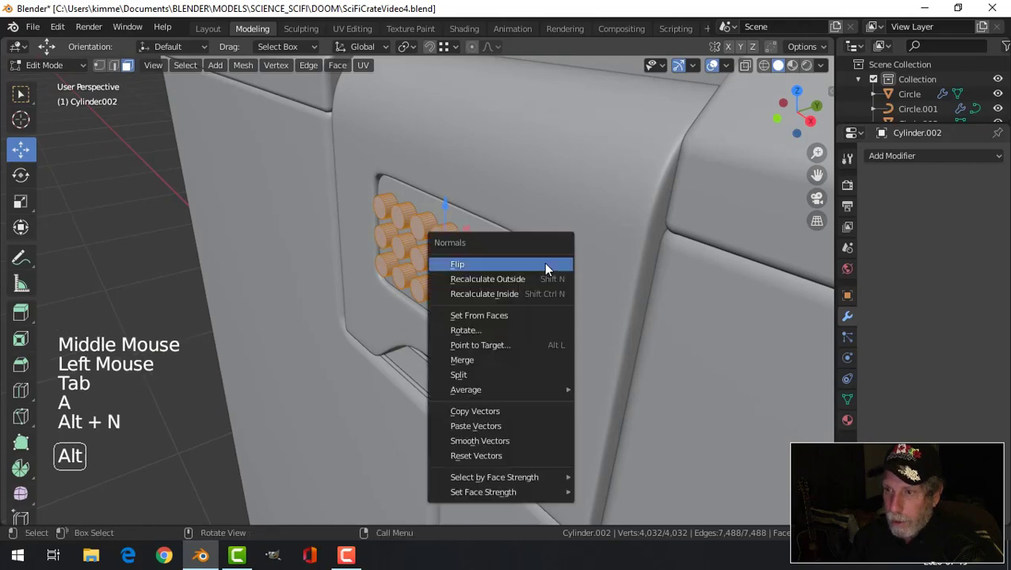
left_click(542, 279)
key("alt+a")
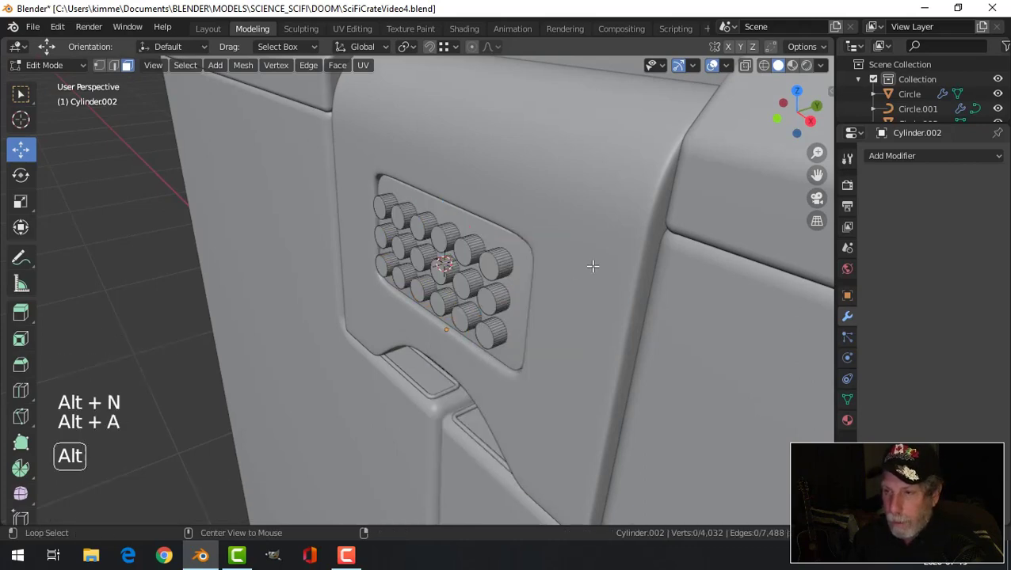
- Return to Object Mode, apply rotation and scale to the joined cylinders, and deselect them
key("Tab")
key("ctrl+a")
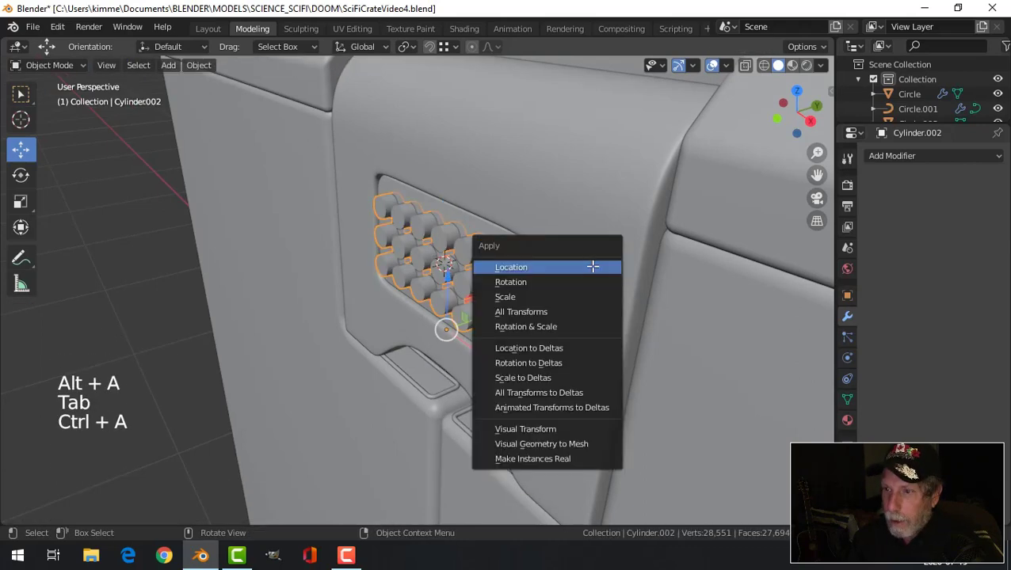
left_click(544, 327)
scroll(554, 294, "up", 3)
key("alt+a")
scroll(597, 289, "down", 4)
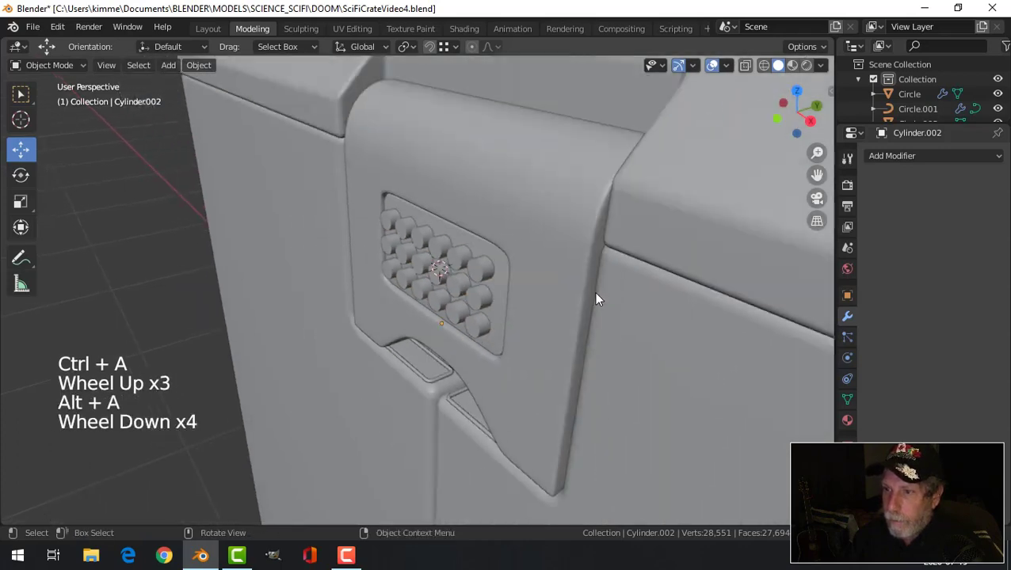
- Save the crate file
middle_click_drag(597, 299, 502, 269)
scroll(590, 324, "up", 3)
key("ctrl+s")
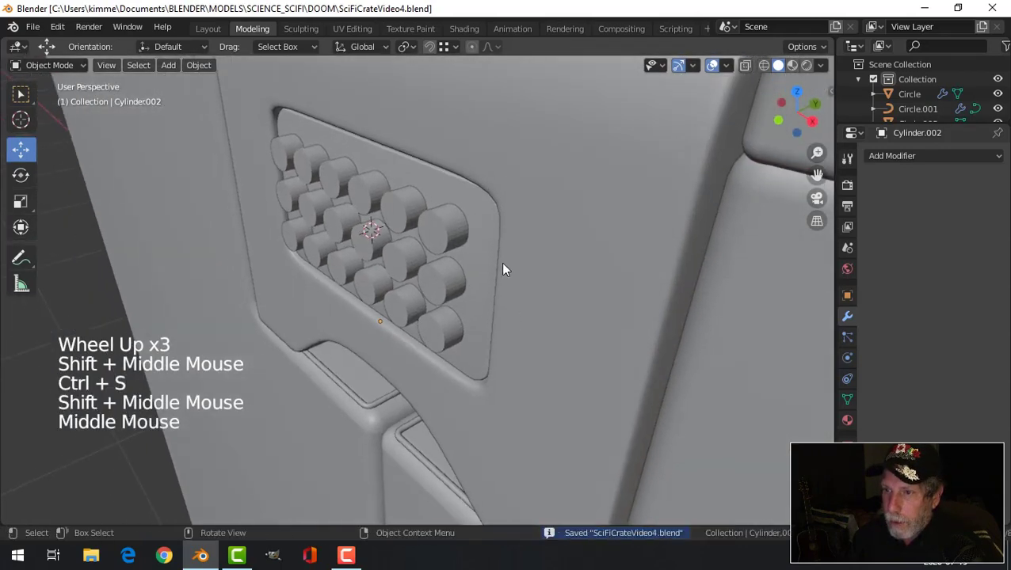
- Shade the joined cylinders and the recessed panel smooth, and deselect everything
left_click(444, 222)
right_click(442, 222)
left_click(441, 222)
scroll(507, 225, "up", 2)
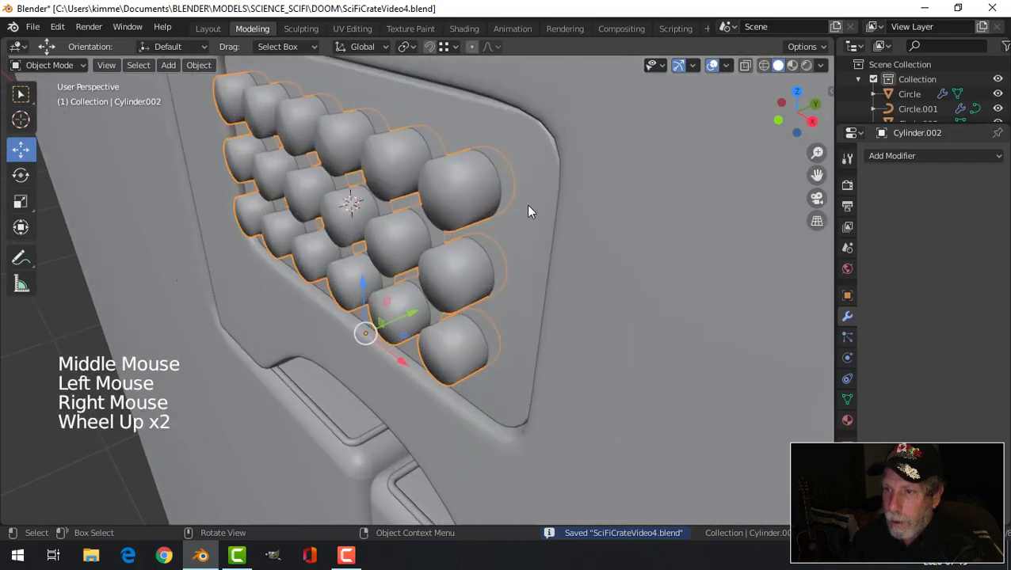
left_click(537, 178)
right_click(537, 176)
left_click(538, 179)
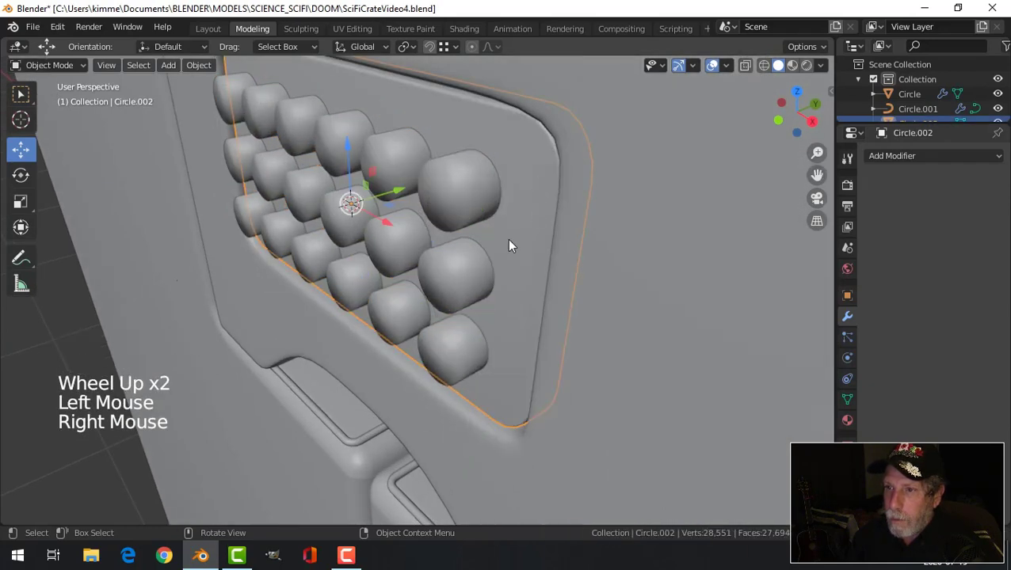
scroll(504, 238, "down", 1)
left_click(464, 213)
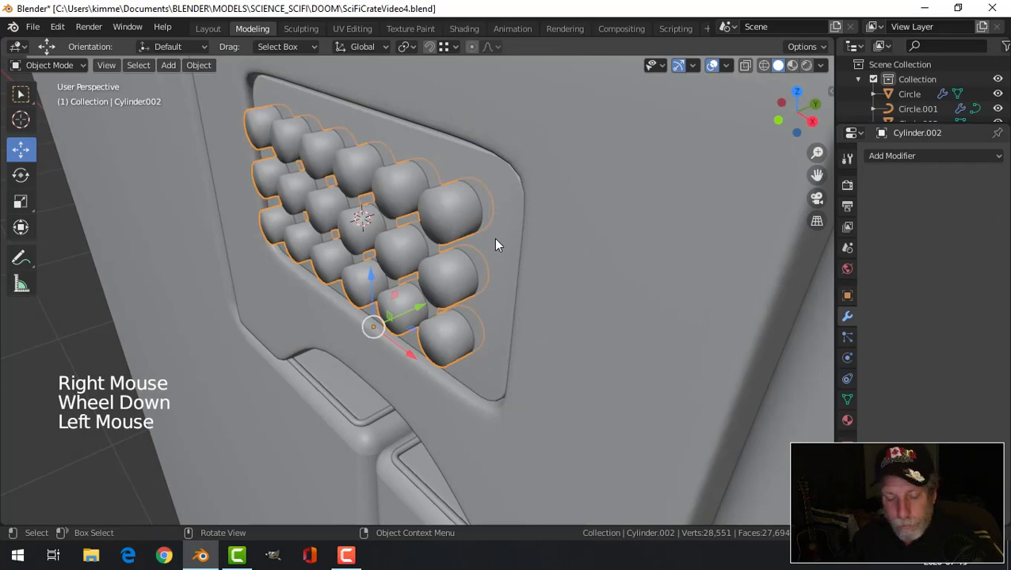
key("alt+a")
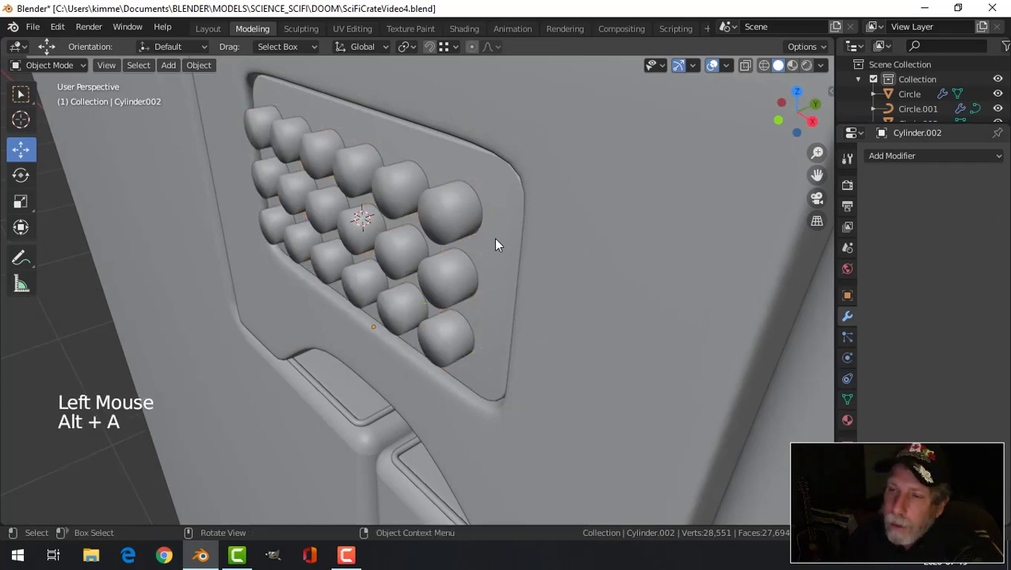
- Cut the joined cylinders out of the recessed panel with a Boolean modifier set to Difference, and apply it
left_click(527, 210)
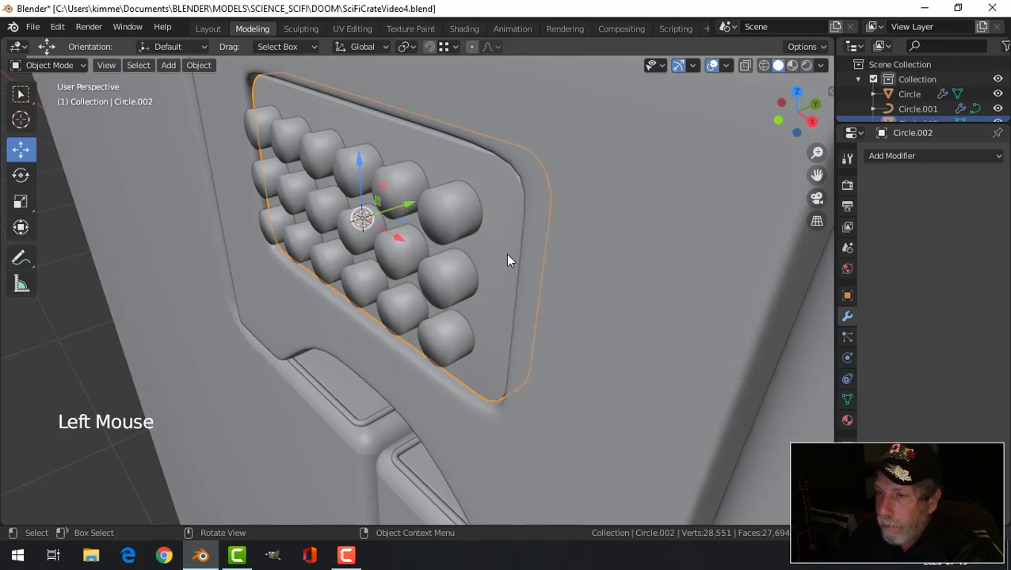
left_click(897, 155)
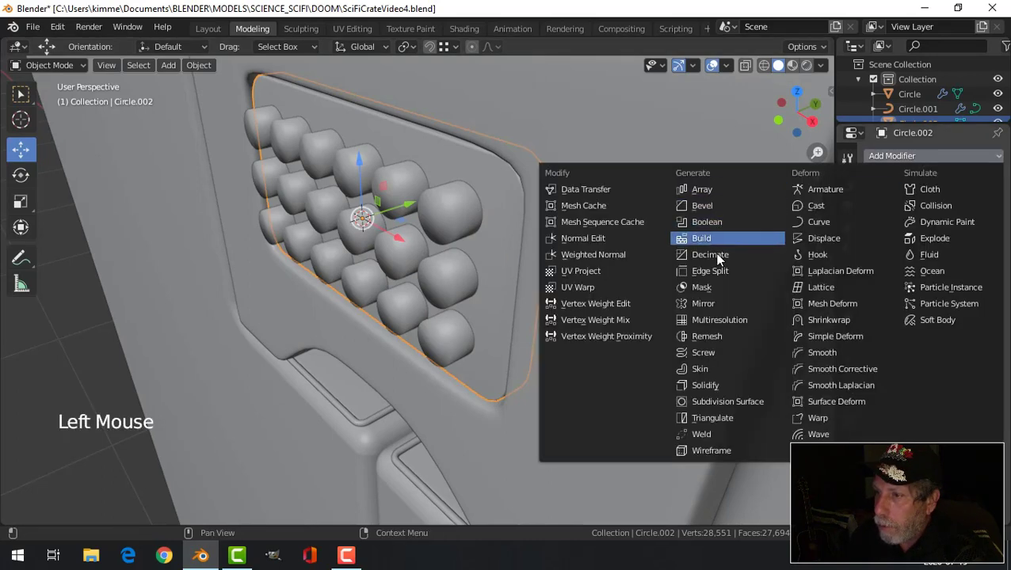
left_click(706, 224)
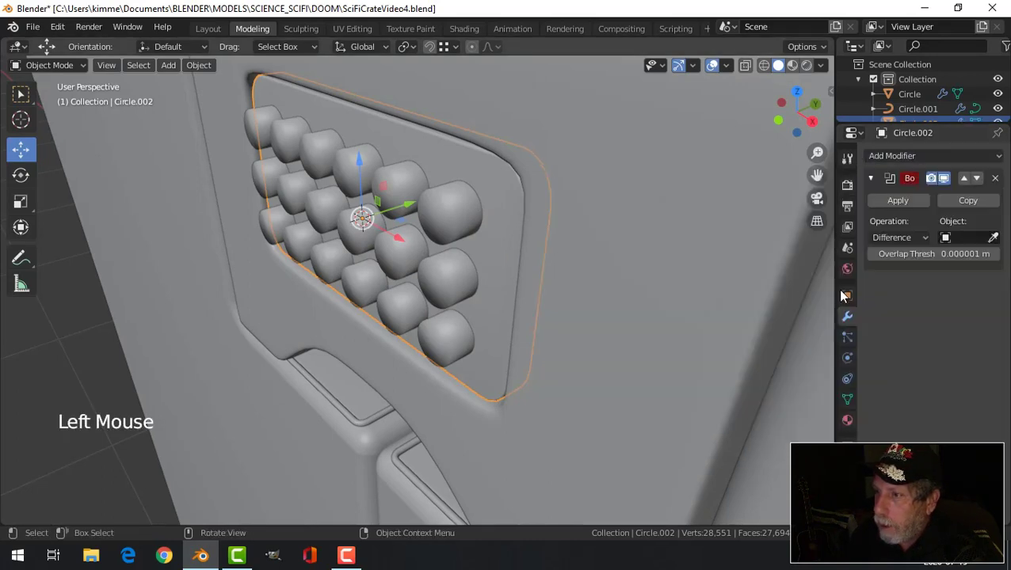
left_click(993, 239)
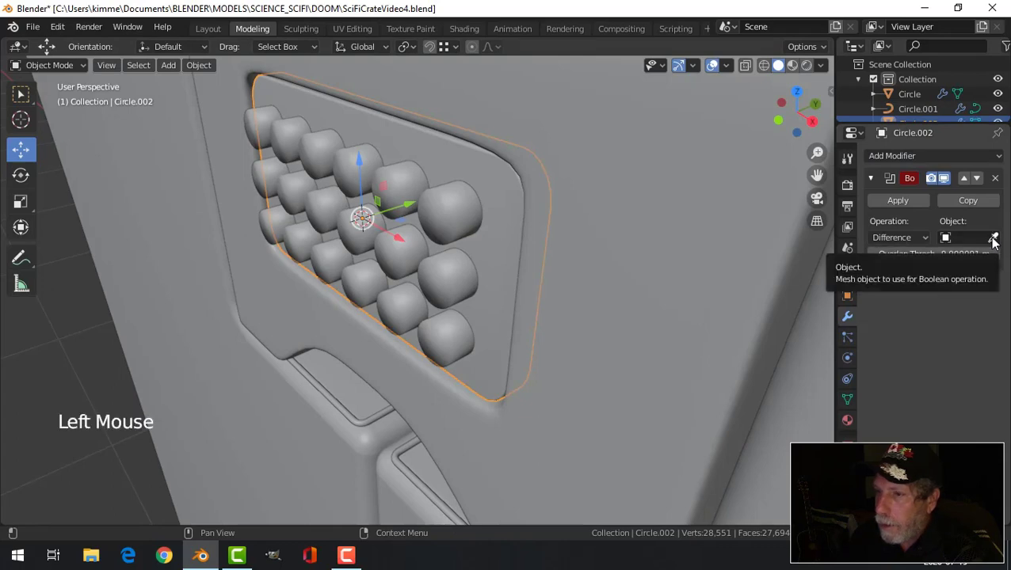
left_click(466, 203)
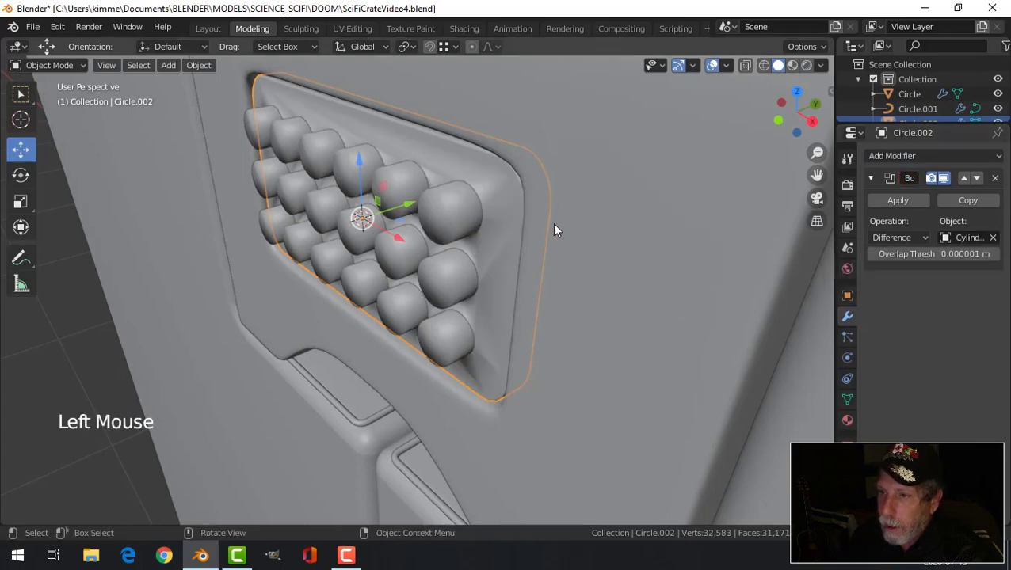
left_click(896, 201)
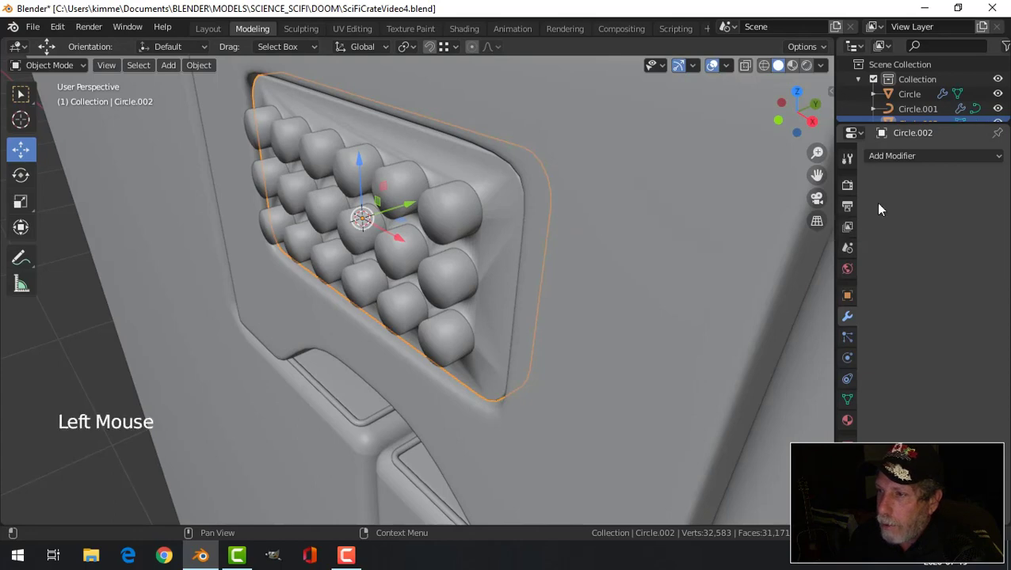
- Delete the cylinders used as the cutter and select the perforated panel
left_click(449, 217)
key("x")
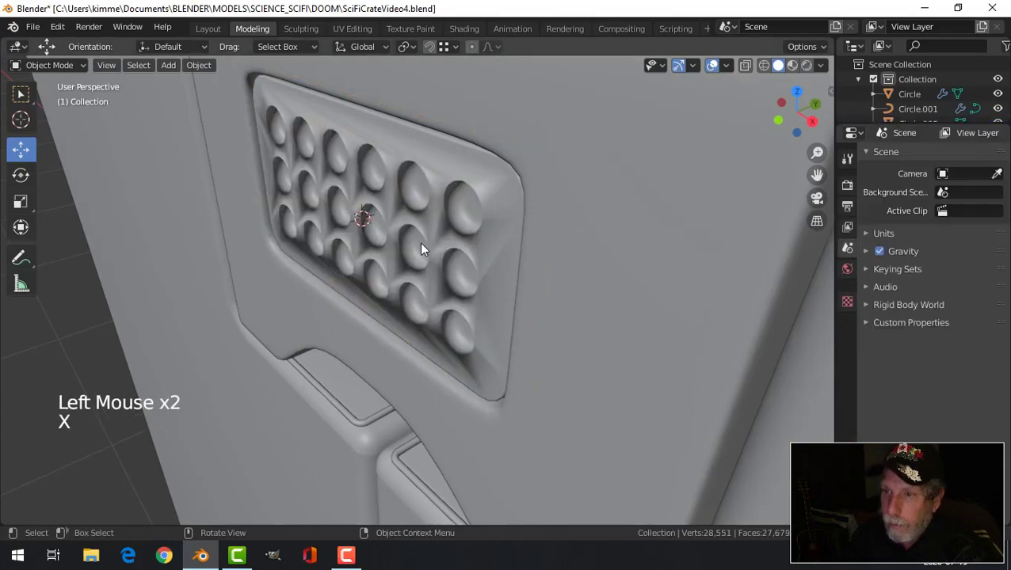
middle_click_drag(420, 244, 538, 214)
left_click(565, 212)
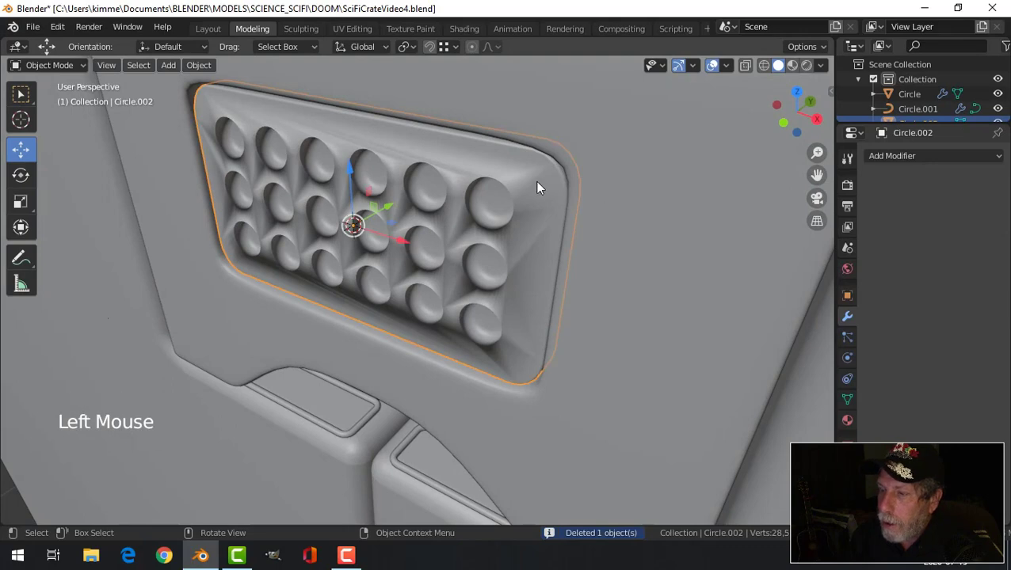
right_click(536, 187)
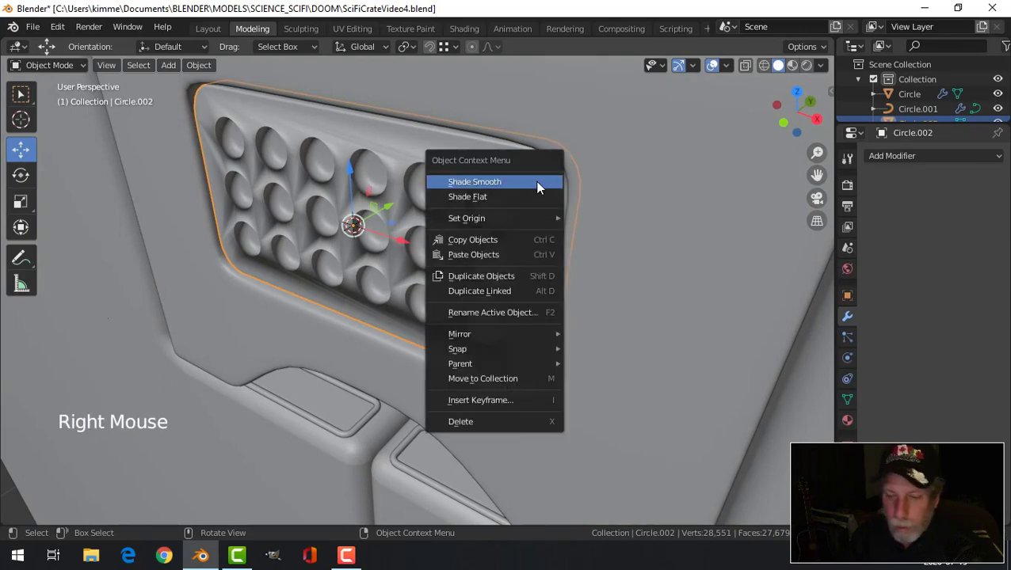
- Try a Bevel modifier with 2 segments on the perforated panel and remove it
left_click(889, 154)
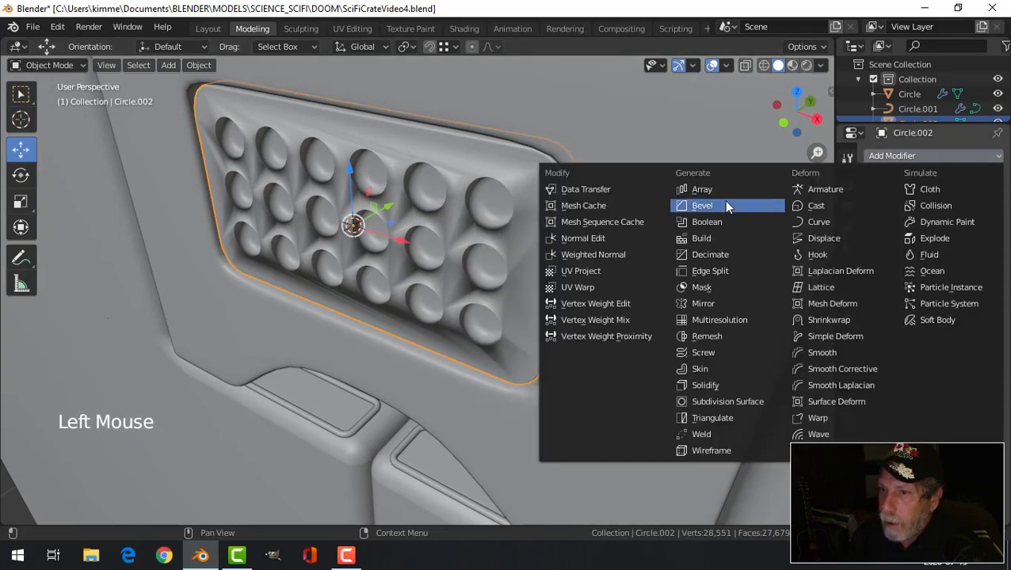
left_click(727, 206)
left_click(933, 303)
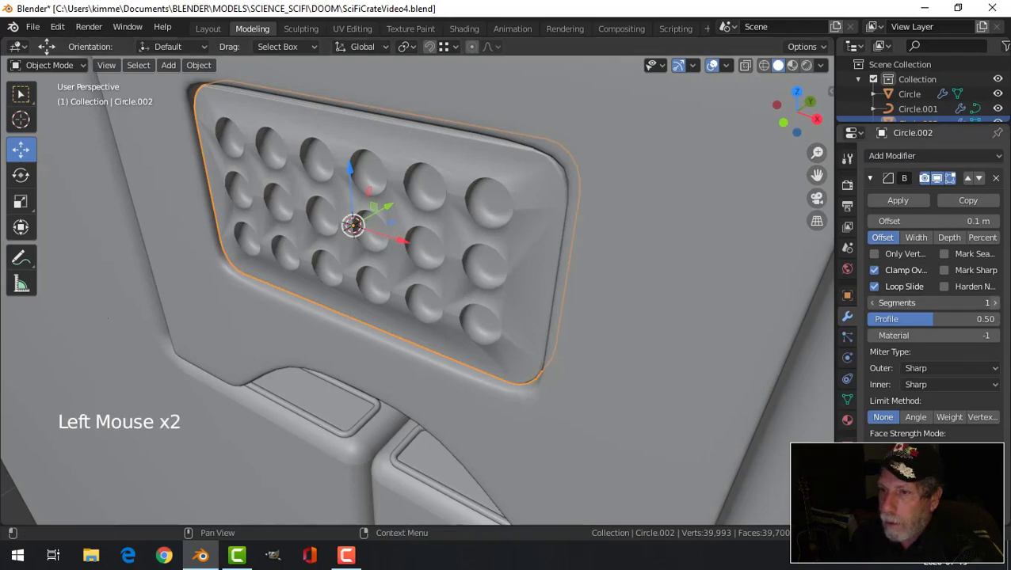
left_click(994, 303)
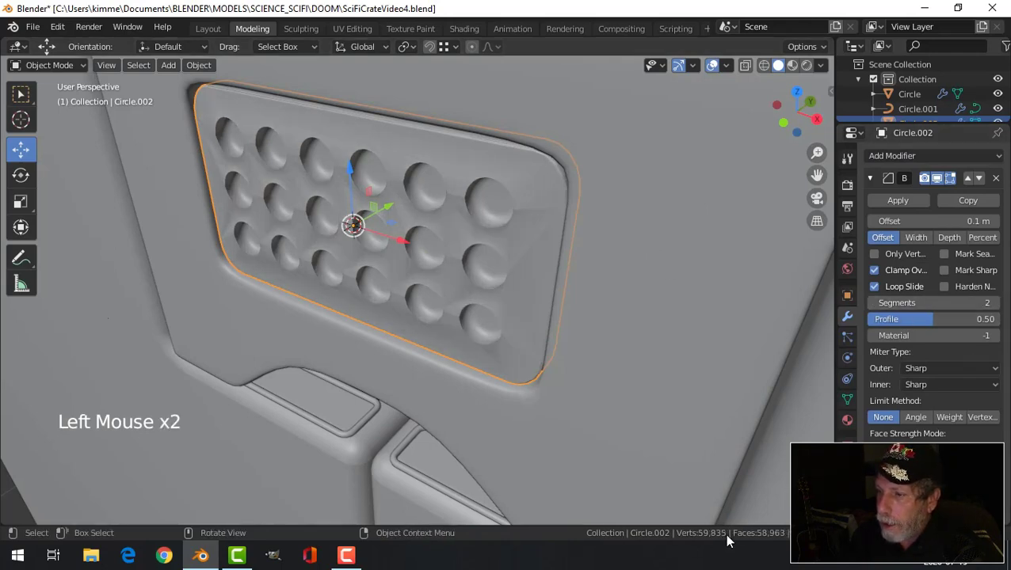
left_click(996, 179)
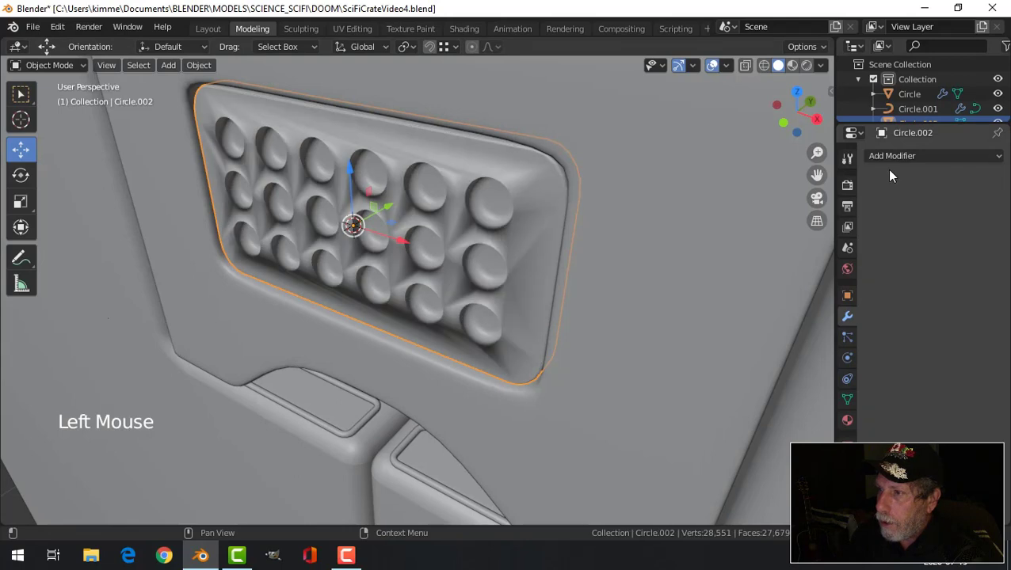
- Add a Weighted Normal modifier to the perforated panel, enable Auto Smooth in its normals, and deselect it
left_click(890, 156)
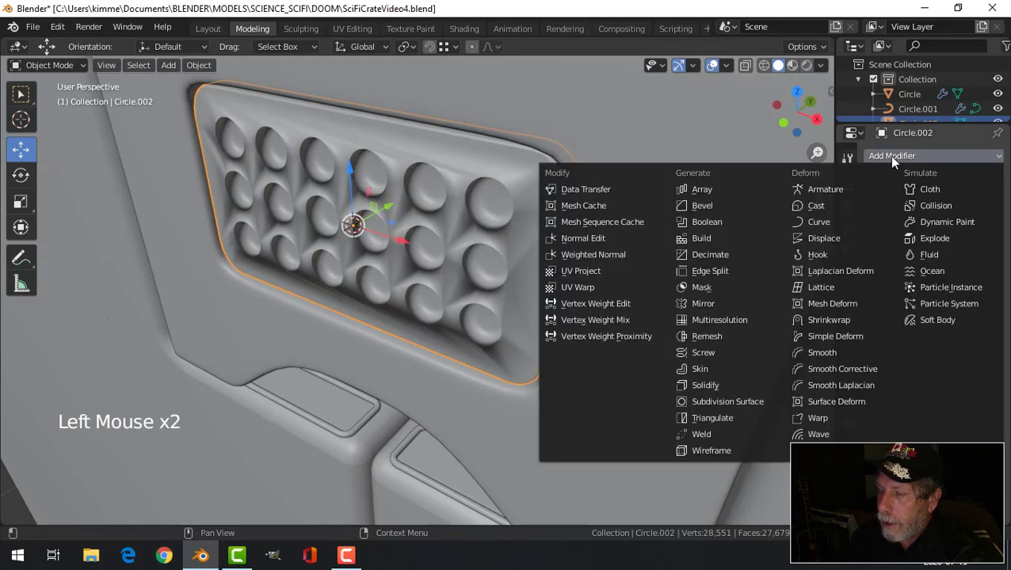
left_click(596, 255)
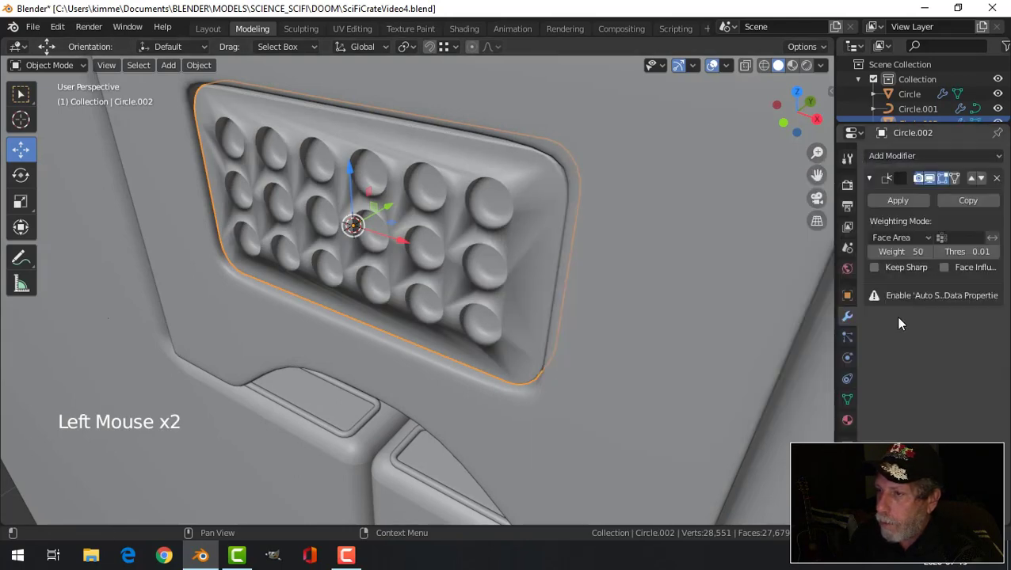
left_click(849, 402)
left_click(887, 419)
mouse_move(541, 301)
middle_mouse_down()
mouse_move(589, 264)
mouse_move(540, 297)
mouse_move(541, 261)
middle_mouse_up()
key("alt+a")
scroll(442, 316, "down", 7)
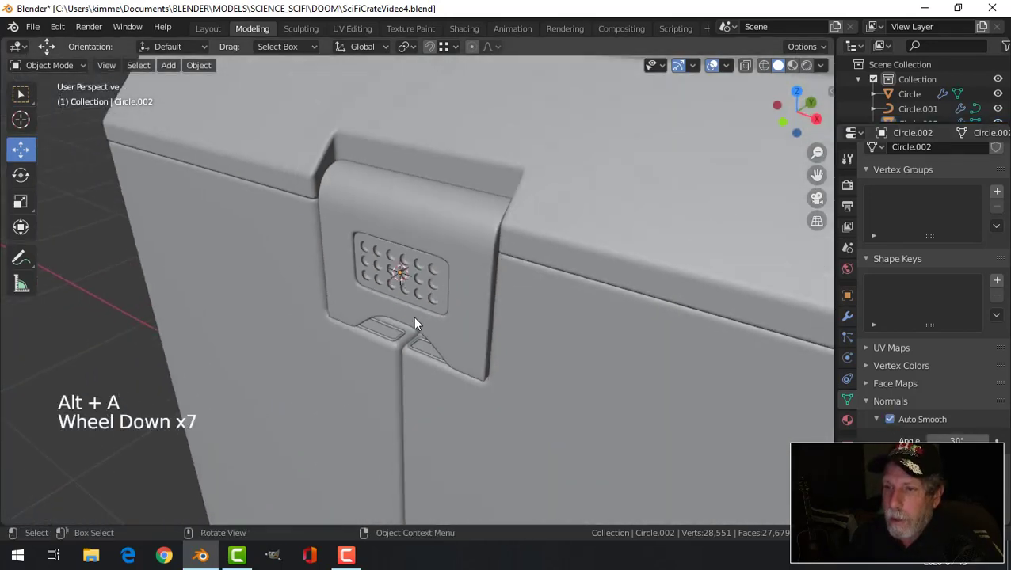
- Turn on Cavity in the viewport shading options
middle_click_drag(413, 317, 442, 274)
scroll(486, 296, "up", 5)
scroll(486, 294, "up", 3)
scroll(435, 297, "down", 6)
scroll(442, 277, "up", 2)
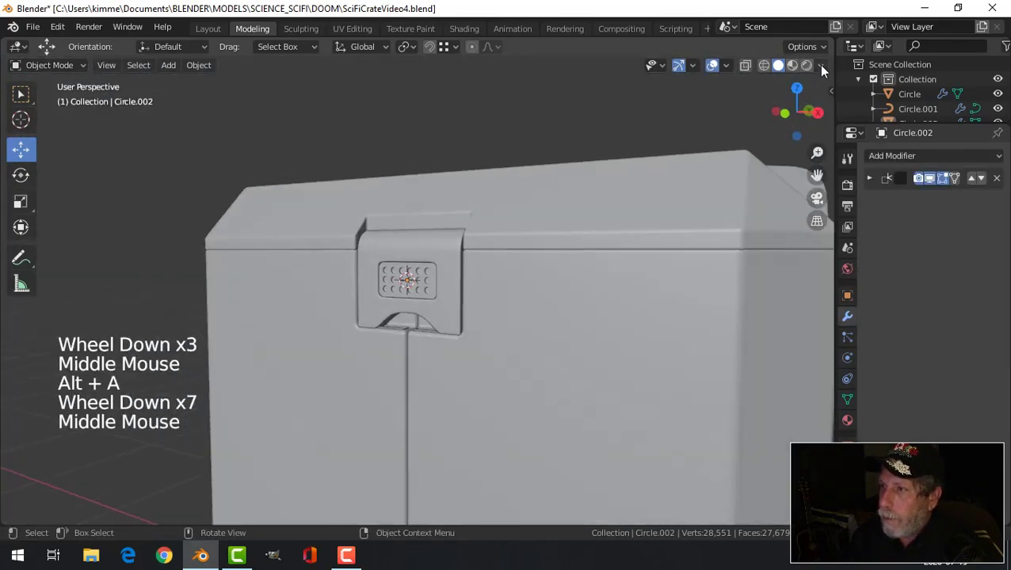
left_click(820, 66)
- Examine the latch with its perforated panel up close and the whole crate from several distances and angles
mouse_move(554, 357)
middle_mouse_down()
mouse_move(497, 338)
mouse_move(551, 357)
mouse_move(528, 331)
middle_mouse_up()
scroll(530, 352, "up", 7)
scroll(524, 331, "down", 7)
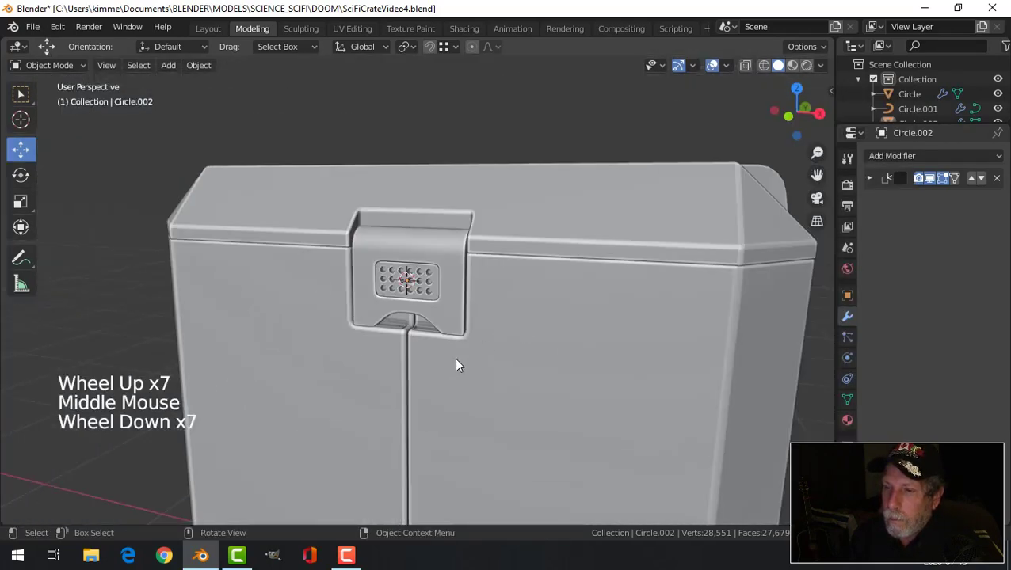
scroll(464, 366, "down", 3)
scroll(468, 362, "up", 6)
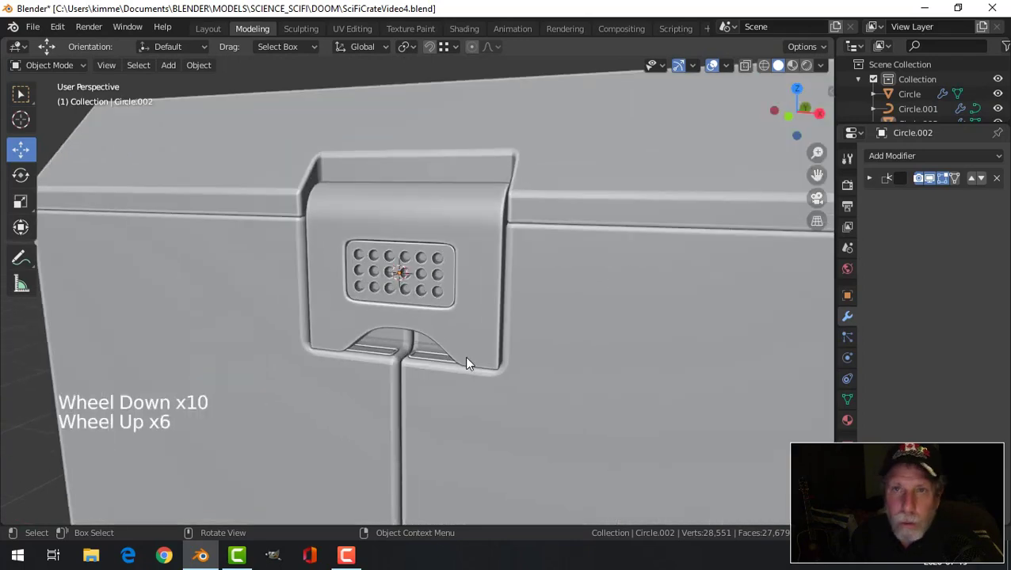
scroll(466, 363, "down", 4)
middle_click_drag(436, 379, 442, 403)
scroll(442, 400, "up", 6)
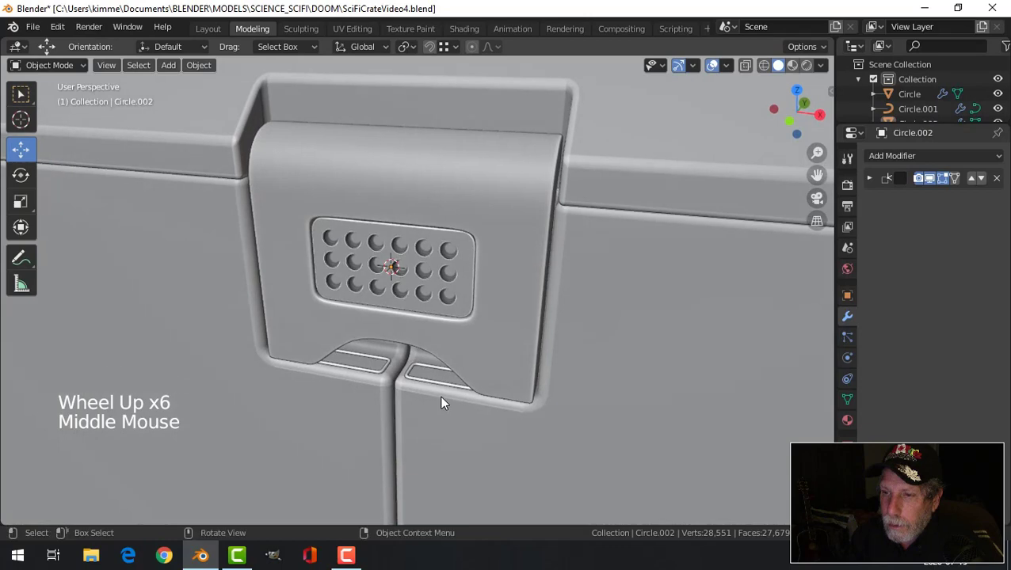
scroll(442, 402, "down", 3)
scroll(444, 395, "down", 1)
middle_click_drag(492, 361, 449, 318)
scroll(460, 300, "down", 4)
scroll(449, 318, "down", 2)
middle_click_drag(511, 365, 486, 324, "shift")
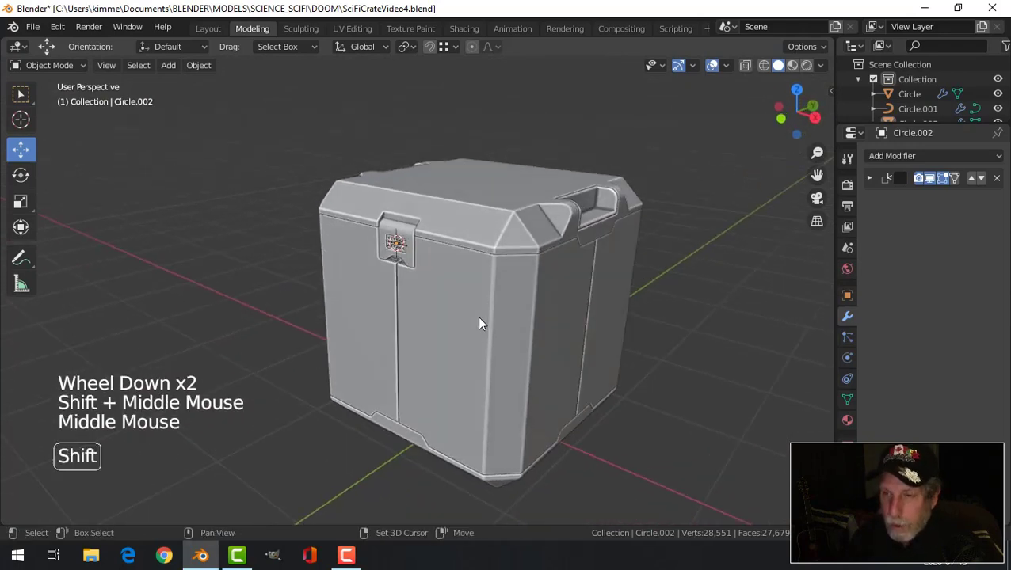
- Reset the 3D cursor to the world origin and deselect everything, including the trim at the crate's base
key("shift+c")
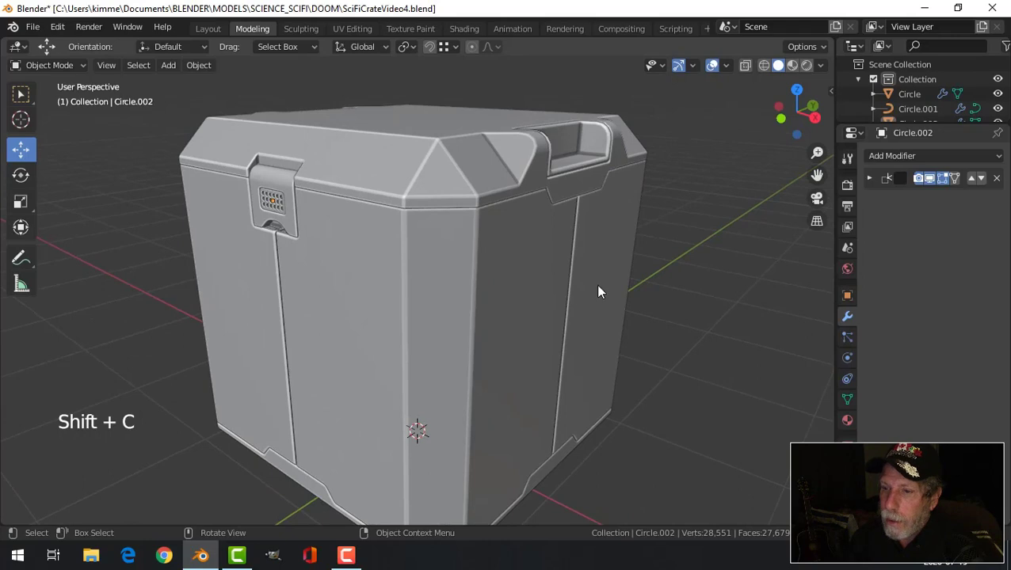
left_click(559, 462)
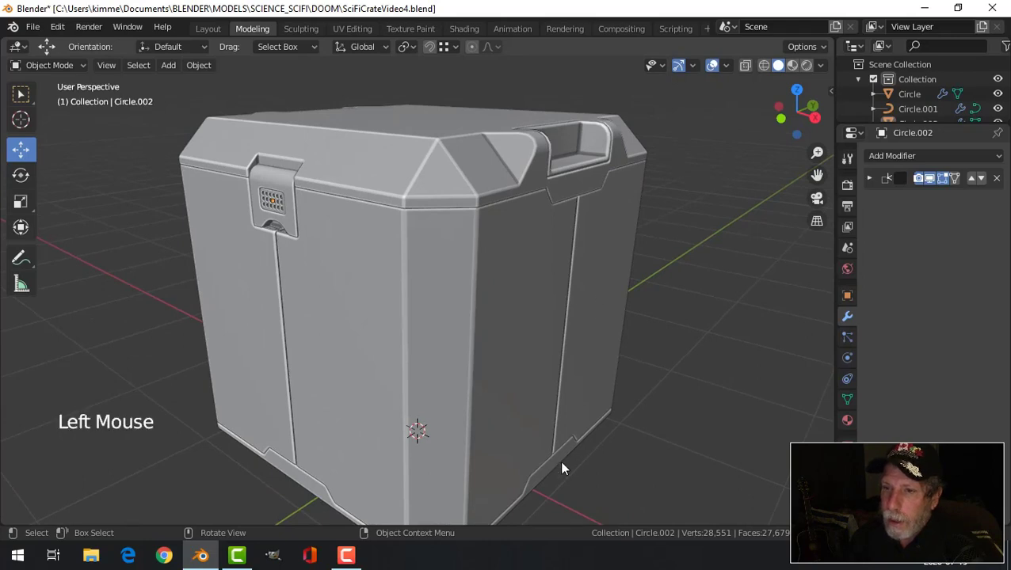
key("alt+a")
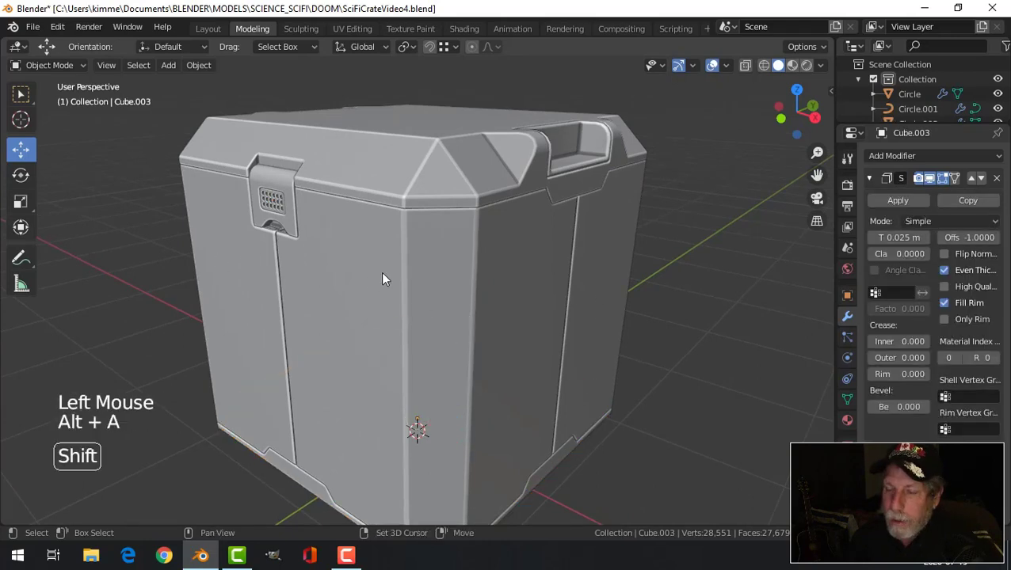
middle_click_drag(384, 278, 435, 289, "shift")
middle_click_drag(436, 289, 520, 271)
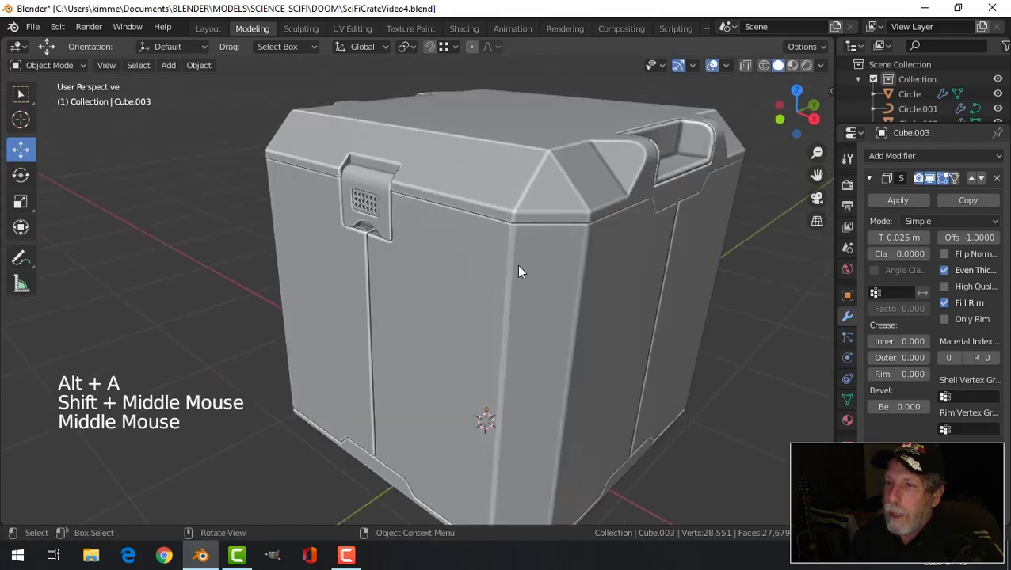
- Switch the viewport lighting to MatCap and choose the dark metallic grey sphere with an orange highlight
left_click(820, 67)
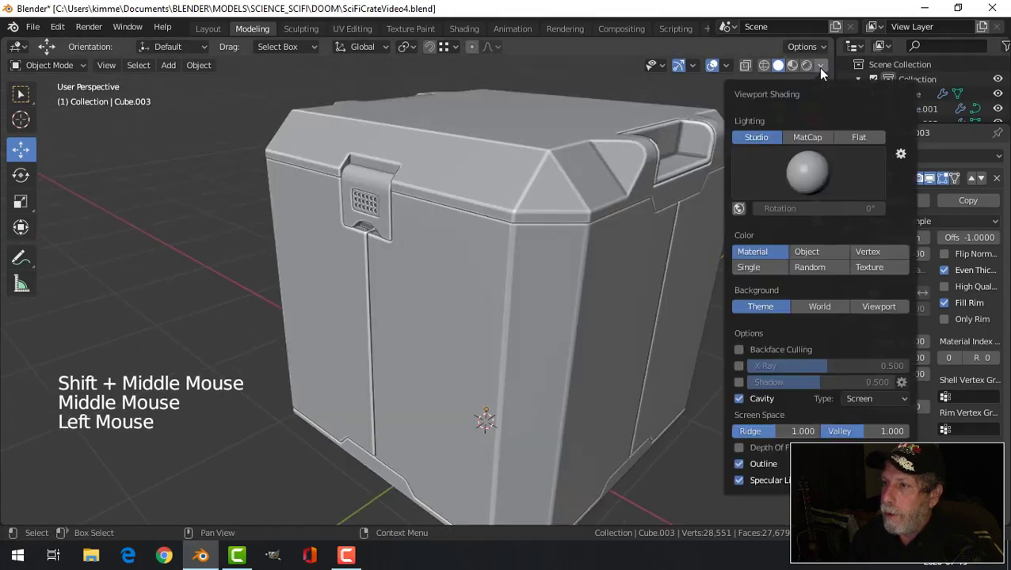
left_click(796, 137)
left_click(812, 176)
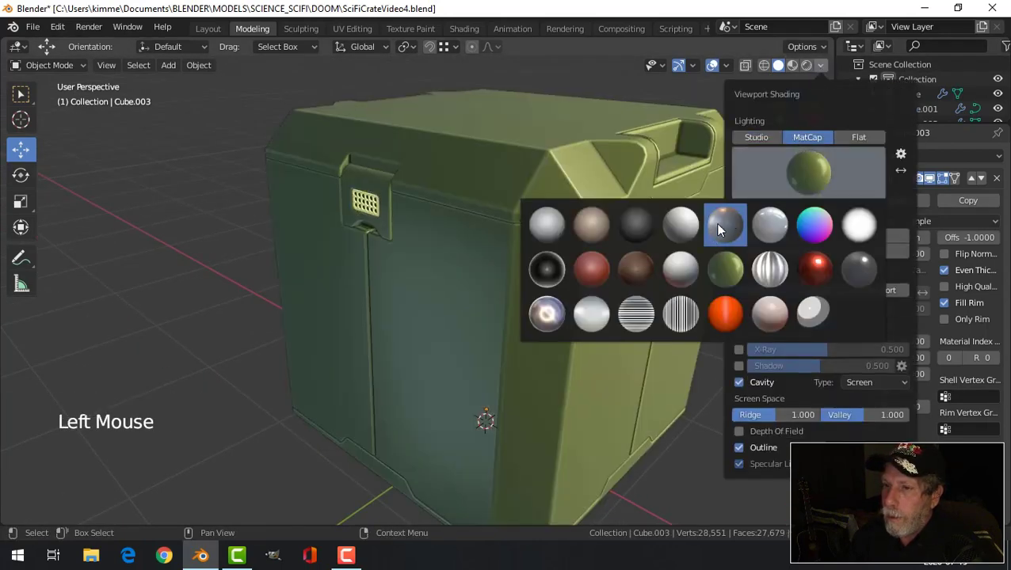
left_click(717, 229)
- Clear the selection in the base trim's mesh in Edit Mode and return to Object Mode
key("Tab")
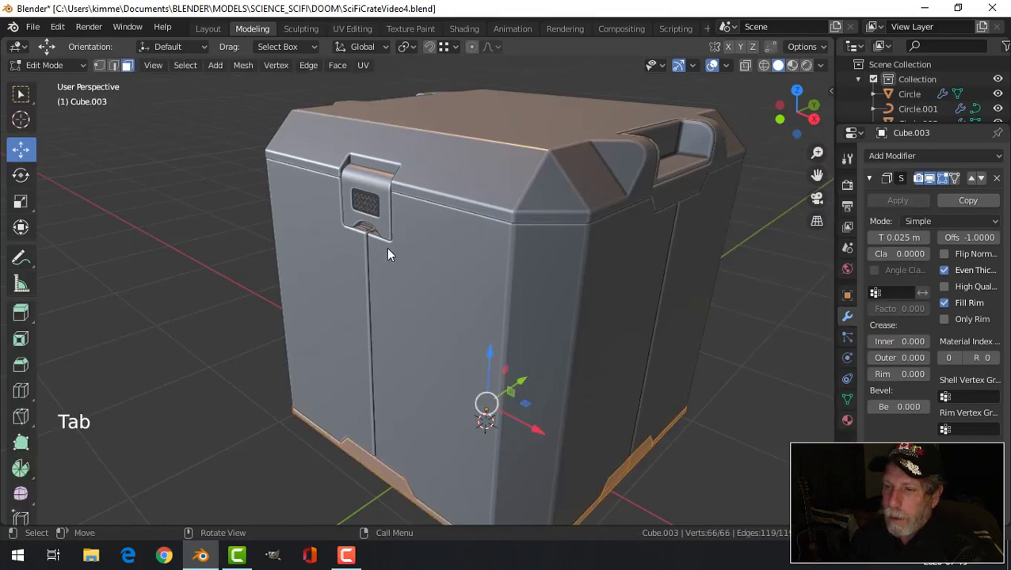
key("alt+a")
key("Tab")
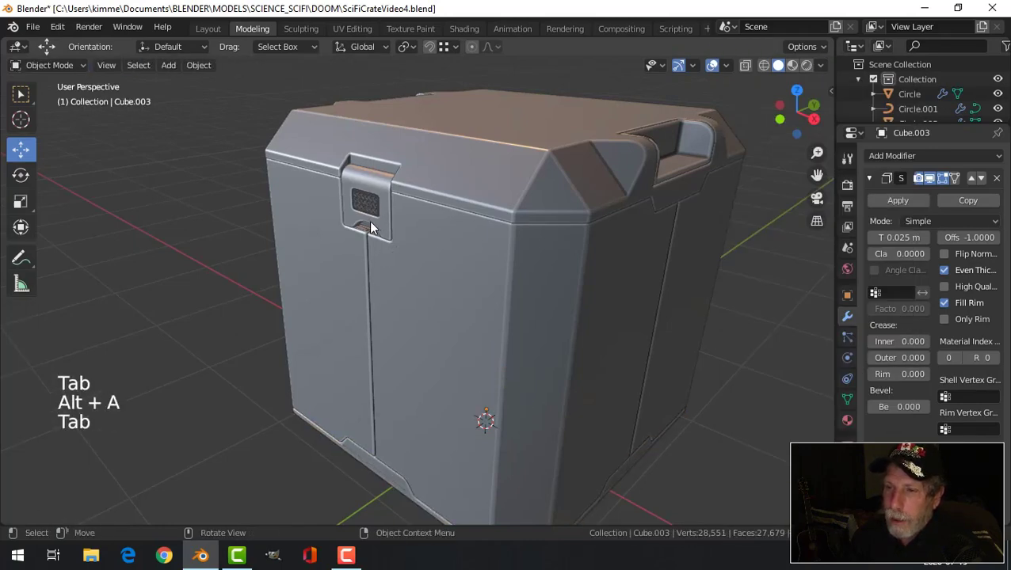
- Recalculate the perforated latch panel's normals to the outside in Edit Mode, return to Object Mode and clear the selection
scroll(370, 228, "up", 2)
left_click(326, 139)
key("Tab")
key("a")
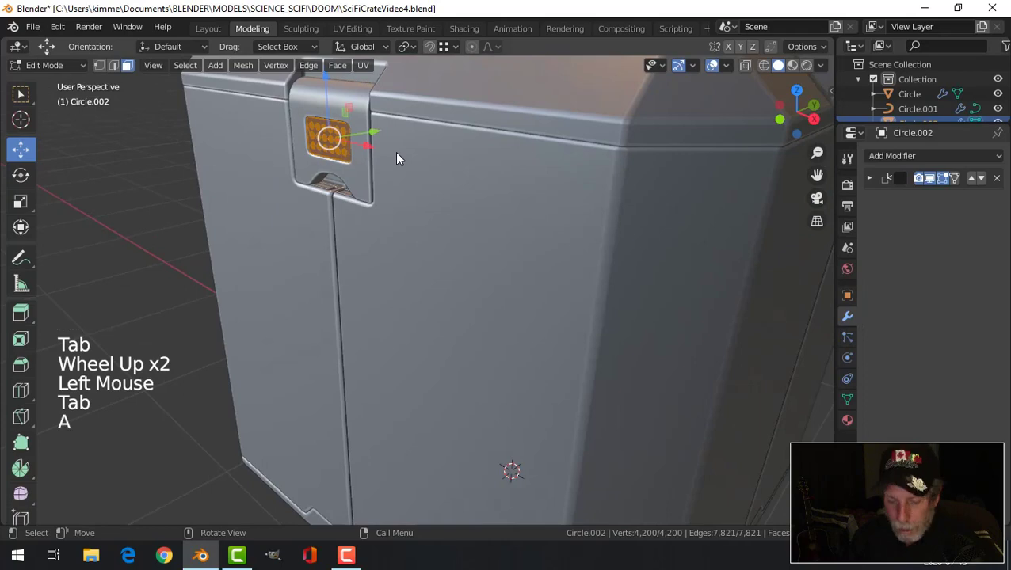
key("alt+n")
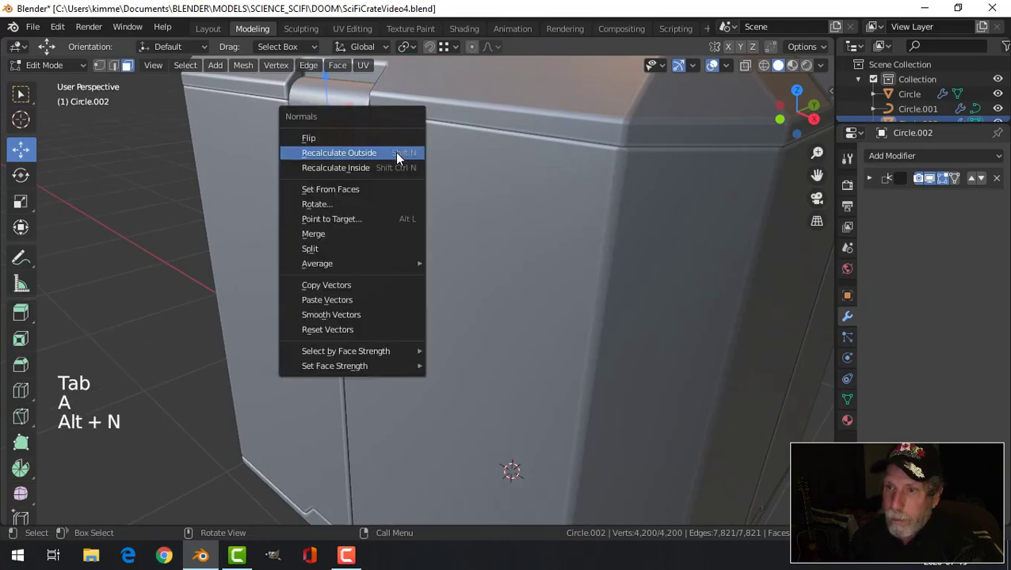
left_click(397, 157)
key("alt+a")
key("Tab")
key("alt+a")
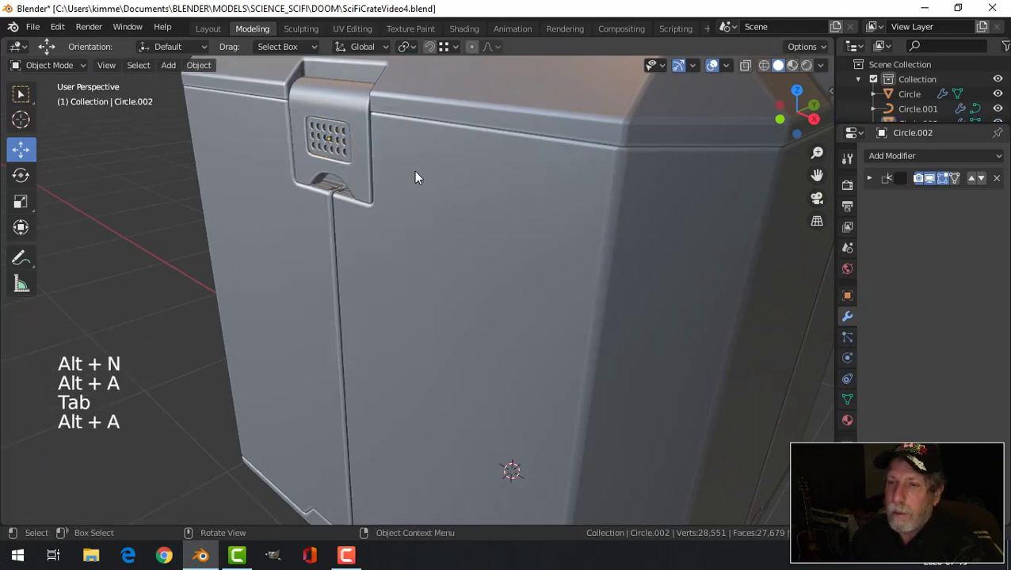
- Check the latch and crate front from several distances and save the file
scroll(413, 170, "down", 3)
middle_click_drag(435, 244, 549, 268)
scroll(457, 264, "up", 3)
scroll(457, 269, "down", 2)
scroll(470, 273, "up", 1)
scroll(469, 273, "down", 1)
scroll(522, 270, "down", 2)
scroll(511, 275, "up", 2)
key("ctrl+s")
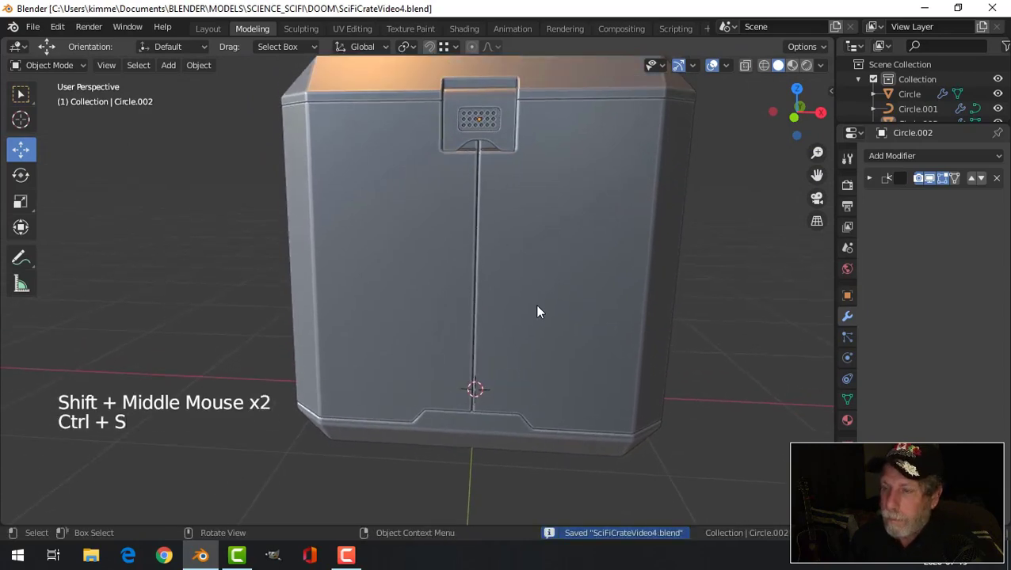
- Select the crate's base trim and collapse its Solidify modifier settings
middle_click_drag(536, 305, 522, 296, "shift")
left_click(498, 383)
middle_click_drag(581, 341, 614, 323)
left_click(869, 178)
scroll(525, 348, "up", 3)
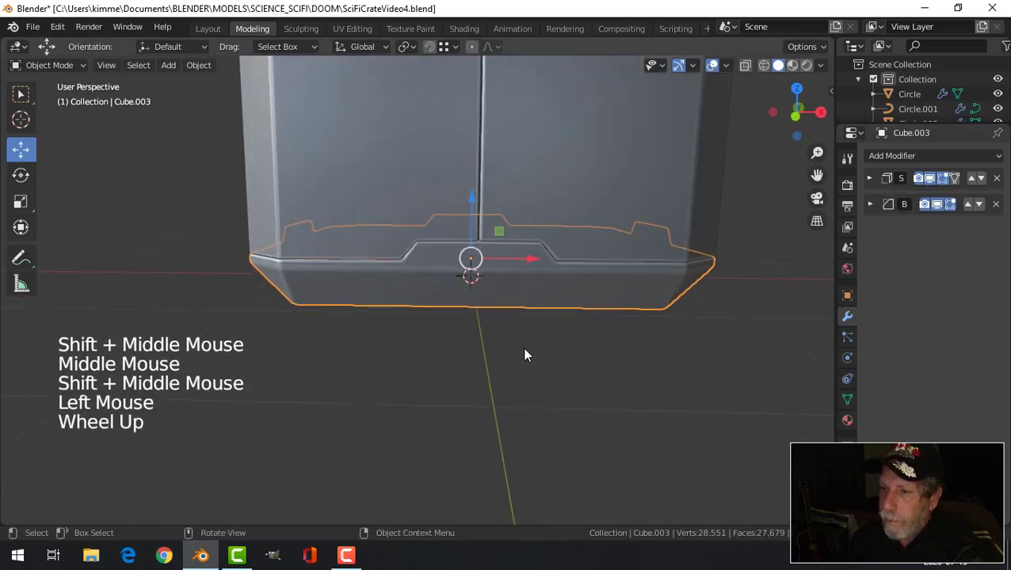
- Add a 2 m mesh plane at the world origin
mouse_move(562, 266)
middle_mouse_down()
mouse_move(578, 291)
mouse_move(565, 276)
middle_mouse_up()
key("shift+a")
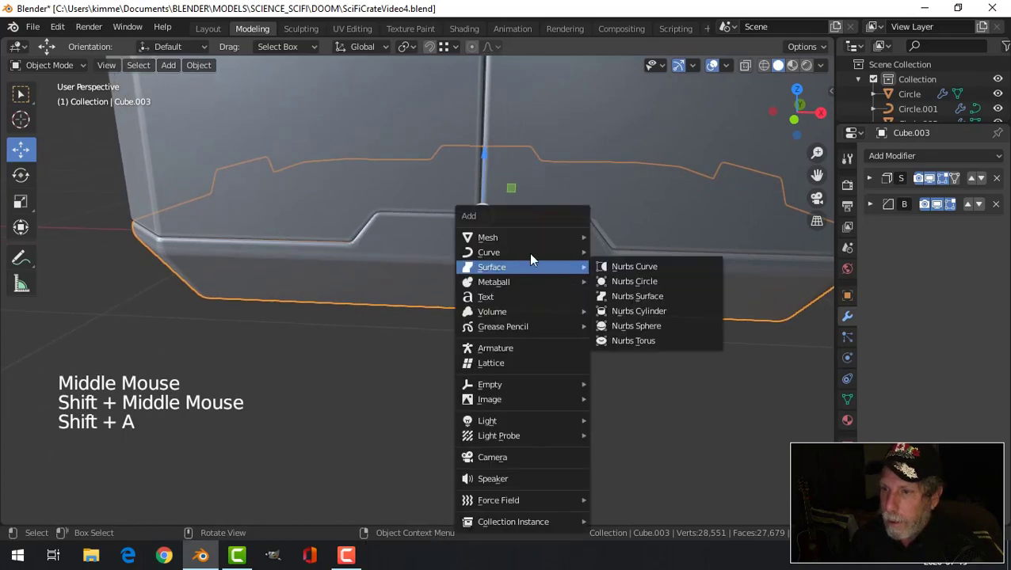
mouse_move(583, 241)
left_click(642, 237)
middle_click_drag(644, 240, 548, 288)
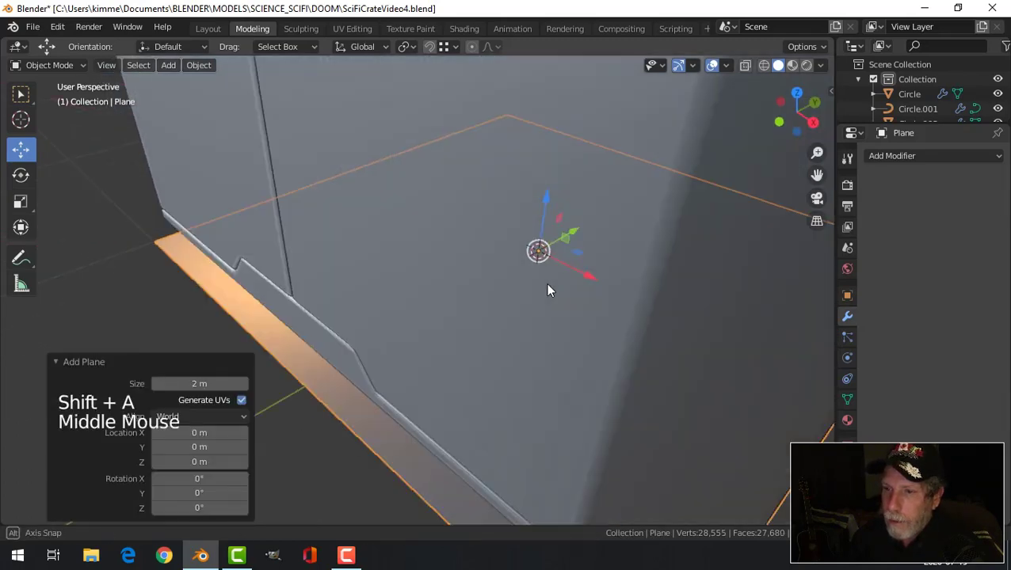
scroll(546, 289, "down", 2)
- In Edit Mode, rotate the plane 90° around X and move it about -1.147 m along Y, in front of the crate
key("Tab")
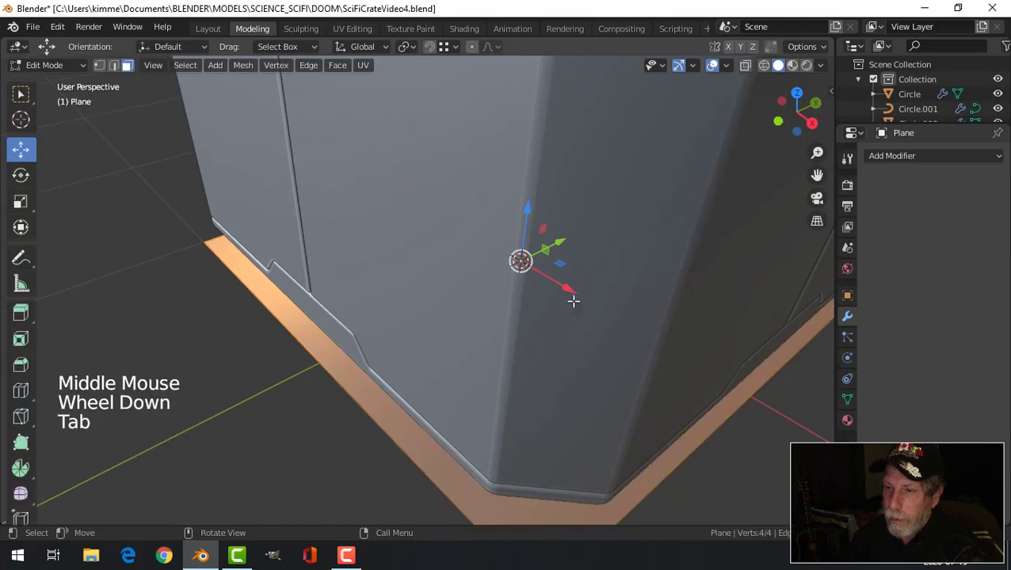
type("r90")
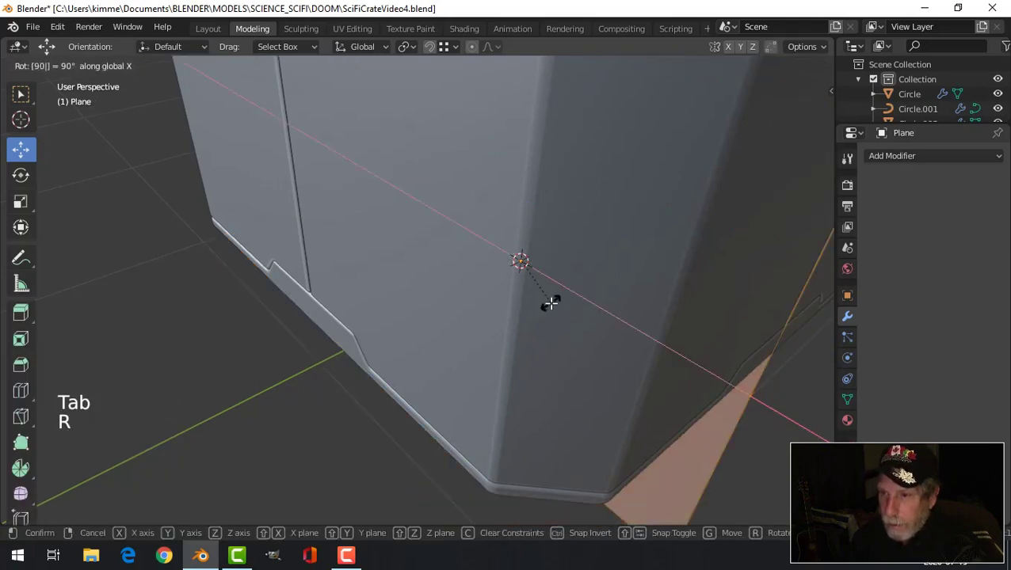
key("Return")
scroll(551, 304, "down", 4)
left_click_drag(497, 256, 396, 288)
- In front view, scale the plane to about 0.193 and raise it about 0.249 m to the base trim's raised centre section
key("KP_1")
key("s")
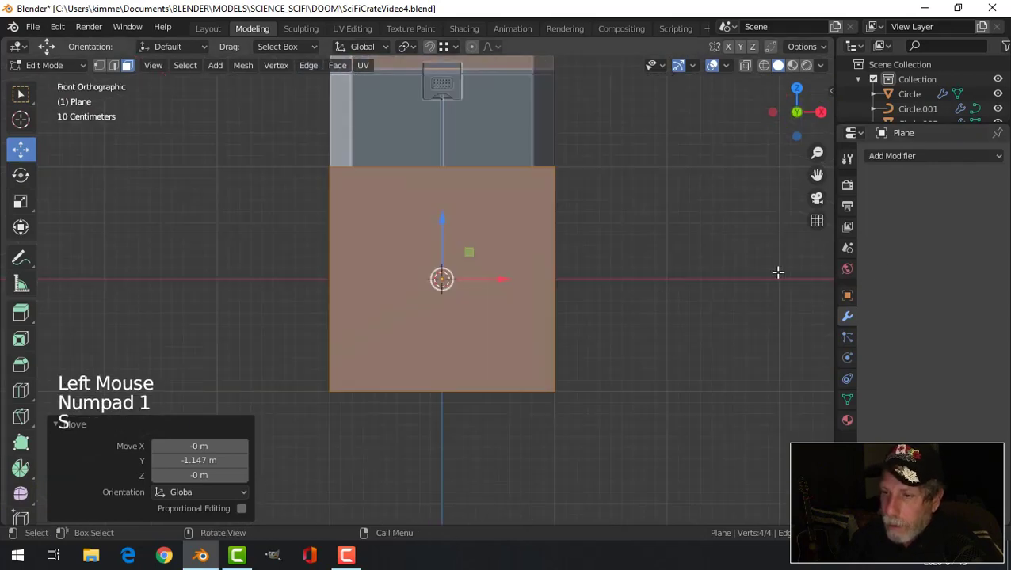
key("s")
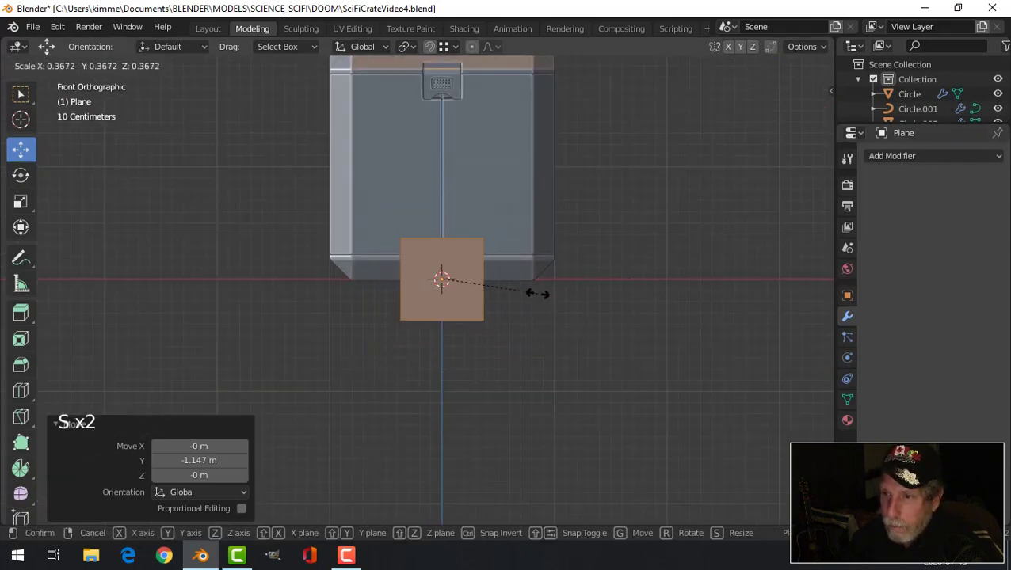
left_click(494, 290)
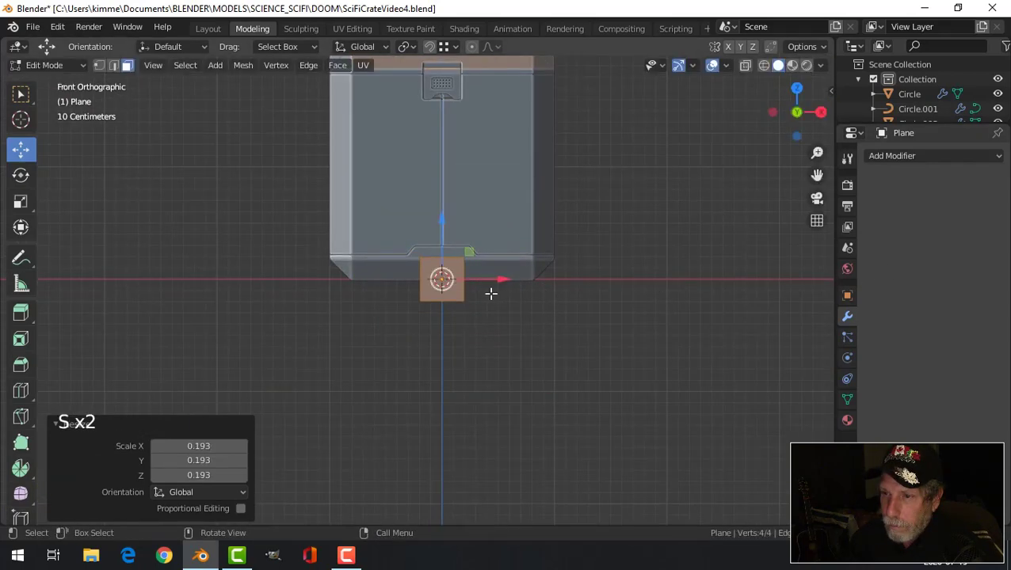
scroll(504, 285, "up", 4)
left_click_drag(469, 208, 481, 148)
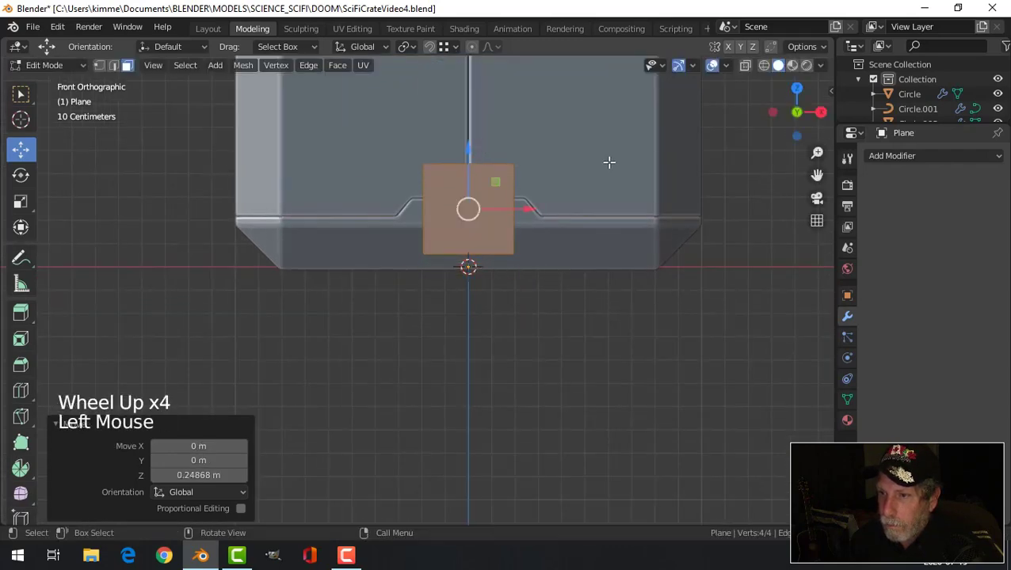
- Scale the plane by about 0.925 and flatten it along Z to about 0.109, making a narrow horizontal strip
key("s")
left_click(641, 225)
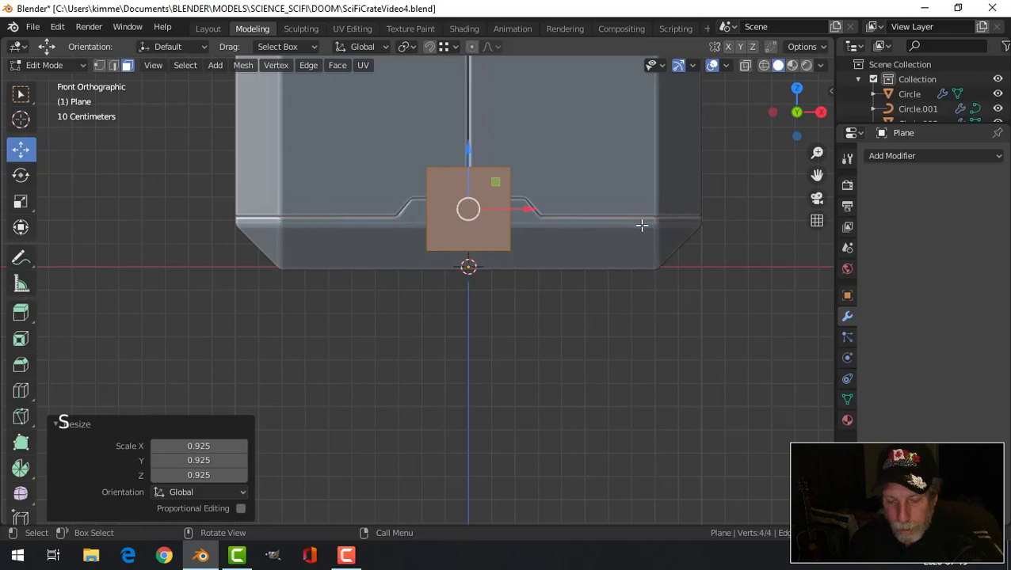
key("s")
key("z")
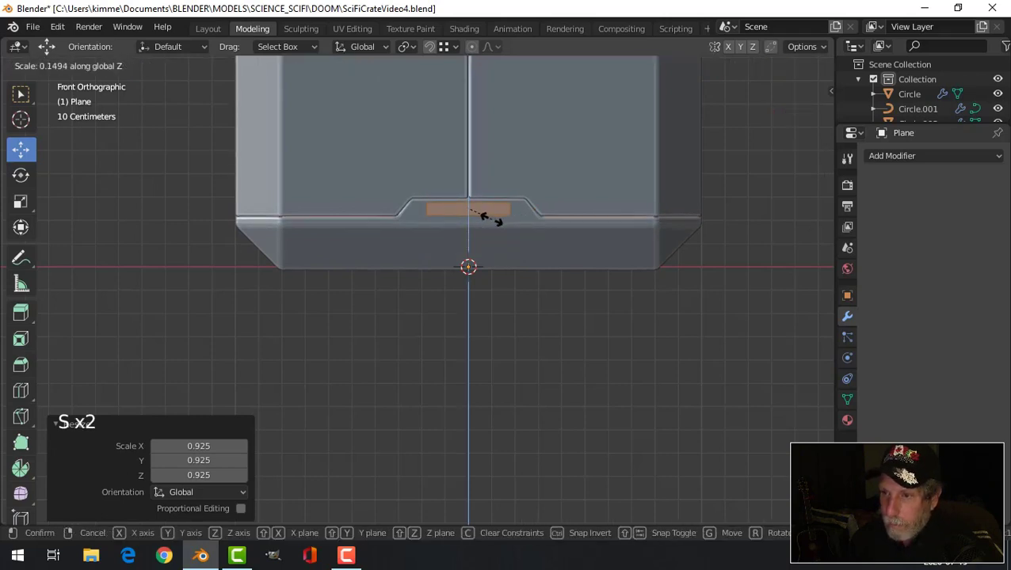
left_click(480, 213)
key("KP_Decimal")
scroll(516, 226, "down", 1)
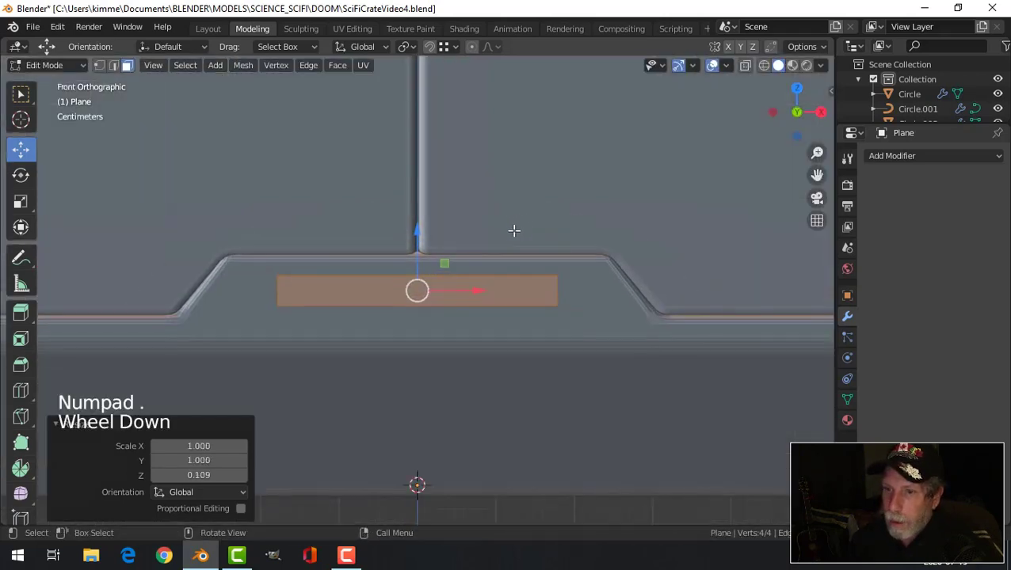
- Lower the strip about 0.0085 m and enlarge it slightly to fit within the trim's raised section
left_click_drag(418, 234, 421, 247)
key("s")
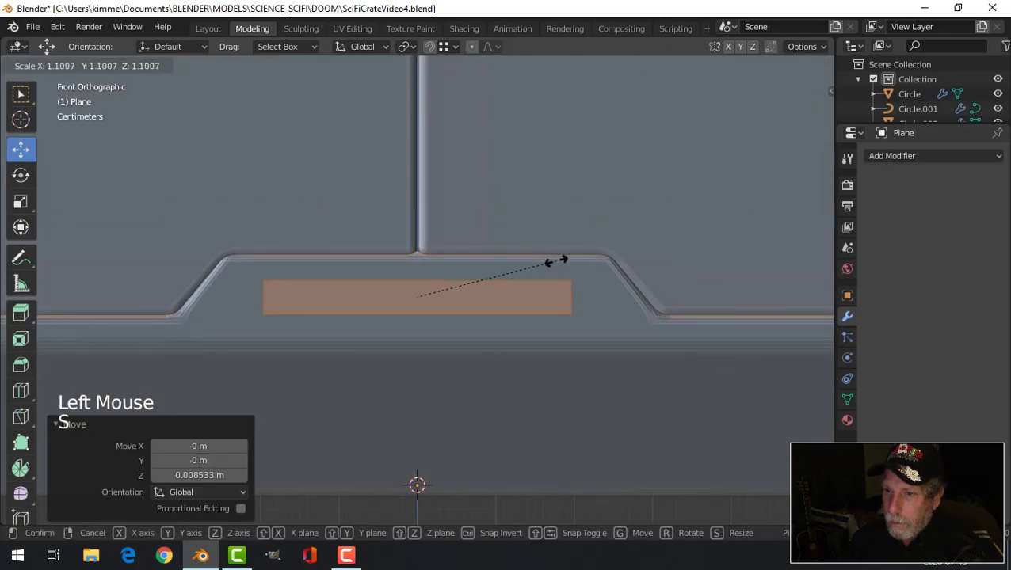
left_click(564, 261)
- Round the strip's four corners with a vertex bevel of 5 segments and about 0.012 m width
mouse_move(618, 261)
middle_mouse_down()
mouse_move(636, 272)
mouse_move(615, 291)
mouse_move(641, 277)
mouse_move(634, 271)
middle_mouse_up()
key("1")
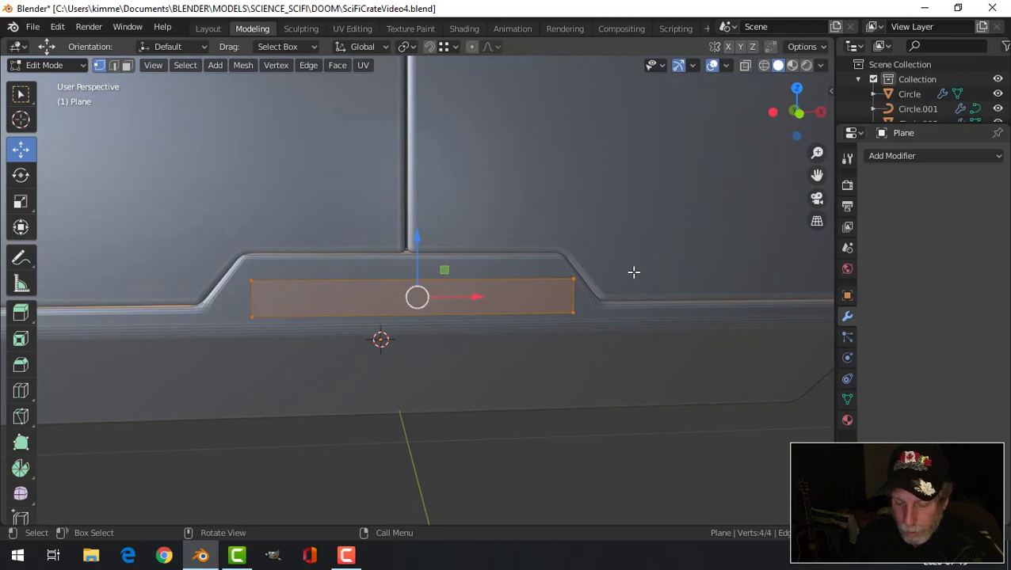
key("shift+ctrl+b")
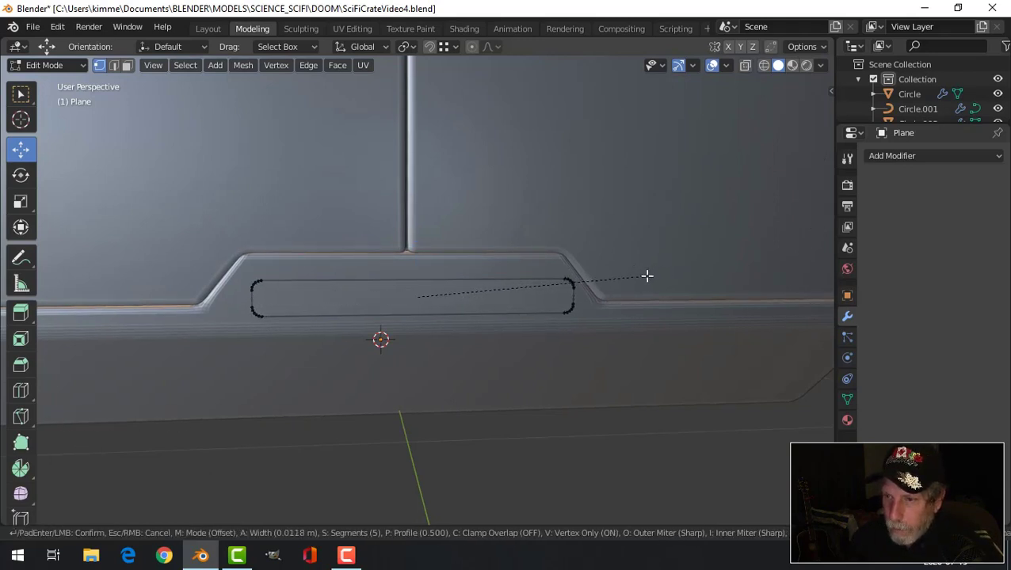
left_click(647, 276)
- Extrude the whole rounded strip a short distance towards the crate to form a solid bar
key("a")
middle_click_drag(630, 277, 557, 304)
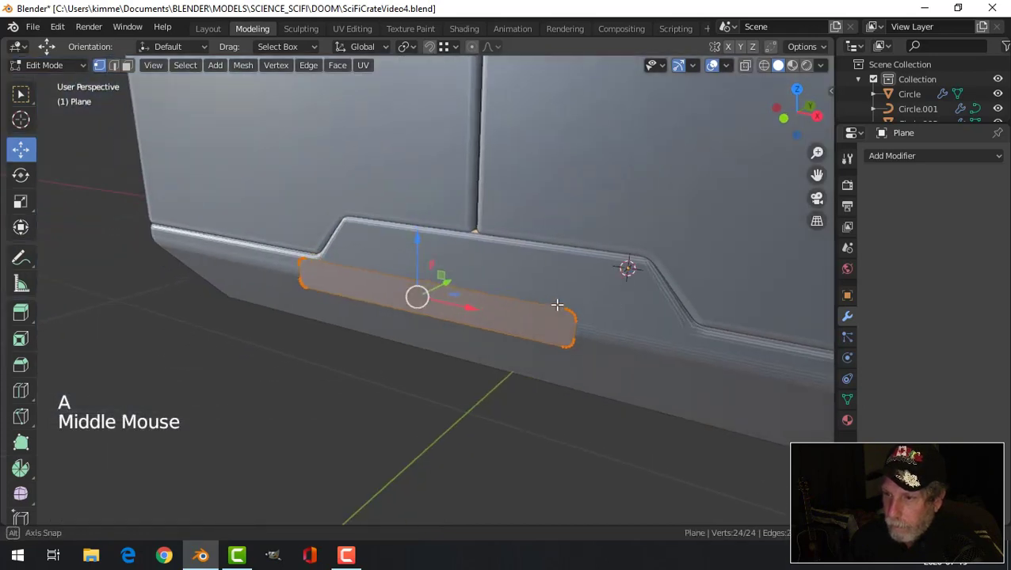
key("e")
left_click(569, 297)
- Recalculate all of the bar's normals to the outside, clear the selection and return to Object Mode
key("a")
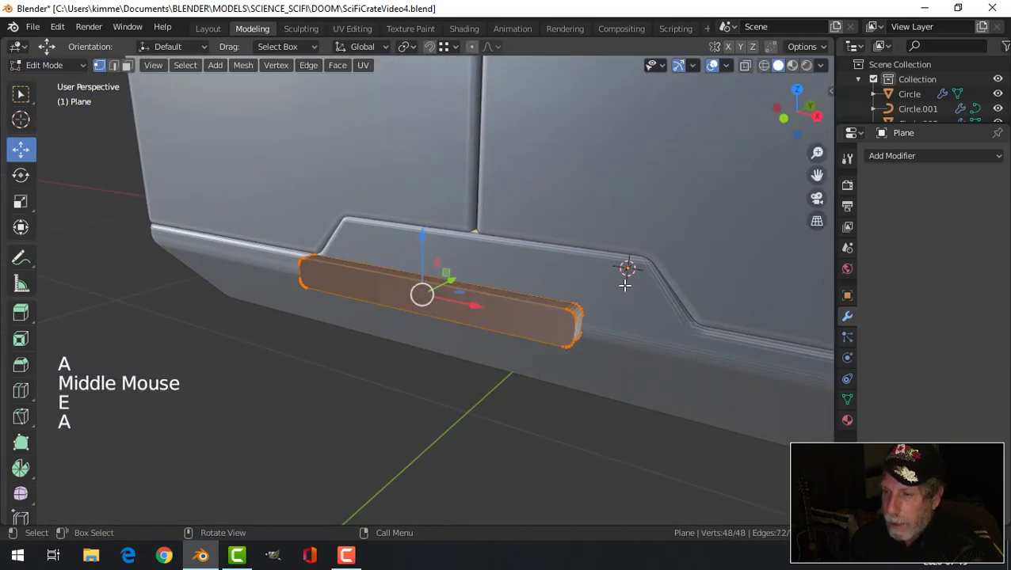
key("alt+n")
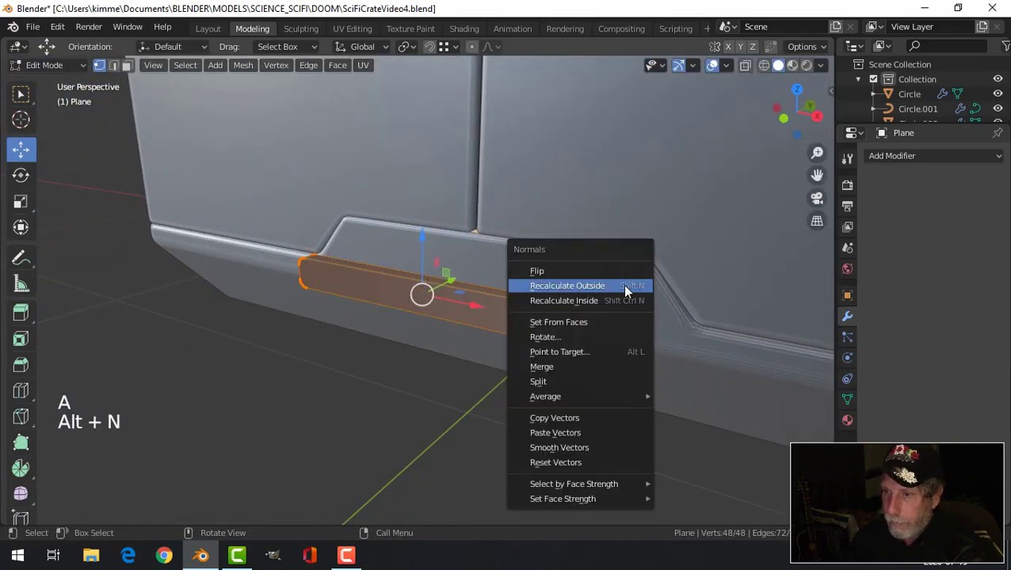
left_click(624, 291)
key("alt+a")
middle_click_drag(631, 271, 546, 372)
key("Tab")
- Add a Bevel modifier with 5 segments and a 0.02 m offset to the bar and shade it smooth
left_click(884, 156)
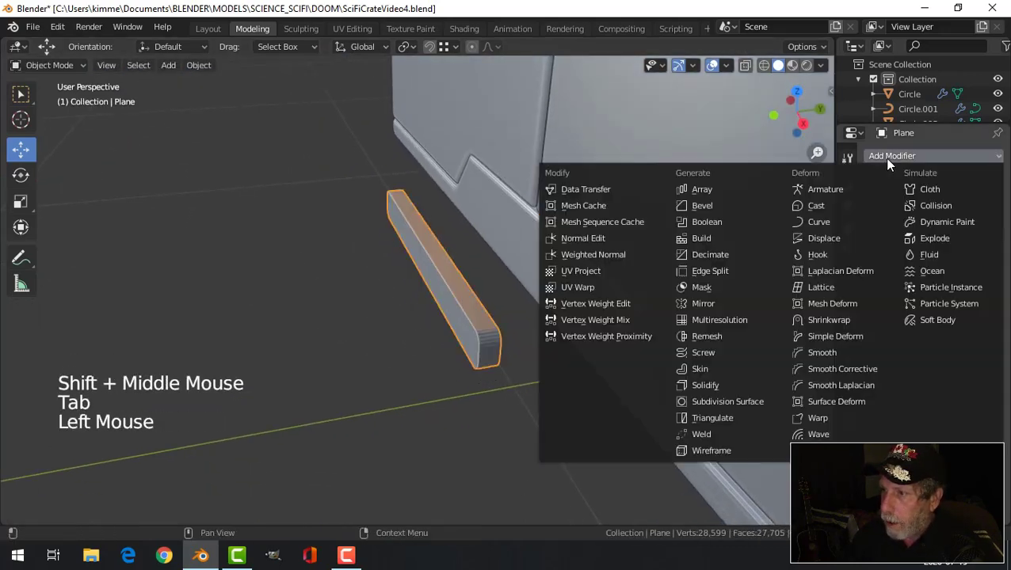
left_click(723, 205)
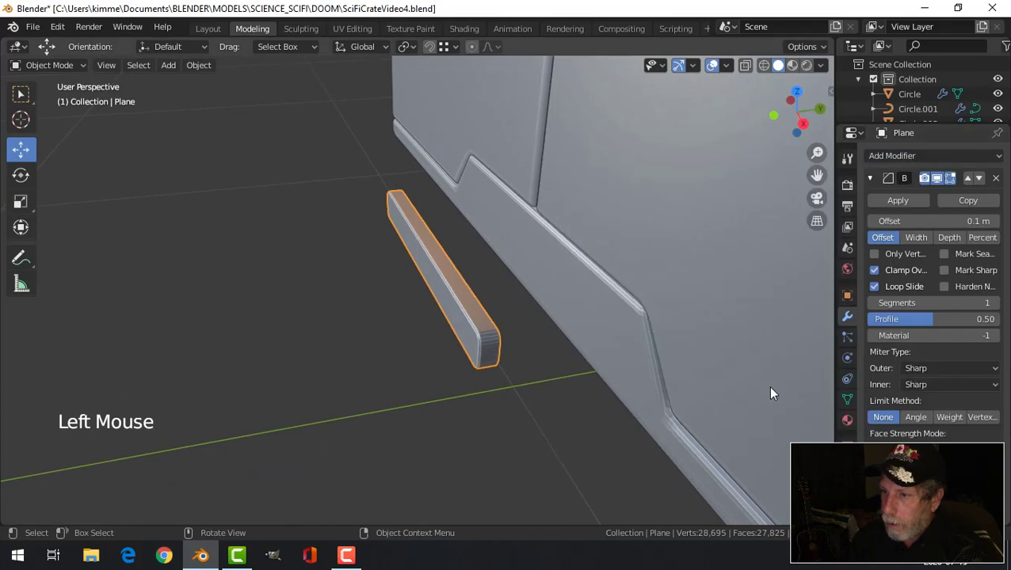
left_click(993, 303)
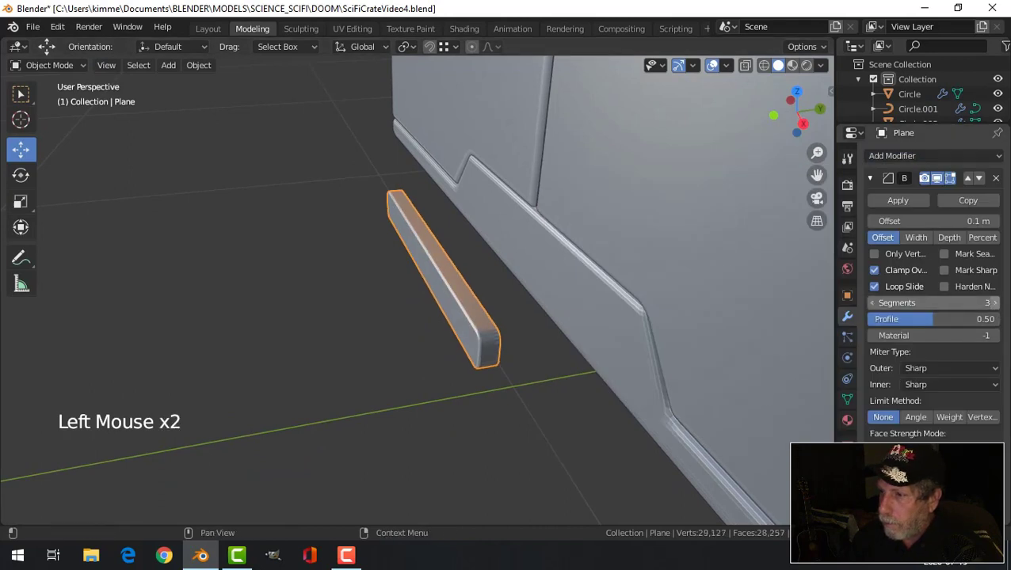
left_click(993, 303)
left_click(993, 302)
left_click(933, 221)
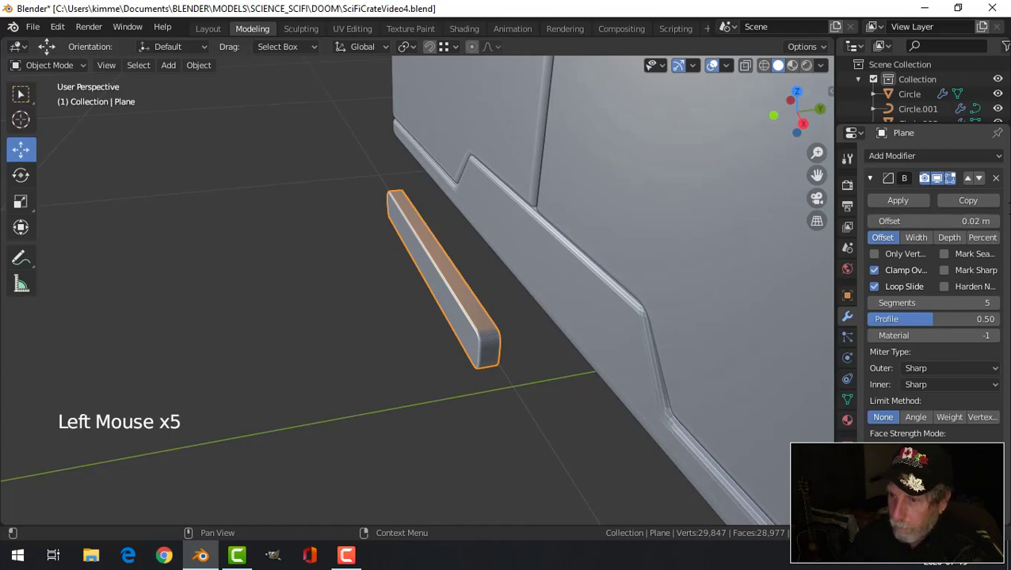
right_click(459, 310)
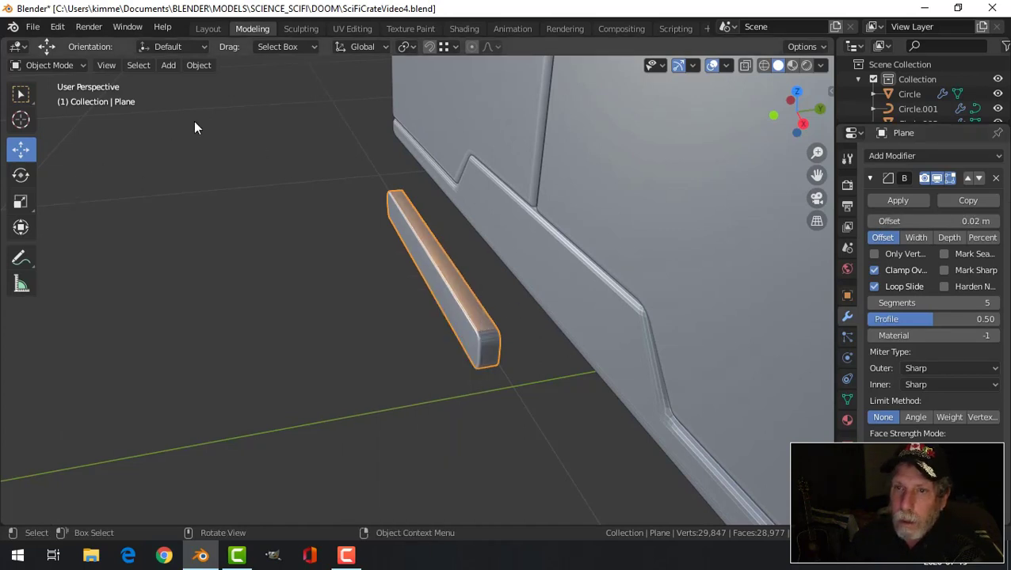
- Set the bar's origin to its geometry and move it along Y until it sits in the base trim's raised section
left_click(213, 67)
mouse_move(230, 98)
left_click(394, 110)
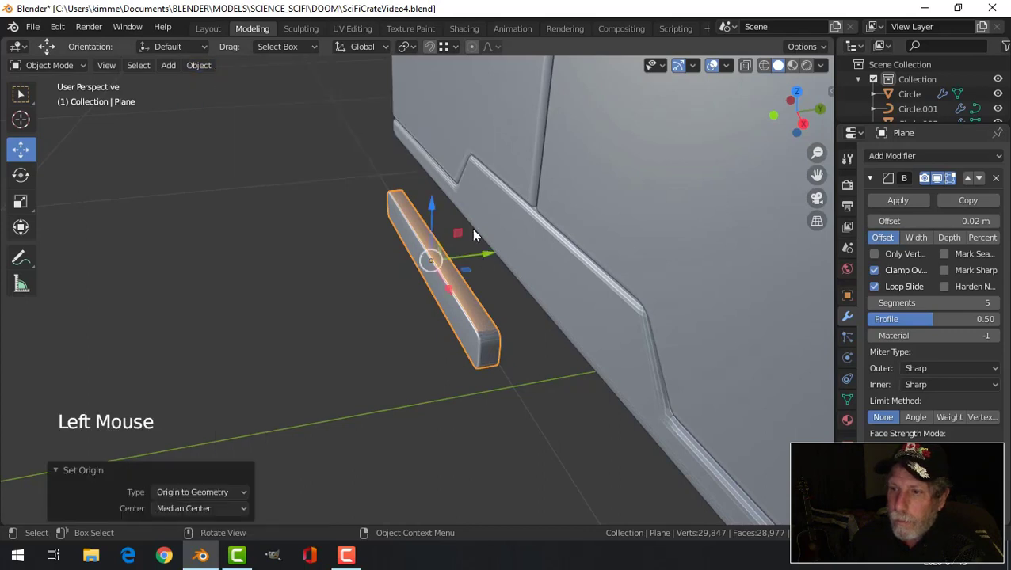
left_click_drag(489, 264, 587, 240)
key("alt+a")
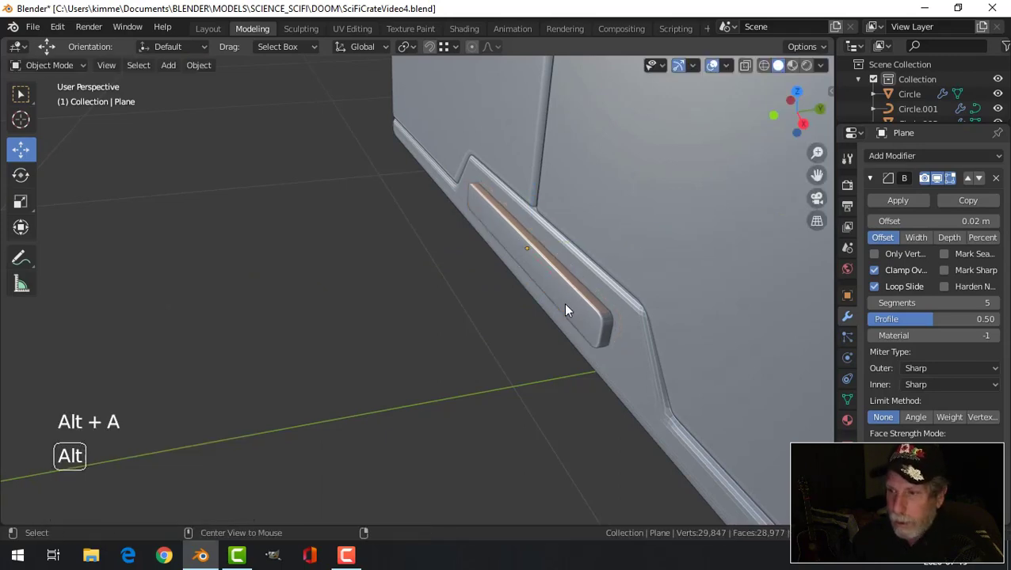
- Select the bar and set its origin to the 3D cursor at the world origin
scroll(564, 309, "down", 3)
middle_click_drag(565, 309, 600, 299)
scroll(575, 316, "down", 3)
scroll(576, 304, "down", 4)
middle_click_drag(521, 317, 266, 126)
left_click(432, 287)
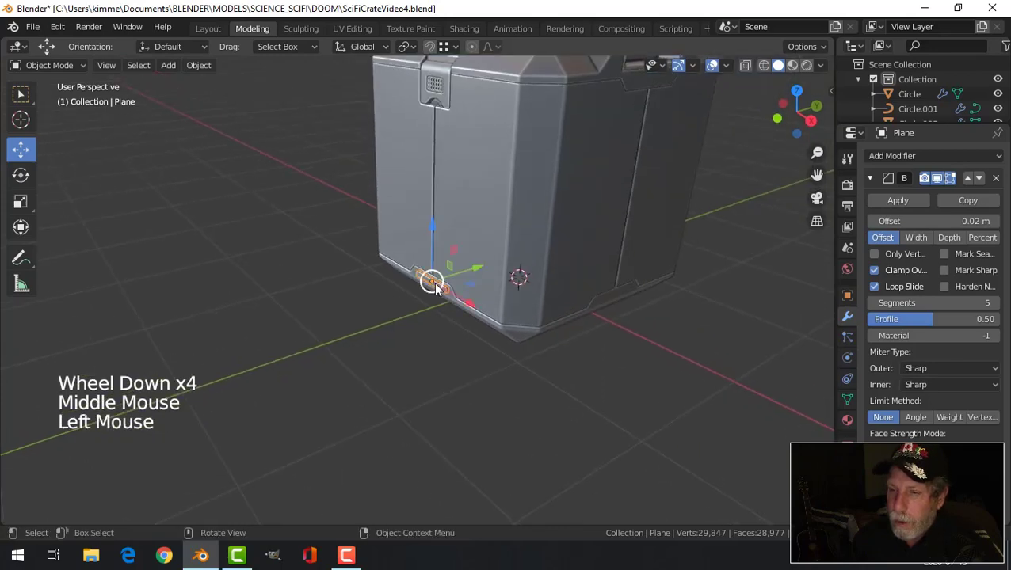
left_click(205, 67)
mouse_move(237, 98)
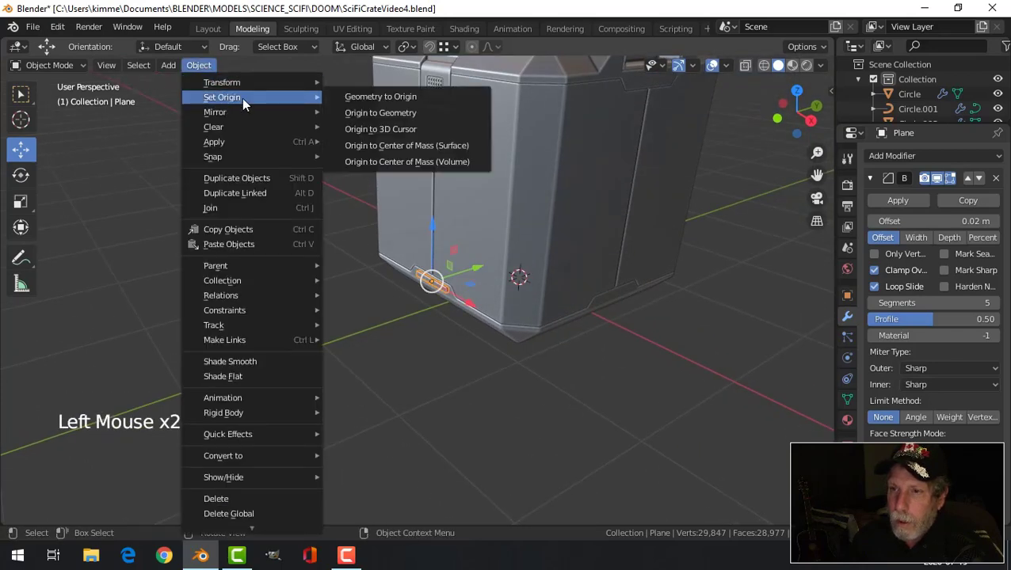
left_click(394, 131)
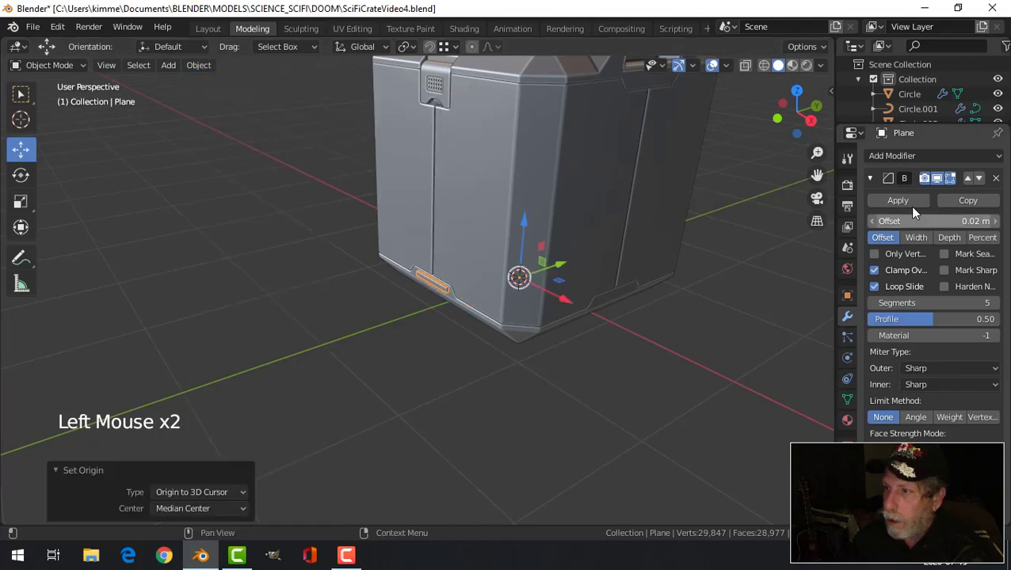
- Add a Mirror modifier to the bar, enabling the Y axis and disabling X
left_click(870, 178)
left_click(887, 156)
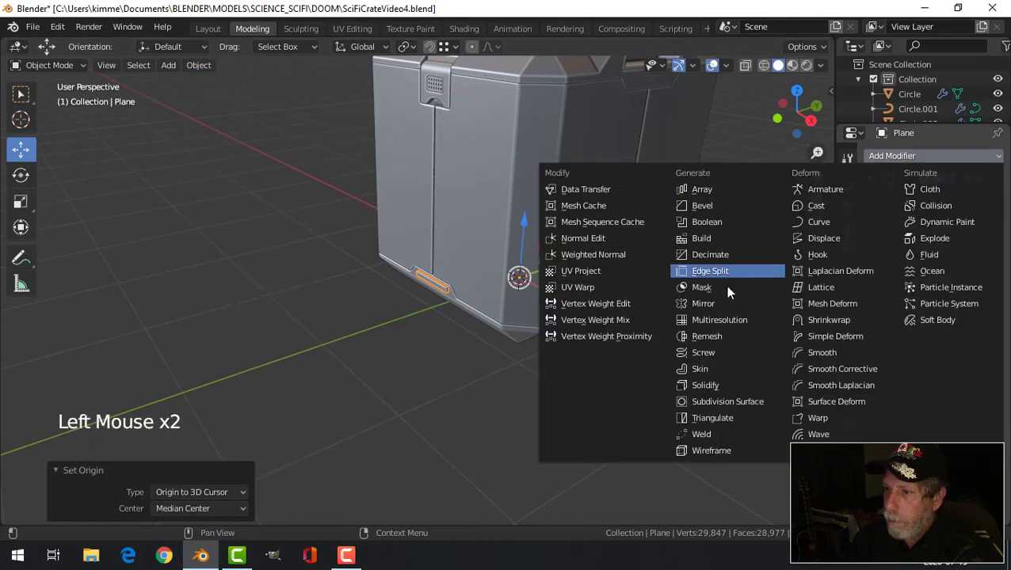
left_click(704, 304)
scroll(673, 287, "down", 3)
middle_click_drag(672, 286, 517, 278)
left_click(875, 280)
left_click(875, 263)
- Examine the mirrored bar on the crate's opposite side, selecting it to compare both copies
scroll(592, 331, "up", 2)
scroll(602, 333, "up", 1)
key("alt+a")
middle_click_drag(647, 341, 540, 301, "shift")
scroll(527, 299, "up", 1)
middle_click_drag(540, 301, 542, 285)
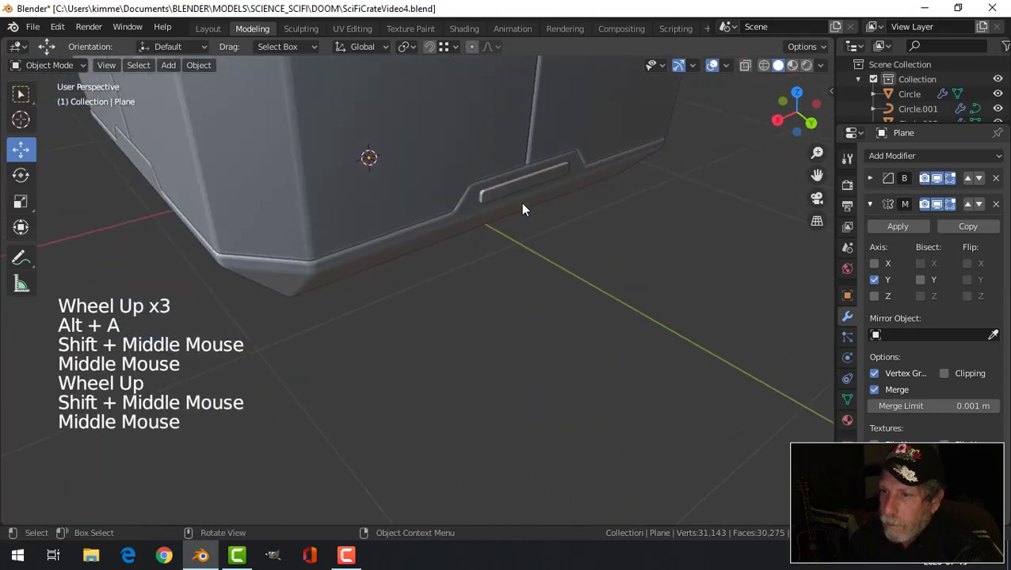
left_click(519, 204)
scroll(507, 255, "down", 3)
middle_click_drag(507, 255, 543, 286)
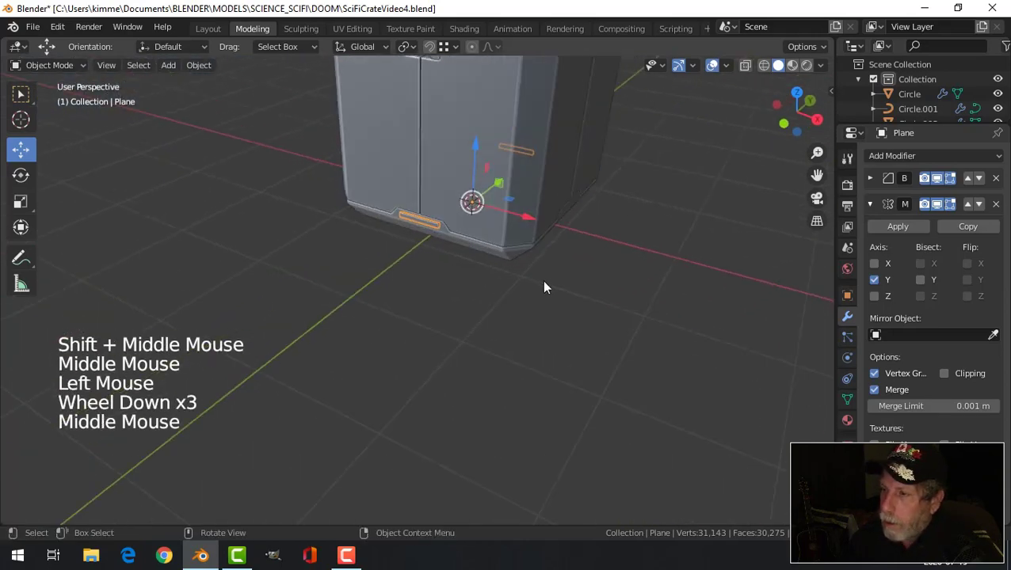
- Place the bar's Mirror modifier above its Bevel modifier, collapse its settings, and save the file
left_click(968, 204)
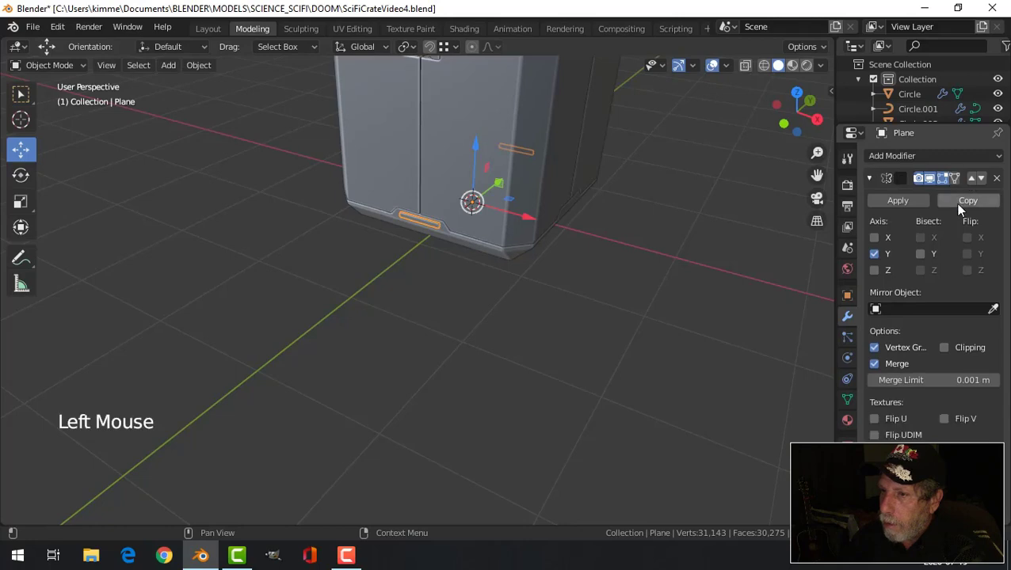
left_click(869, 179)
scroll(618, 254, "up", 2)
middle_click_drag(573, 264, 515, 288)
middle_click_drag(515, 288, 504, 292)
middle_click_drag(504, 292, 465, 300, "shift")
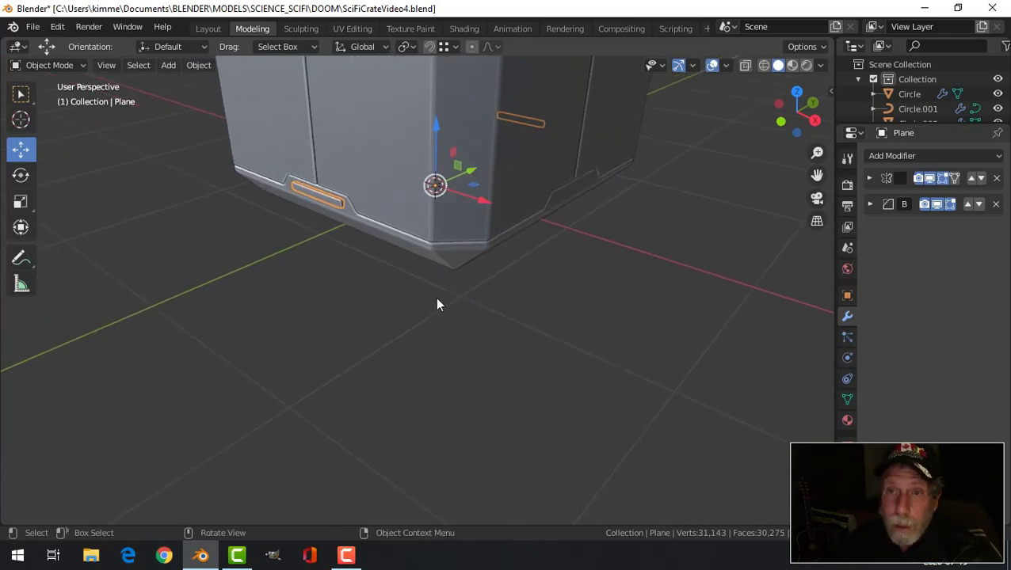
key("ctrl+s")
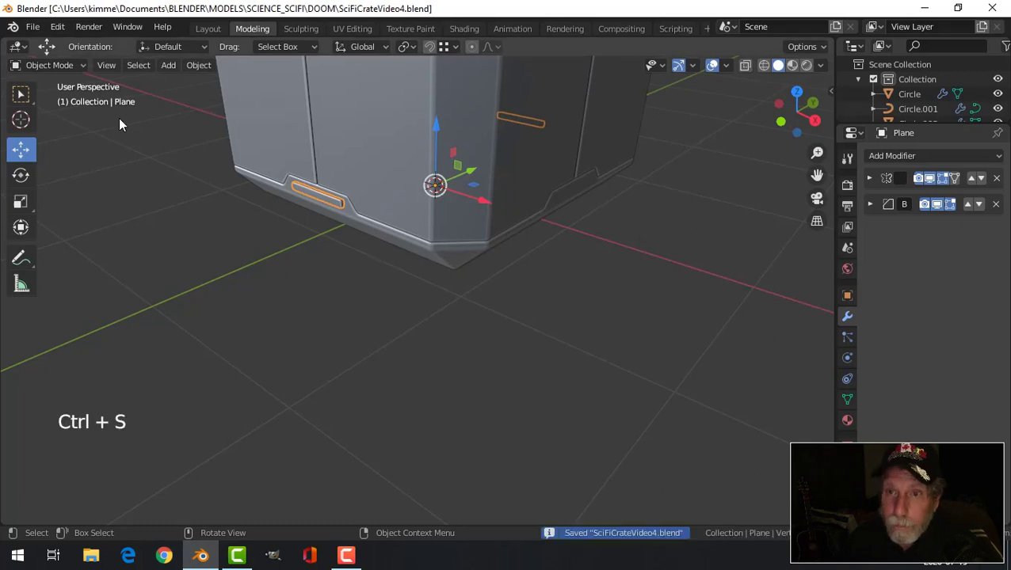
- Search the add-on preferences for "BOOL" to check the Bool Tool add-on, and close the preferences
left_click(31, 28)
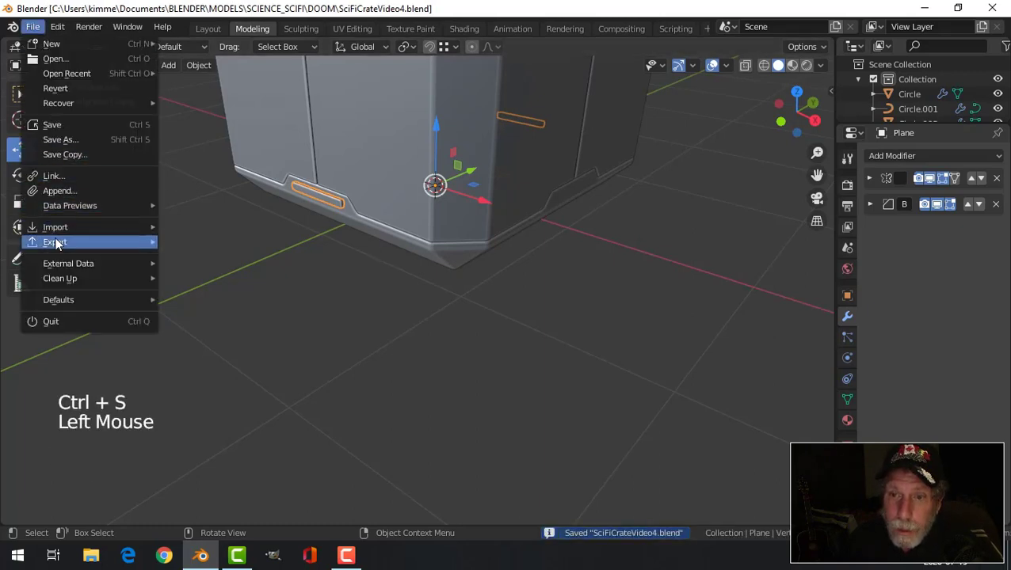
mouse_move(60, 30)
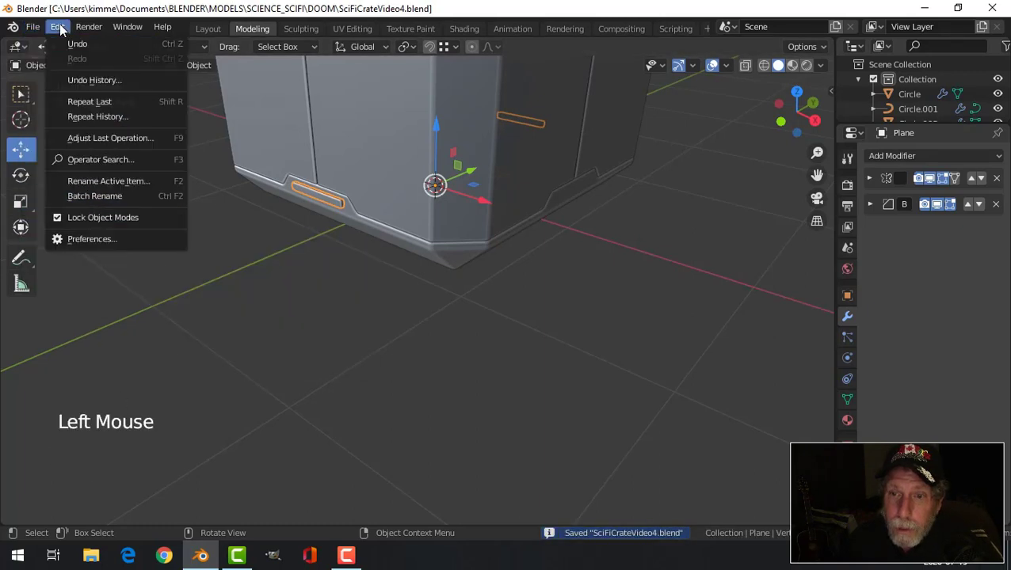
left_click(116, 236)
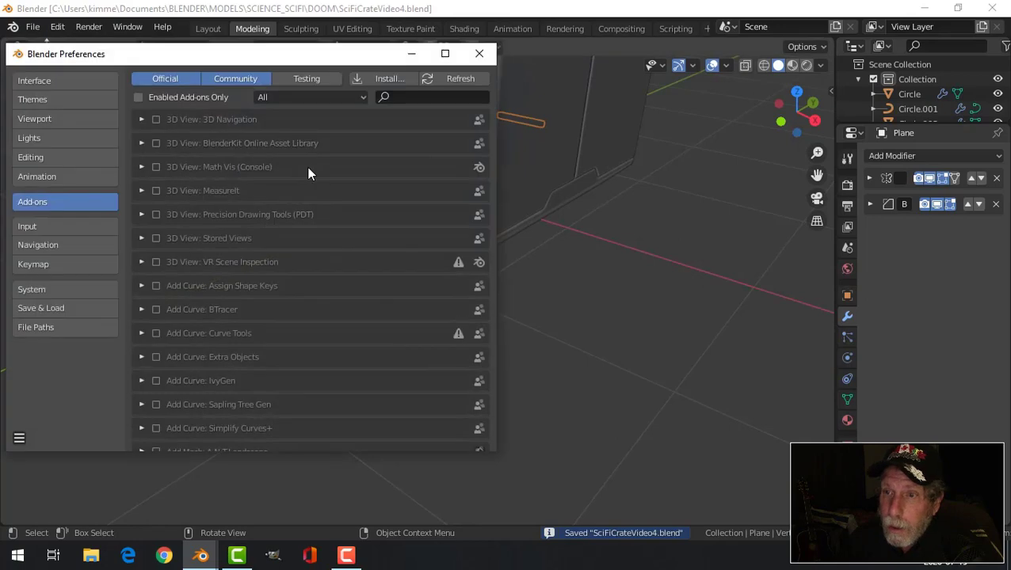
left_click(431, 97)
type("BOOL")
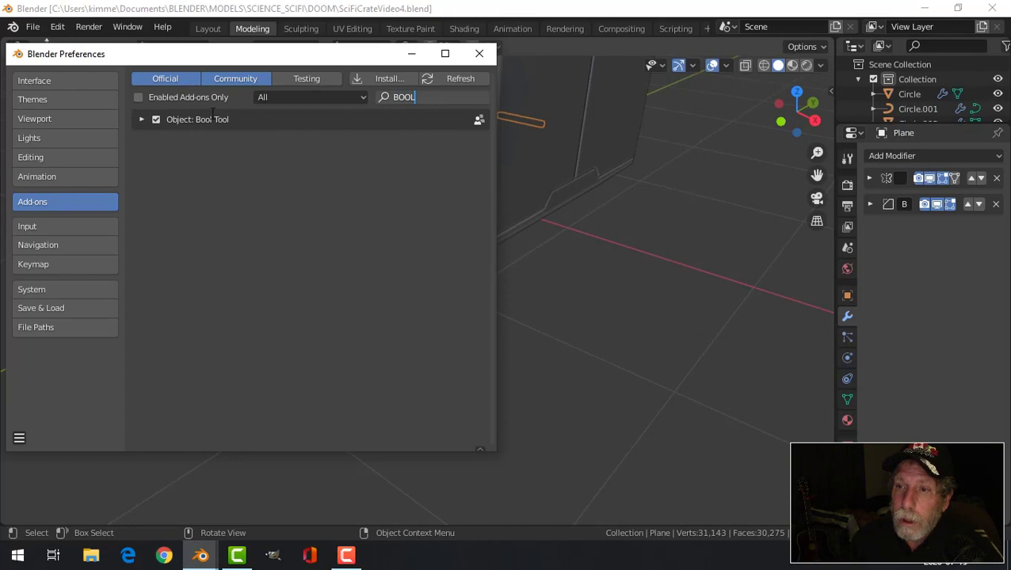
left_click(479, 53)
- Cut the bar's shape out of the base trim with a Bool Tool Brush Boolean Difference
middle_click_drag(591, 286, 516, 341)
scroll(529, 338, "up", 1)
middle_click_drag(517, 341, 467, 339)
scroll(466, 336, "up", 1)
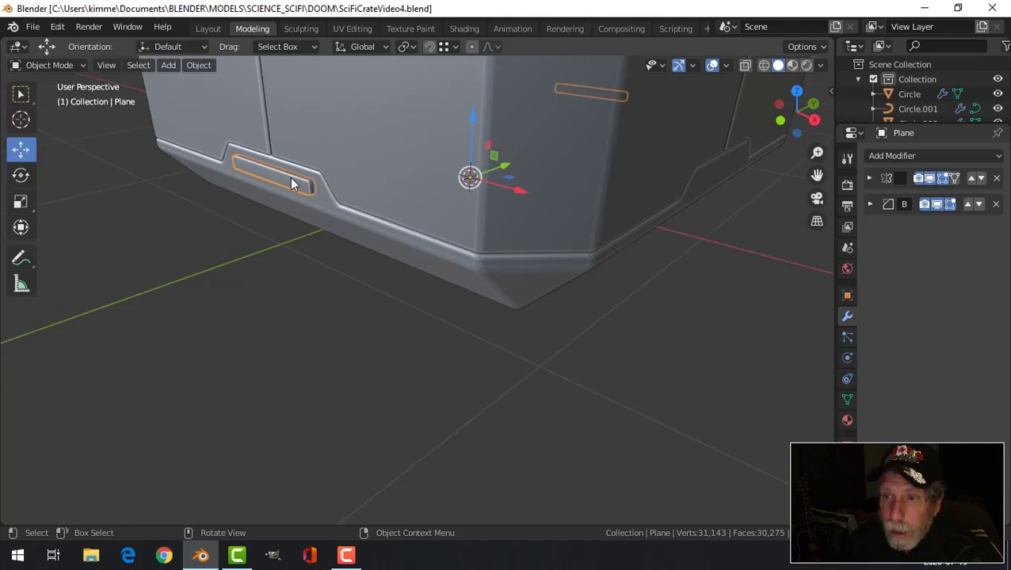
left_click(328, 207, "shift")
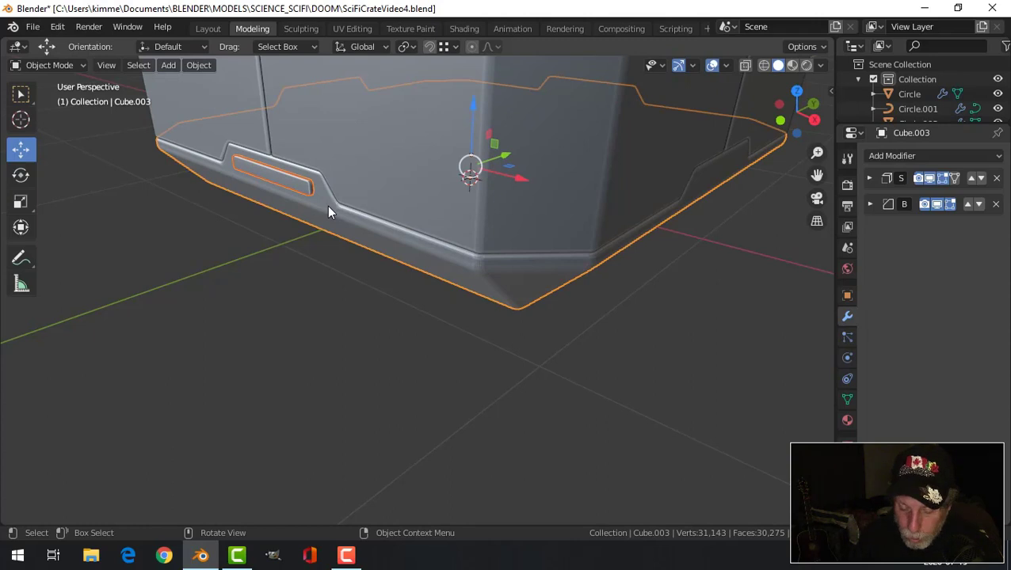
key("ctrl+shift+b")
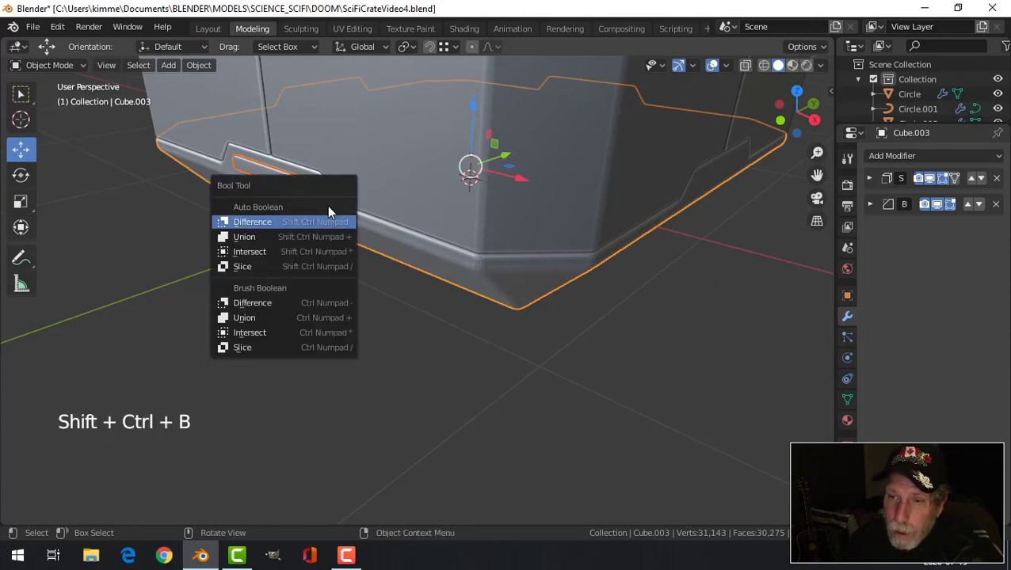
left_click(252, 303)
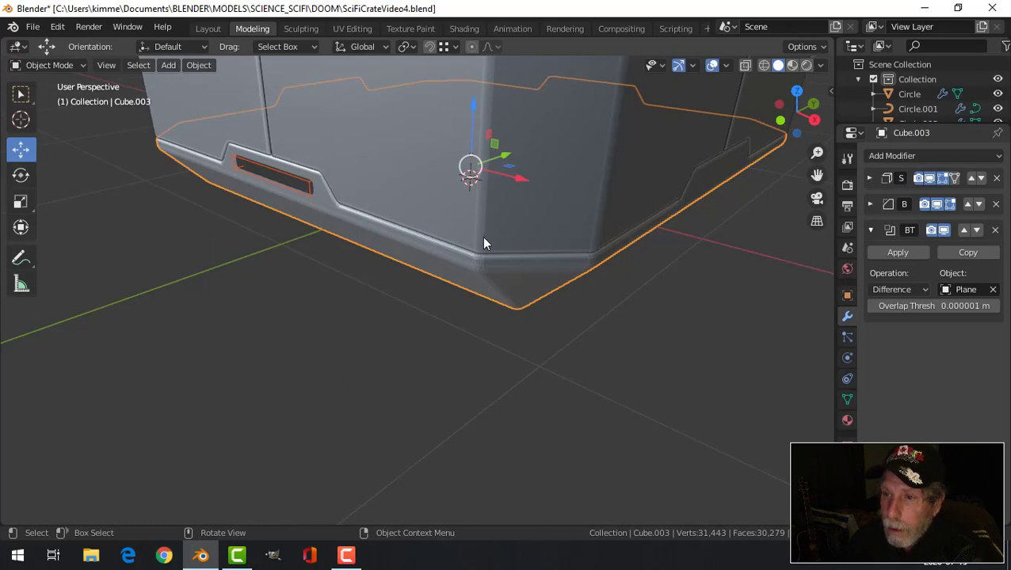
middle_click_drag(409, 240, 307, 245)
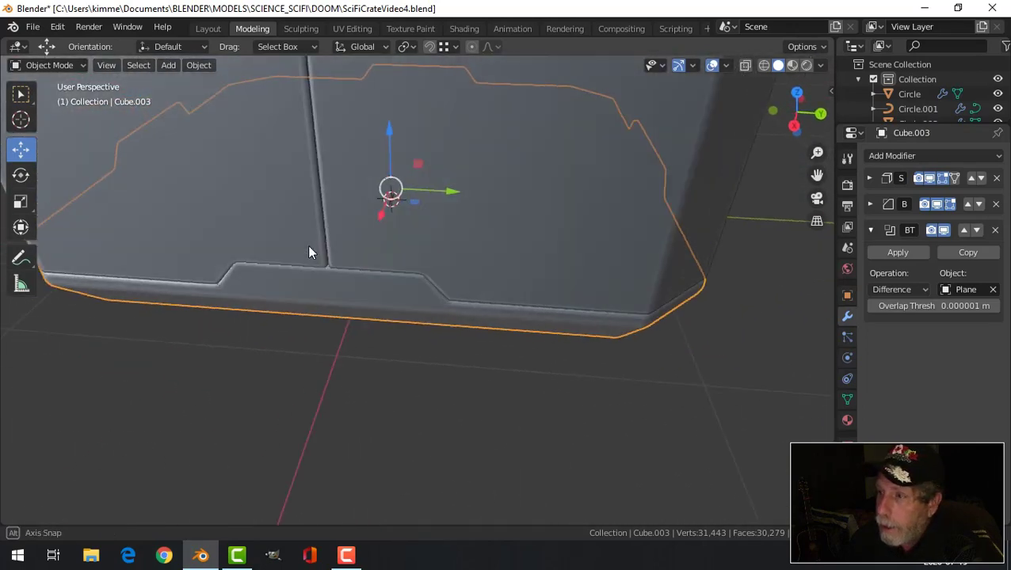
- Switch the viewport's solid shading from MatCap to Studio lighting
left_click(821, 66)
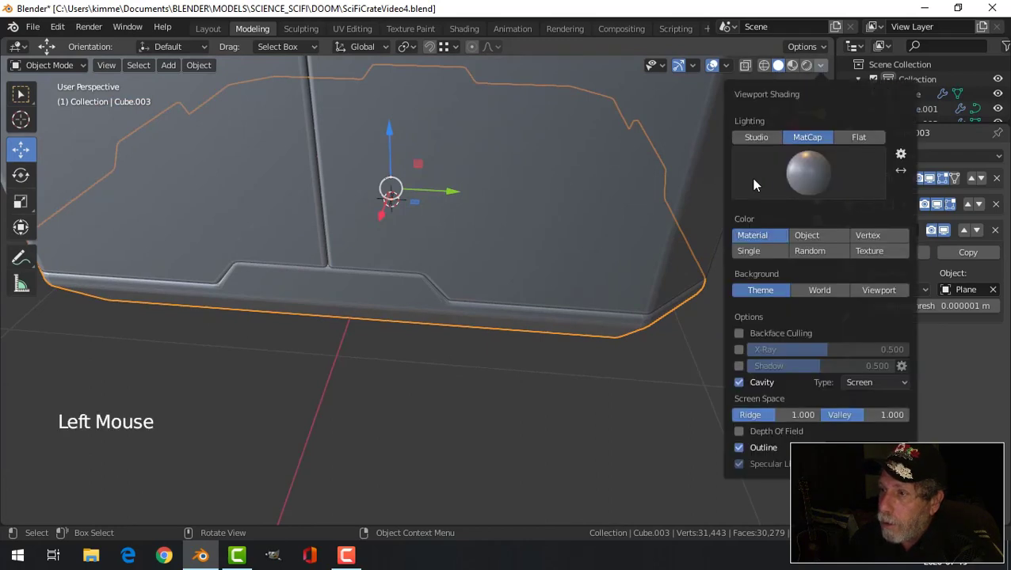
left_click(756, 139)
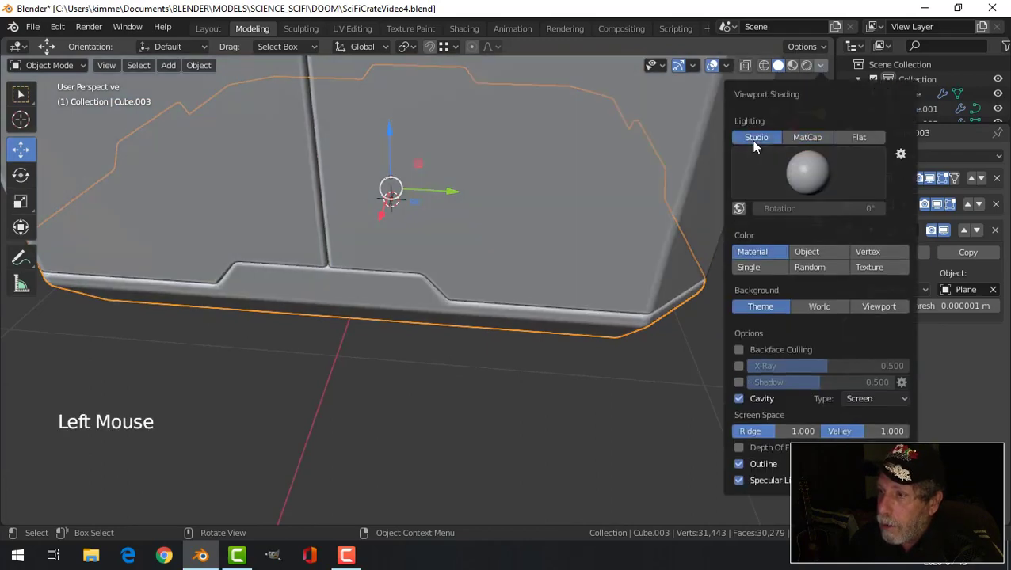
left_click(740, 397)
middle_click_drag(380, 298, 254, 295)
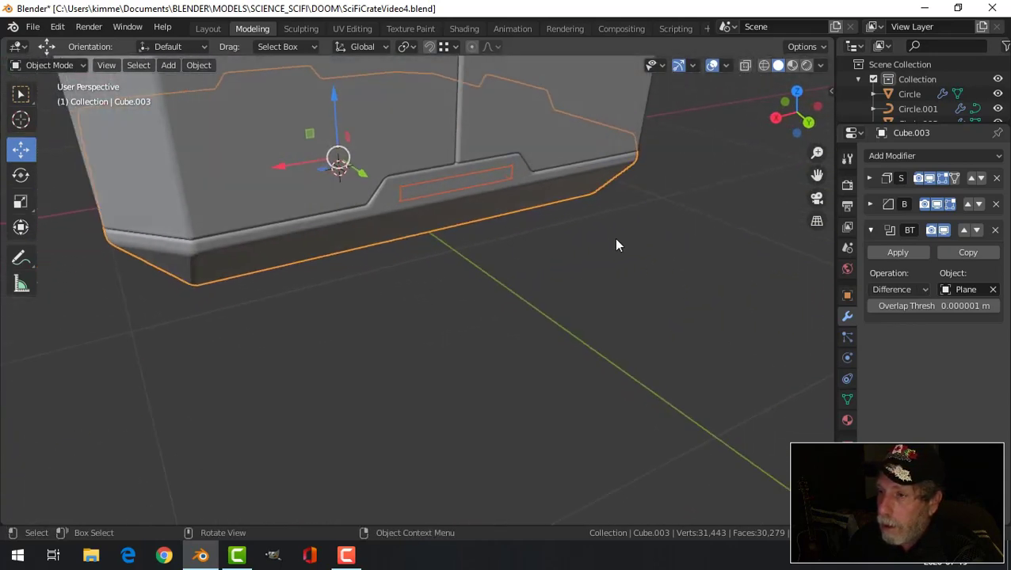
- Try the base trim's Boolean modifier above its Bevel and move it back below
left_click(964, 231)
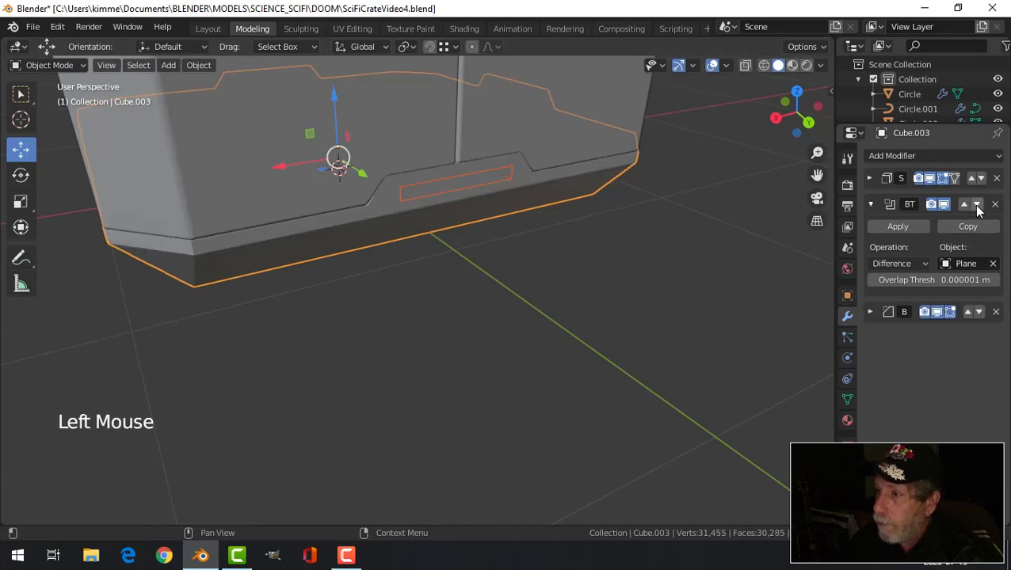
left_click(976, 204)
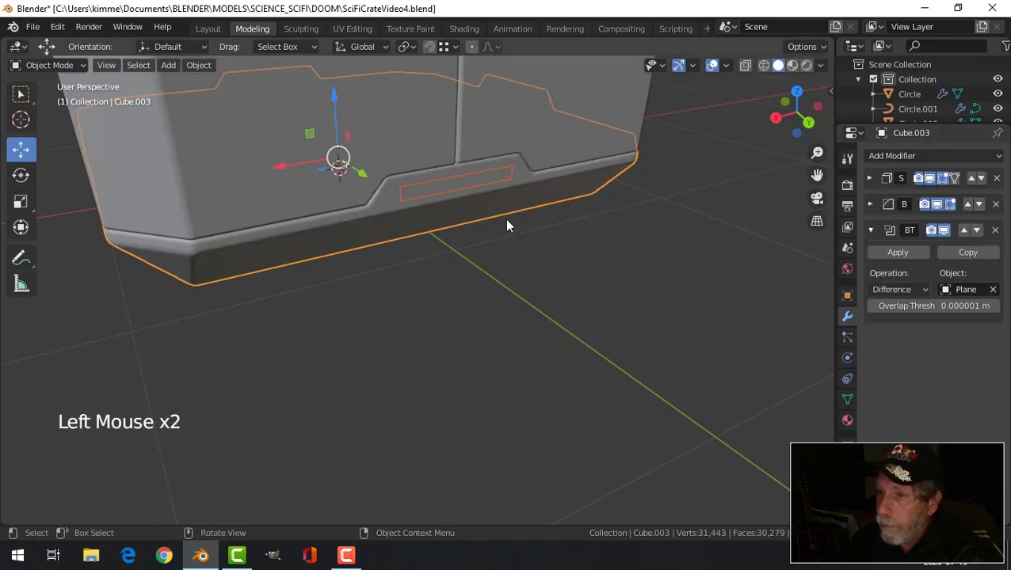
left_click(822, 67)
left_click(739, 398)
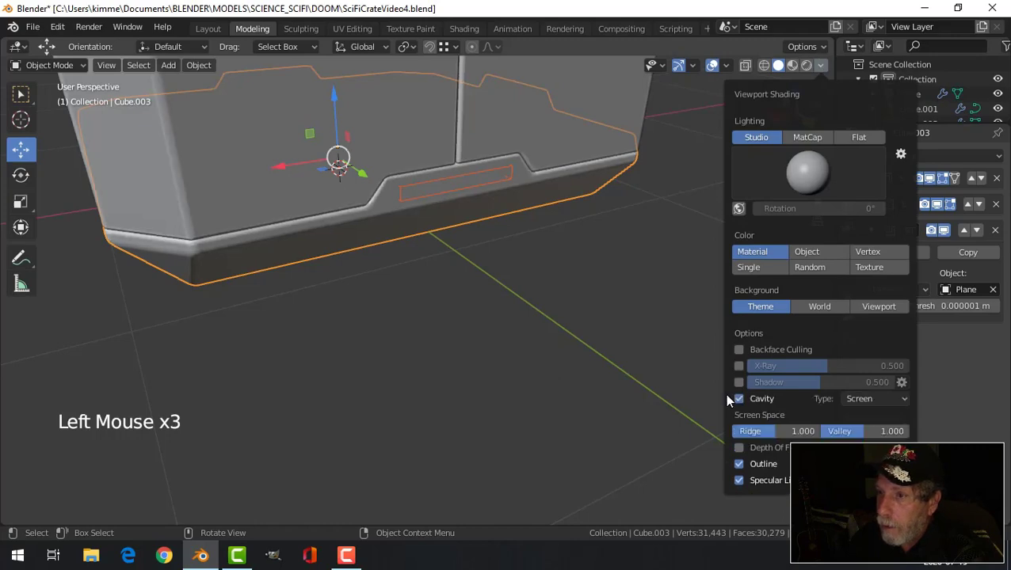
- Inspect the slot cut into the isolated base trim and reveal the hidden crate parts
middle_click_drag(495, 243, 624, 244)
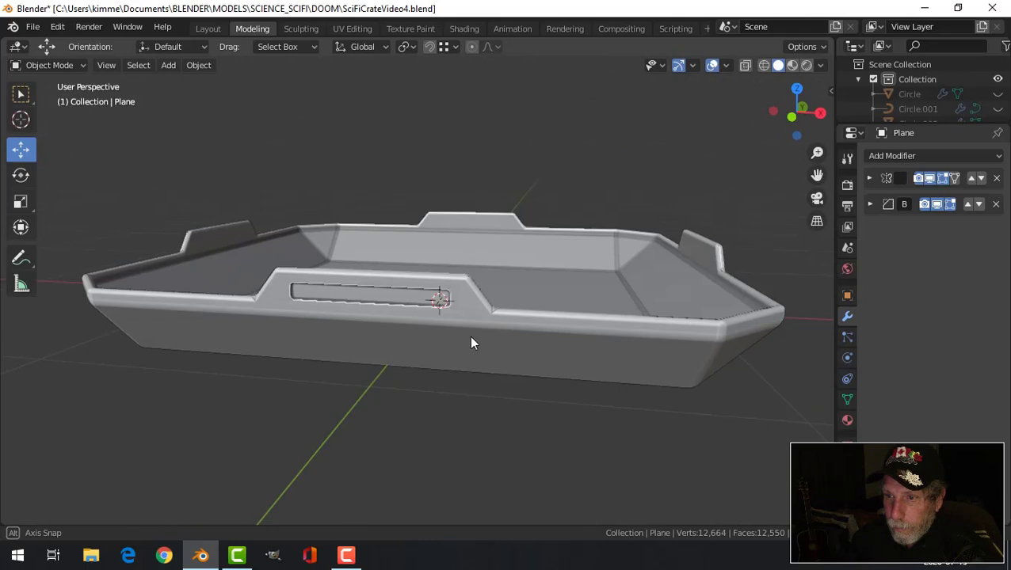
middle_click_drag(471, 342, 476, 319)
scroll(396, 282, "down", 4)
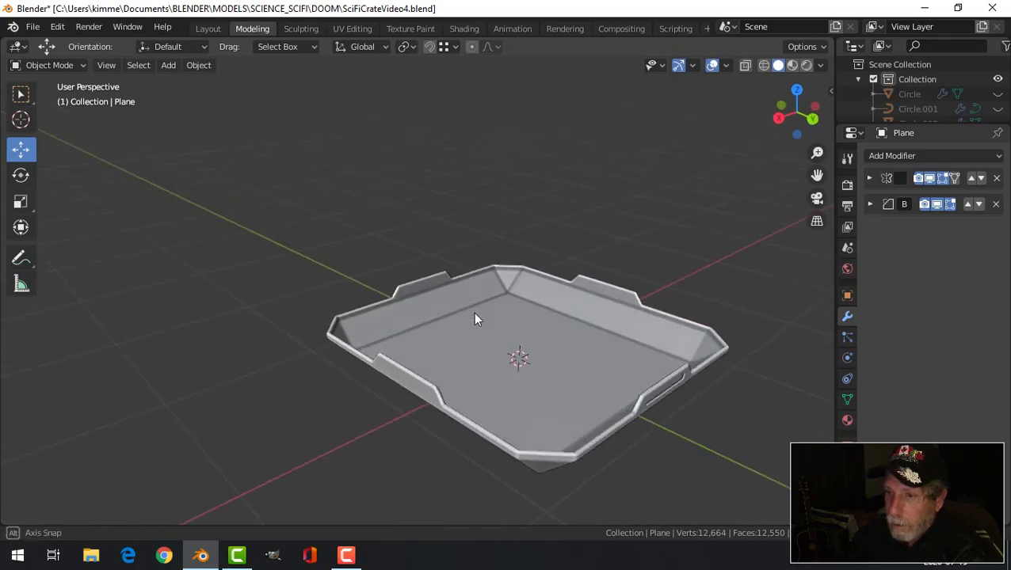
key("alt+h")
middle_click_drag(420, 305, 440, 333)
scroll(437, 329, "up", 2)
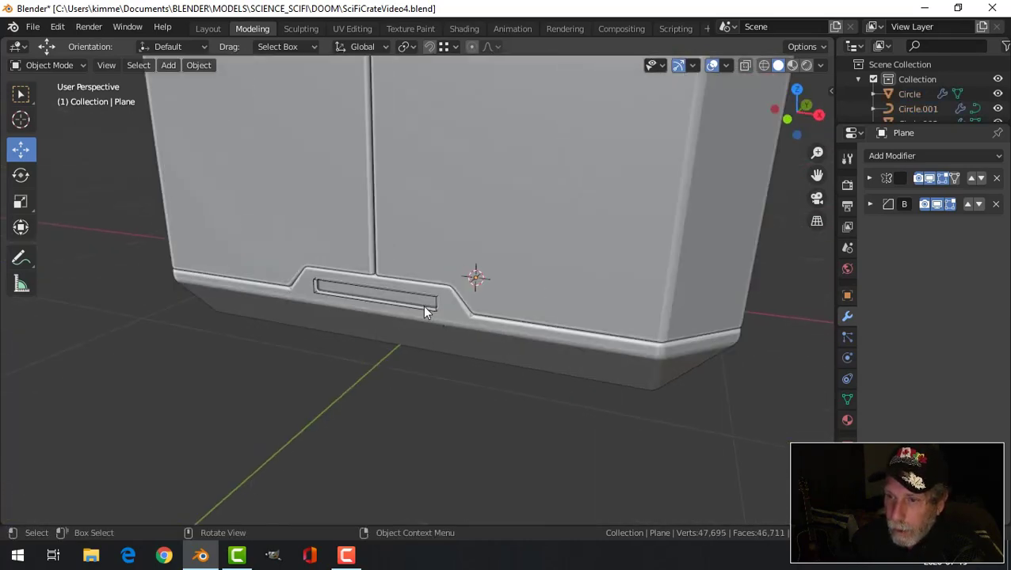
- Hide the bar to inspect the base trim, reveal everything again, and clear the selection
left_click(426, 307)
key("h")
scroll(519, 333, "down", 3)
mouse_move(522, 343)
middle_mouse_down()
mouse_move(494, 312)
mouse_move(506, 346)
middle_mouse_up()
scroll(507, 341, "down", 2)
middle_click_drag(516, 309, 498, 297)
scroll(519, 304, "up", 2)
scroll(507, 302, "up", 1)
key("alt+h")
key("alt+a")
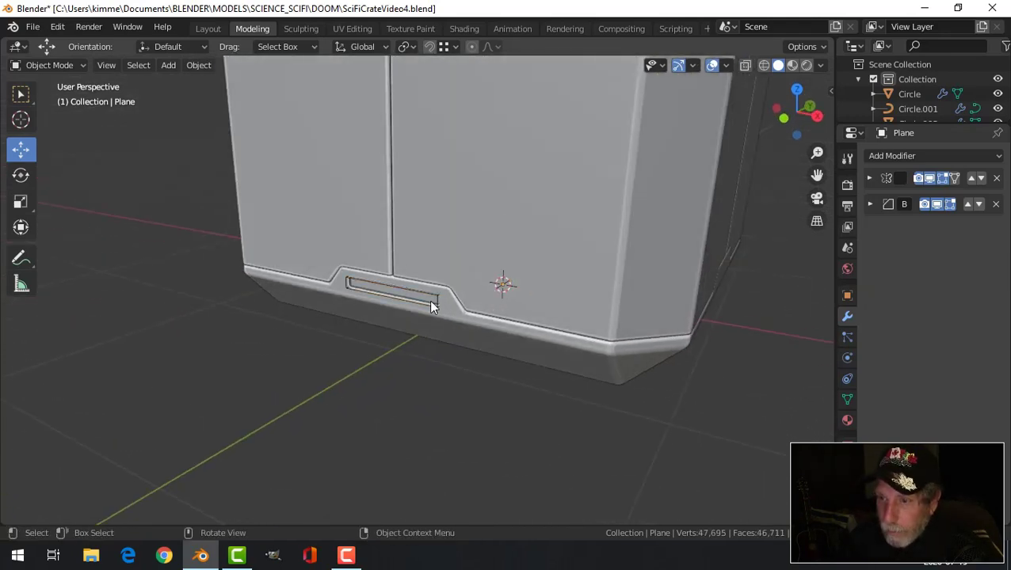
- Duplicate the bar in place and rotate the copy 90° around Z onto the crate's adjacent sides
left_click(430, 299)
scroll(572, 313, "down", 3)
middle_click_drag(574, 318, 476, 337)
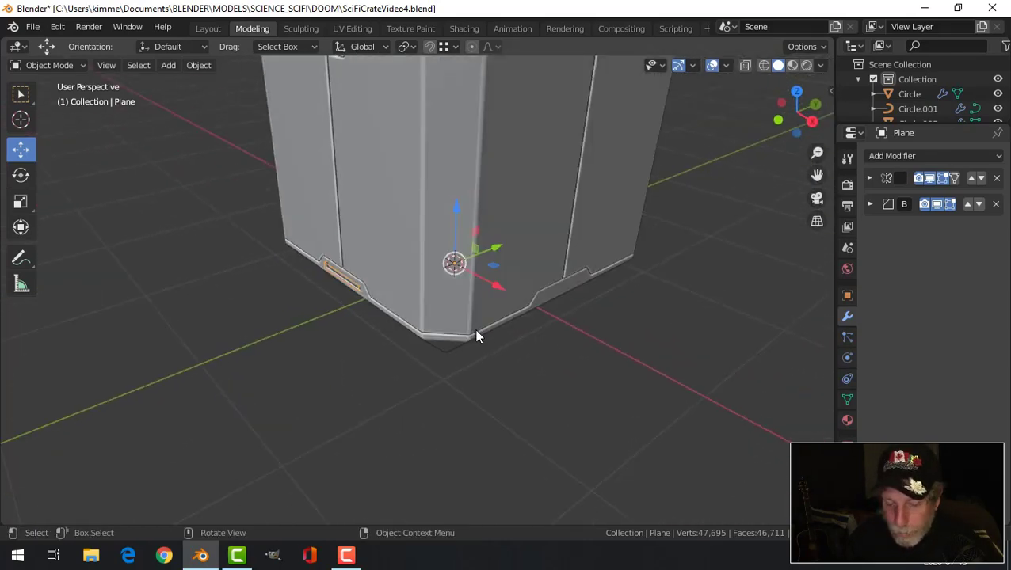
key("shift+d")
right_click(476, 337)
type("rz")
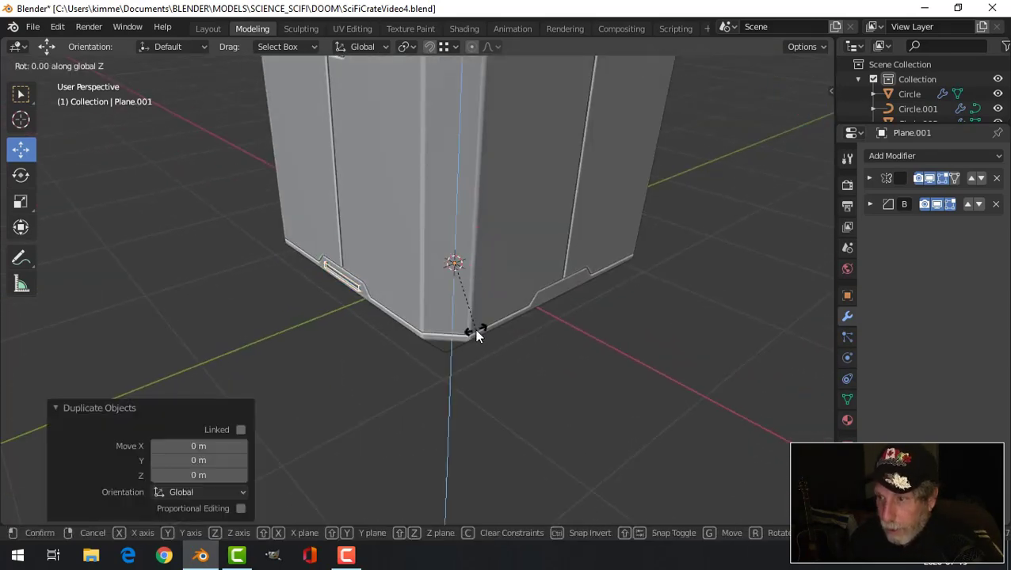
type("90")
key("Return")
left_click(594, 326)
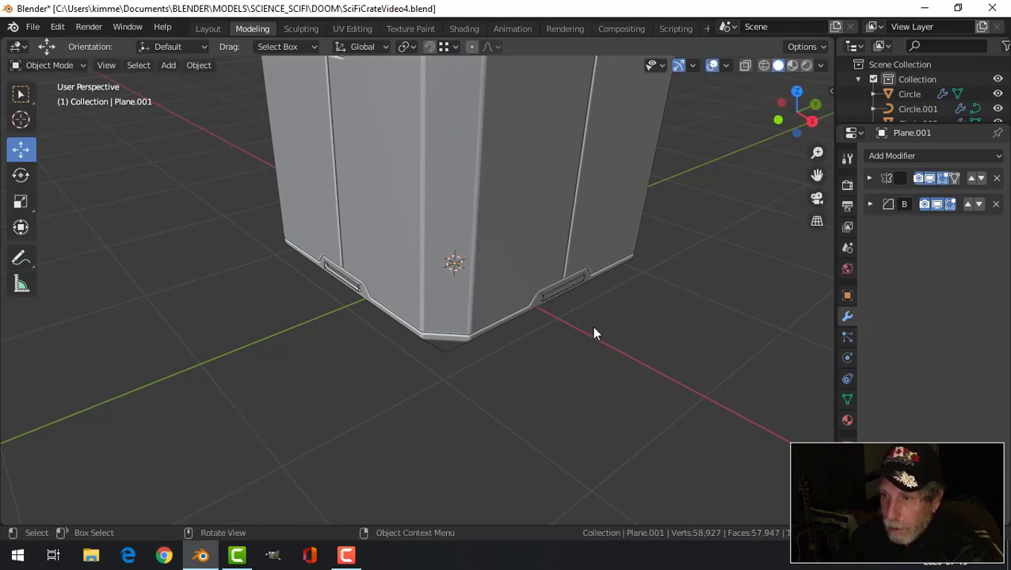
- Cut the rotated bar out of the base trim with a brush Difference, and move that Boolean above the Weighted Normal modifier
middle_click_drag(593, 326, 455, 315)
scroll(588, 311, "up", 3)
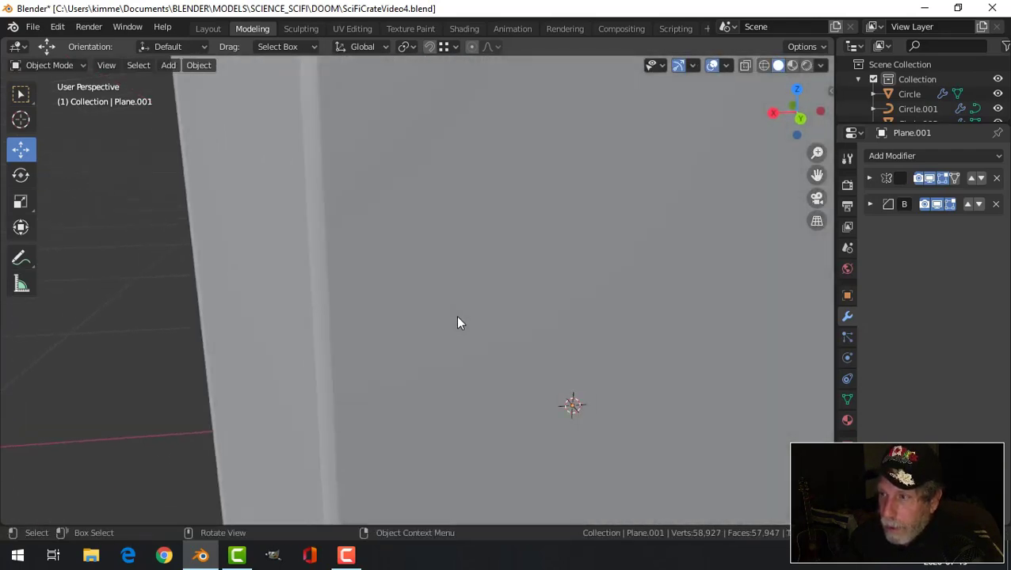
scroll(456, 315, "down", 4)
middle_click_drag(511, 298, 634, 289, "shift")
scroll(627, 324, "down", 2)
left_click(512, 291)
scroll(607, 302, "up", 2)
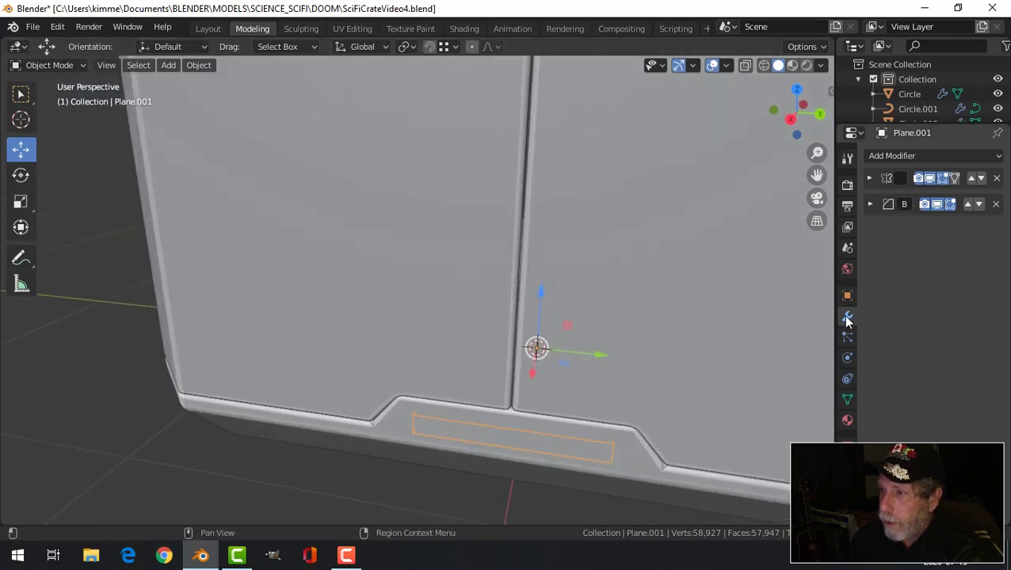
middle_click_drag(660, 386, 579, 334)
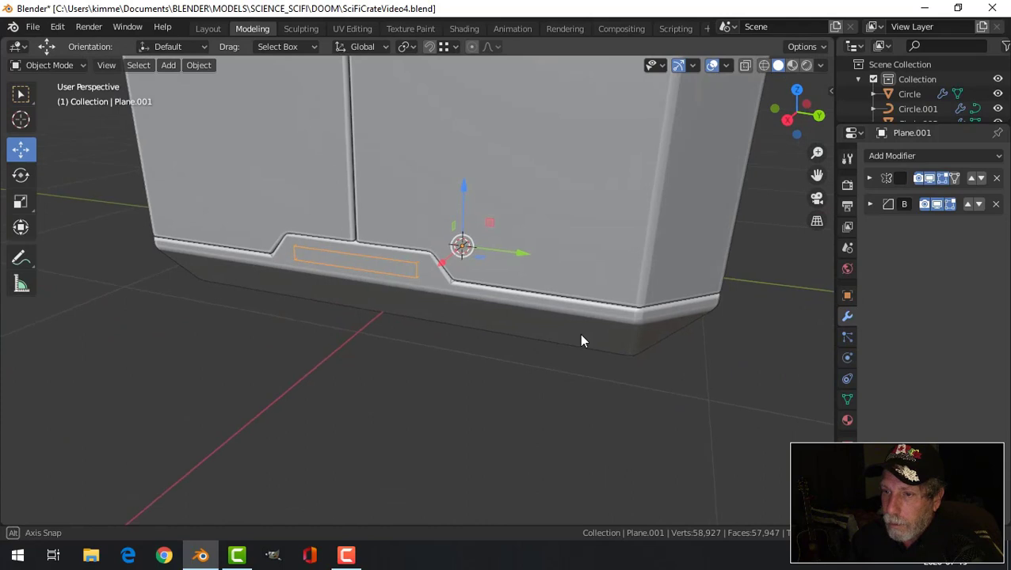
left_click(441, 282, "shift")
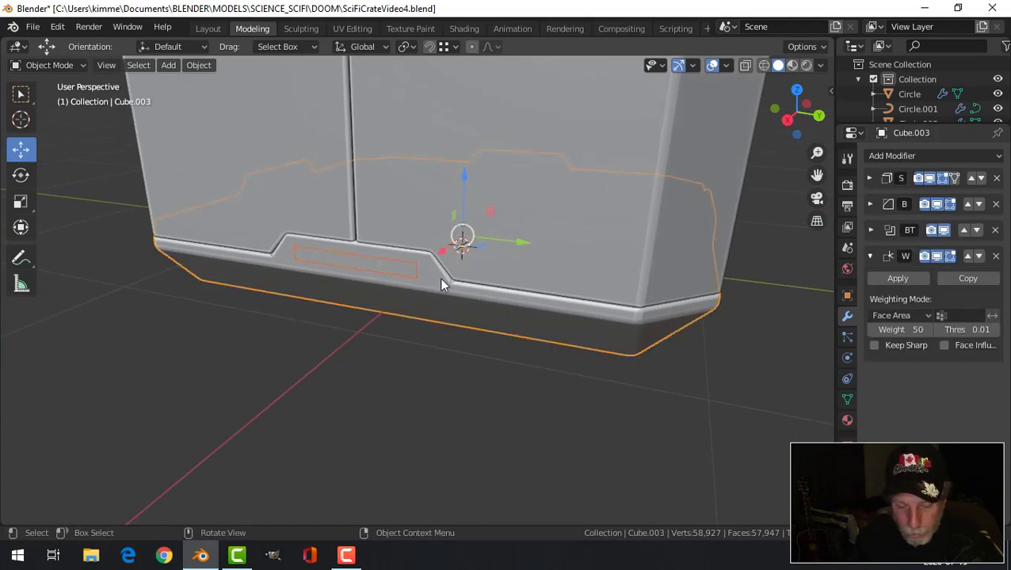
key("shift+ctrl+b")
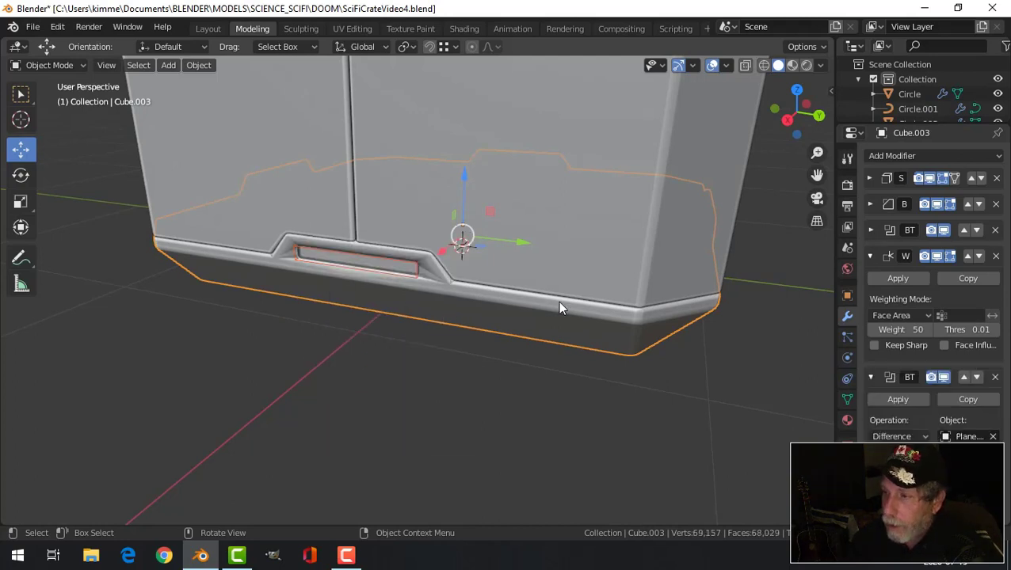
left_click(963, 378)
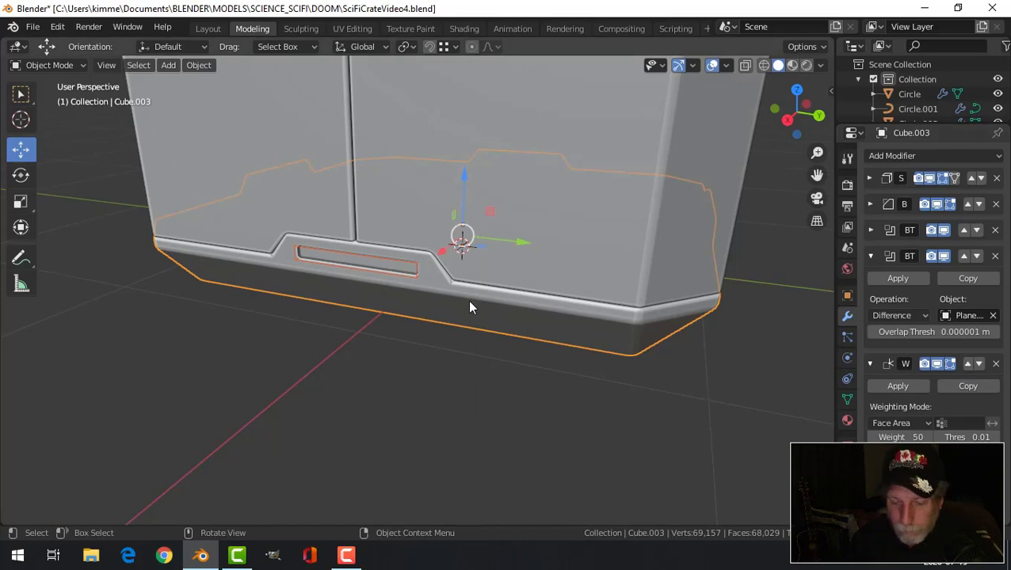
- Examine the bar recesses on the adjacent sides of the crate's base trim
key("alt+a")
left_click(412, 265)
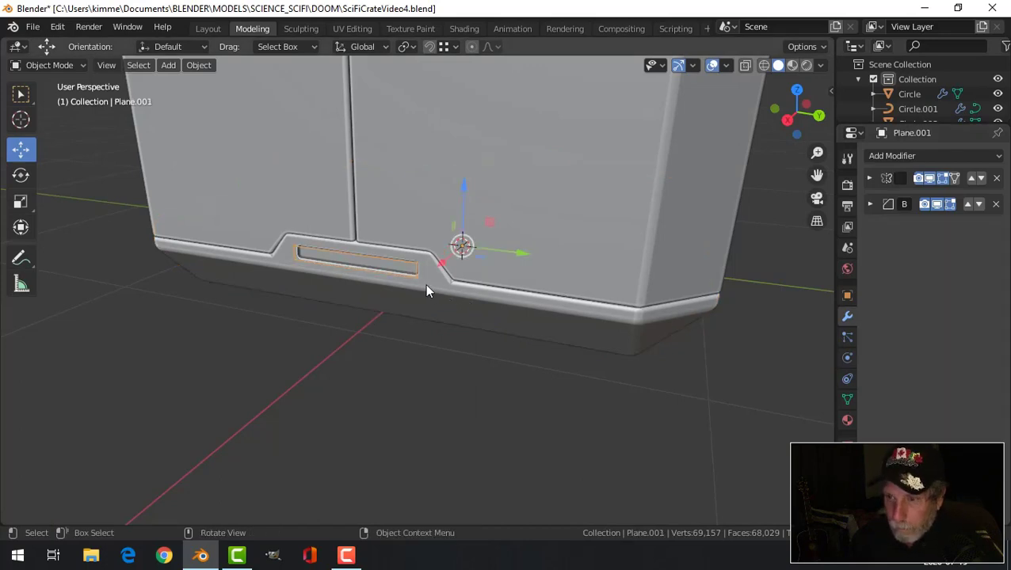
middle_click_drag(426, 291, 480, 287)
left_click(462, 242)
scroll(443, 275, "down", 8)
scroll(513, 313, "up", 3)
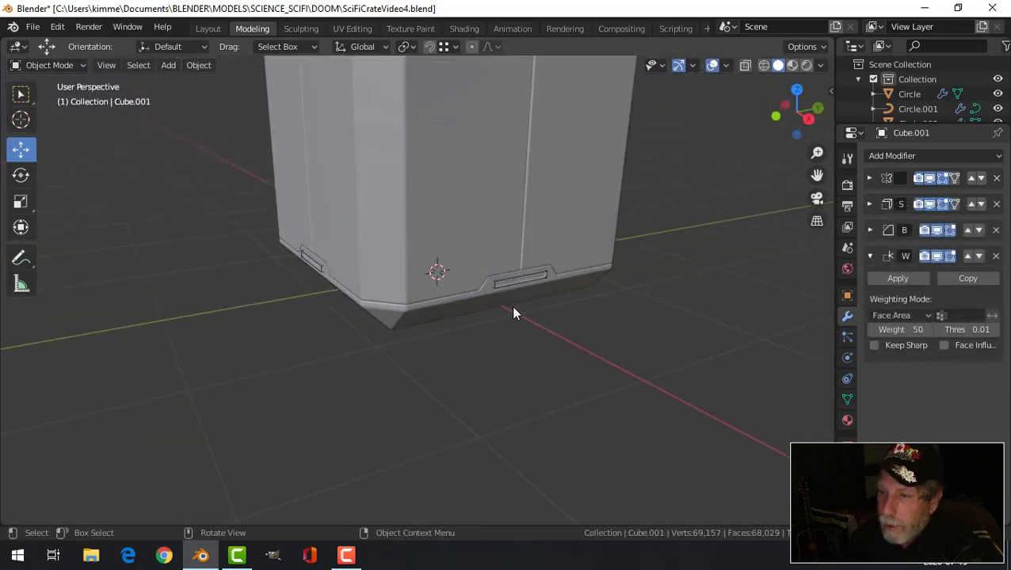
- Duplicate the base trim bar on the handle side and move the copy about 1.56 m up along Z below the handle
left_click(513, 282)
scroll(586, 279, "down", 5)
middle_click_drag(586, 280, 512, 266)
key("shift+d")
right_click(439, 252)
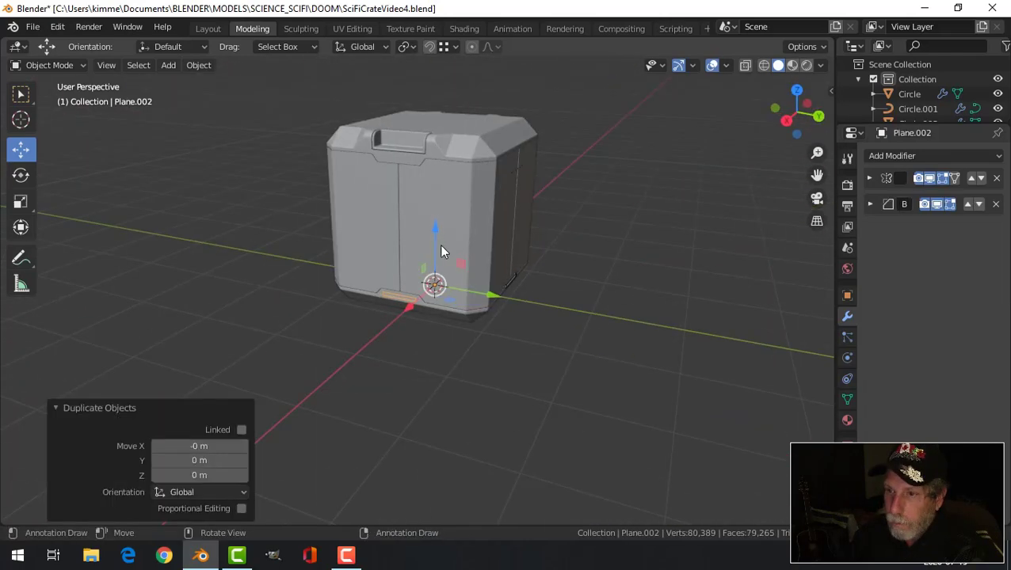
key("g")
key("z")
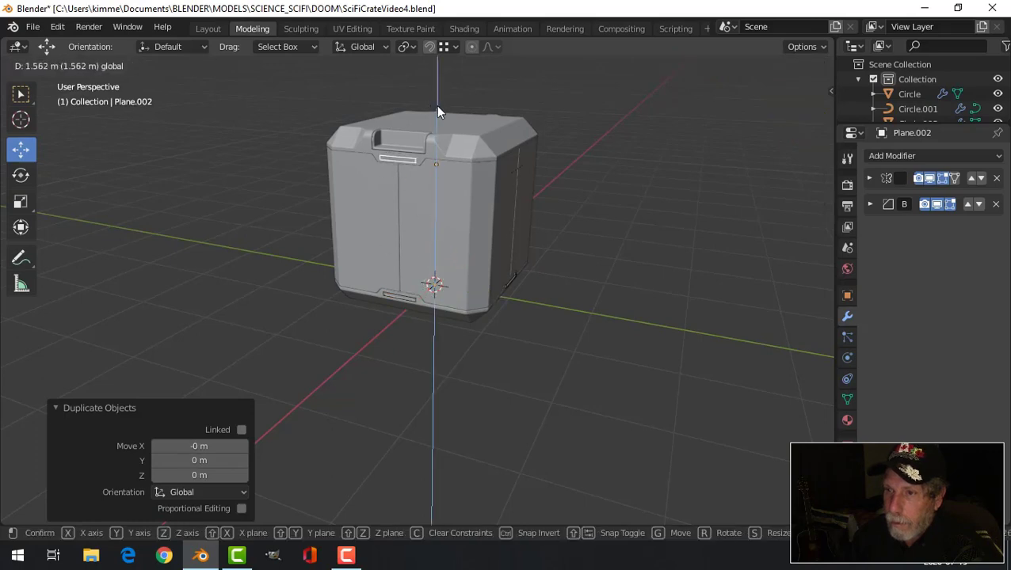
left_click(437, 105)
- Nudge the copied bar up about 0.006 m in Z within the lid trim below the handle
key("KP_Decimal")
middle_click_drag(429, 340, 472, 308)
scroll(471, 307, "up", 2)
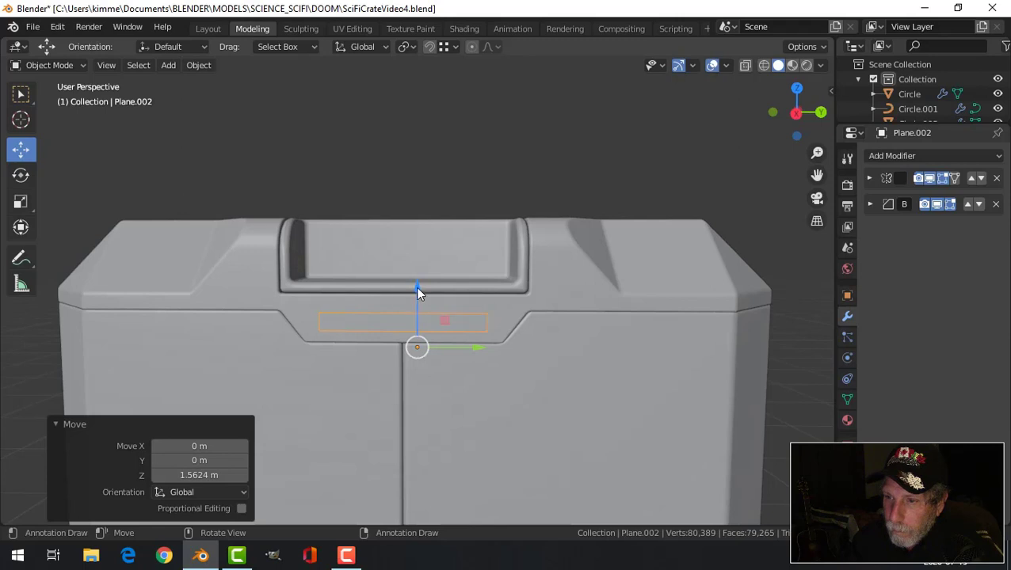
left_click_drag(418, 293, 418, 282)
scroll(549, 319, "down", 3)
- Cut the copied bar out of the crate's lid with a brush Boolean Difference
middle_click_drag(545, 327, 307, 333)
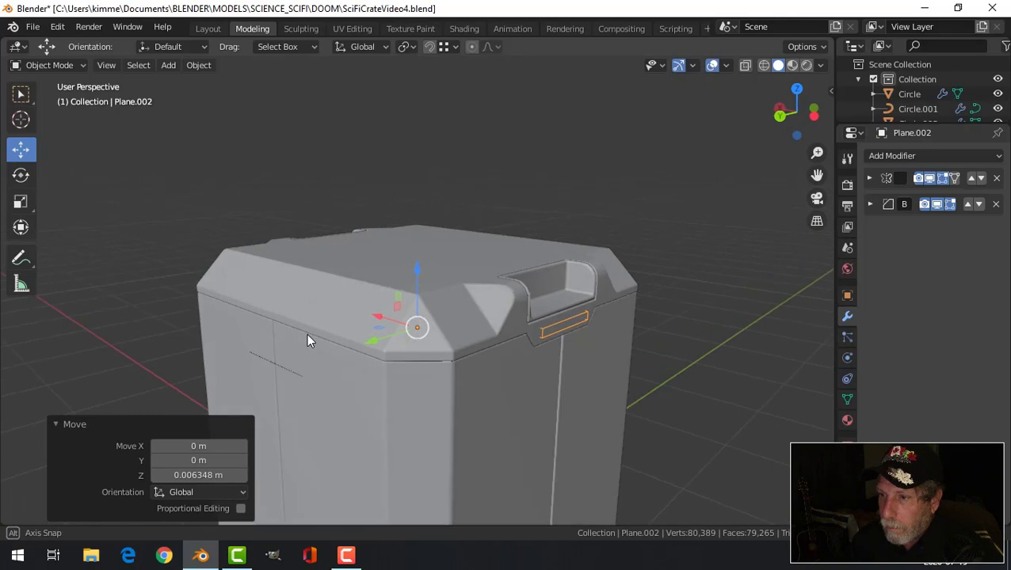
left_click(444, 358)
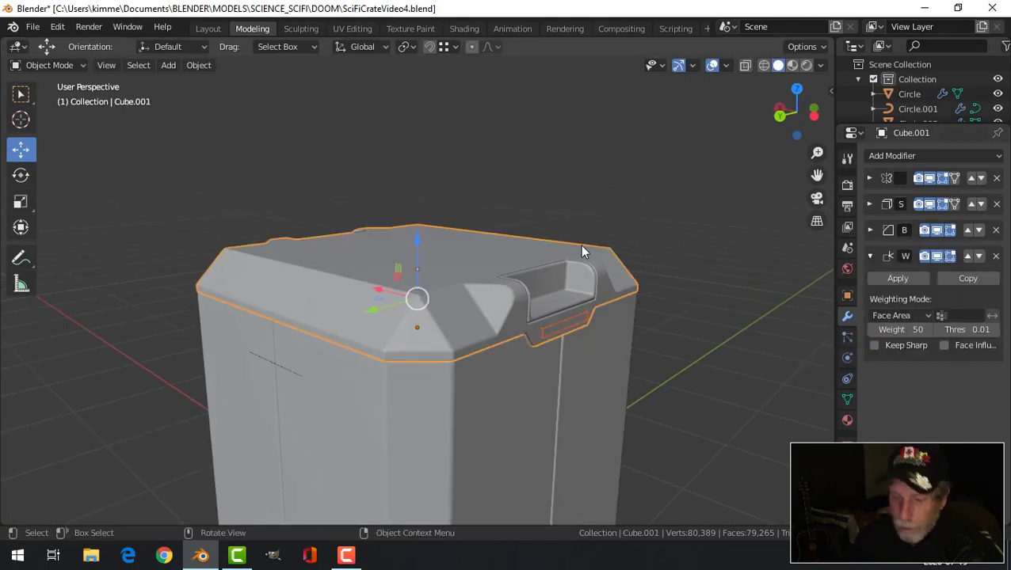
key("ctrl+shift+b")
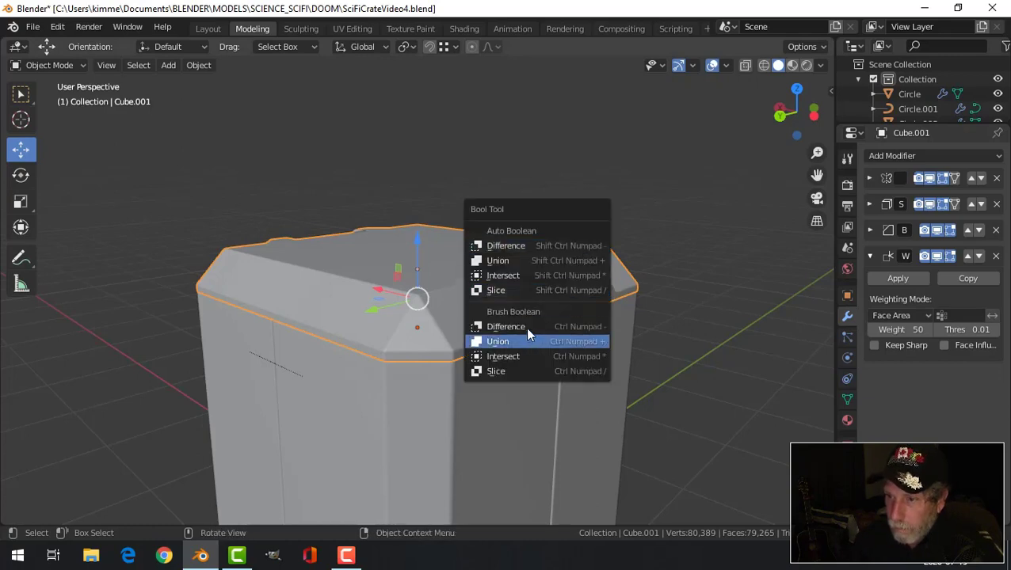
left_click(579, 326)
middle_click_drag(588, 334, 498, 330)
scroll(498, 330, "up", 2)
scroll(518, 335, "down", 2)
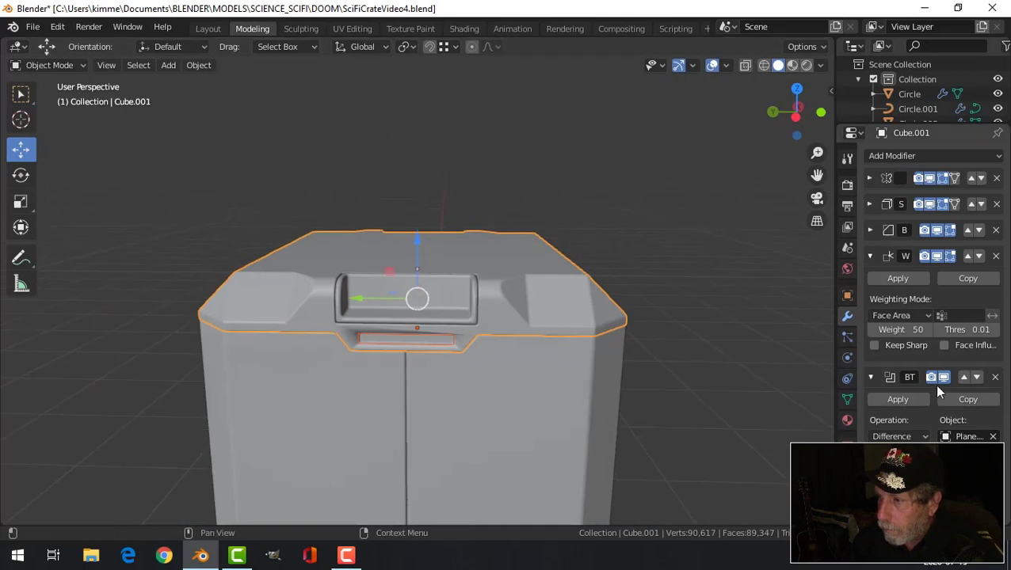
- Move the lid's new Boolean above the Weighted Normal modifier, trying it above the Bevel before putting it back below
left_click(964, 377)
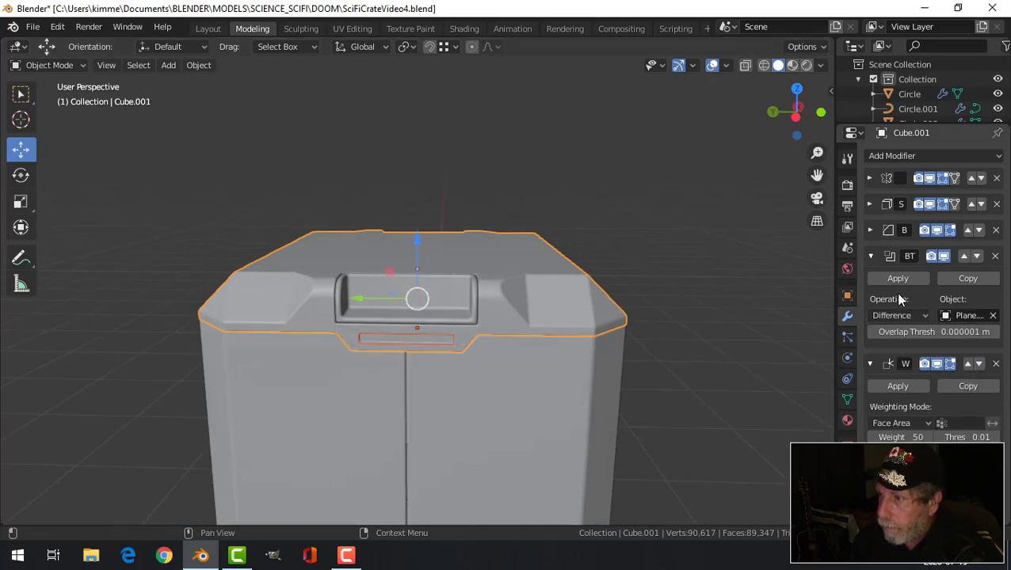
left_click(964, 257)
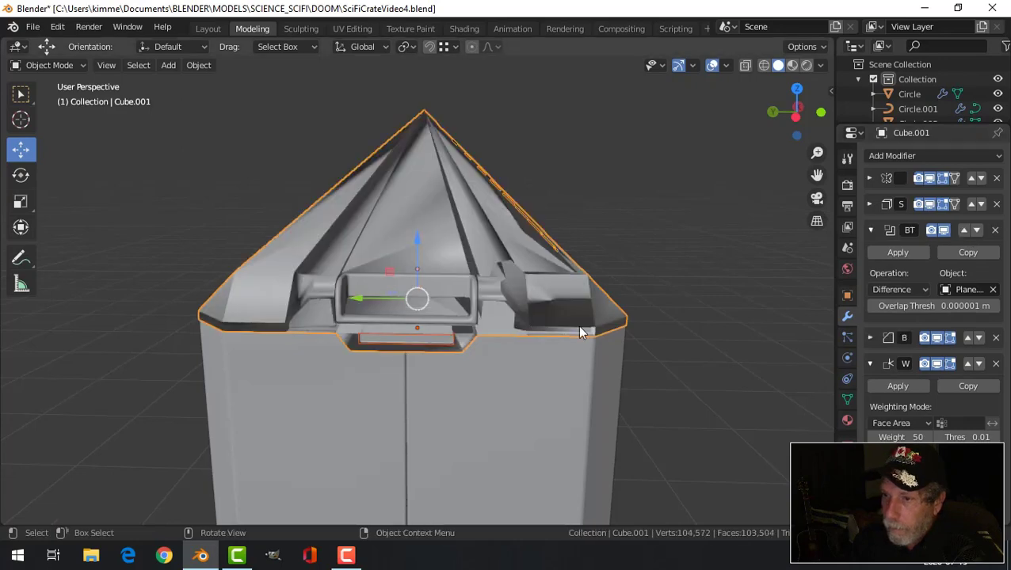
left_click(976, 231)
- Hide the upper bar cutter to inspect the recess in the lid trim below the handle
middle_click_drag(562, 345, 354, 347)
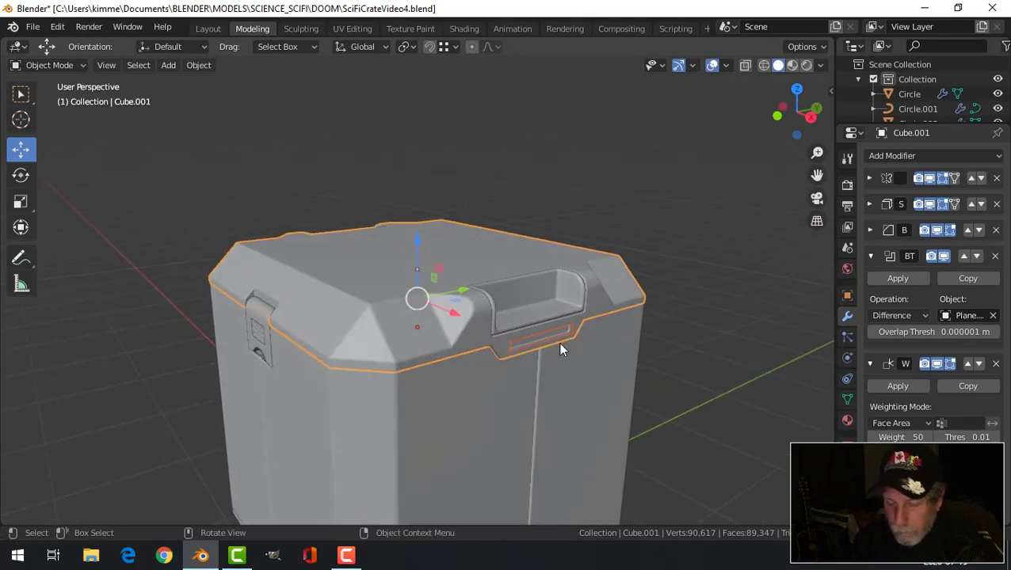
middle_click_drag(559, 342, 437, 353)
left_click(492, 308)
scroll(516, 313, "up", 5)
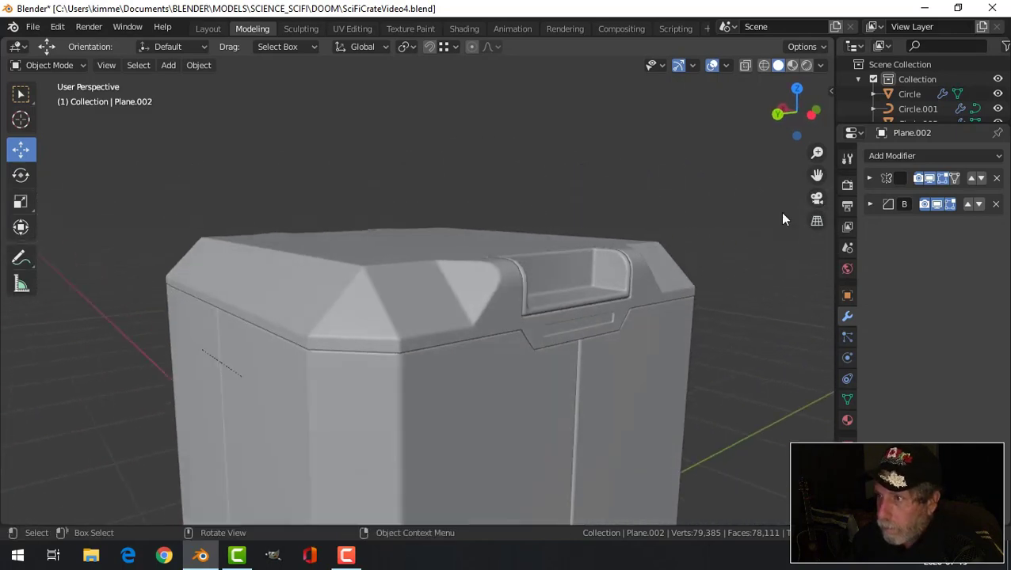
- Enable Cavity in the viewport shading and turn off the viewport overlays
left_click(821, 66)
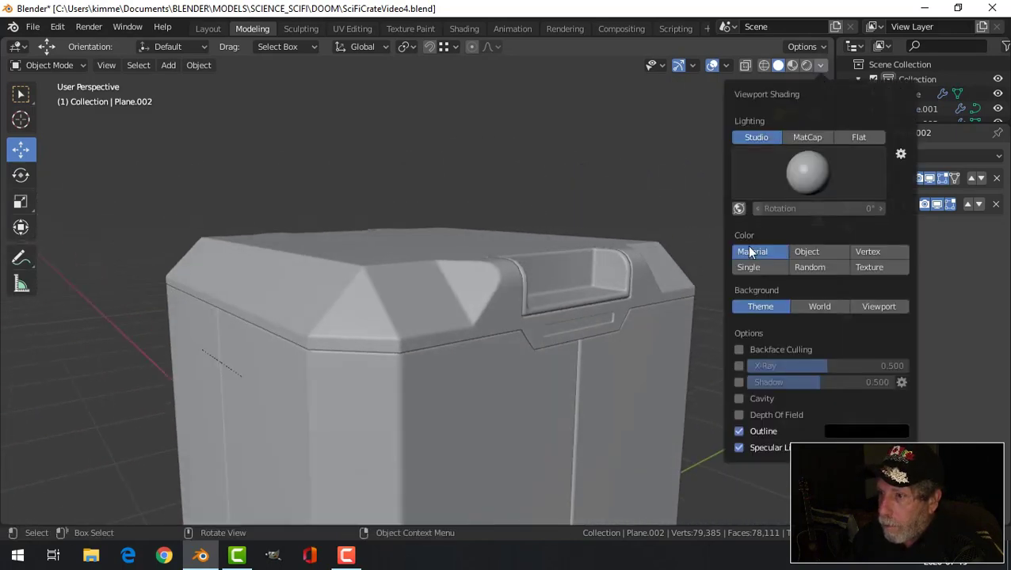
left_click(739, 396)
scroll(624, 361, "down", 4)
middle_click_drag(612, 348, 367, 247)
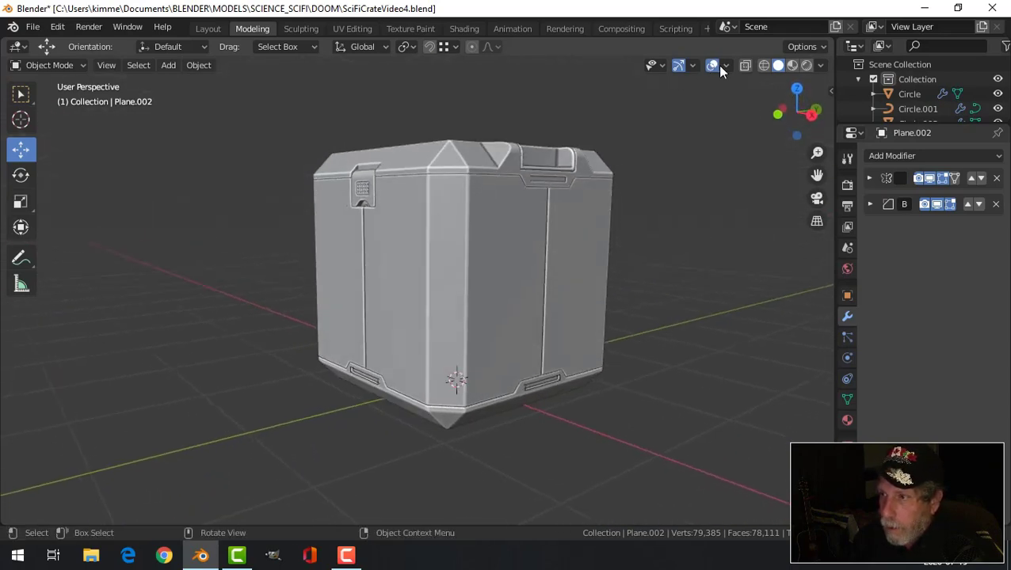
left_click(712, 64)
- Examine the crate's lid, latches, handles and trim recesses from several angles
middle_click_drag(610, 234, 543, 385)
scroll(552, 281, "down", 3, "shift")
middle_click_drag(633, 386, 590, 329)
scroll(570, 321, "up", 2)
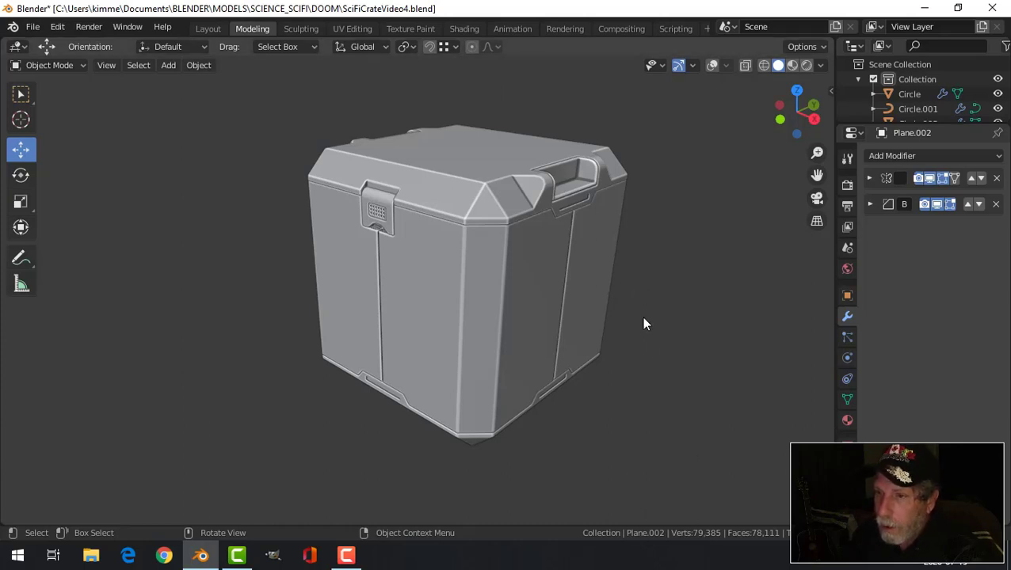
scroll(630, 292, "up", 1)
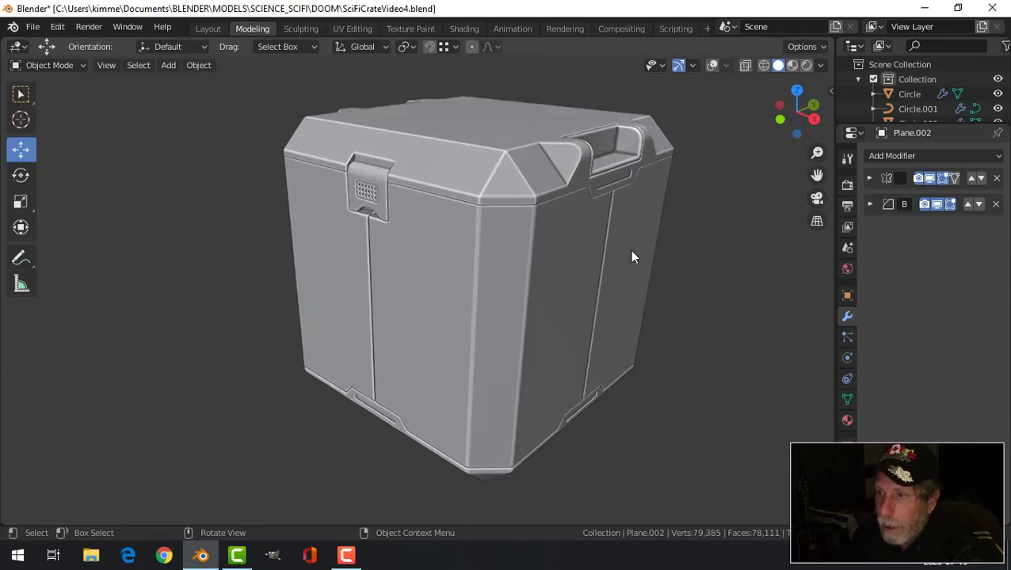
middle_click_drag(574, 251, 586, 298)
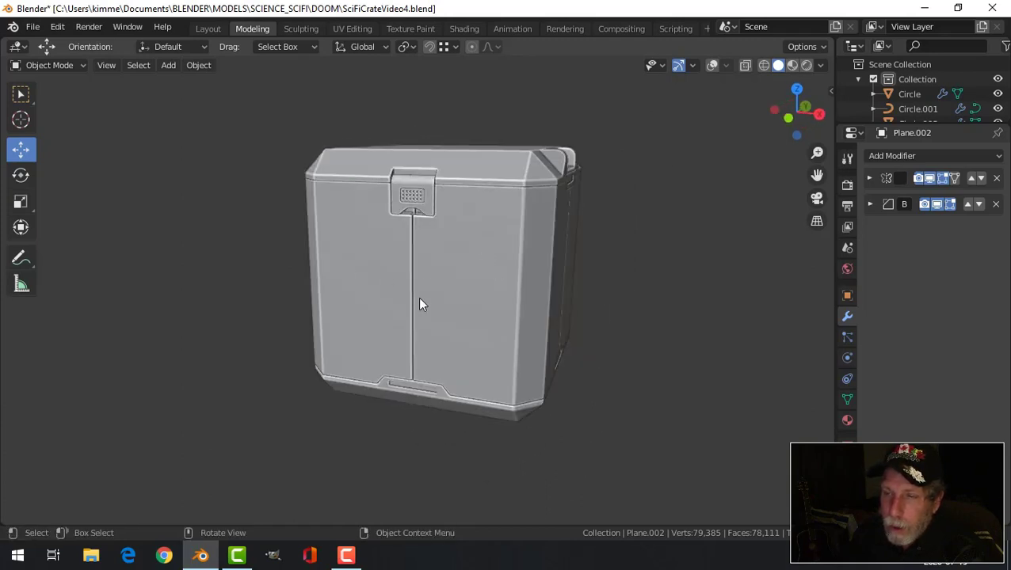
middle_click_drag(472, 282, 456, 314)
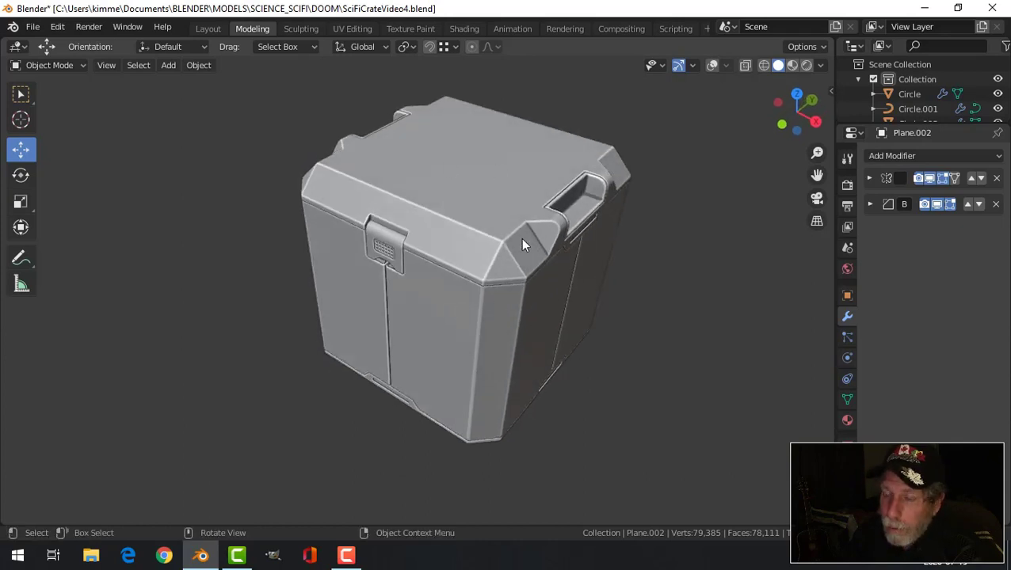
middle_click_drag(521, 245, 592, 238)
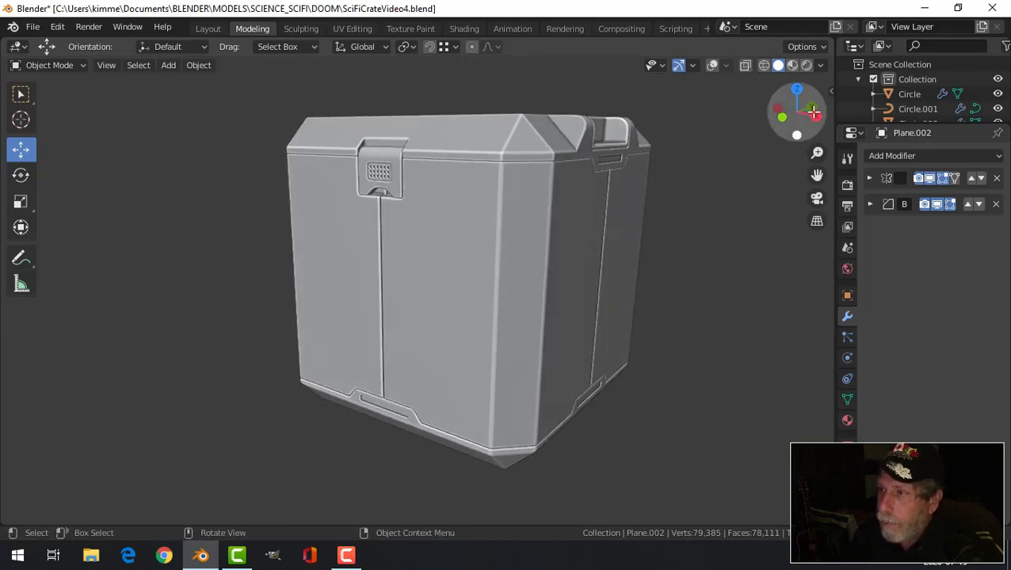
- Switch the viewport lighting to MatCap and apply a dark grey matcap to the crate
left_click(819, 66)
left_click(805, 139)
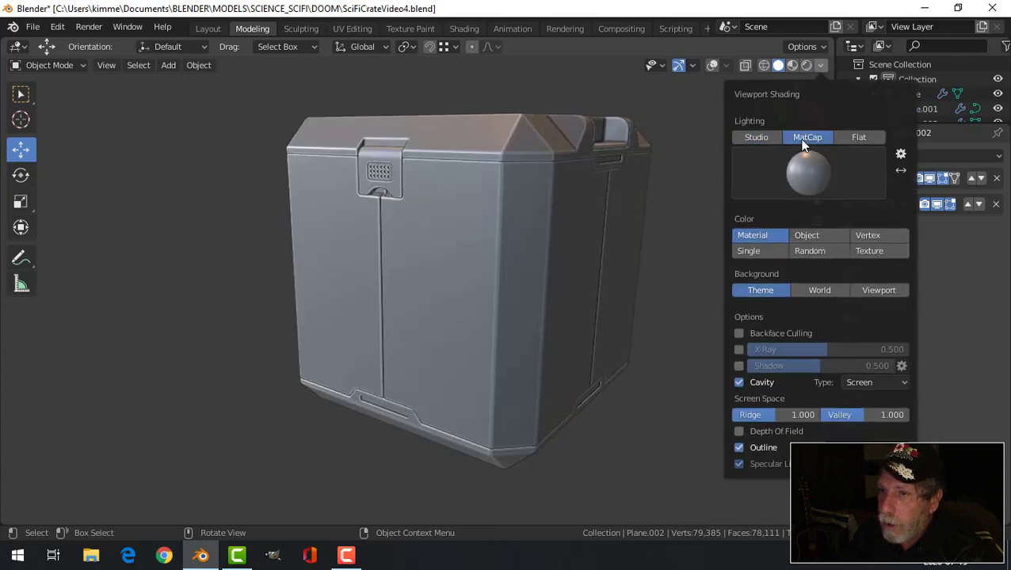
left_click(803, 172)
left_click(638, 223)
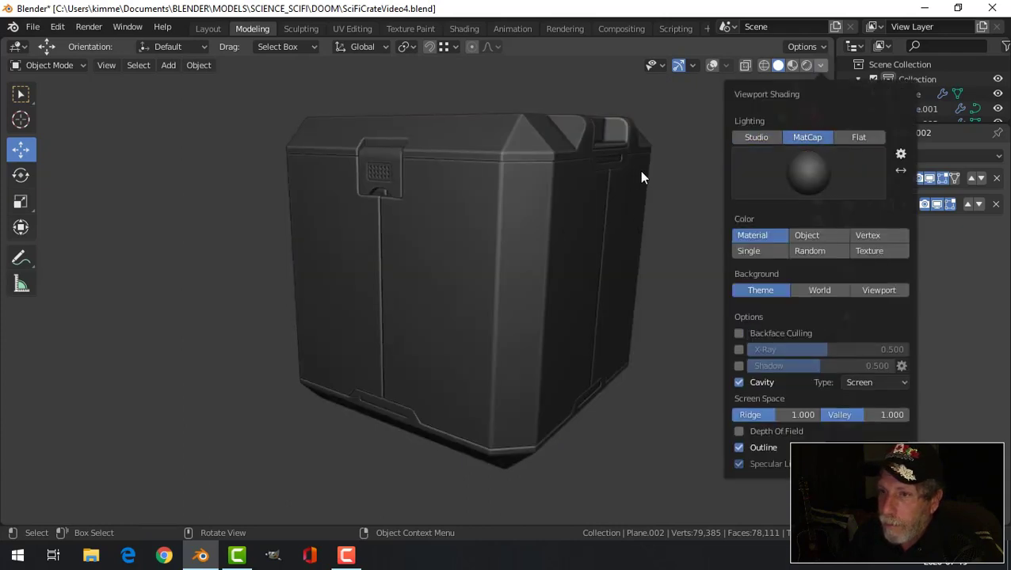
mouse_move(590, 250)
middle_mouse_down()
mouse_move(598, 255)
mouse_move(503, 282)
mouse_move(522, 237)
mouse_move(401, 235)
mouse_move(510, 282)
mouse_move(463, 262)
mouse_move(564, 290)
middle_mouse_up()
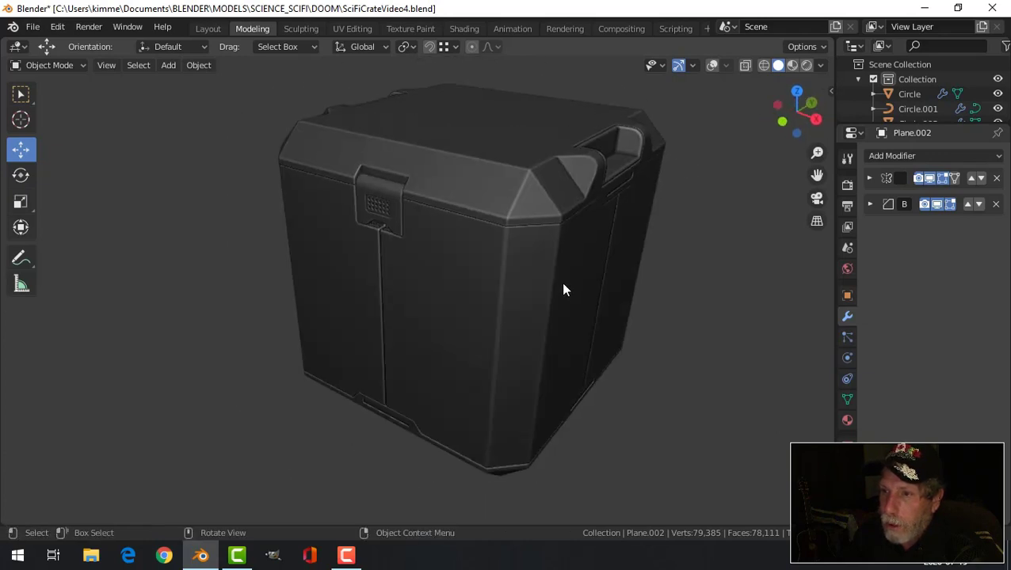
- Change the viewport matcap to the blue-grey one with a warm highlight
left_click(821, 64)
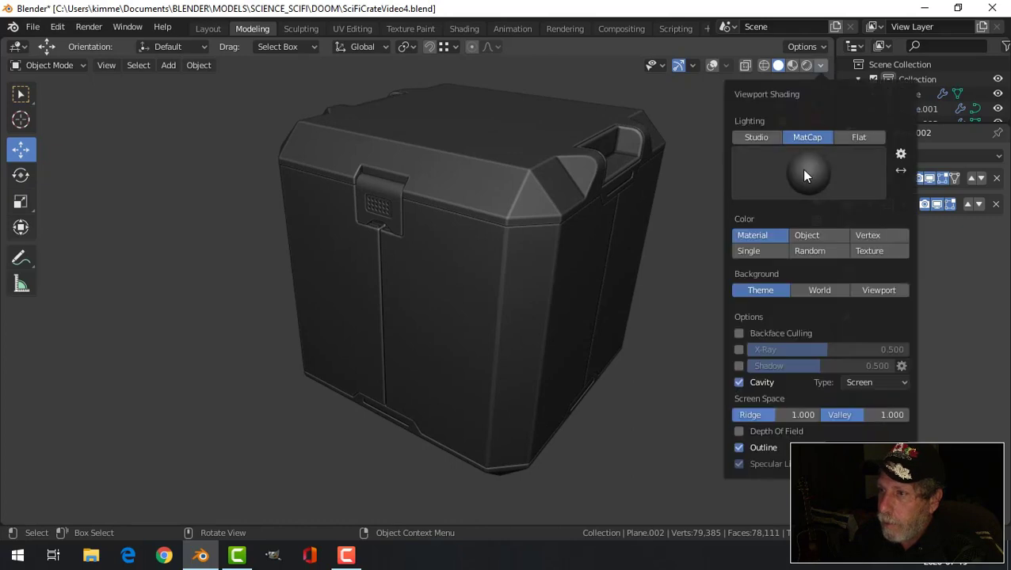
left_click(804, 176)
left_click(706, 225)
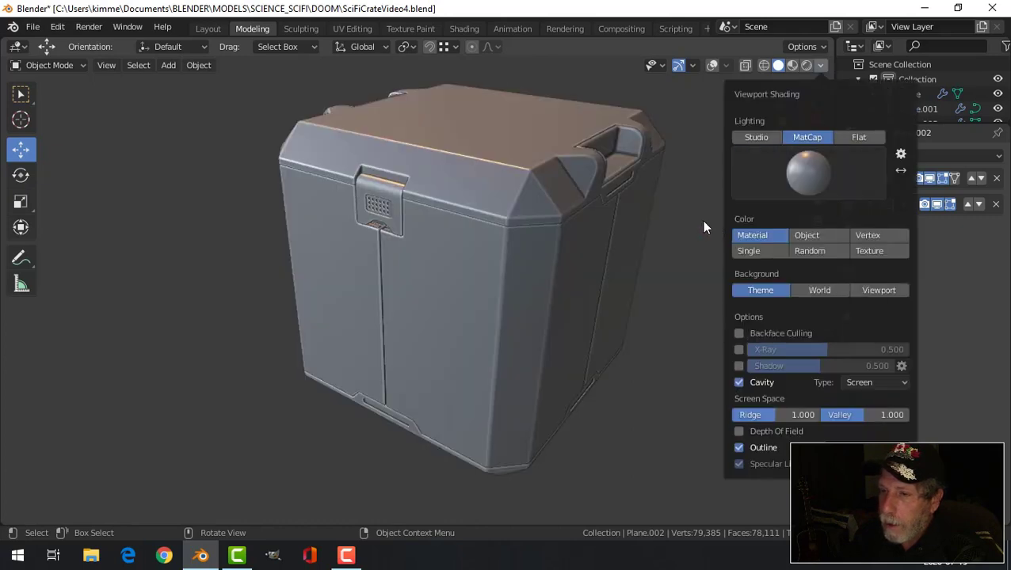
- Examine the crate's handle and latch sides under the blue-grey matcap
mouse_move(560, 237)
middle_mouse_down()
mouse_move(524, 303)
mouse_move(589, 223)
mouse_move(634, 209)
mouse_move(614, 293)
mouse_move(675, 285)
mouse_move(656, 287)
middle_mouse_up()
scroll(576, 284, "up", 3)
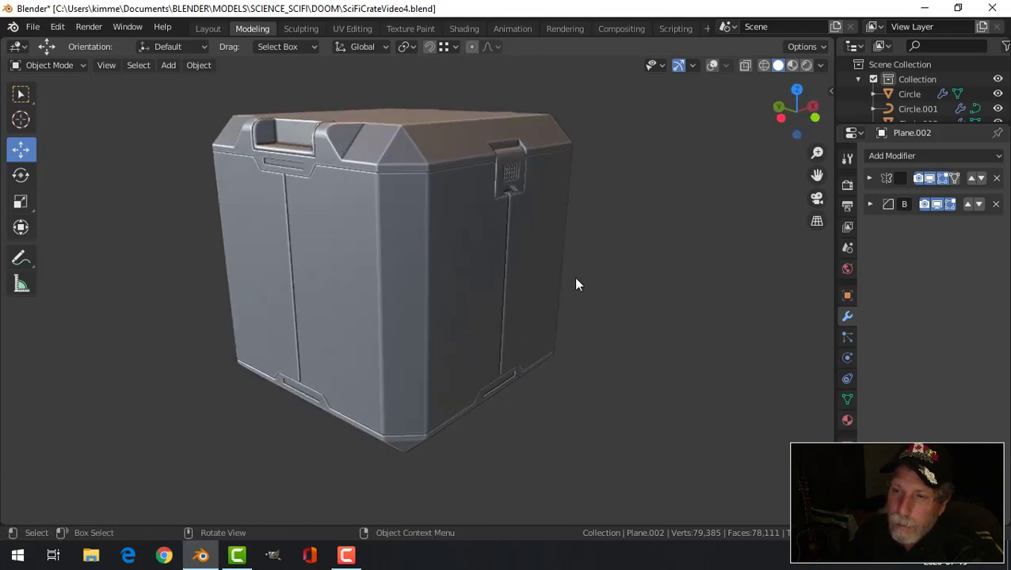
middle_click_drag(575, 285, 499, 255)
scroll(501, 255, "up", 1)
middle_click_drag(535, 282, 546, 266, "shift")
middle_click_drag(547, 268, 584, 275)
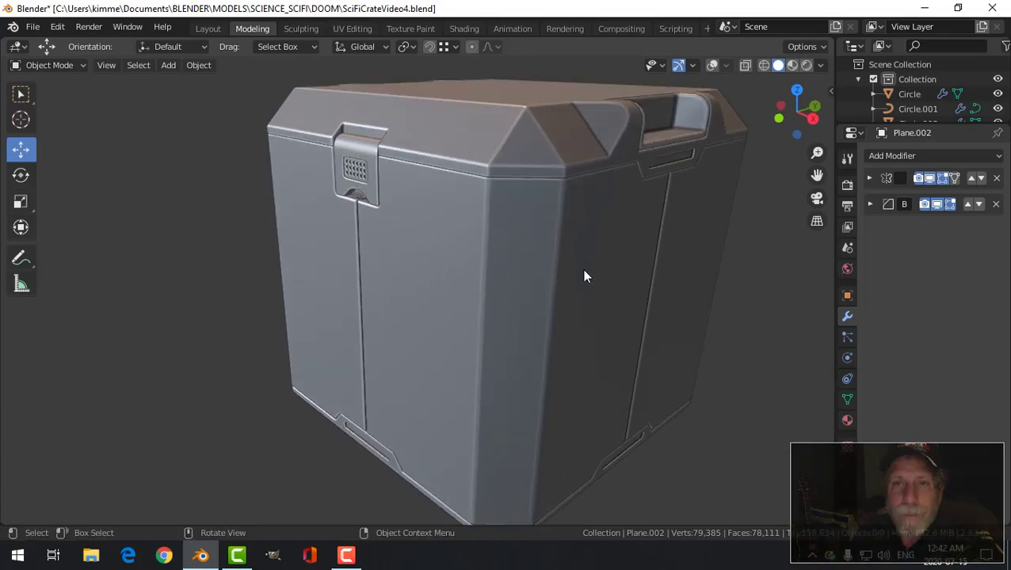